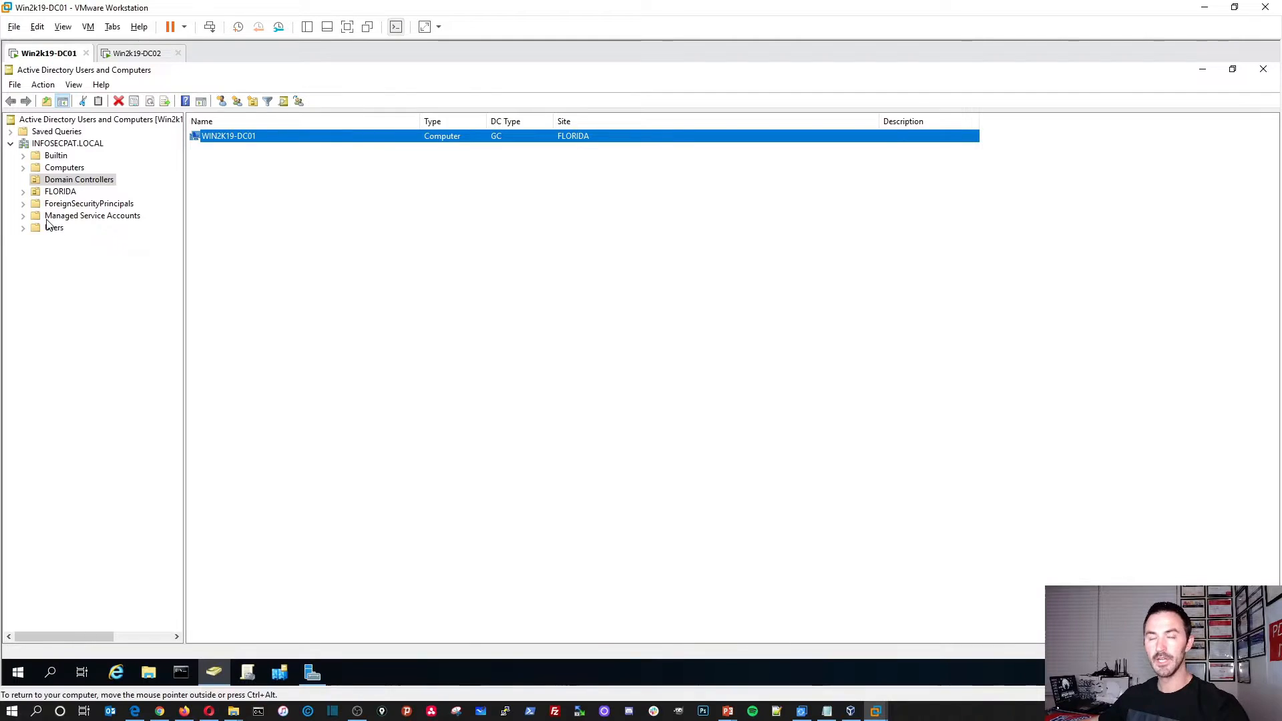
- Switch to the Win2k19-DC02 virtual machine, unlock it and sign in as Administrator by entering the account password
{"action": "left_click", "coordinate": [130, 54]}
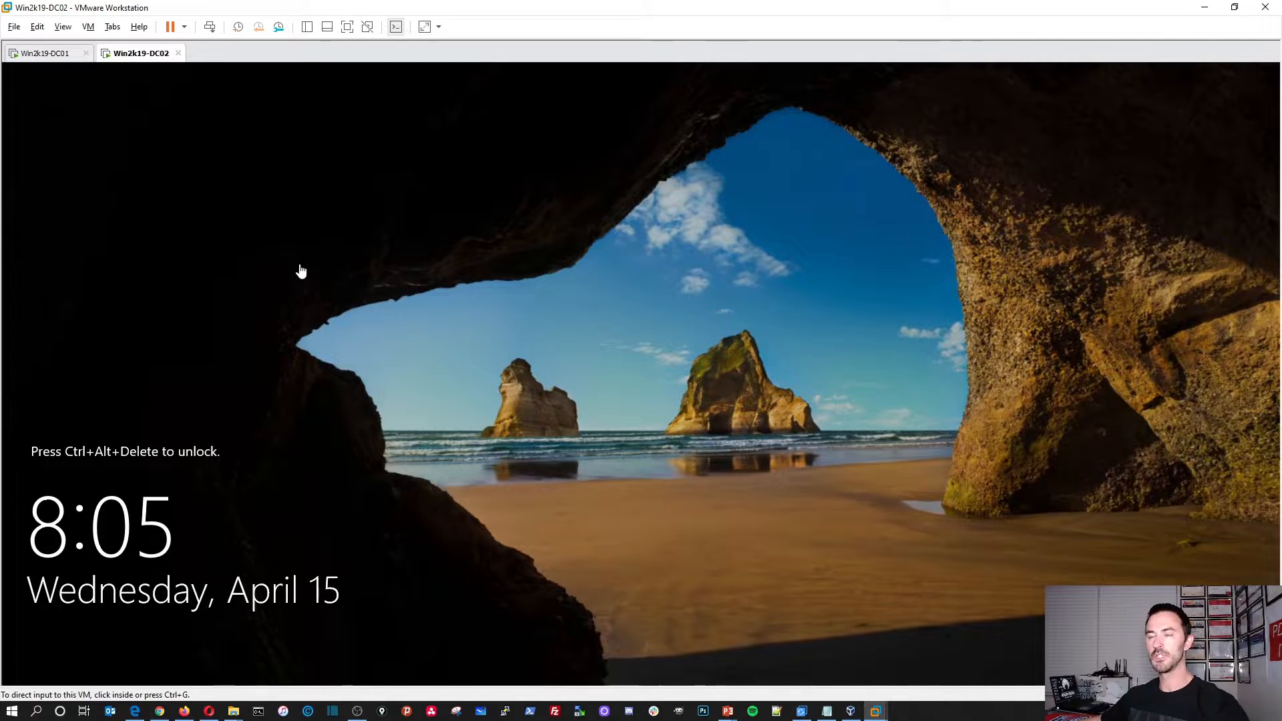
{"action": "left_click", "coordinate": [210, 27]}
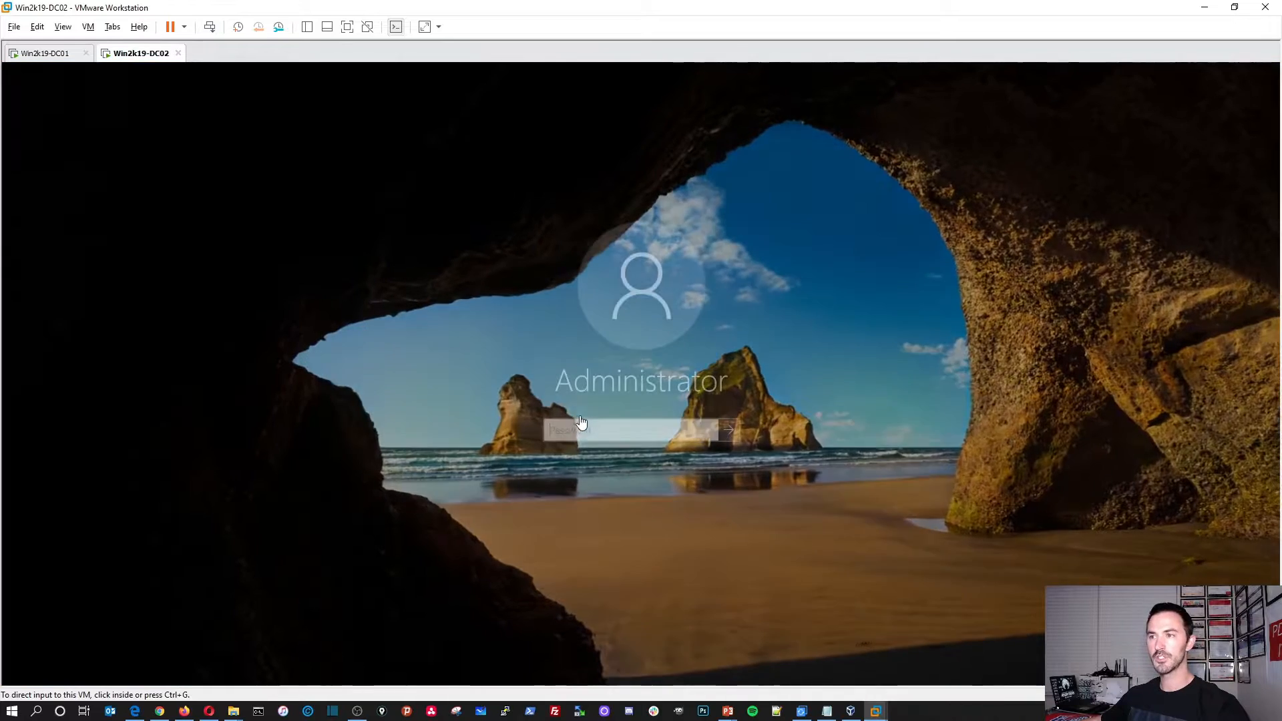
{"action": "left_click", "coordinate": [583, 430]}
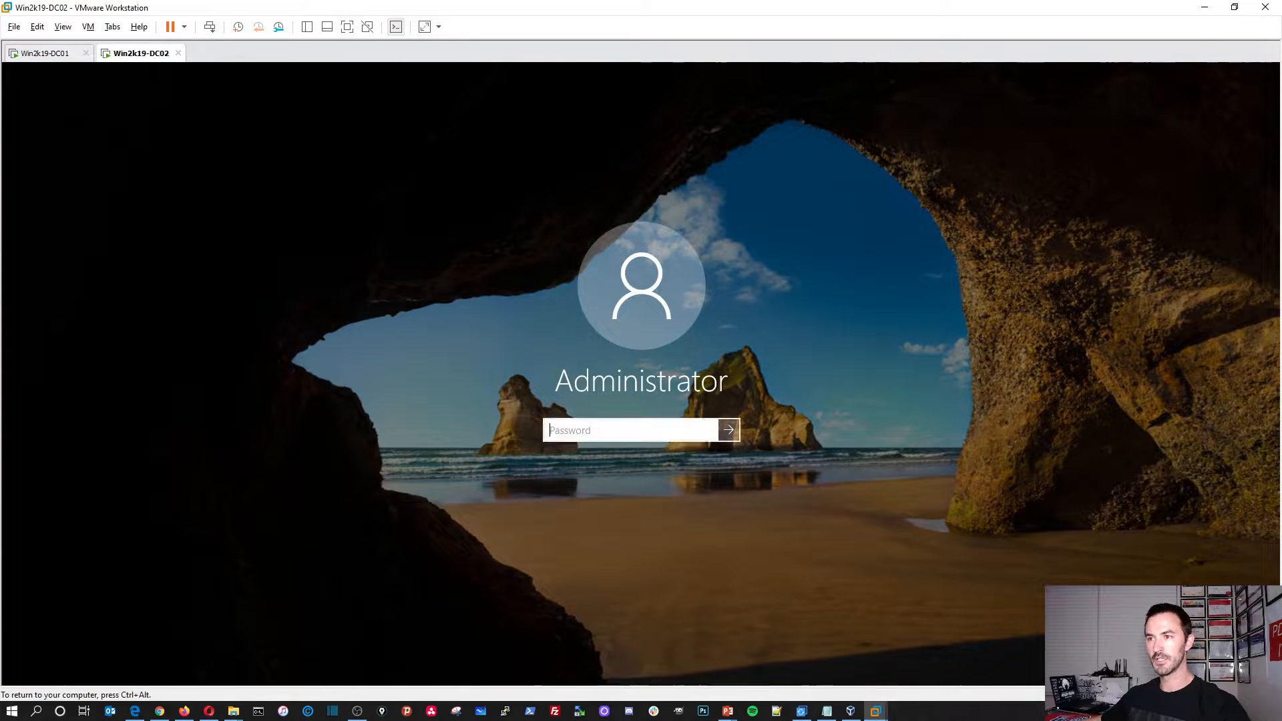
{"action": "type", "text": "**********"}
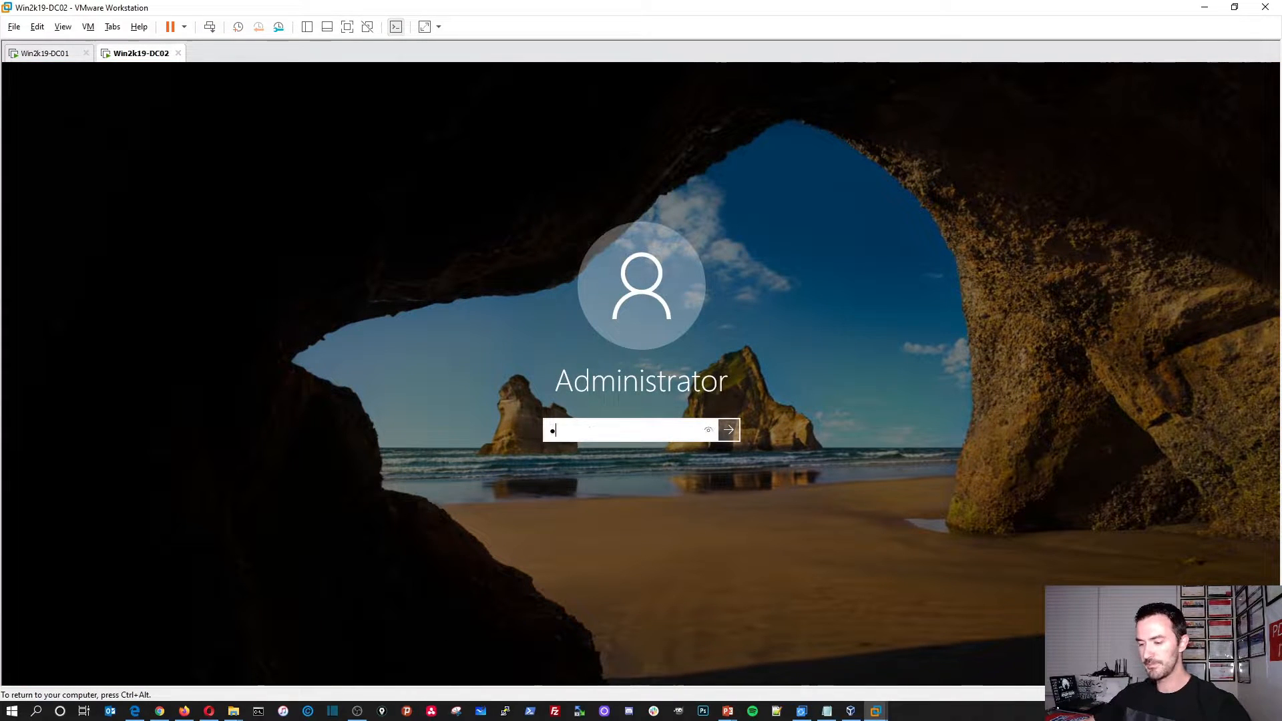
{"action": "type", "text": "**"}
{"action": "key", "text": "Return"}
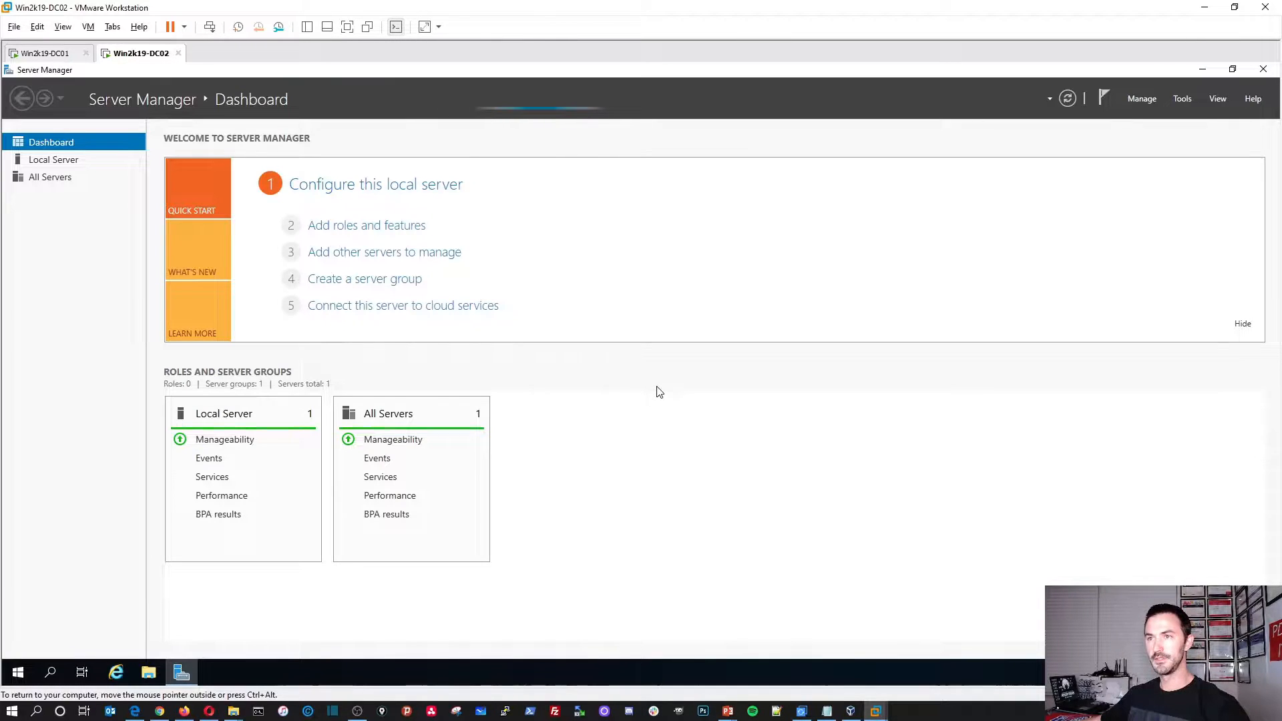
- Review the Ethernet0 connection details of the local server and disable Internet Protocol Version 6 in the adapter's properties
{"action": "left_click", "coordinate": [54, 165]}
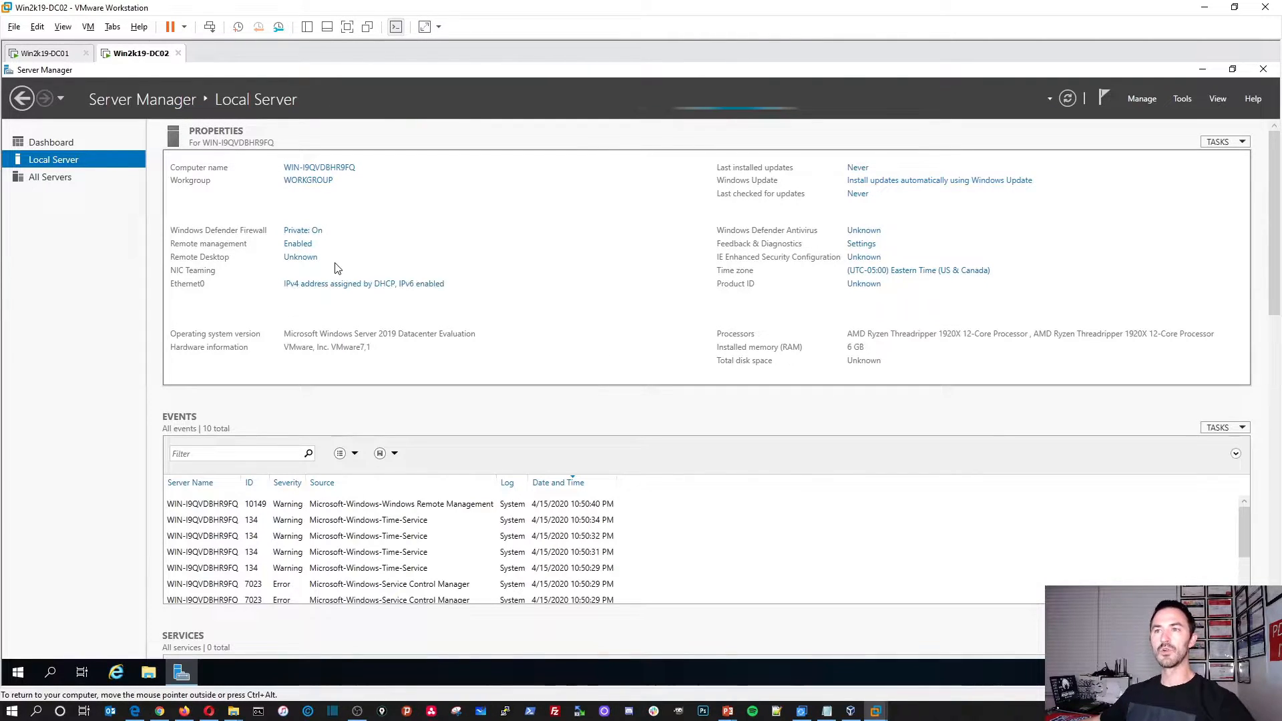
{"action": "left_click", "coordinate": [306, 287]}
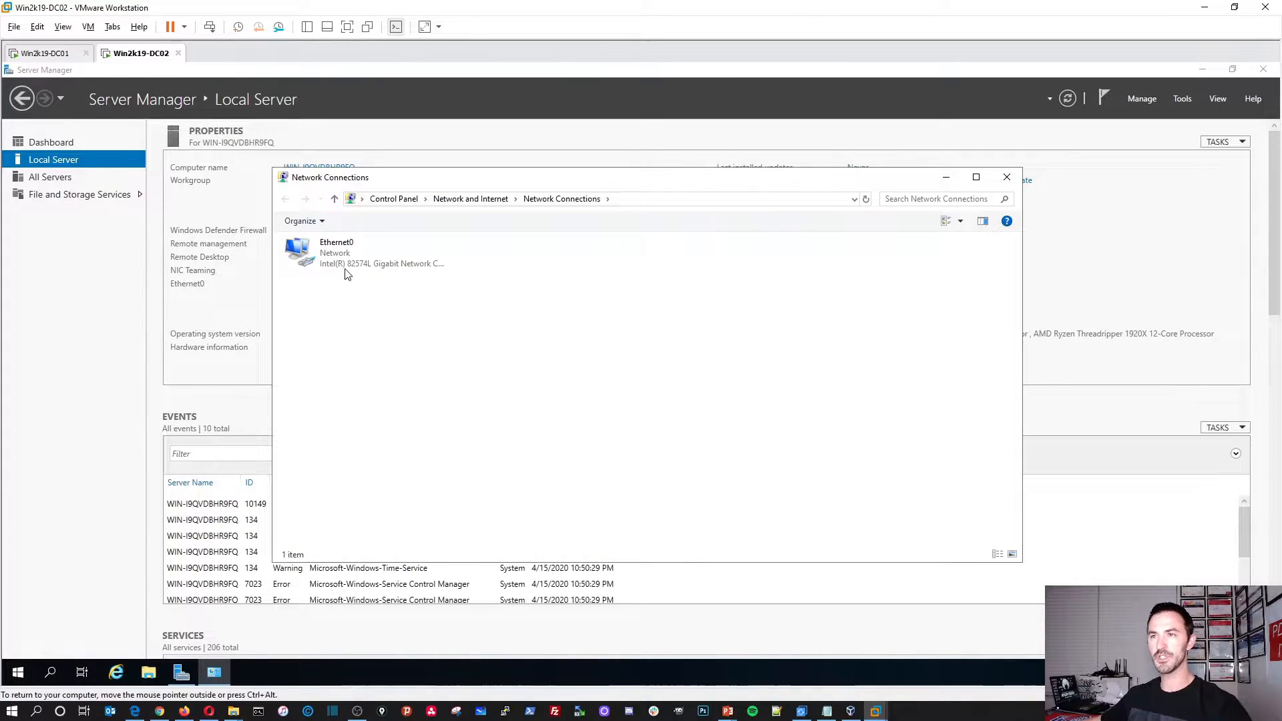
{"action": "double_click", "coordinate": [350, 262]}
{"action": "left_click", "coordinate": [570, 359]}
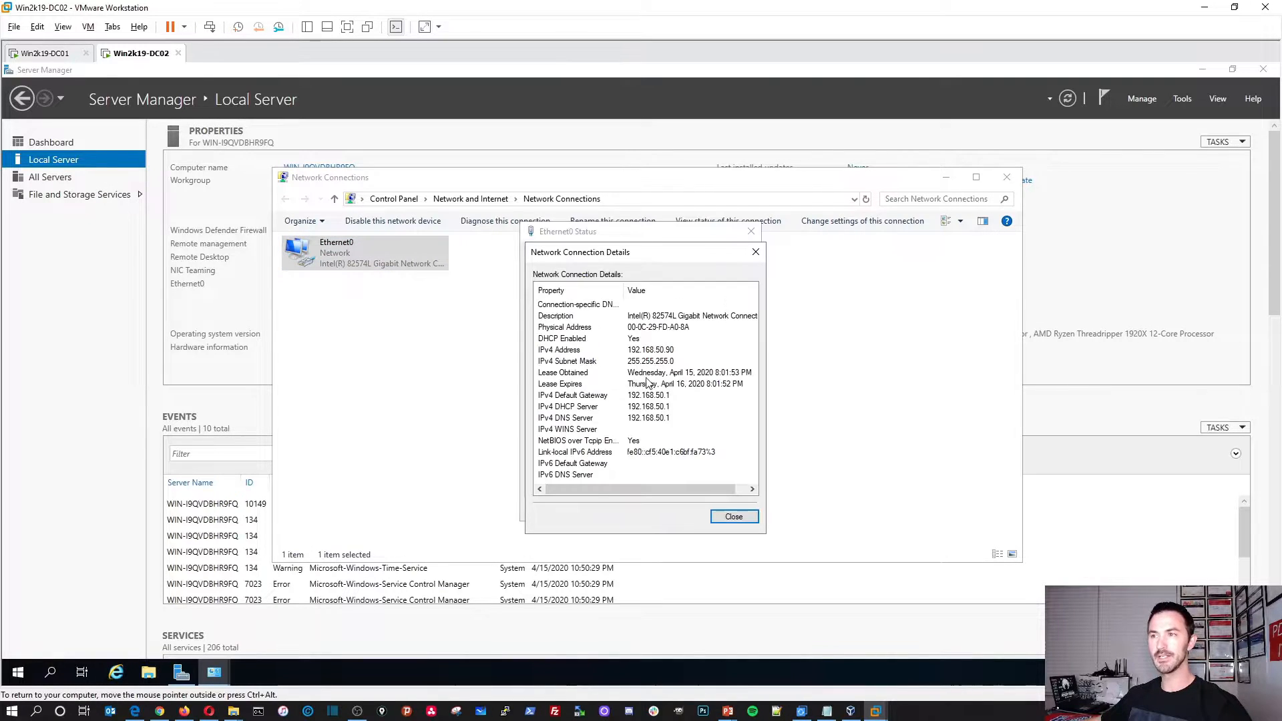
{"action": "left_click", "coordinate": [726, 518]}
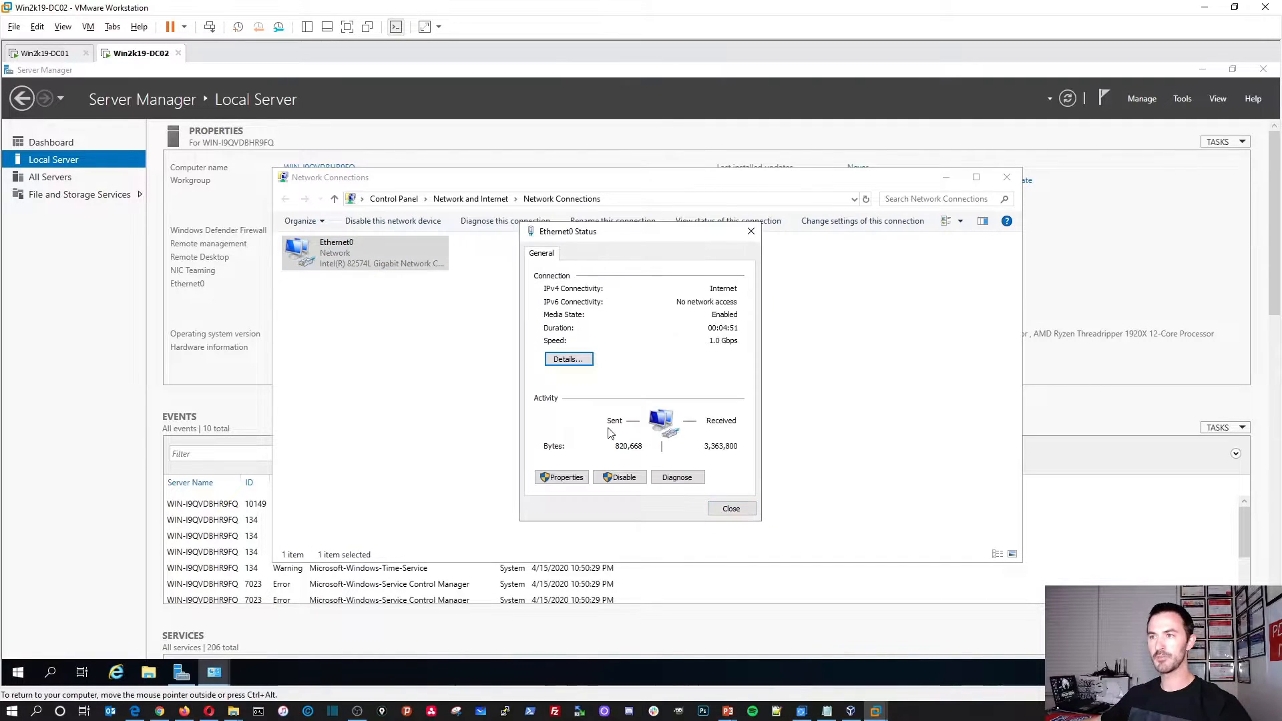
{"action": "left_click", "coordinate": [566, 472]}
{"action": "left_click", "coordinate": [554, 419]}
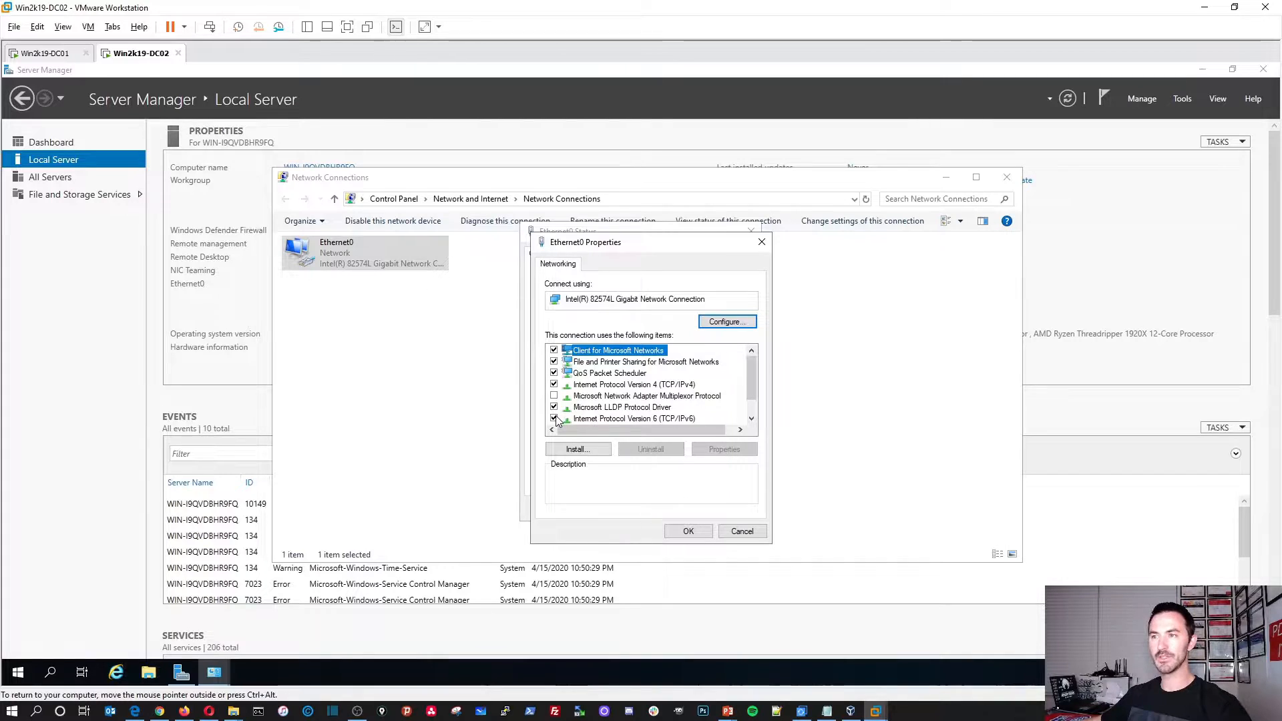
- Assign Ethernet0 the static IPv4 address 192.168.50.202 with subnet mask 255.255.255.0 and default gateway 192.168.50.1
{"action": "double_click", "coordinate": [608, 385]}
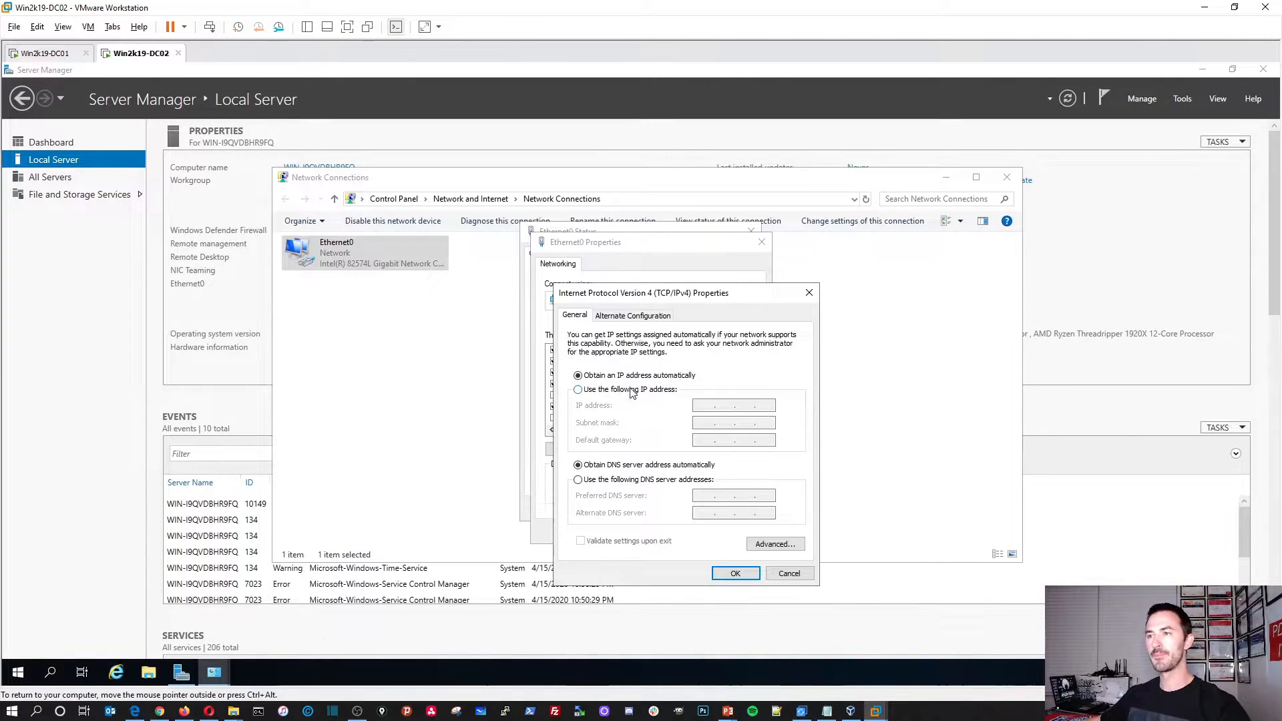
{"action": "left_click", "coordinate": [618, 391]}
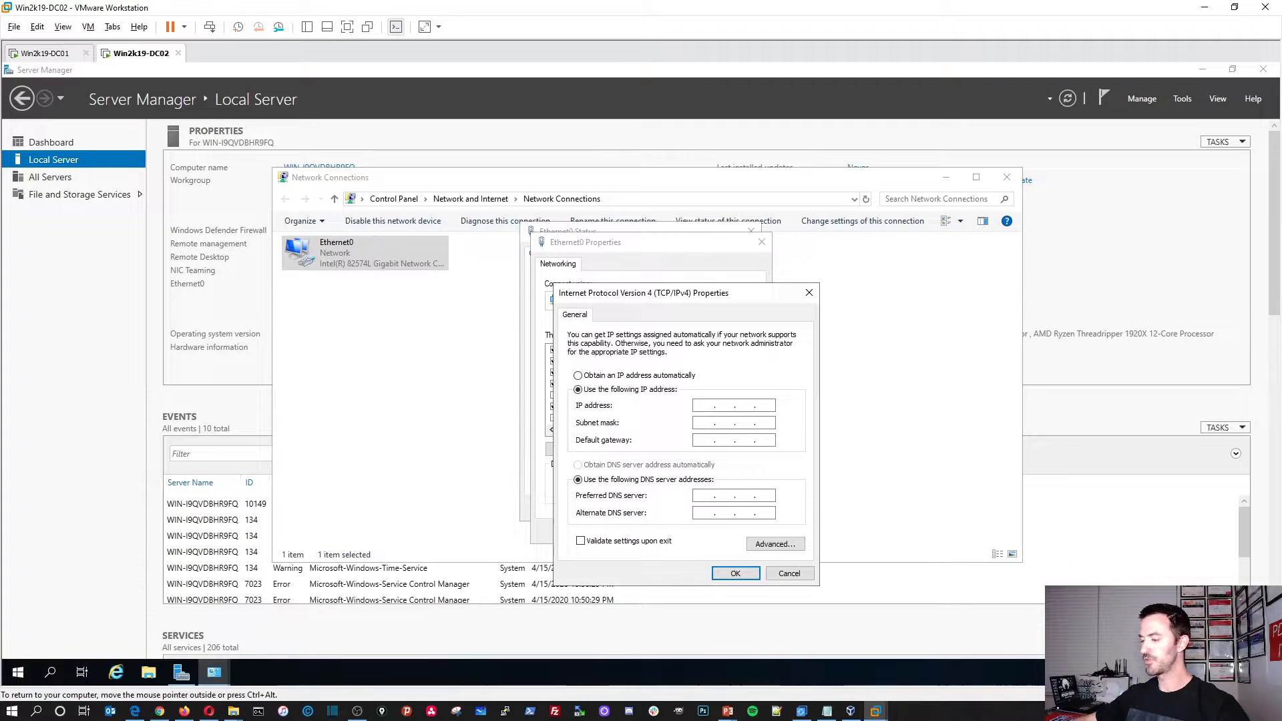
{"action": "type", "text": "192 . 168 . 50 . 202"}
{"action": "key", "text": "Tab"}
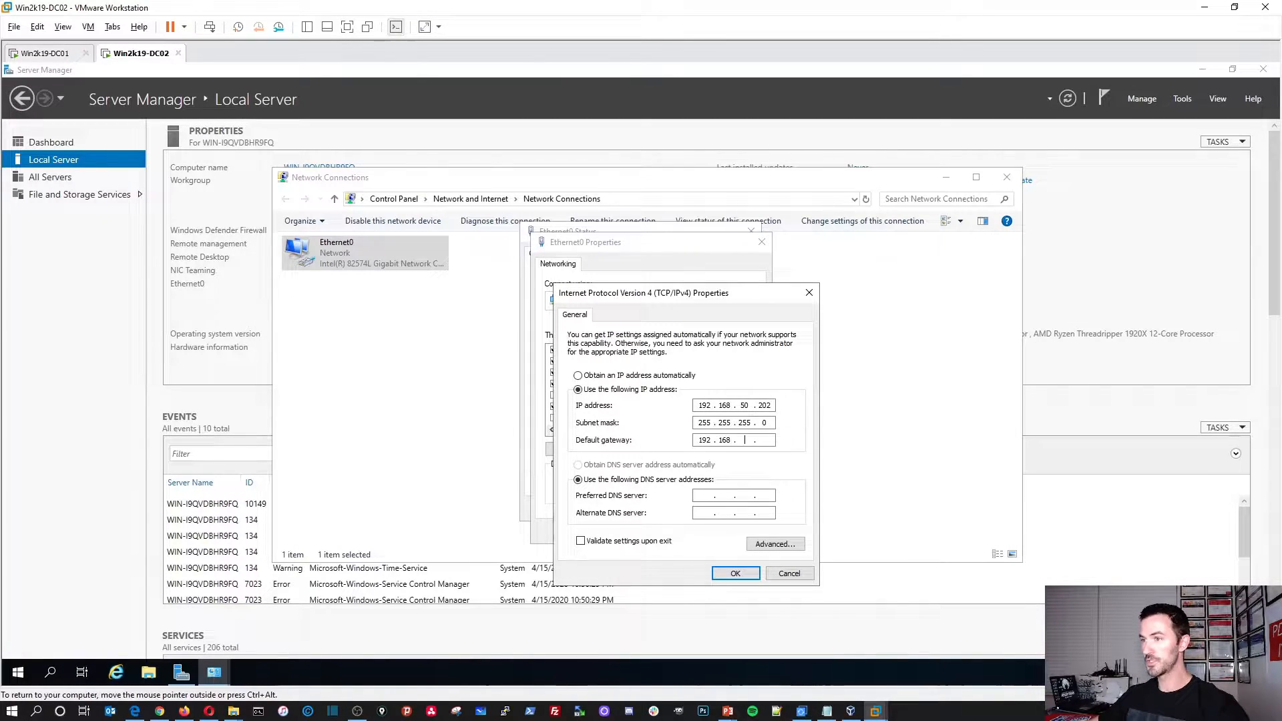
{"action": "key", "text": "Tab"}
{"action": "key", "text": "Tab"}
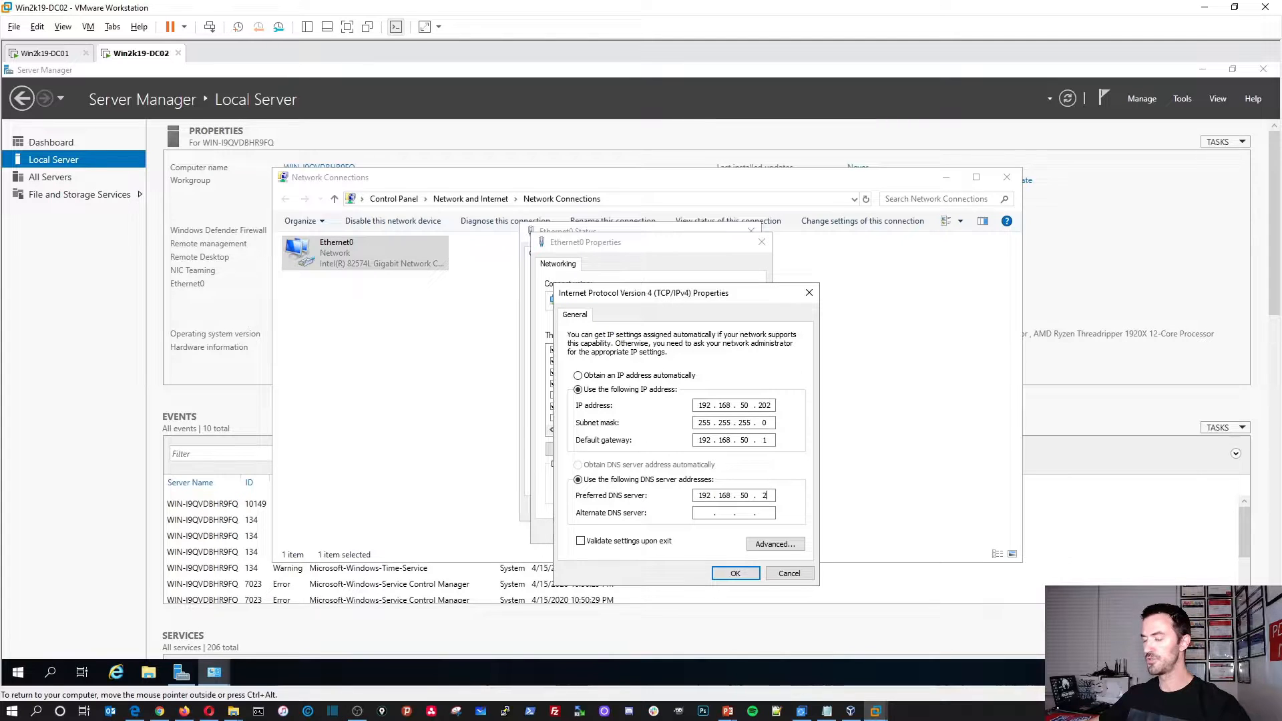
- Set preferred DNS 192.168.50.201 and alternate DNS 8.8.8.8, validate on exit, apply the adapter settings and cancel the network diagnostics
{"action": "key", "text": "Tab"}
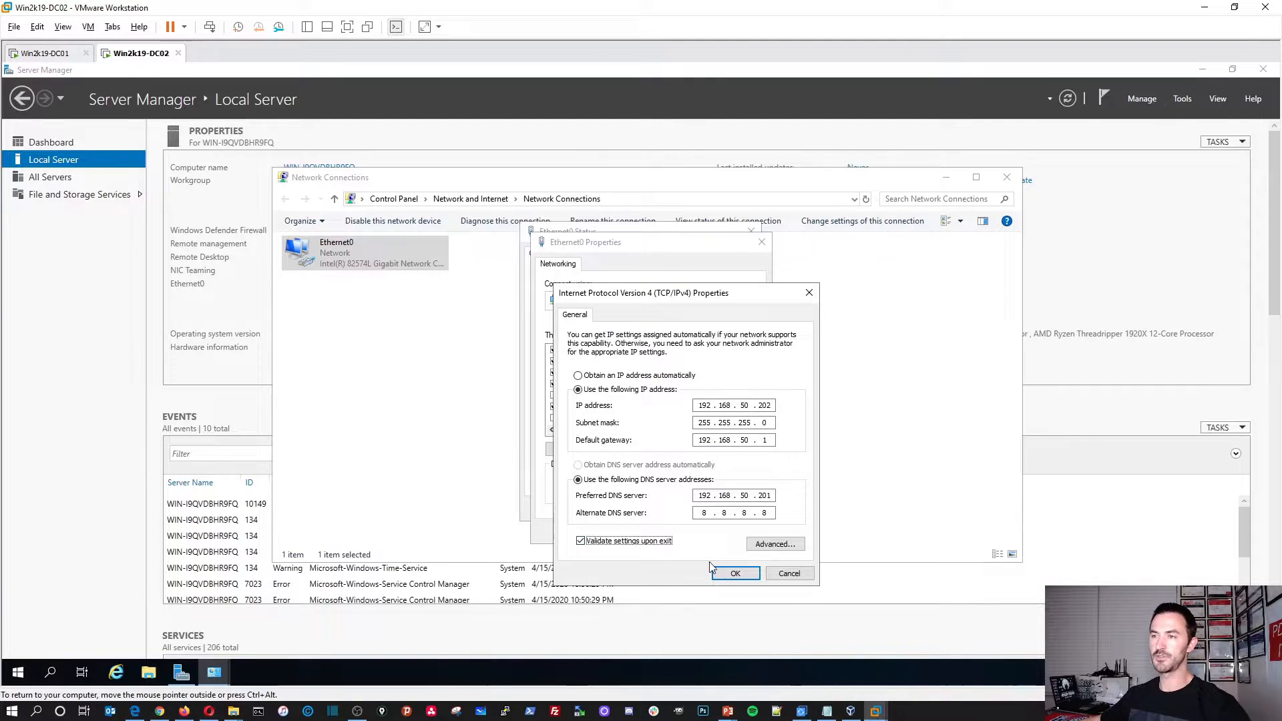
{"action": "left_click", "coordinate": [735, 573]}
{"action": "left_click", "coordinate": [688, 535]}
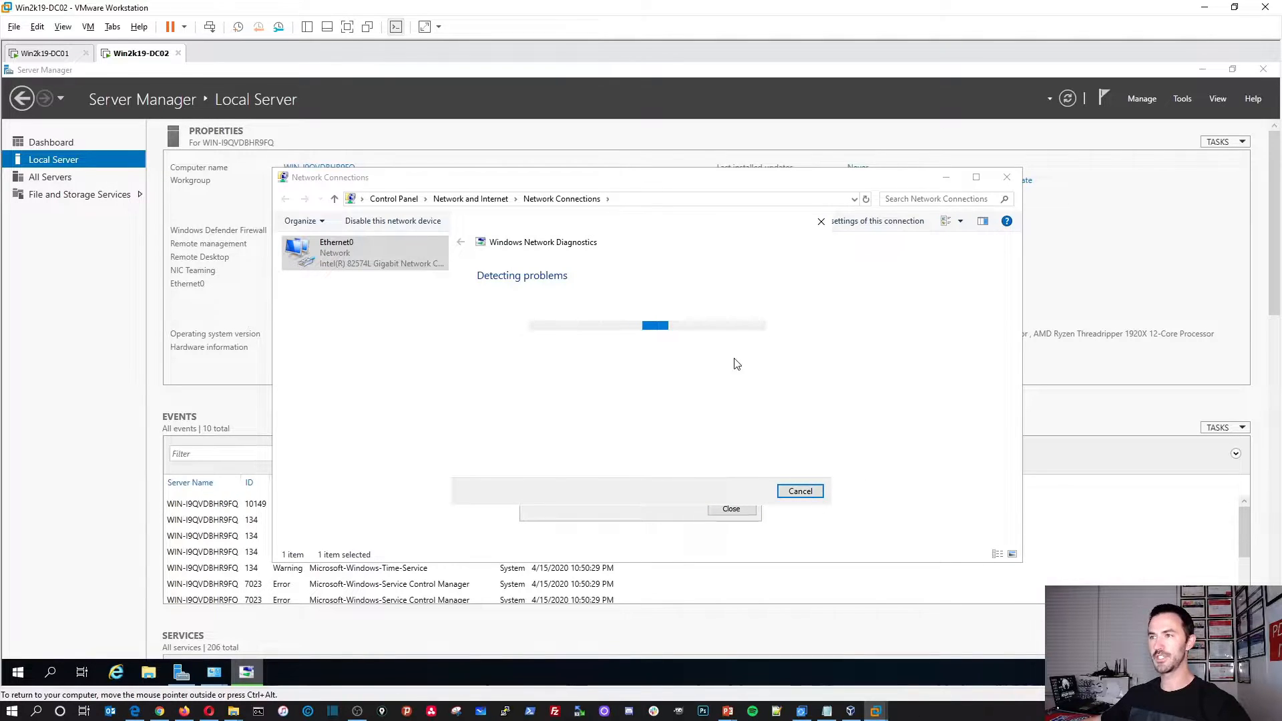
{"action": "left_click", "coordinate": [802, 493]}
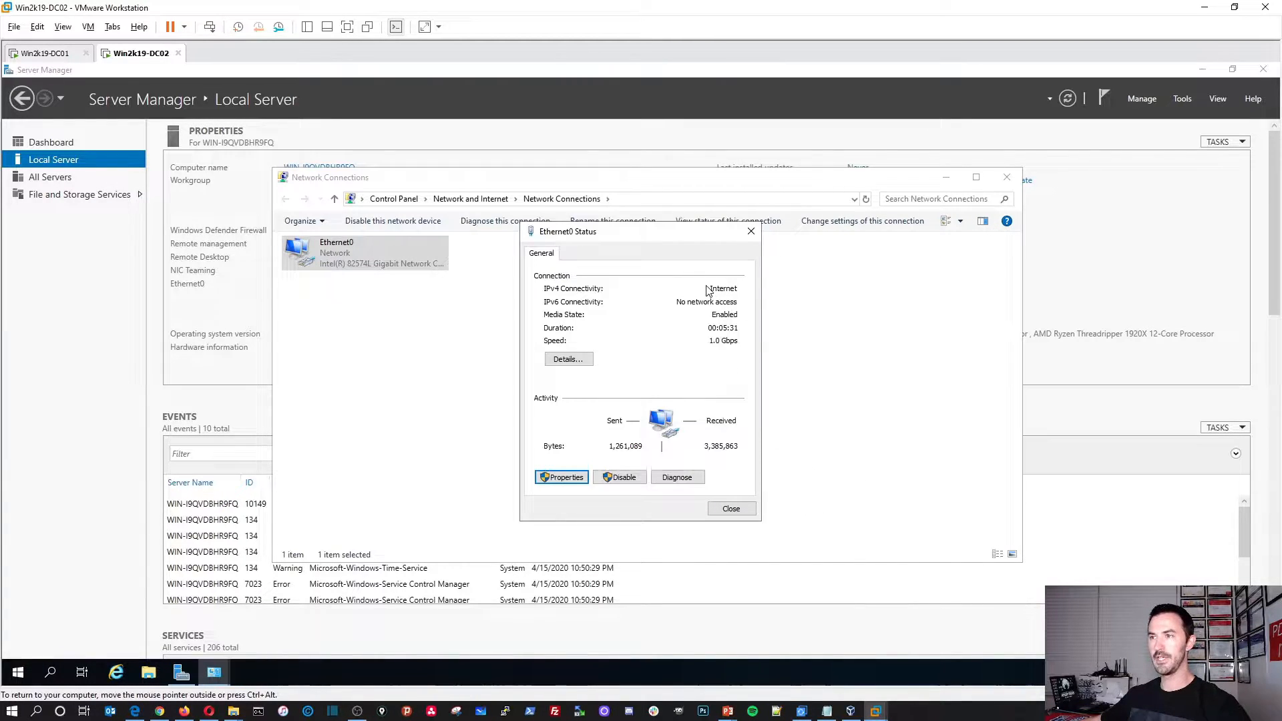
- Close the Ethernet0 status and Network Connections windows, and refresh the local server's properties
{"action": "left_click", "coordinate": [736, 510]}
{"action": "left_click", "coordinate": [576, 401]}
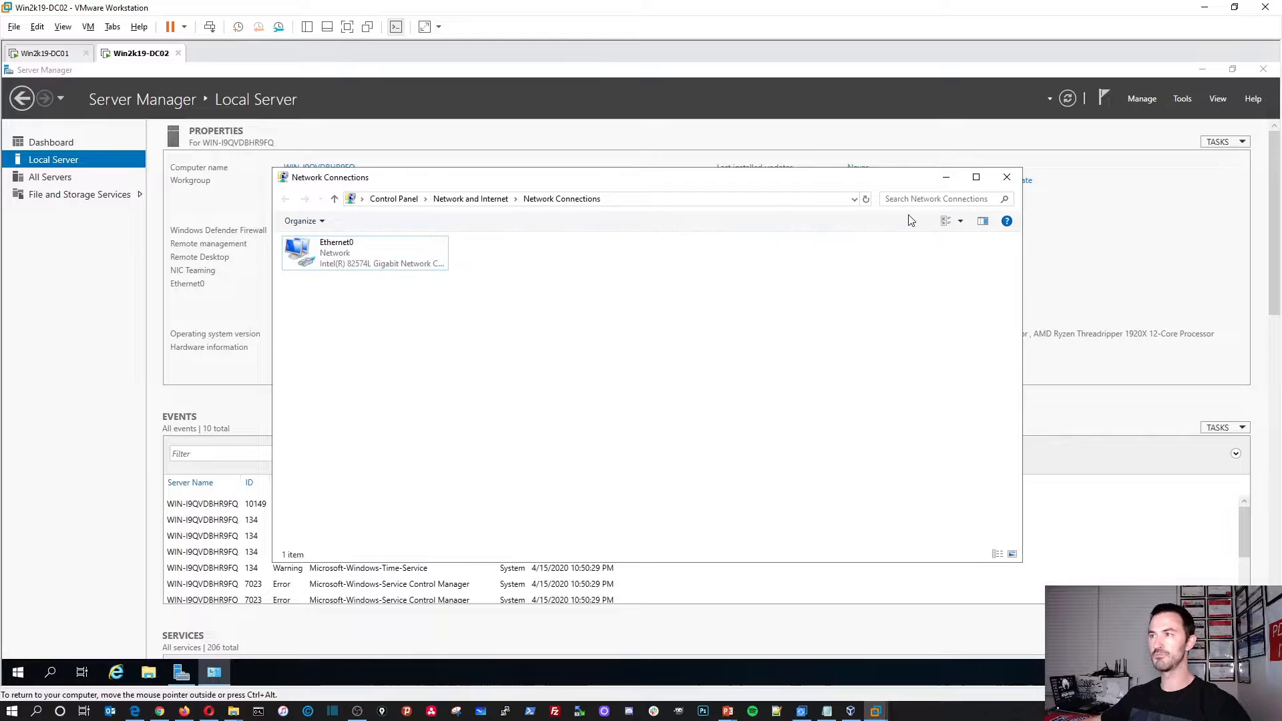
{"action": "left_click", "coordinate": [1002, 183]}
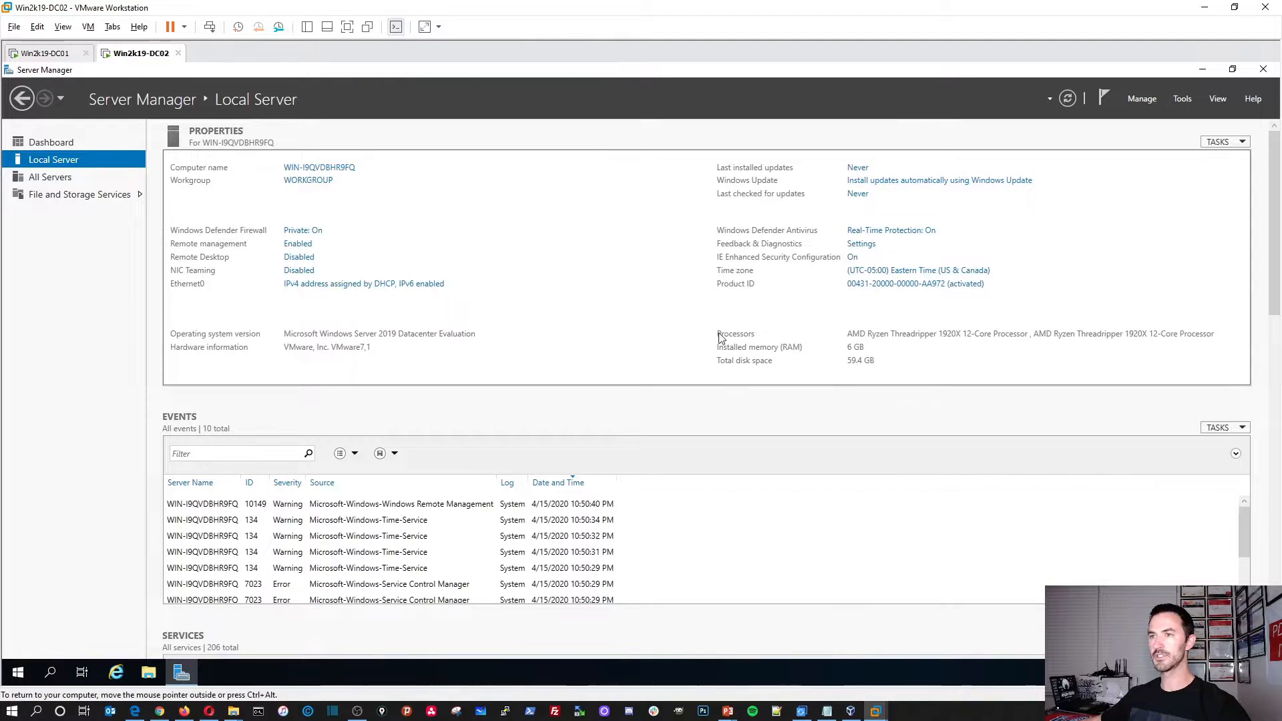
{"action": "left_click", "coordinate": [1067, 98]}
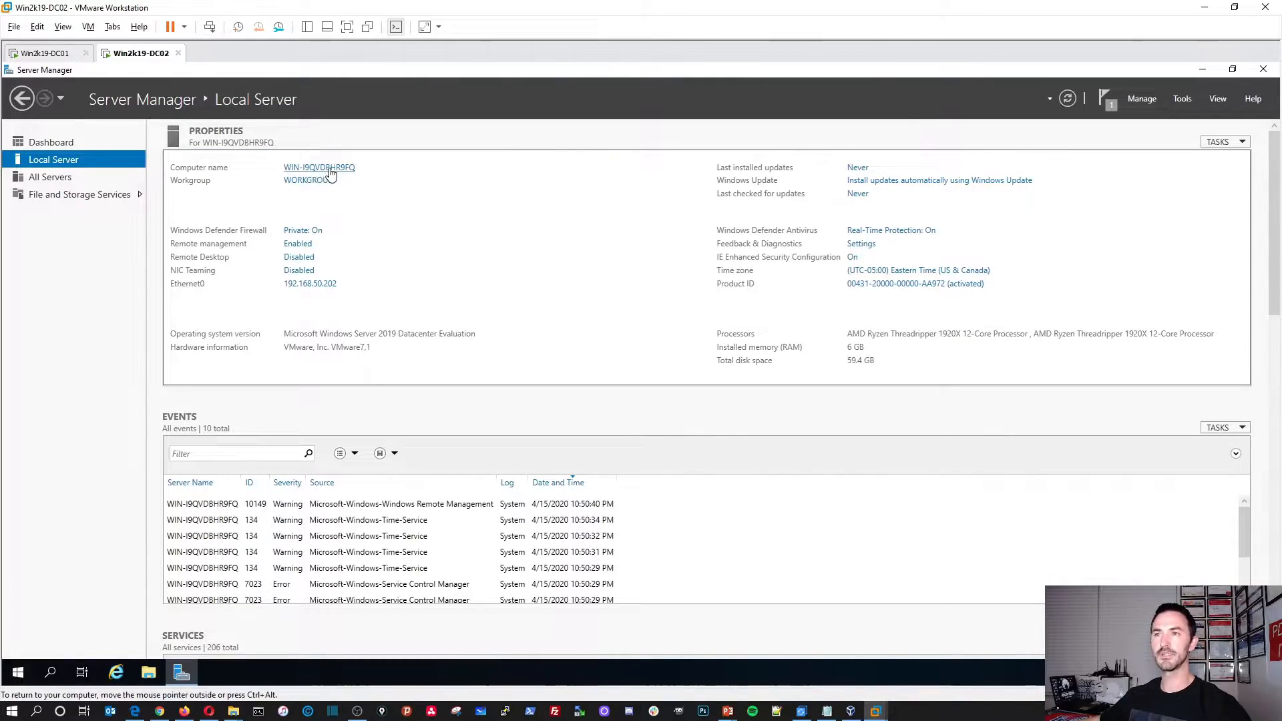
- Rename the computer to Win2k19-DC02, apply the change and postpone the restart
{"action": "left_click", "coordinate": [352, 172]}
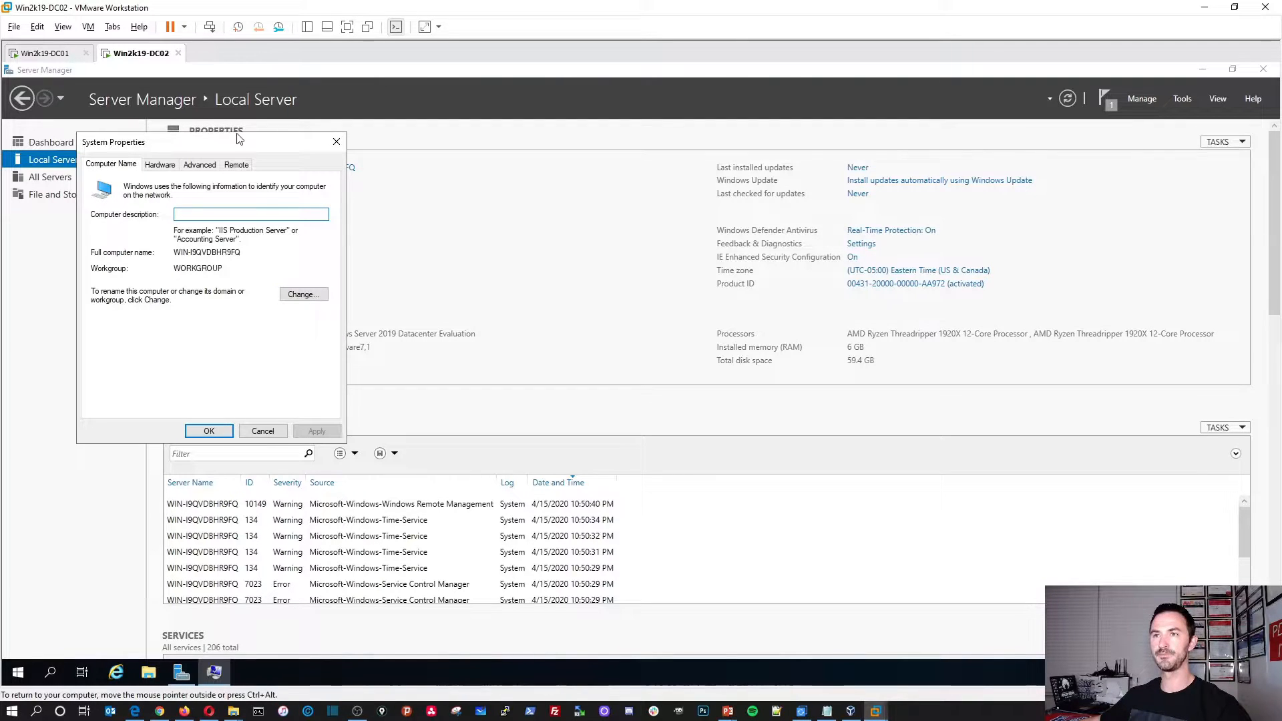
{"action": "left_click_drag", "start_coordinate": [240, 138], "coordinate": [467, 202]}
{"action": "left_click", "coordinate": [542, 359]}
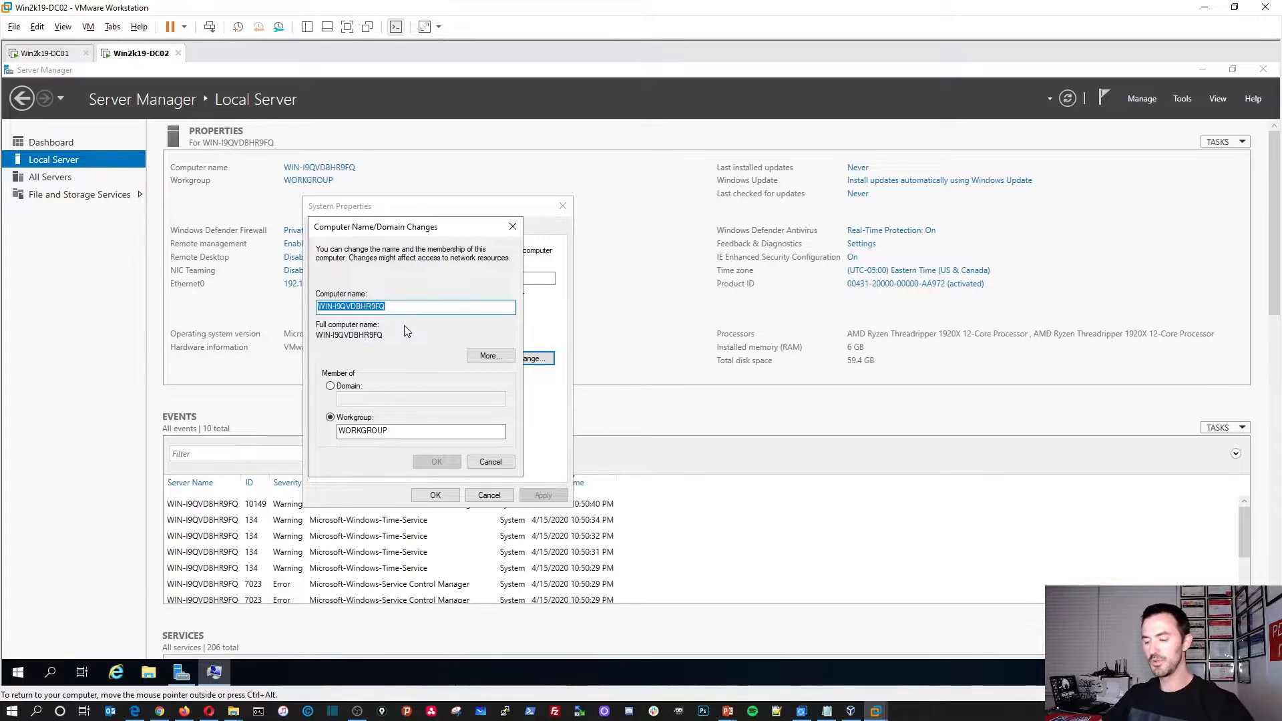
{"action": "type", "text": "win"}
{"action": "key", "text": "BackSpace"}
{"action": "key", "text": "BackSpace"}
{"action": "key", "text": "BackSpace"}
{"action": "type", "text": "Win2k19-DCo"}
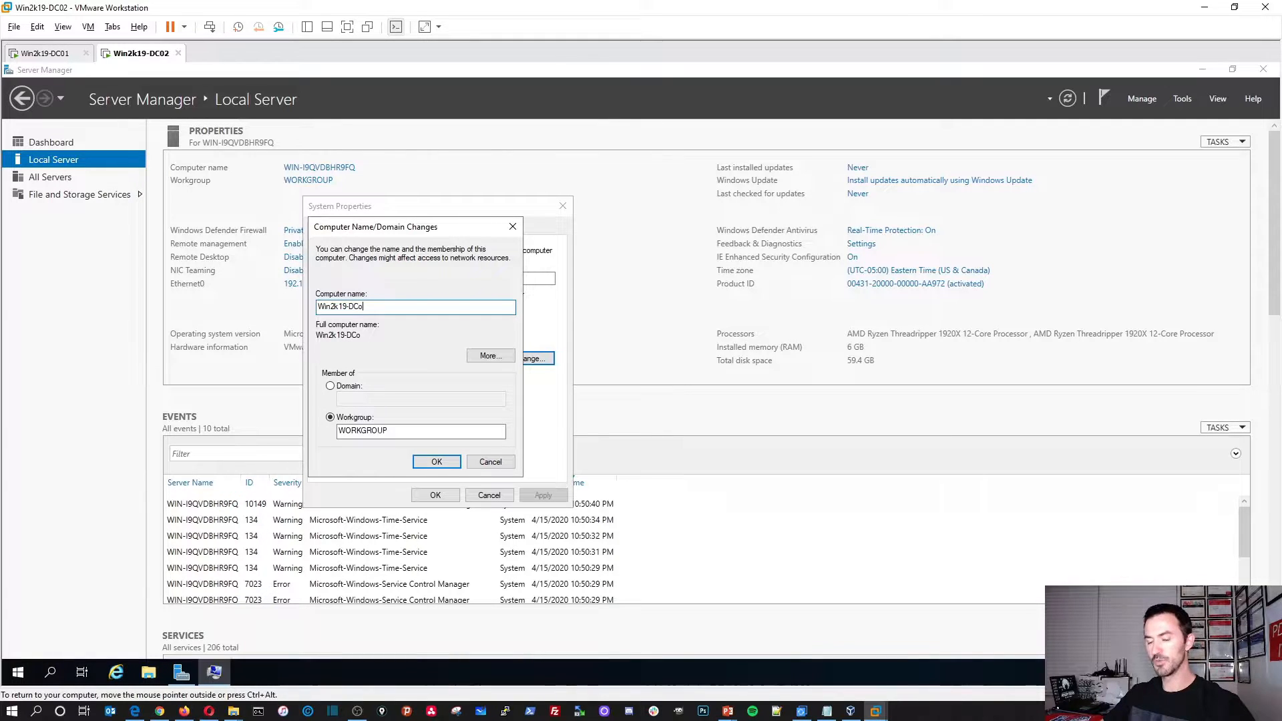
{"action": "key", "text": "BackSpace"}
{"action": "key", "text": "BackSpace"}
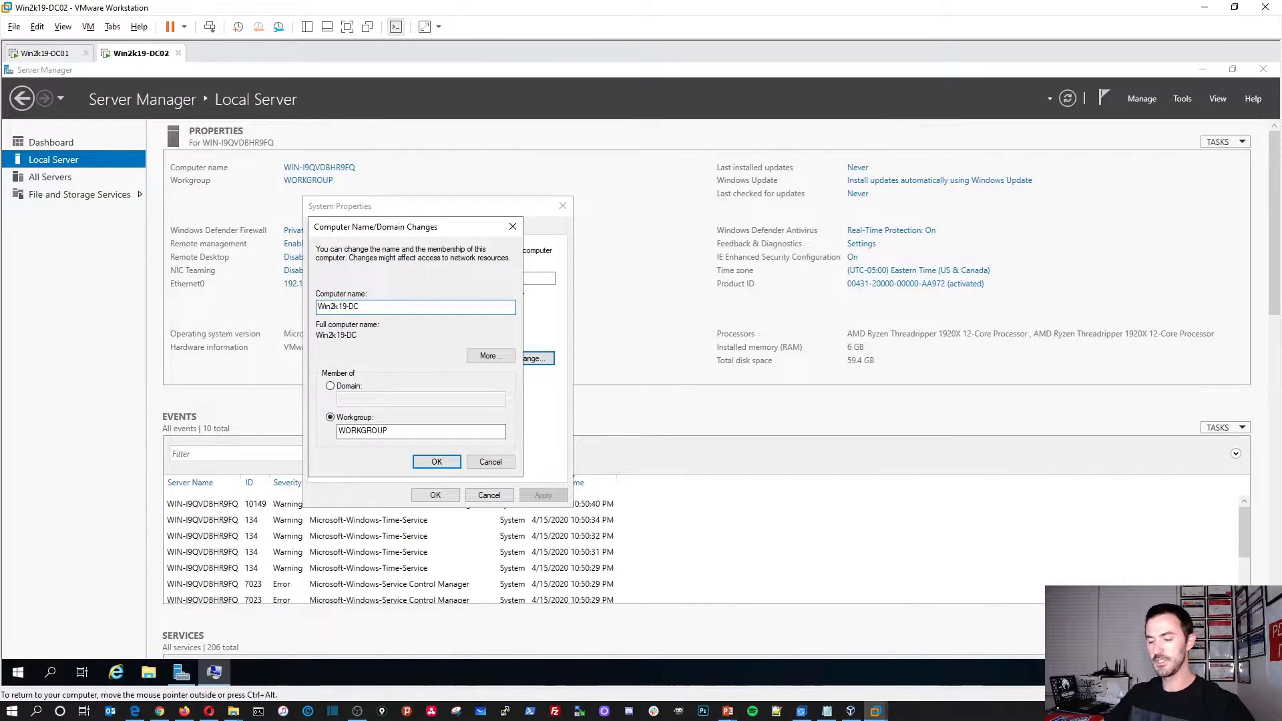
{"action": "left_click", "coordinate": [435, 461]}
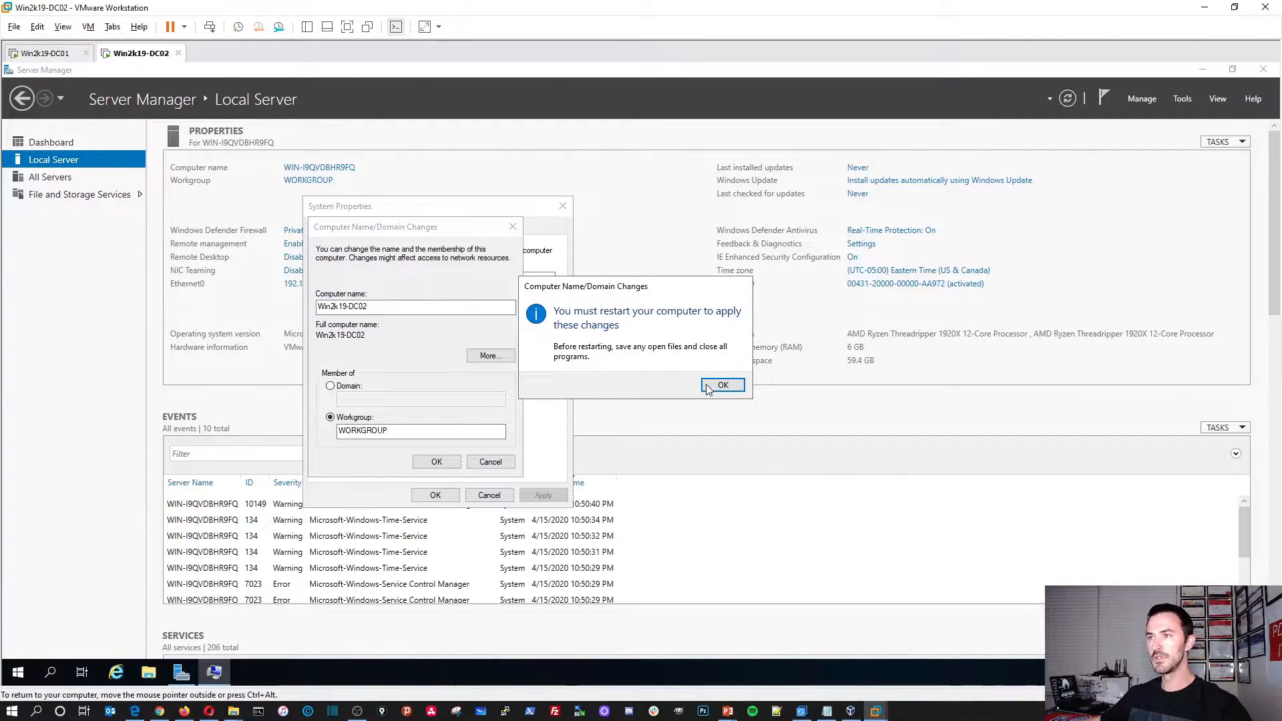
{"action": "left_click", "coordinate": [716, 384]}
{"action": "key", "text": "Return"}
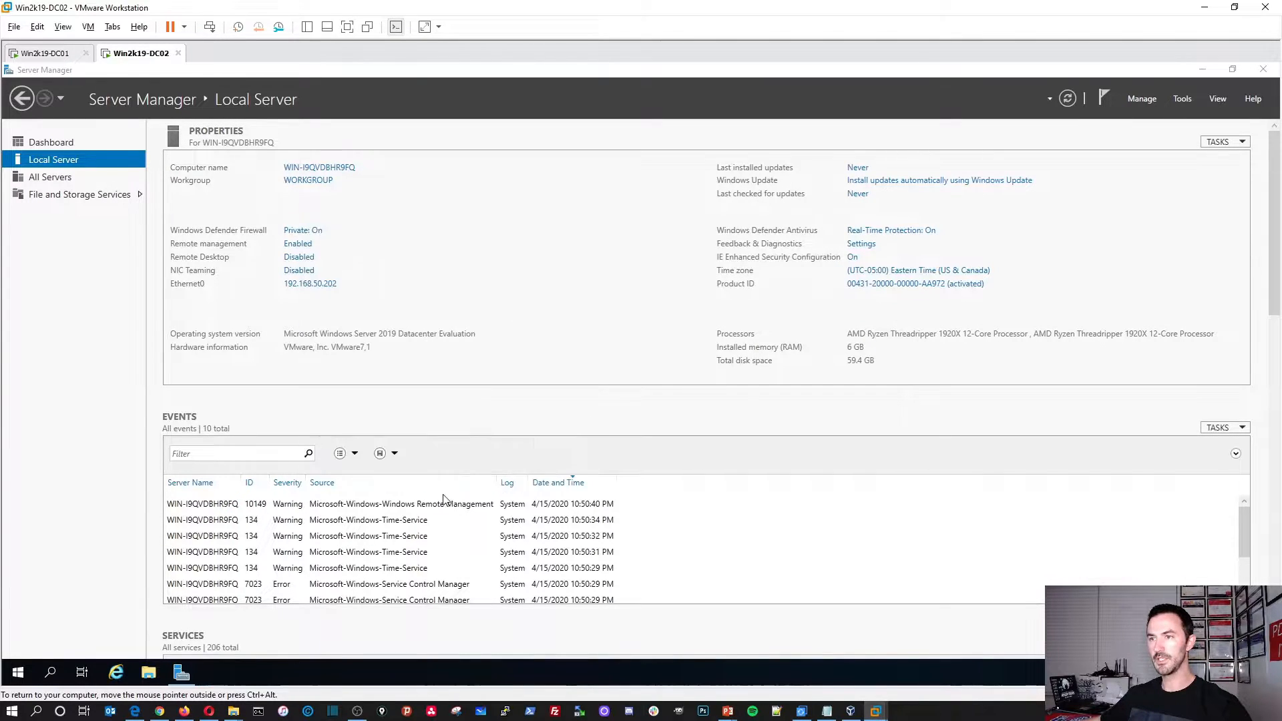
{"action": "left_click", "coordinate": [712, 380]}
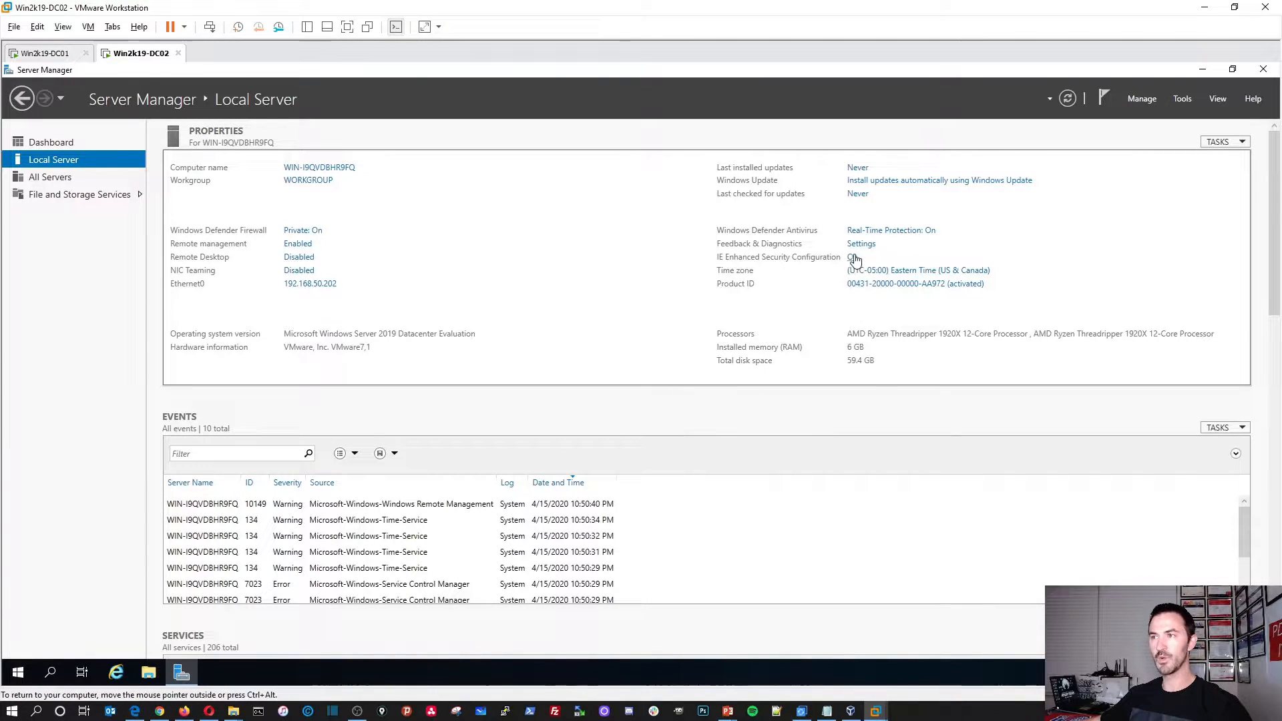
- Turn off IE Enhanced Security Configuration for both administrators and users
{"action": "left_click", "coordinate": [853, 258]}
{"action": "left_click", "coordinate": [555, 349]}
{"action": "left_click", "coordinate": [555, 428]}
{"action": "left_click", "coordinate": [689, 494]}
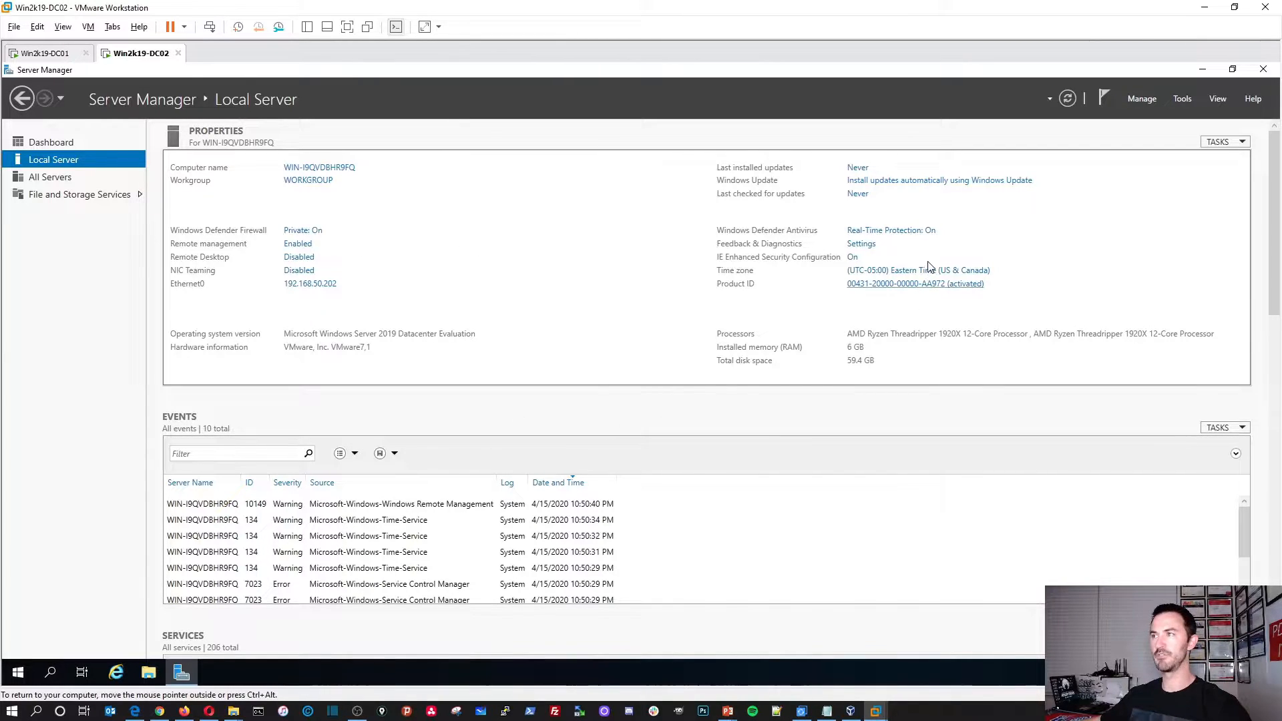
- Close Server Manager and restart the server with the reason Other (Unplanned)
{"action": "left_click", "coordinate": [1263, 69]}
{"action": "right_click", "coordinate": [33, 664]}
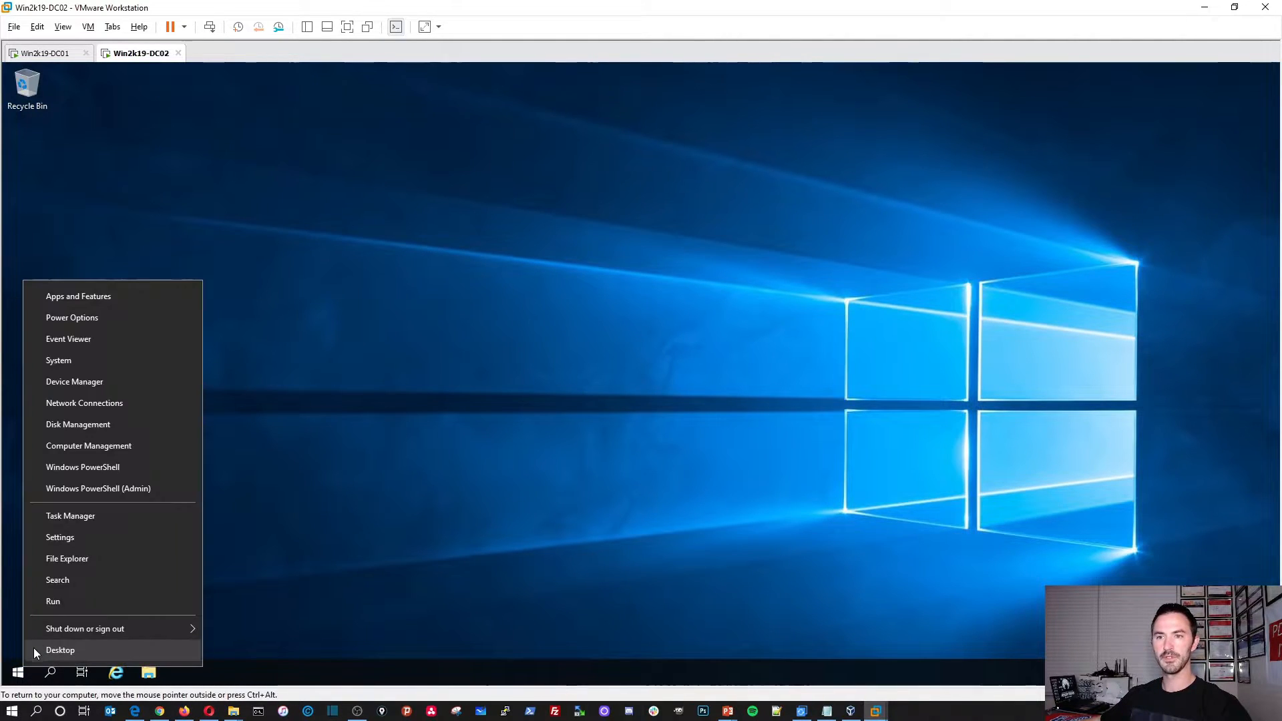
{"action": "mouse_move", "coordinate": [78, 631]}
{"action": "left_click", "coordinate": [242, 625]}
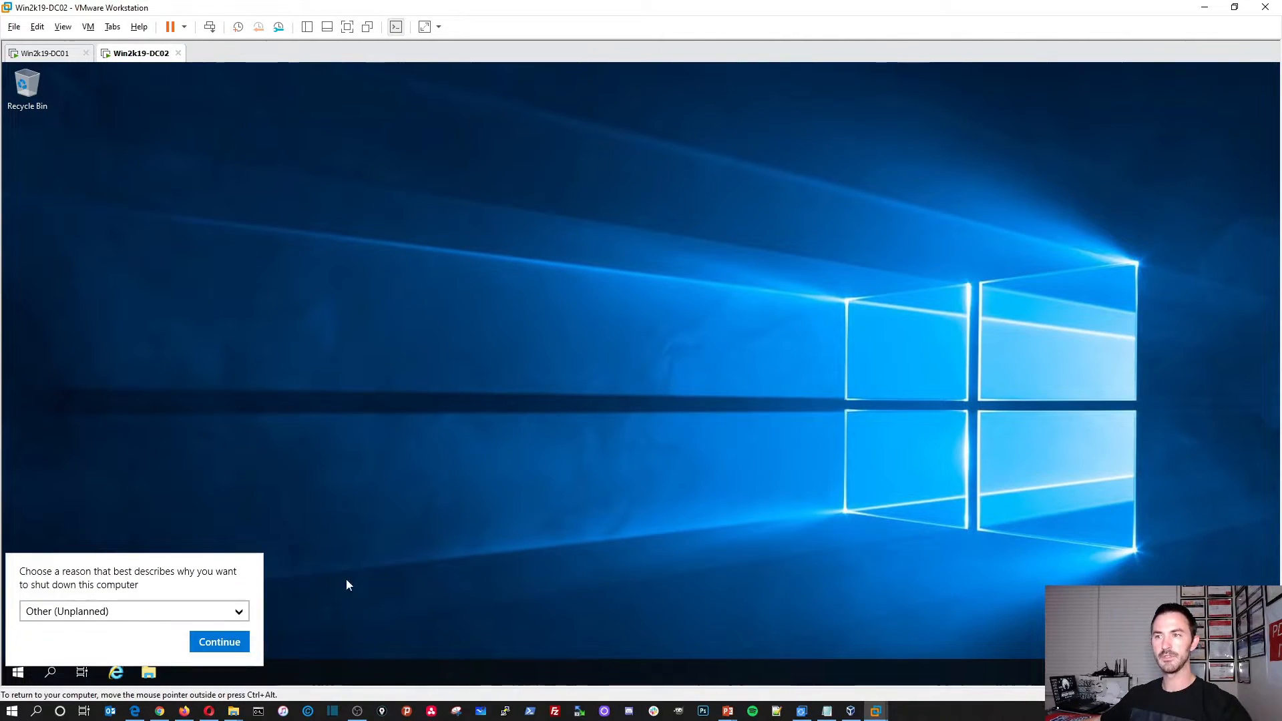
{"action": "left_click", "coordinate": [235, 637]}
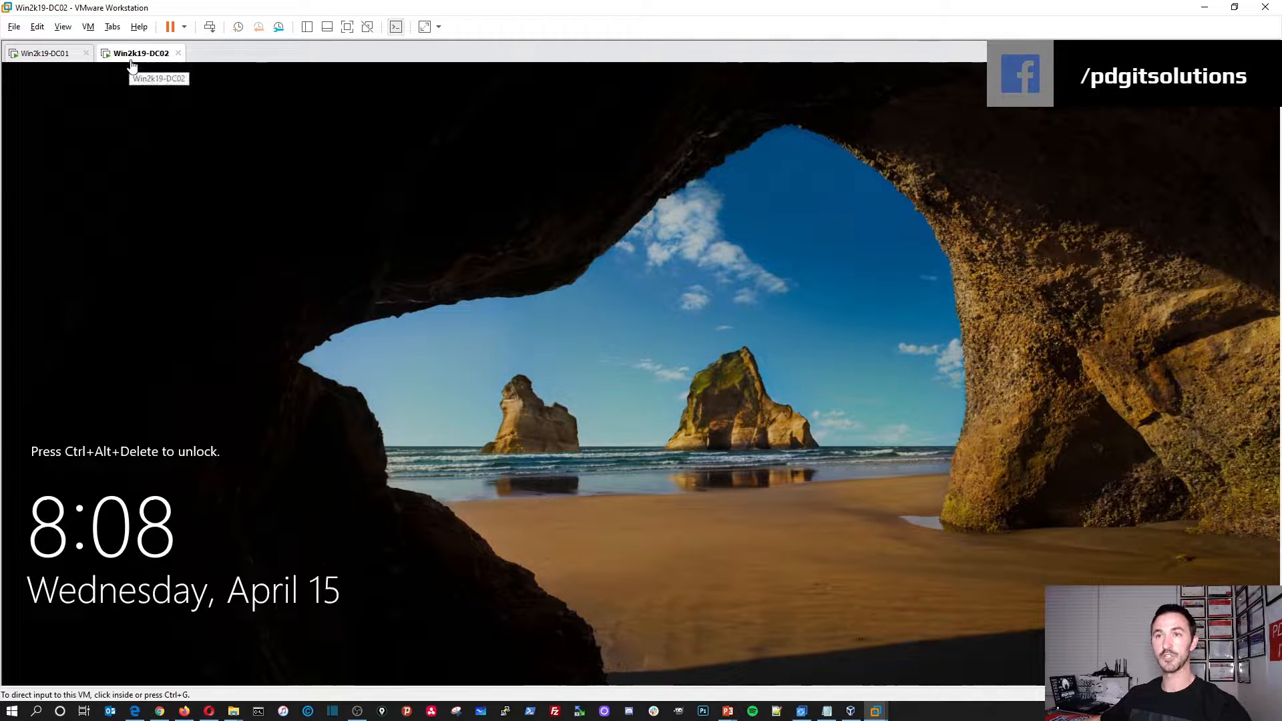
- Unlock the restarted Win2k19-DC02 server and sign in as Administrator with the account password
{"action": "left_click", "coordinate": [209, 27]}
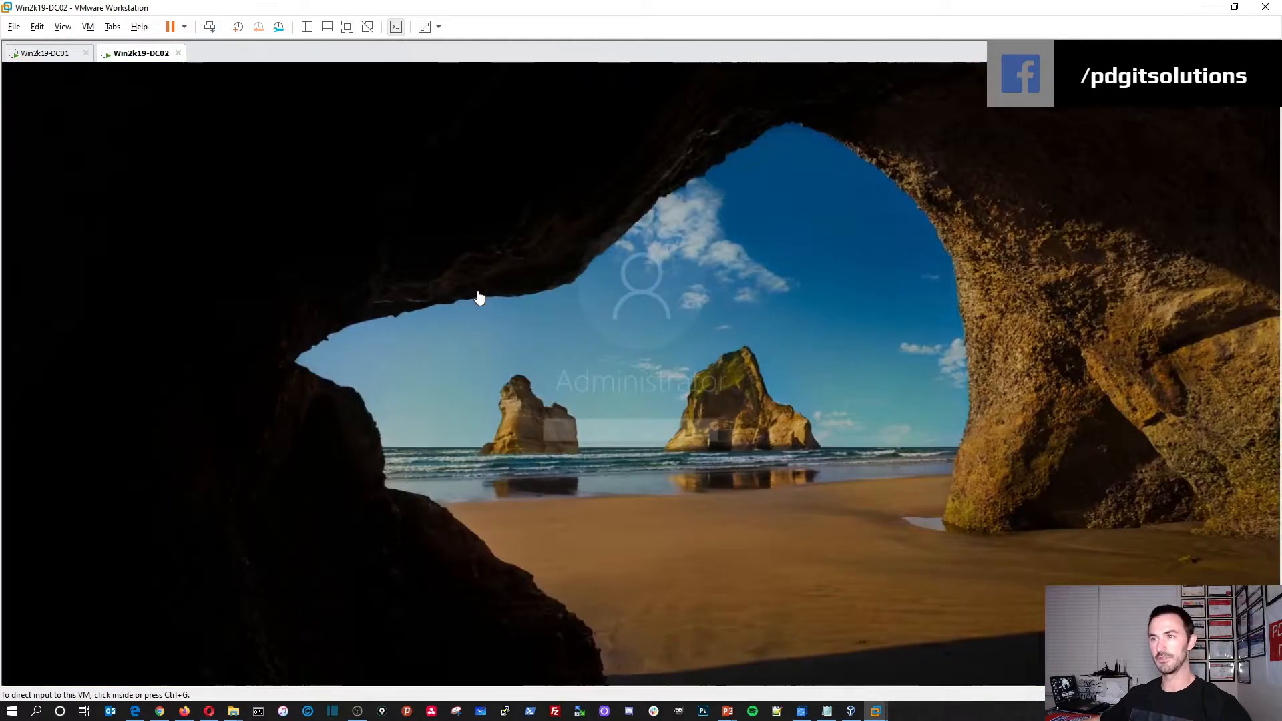
{"action": "left_click", "coordinate": [593, 433]}
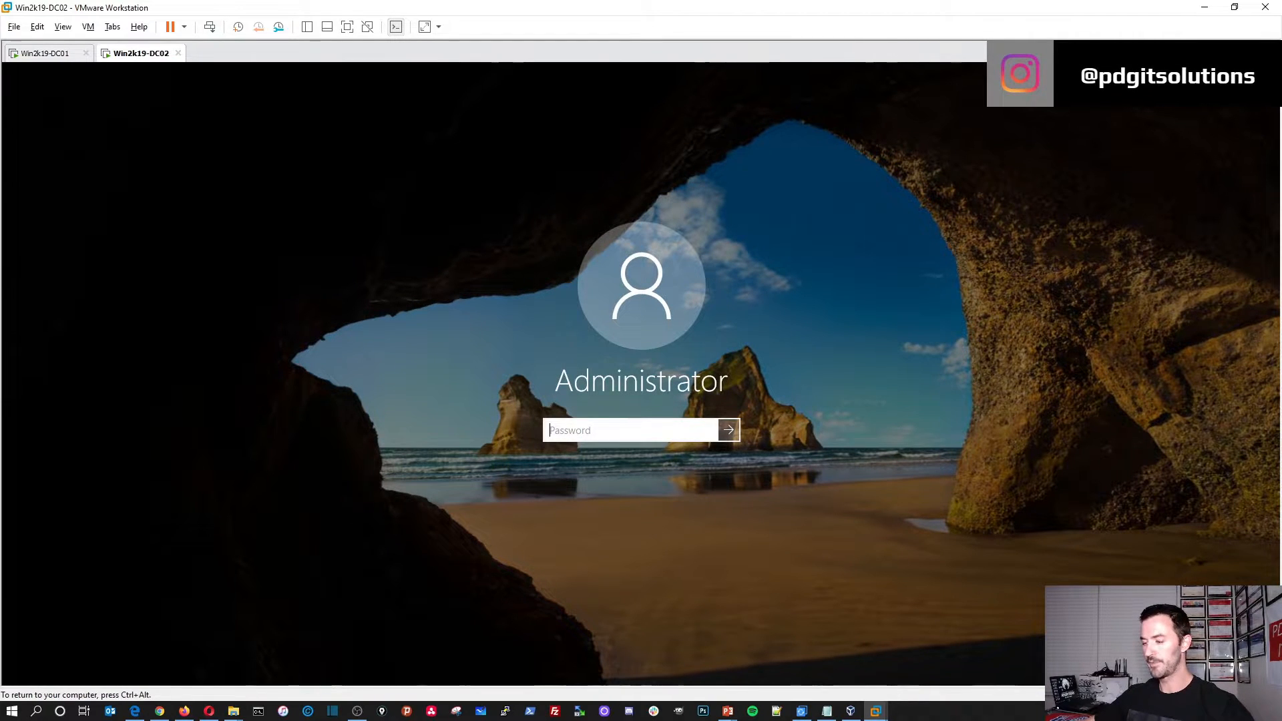
{"action": "type", "text": "••"}
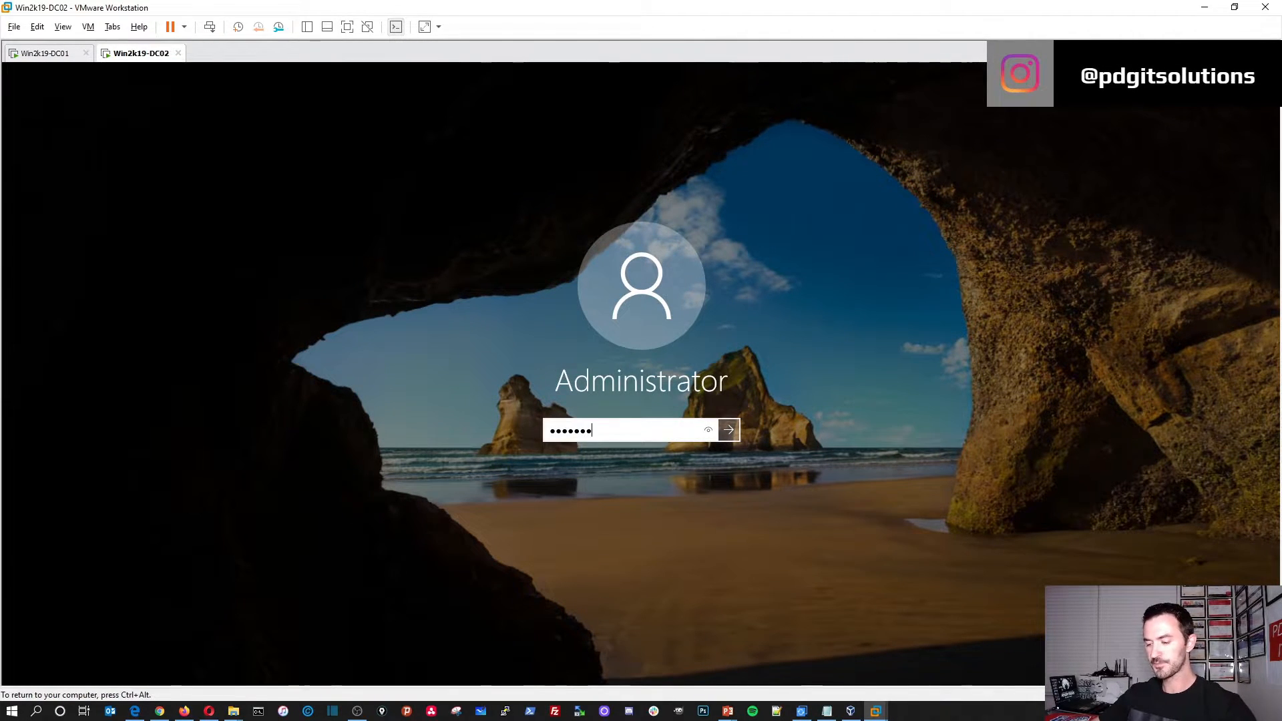
{"action": "key", "text": "Return"}
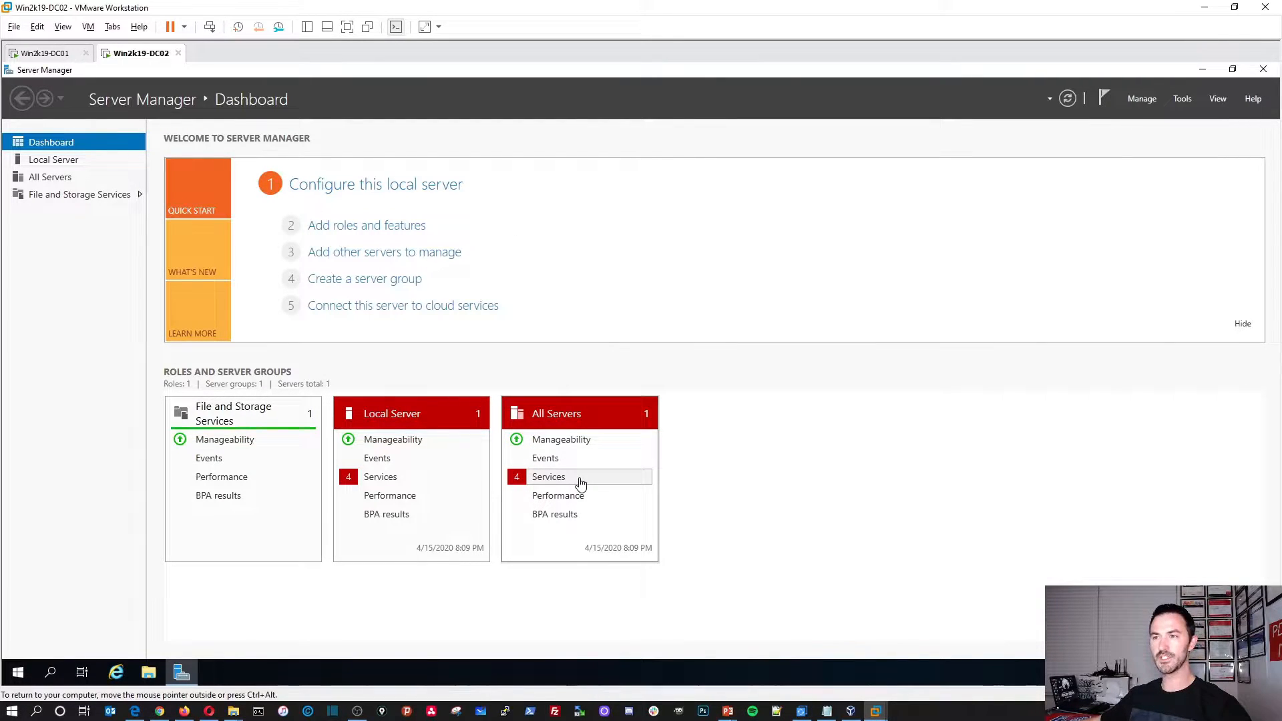
- Review the flagged services for All Servers, and open the Services console in a maximized window
{"action": "left_click", "coordinate": [580, 483]}
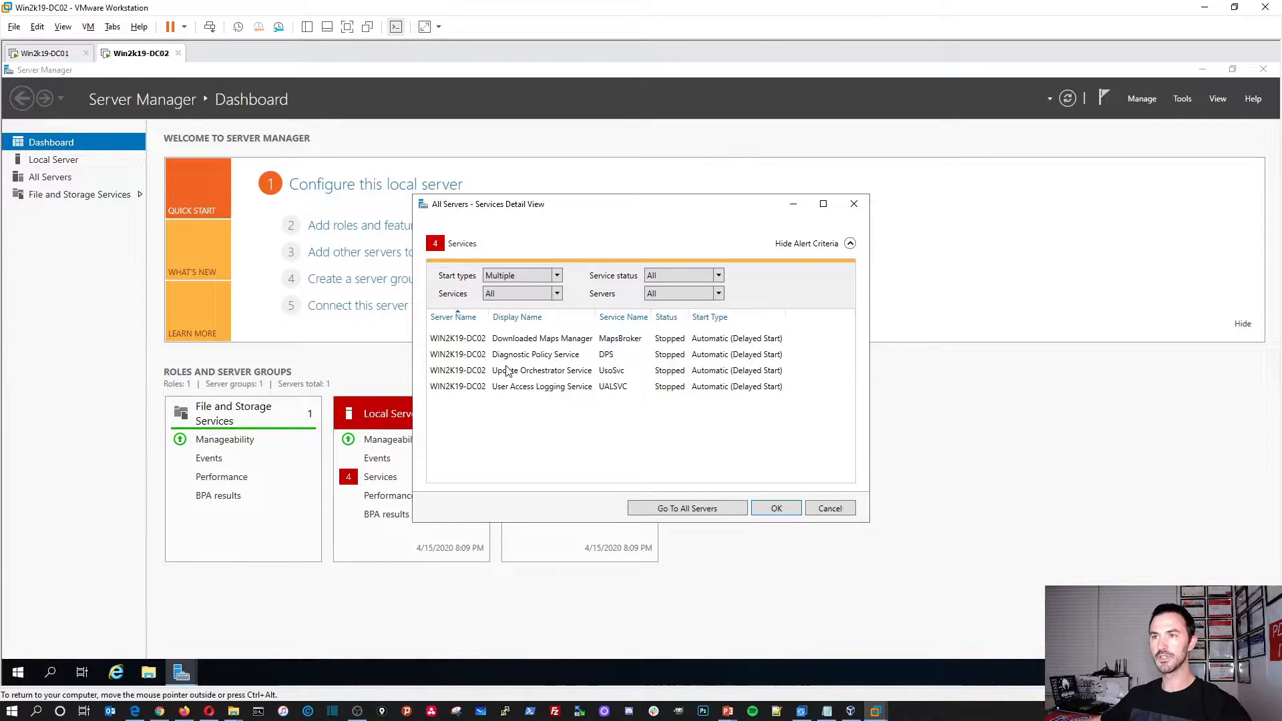
{"action": "left_click", "coordinate": [777, 509]}
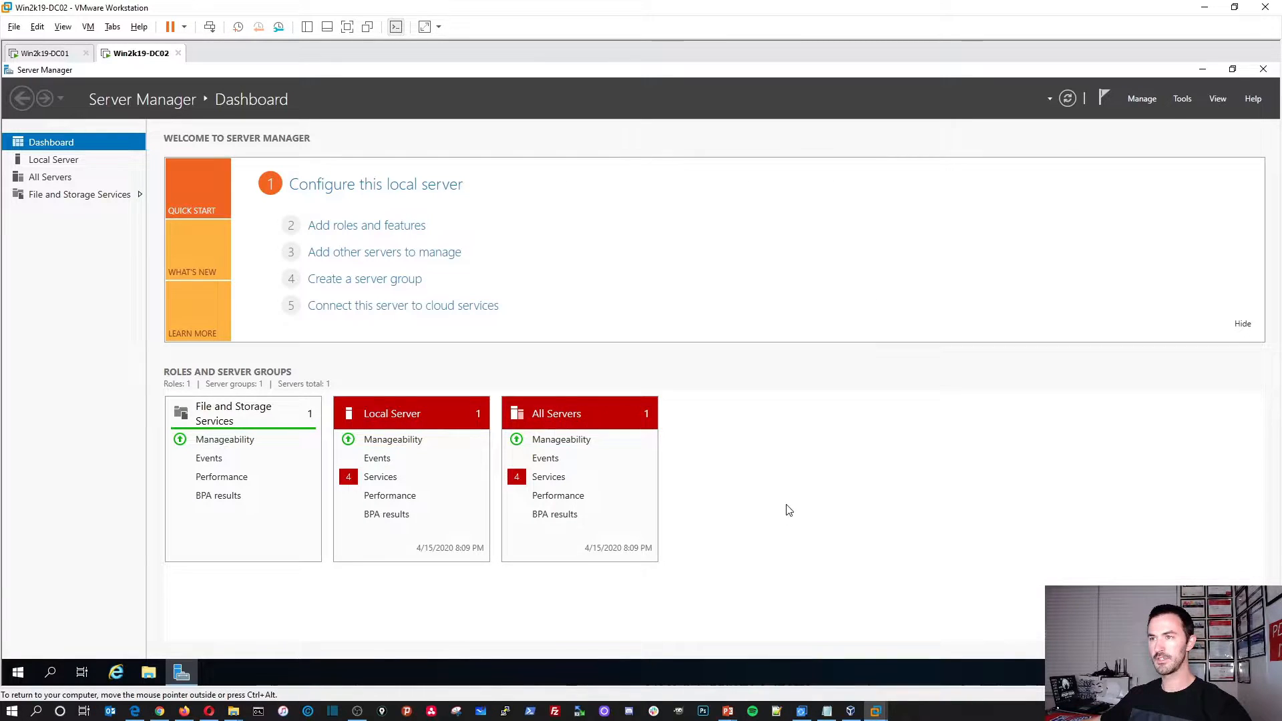
{"action": "left_click", "coordinate": [1182, 100]}
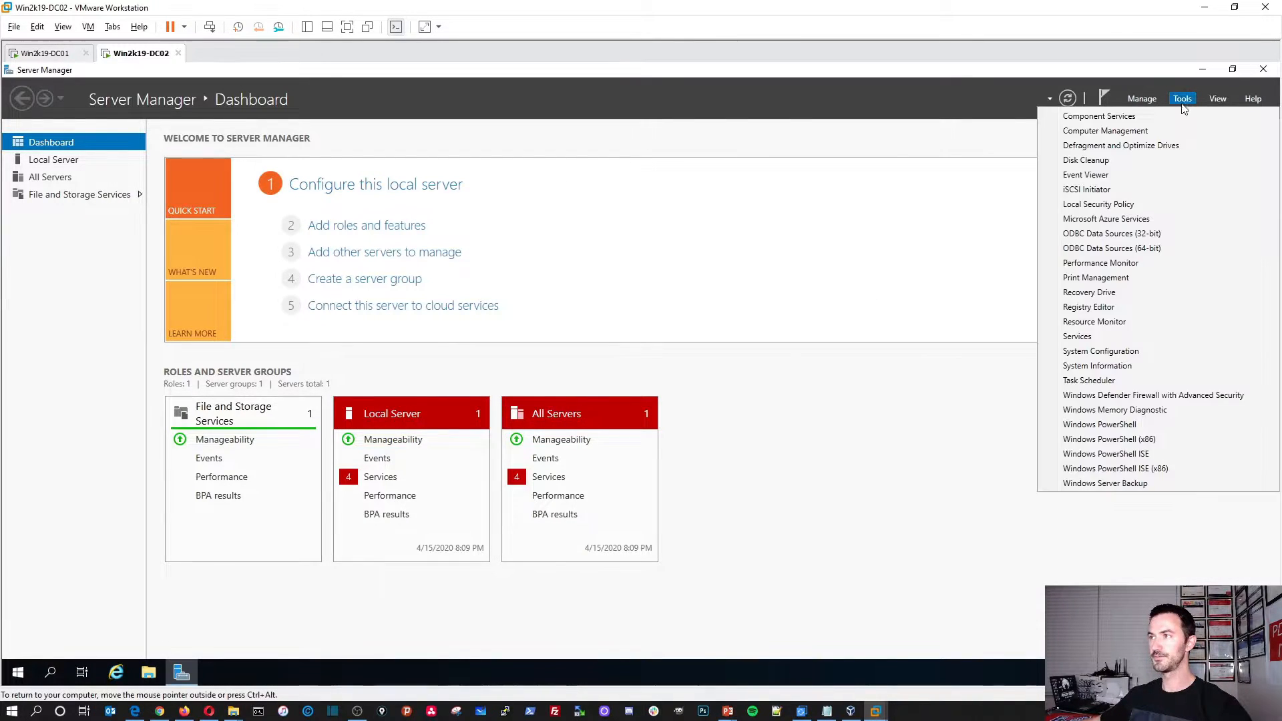
{"action": "left_click", "coordinate": [1094, 334]}
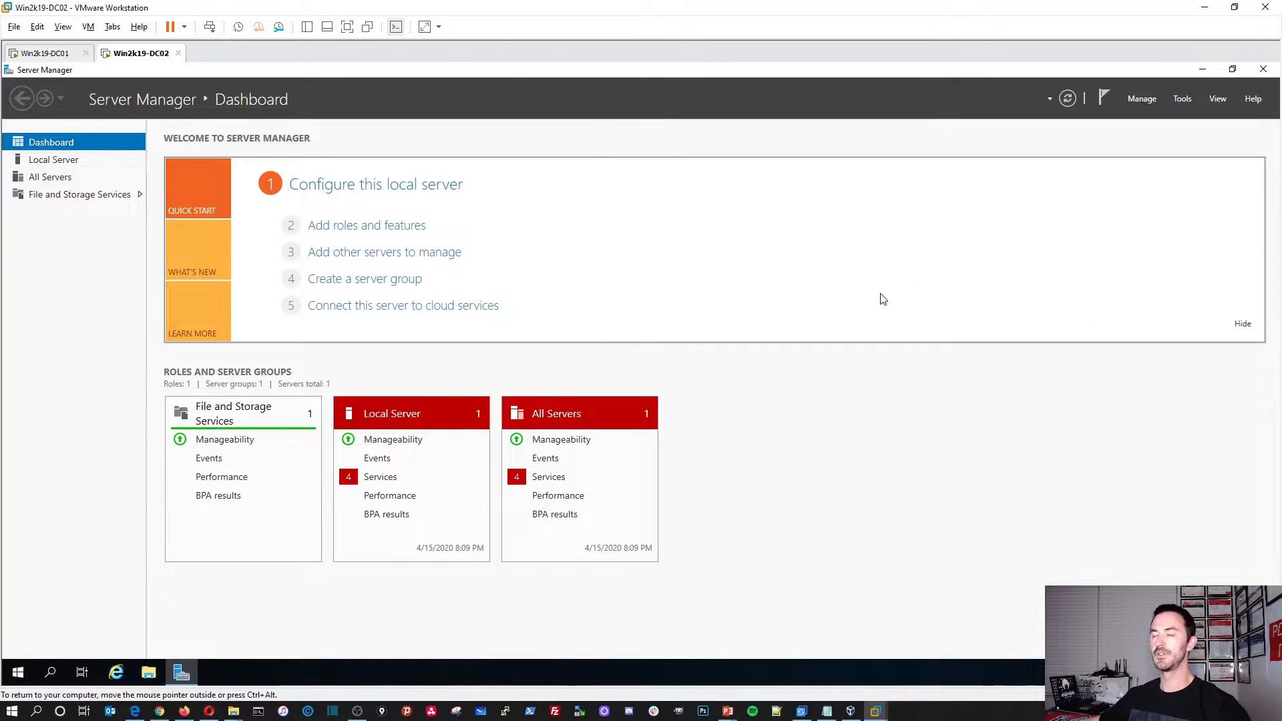
{"action": "left_click_drag", "start_coordinate": [355, 127], "coordinate": [881, 120]}
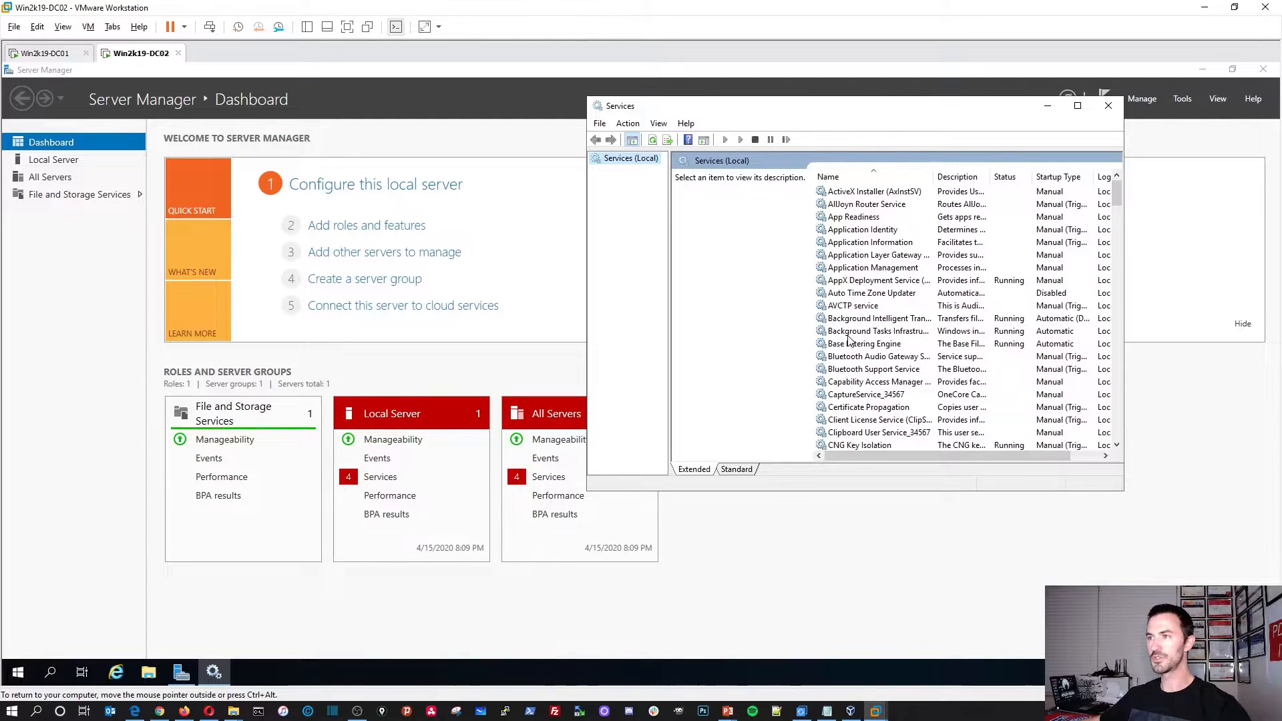
{"action": "double_click", "coordinate": [899, 107]}
- Set the Downloaded Maps Manager service's startup type to Manual, start the service and apply the change
{"action": "left_click", "coordinate": [300, 419]}
{"action": "key", "text": "d"}
{"action": "scroll", "coordinate": [295, 572], "scroll_direction": "down", "scroll_amount": 4}
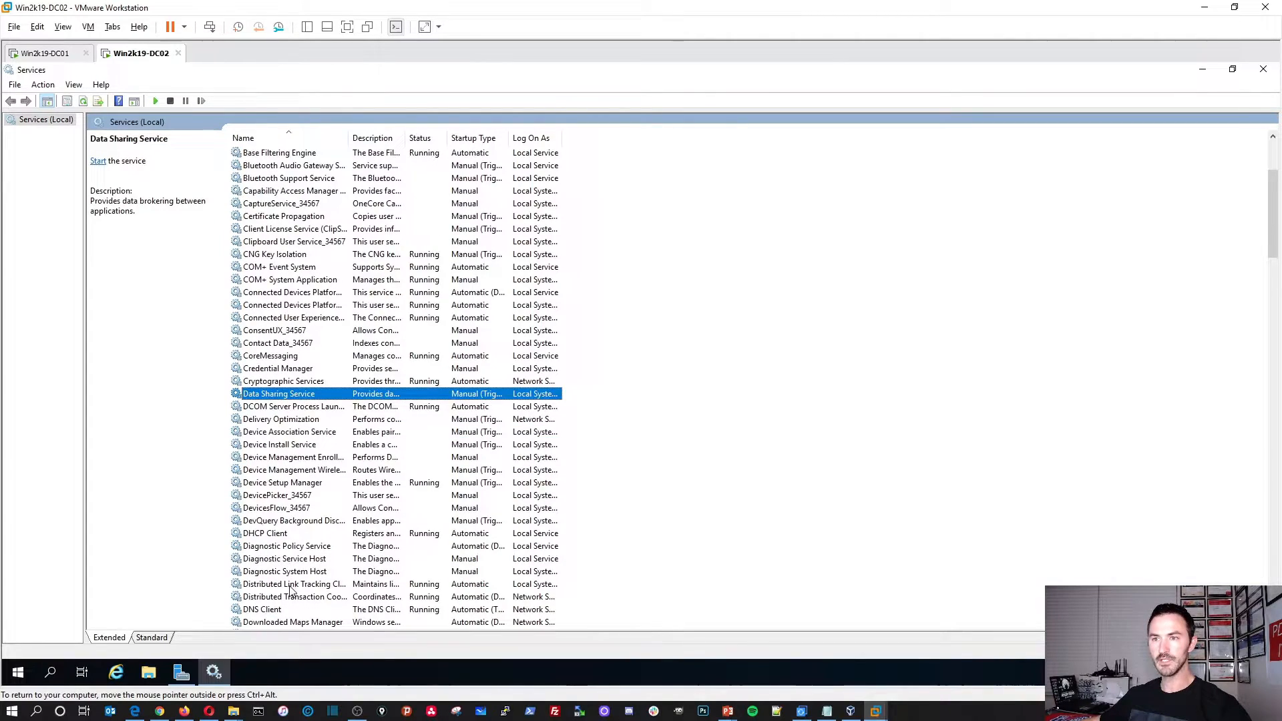
{"action": "scroll", "coordinate": [294, 591], "scroll_direction": "down", "scroll_amount": 3}
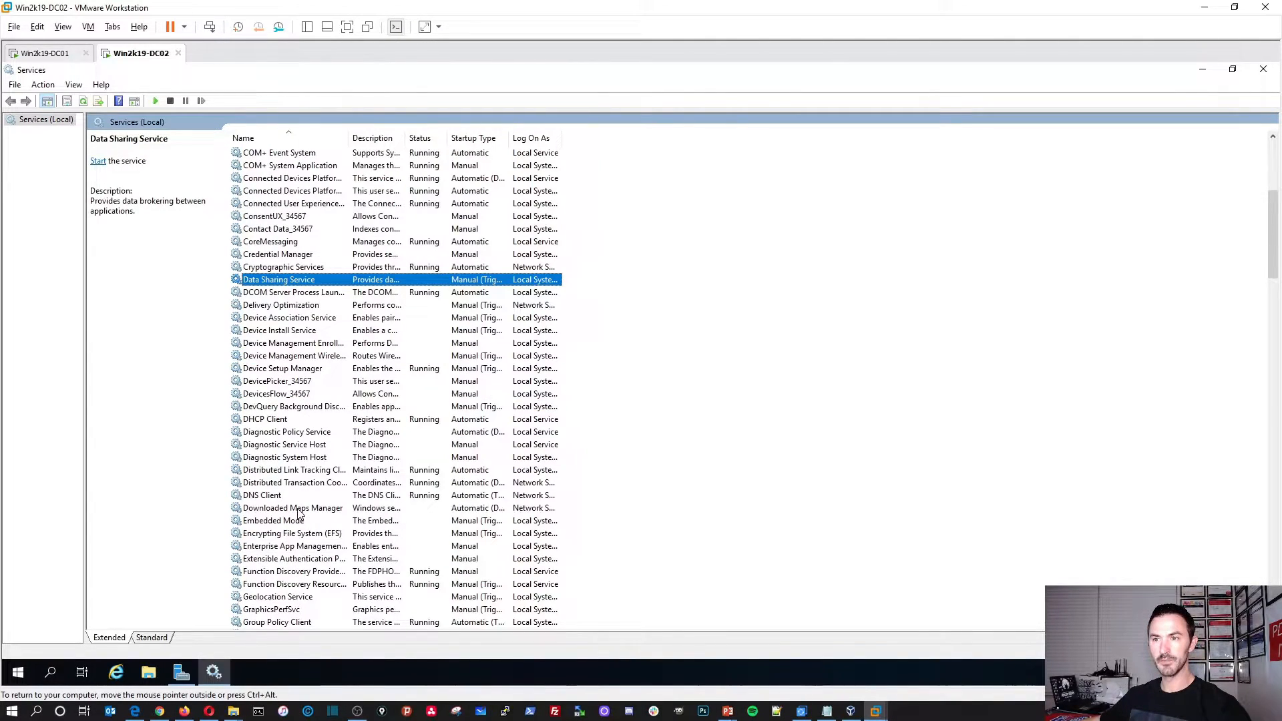
{"action": "double_click", "coordinate": [298, 508]}
{"action": "left_click", "coordinate": [642, 348]}
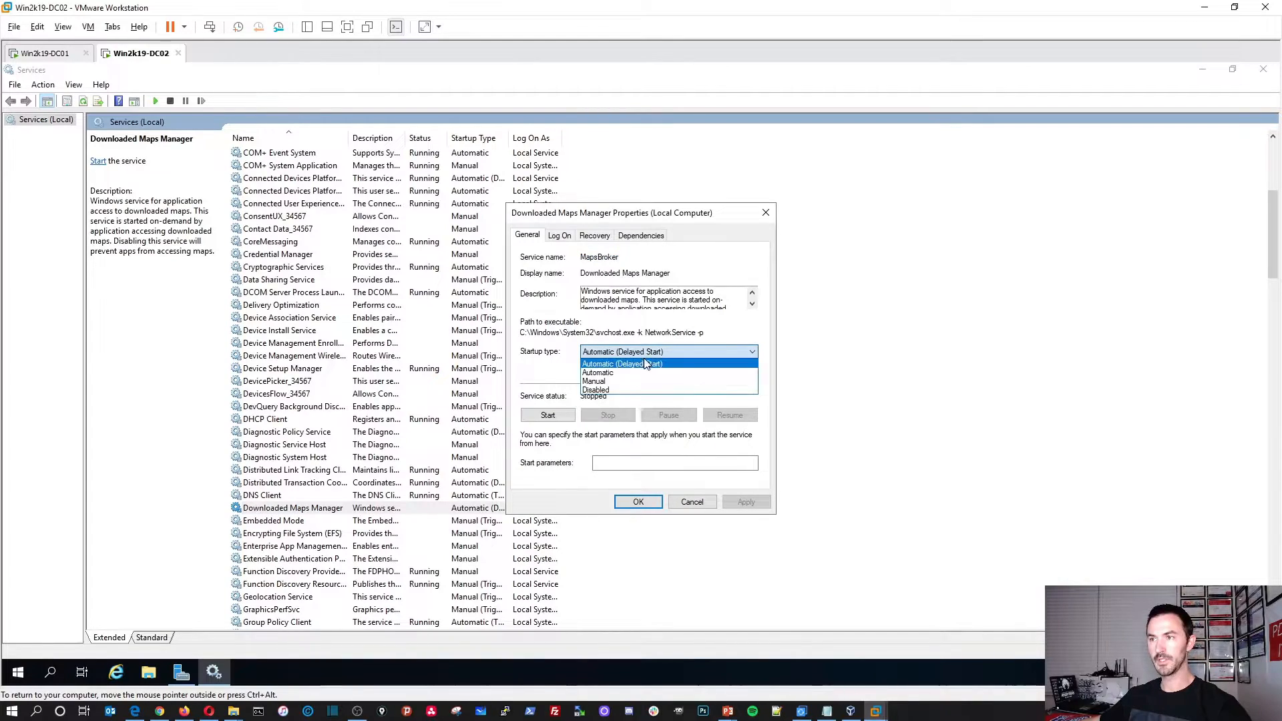
{"action": "left_click", "coordinate": [612, 374]}
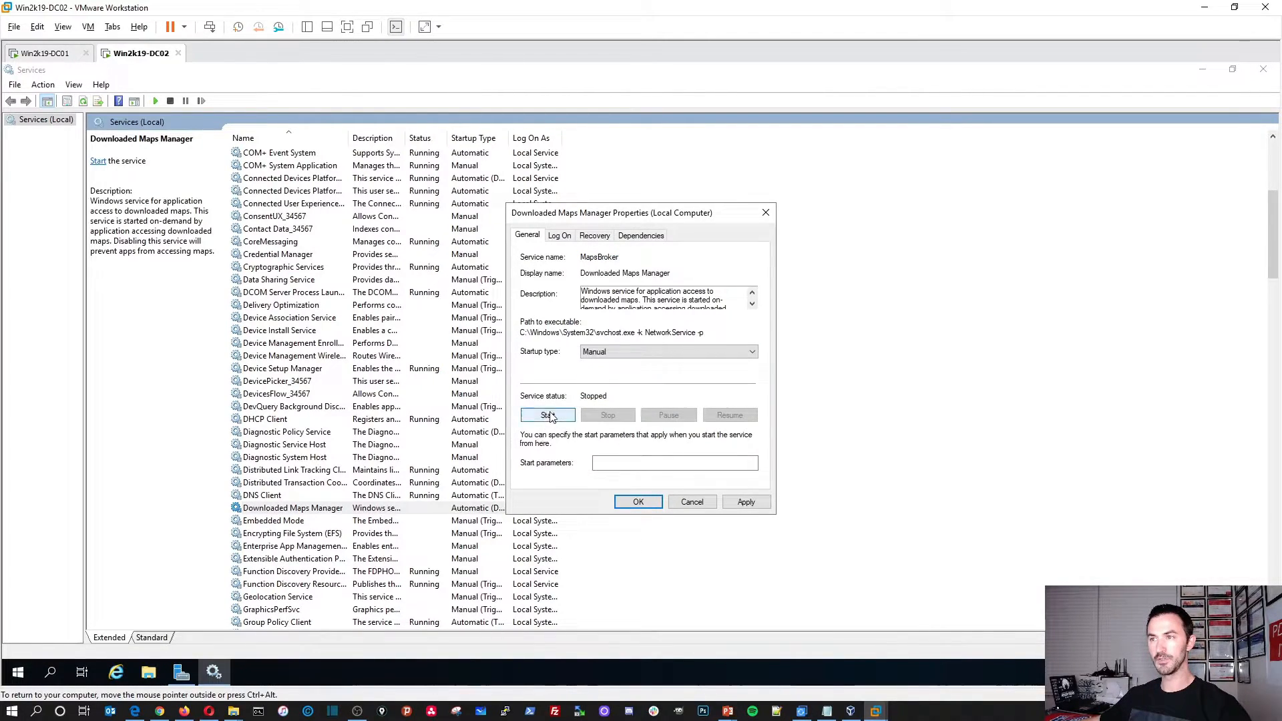
{"action": "left_click", "coordinate": [548, 415]}
{"action": "left_click", "coordinate": [743, 502]}
{"action": "left_click", "coordinate": [638, 503]}
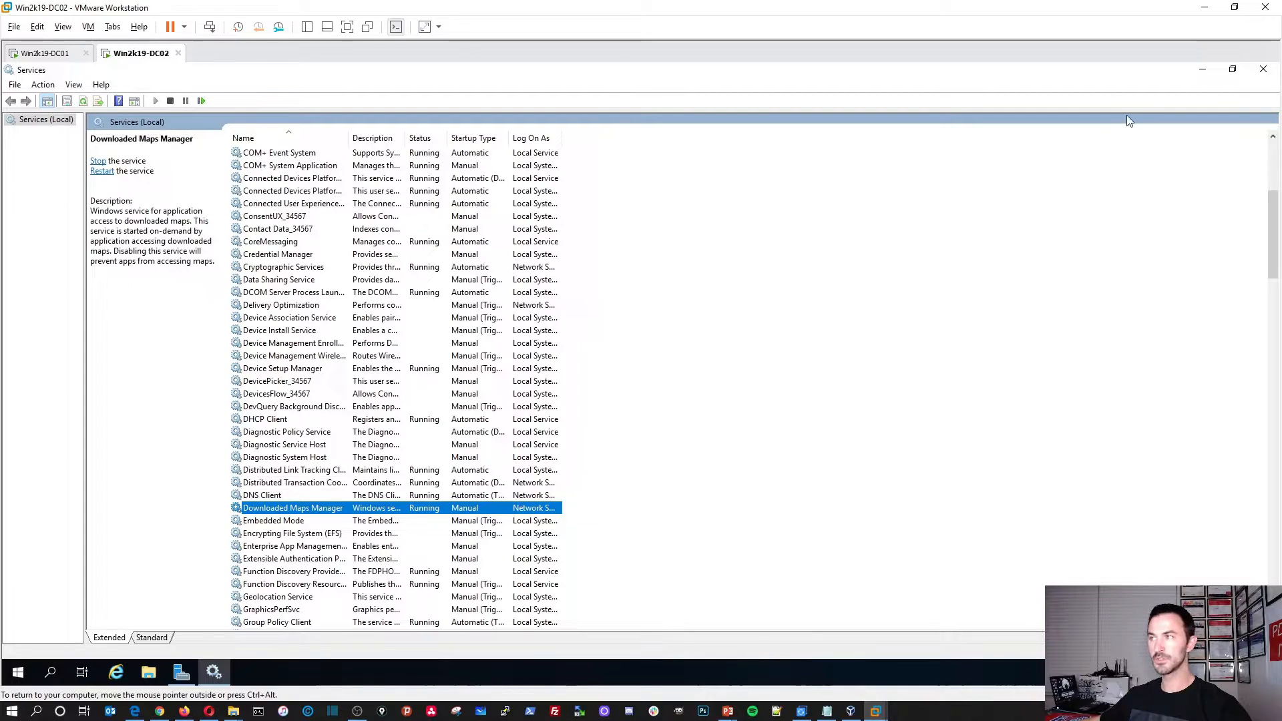
- Set the Diagnostic Policy Service, listed among the flagged services, to Automatic startup, start it and apply the change
{"action": "left_click", "coordinate": [1202, 70]}
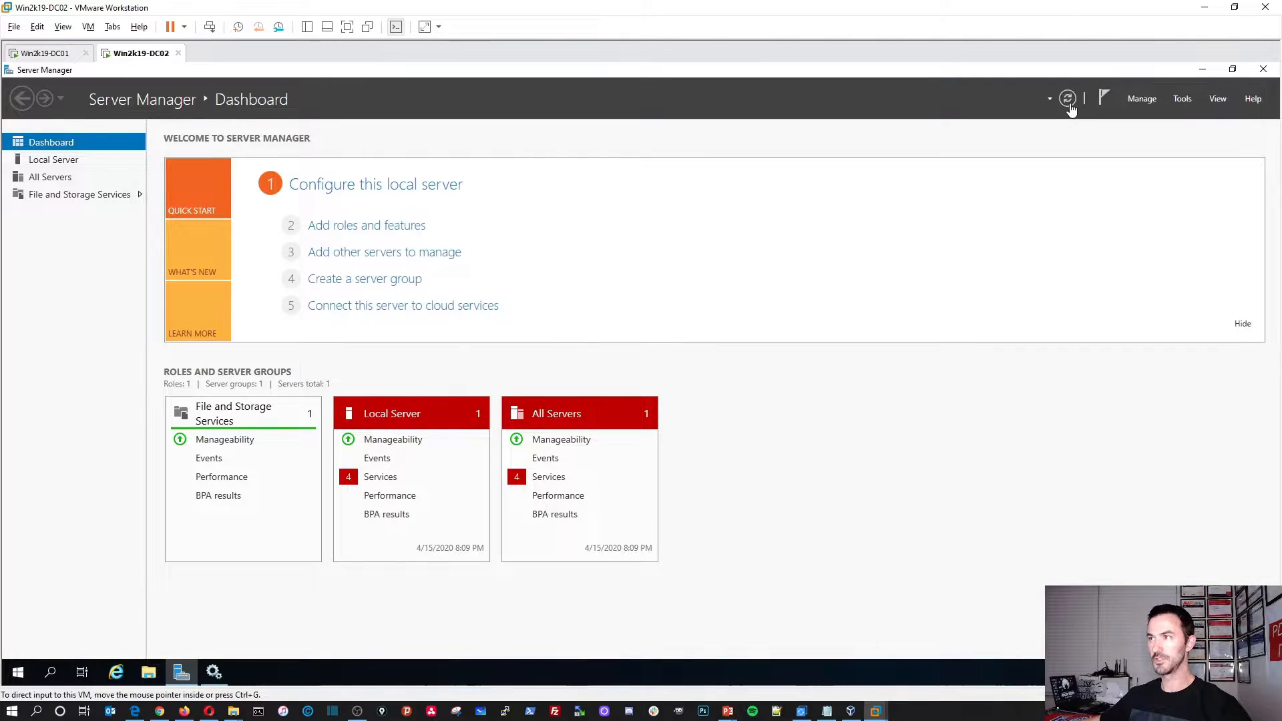
{"action": "left_click", "coordinate": [544, 478]}
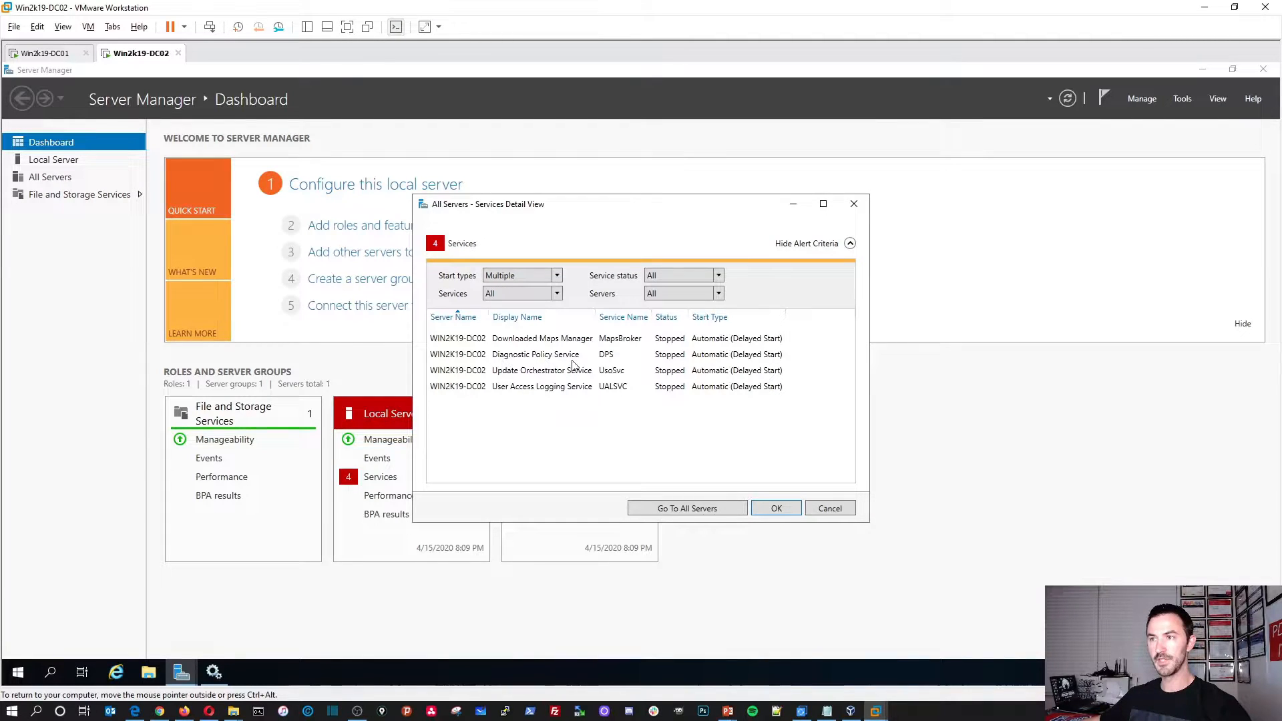
{"action": "left_click", "coordinate": [216, 673]}
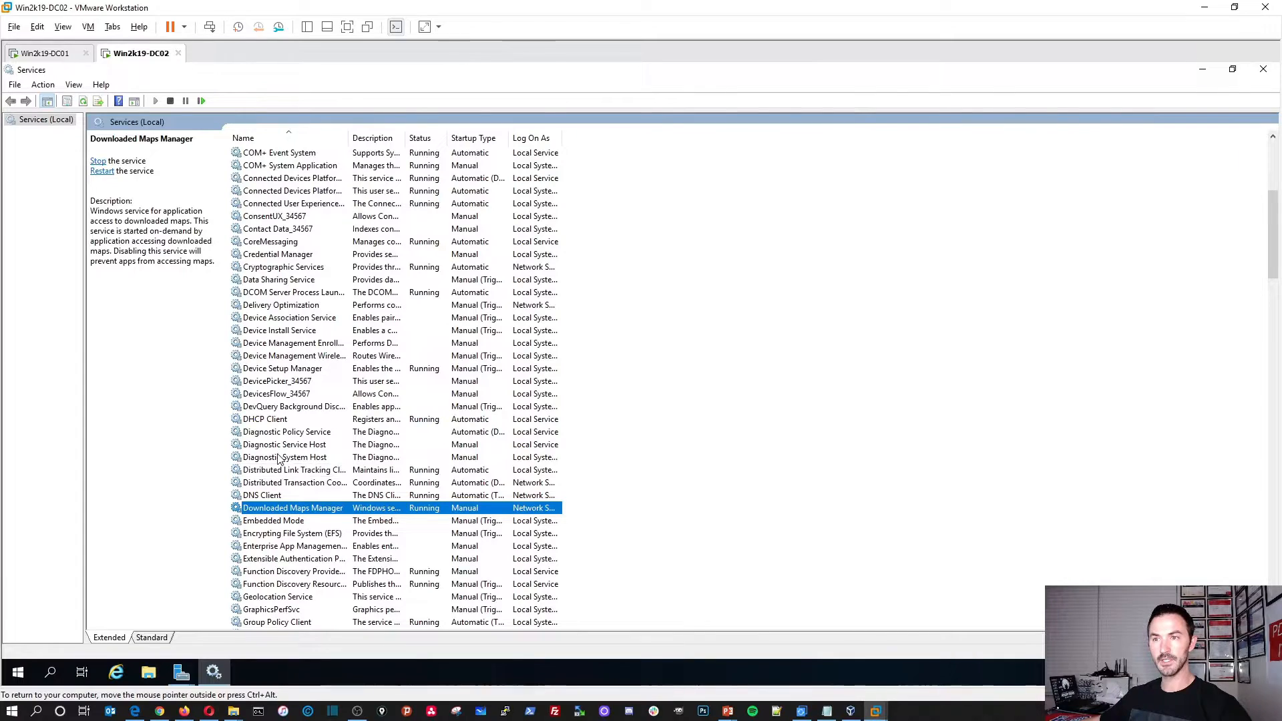
{"action": "left_click", "coordinate": [278, 433]}
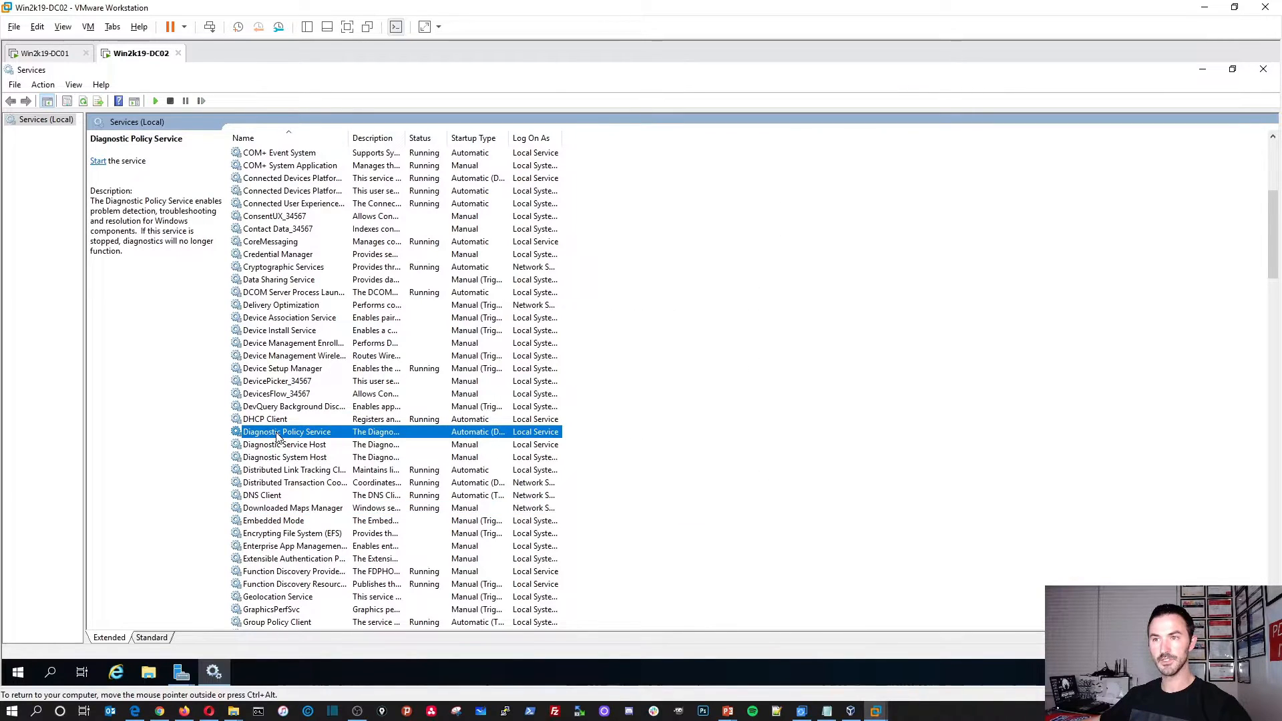
{"action": "double_click", "coordinate": [278, 438]}
{"action": "left_click", "coordinate": [692, 352]}
{"action": "left_click", "coordinate": [613, 367]}
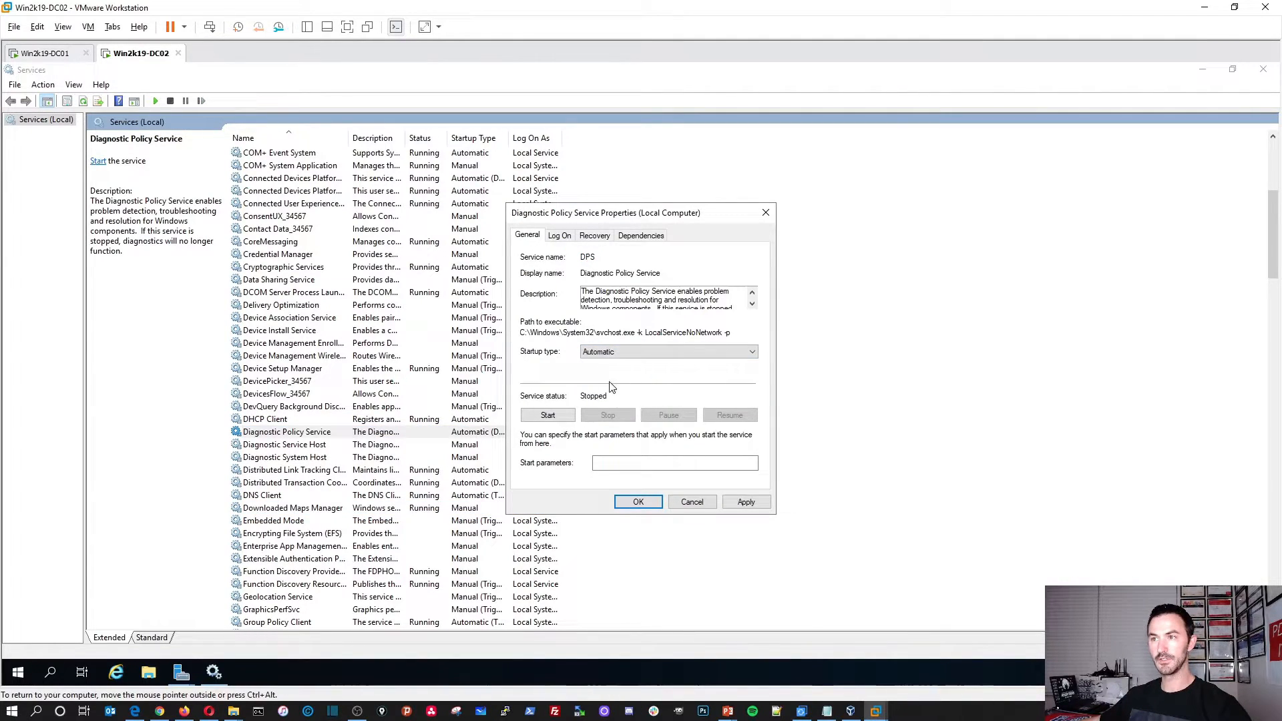
{"action": "left_click", "coordinate": [547, 415]}
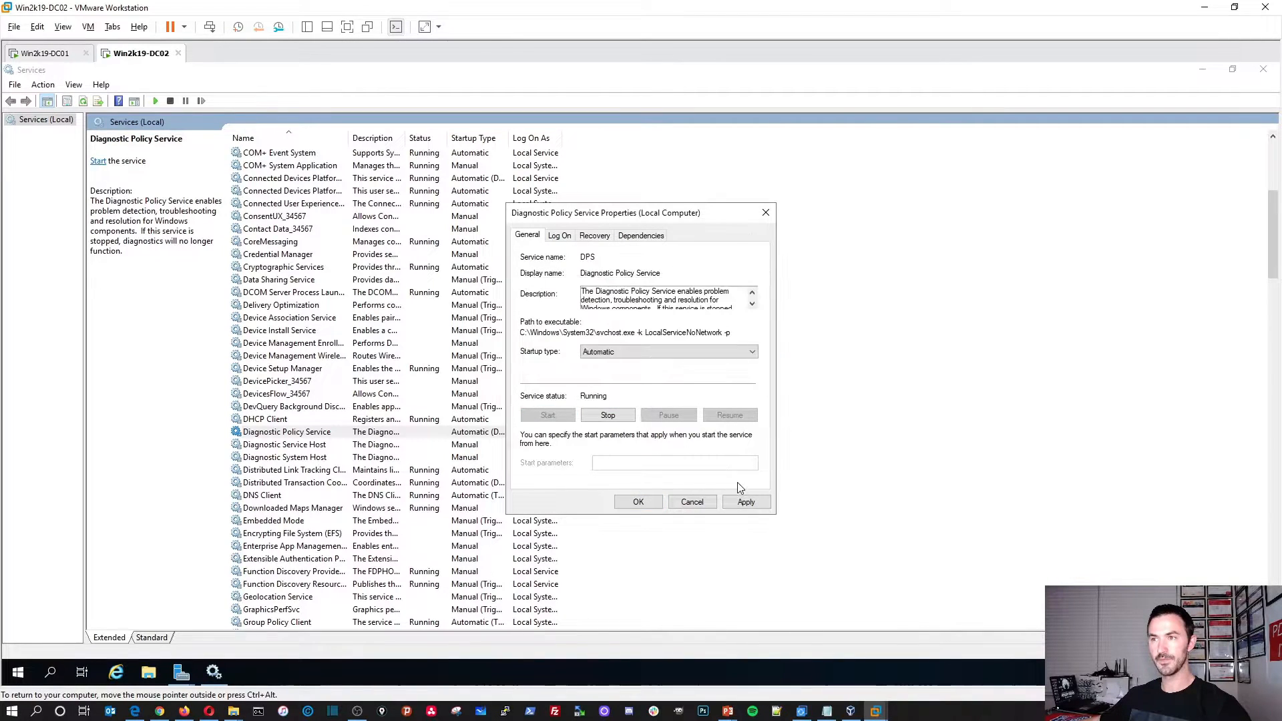
{"action": "left_click", "coordinate": [746, 502]}
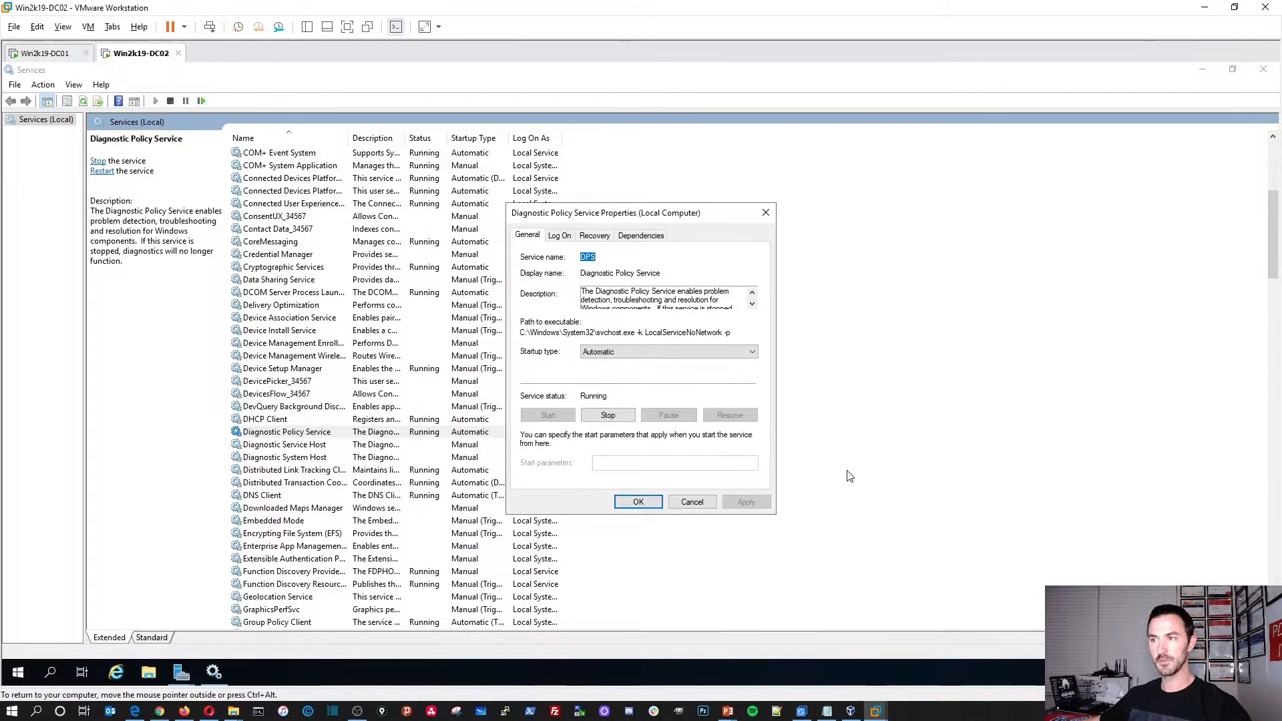
{"action": "left_click", "coordinate": [638, 501]}
- Find the Update Orchestrator Service in the Services console and start it
{"action": "left_click", "coordinate": [1203, 70]}
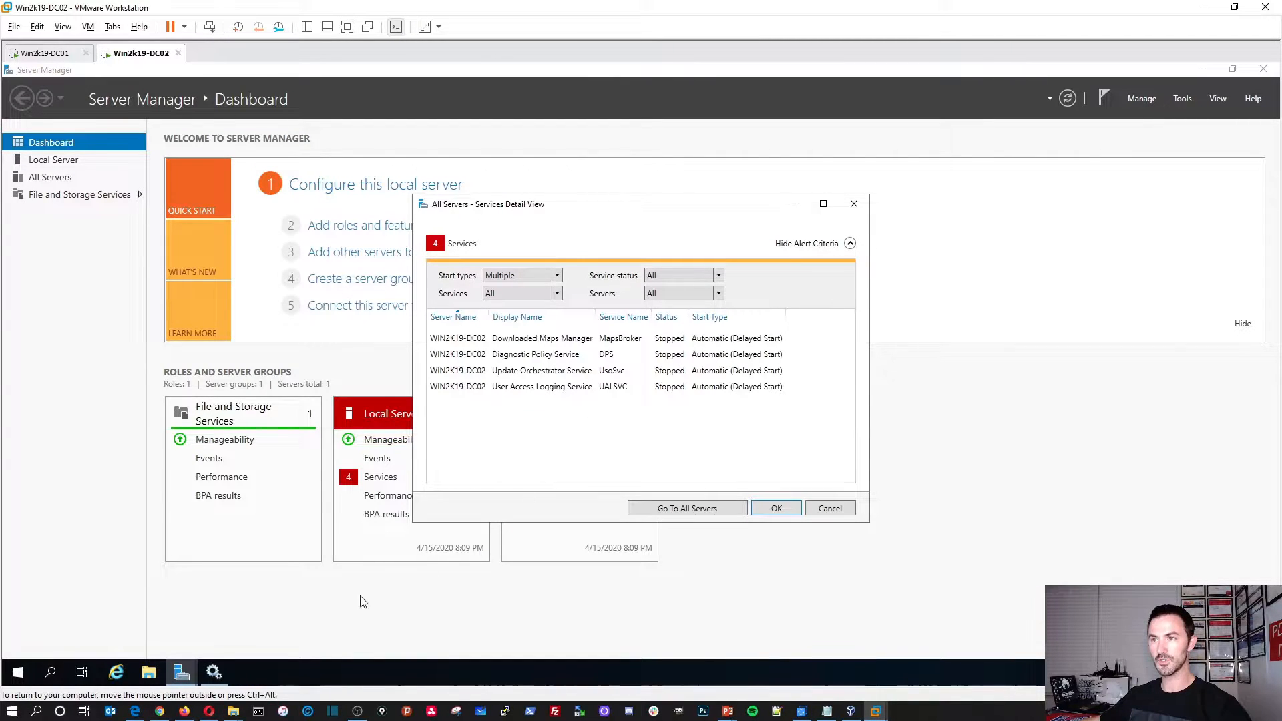
{"action": "left_click", "coordinate": [214, 671]}
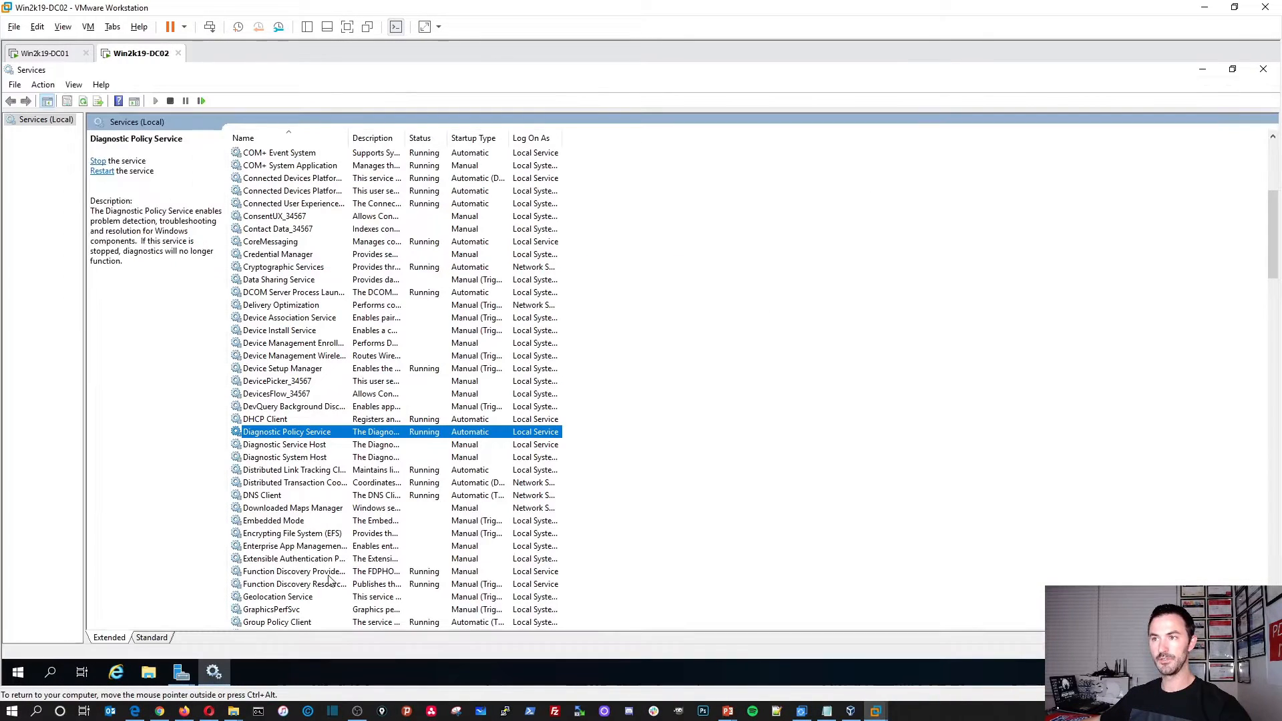
{"action": "scroll", "coordinate": [328, 585], "scroll_direction": "down", "scroll_amount": 16}
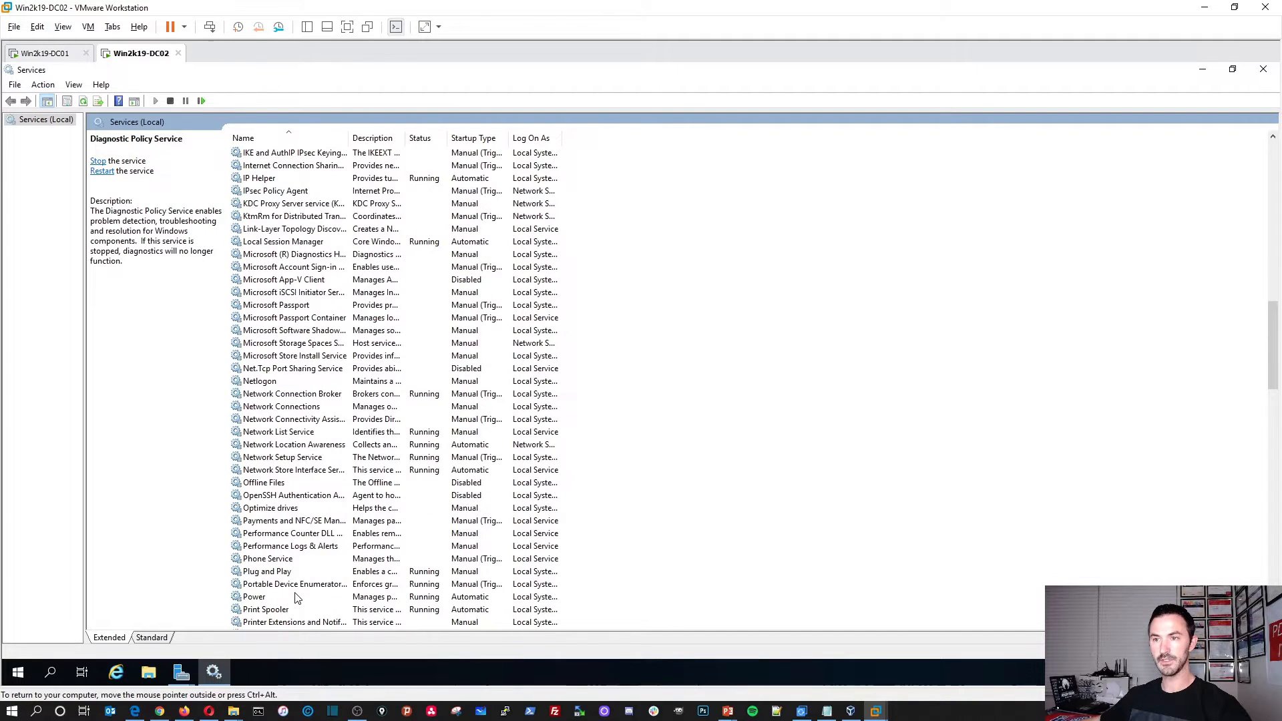
{"action": "scroll", "coordinate": [290, 595], "scroll_direction": "down", "scroll_amount": 12}
{"action": "left_click", "coordinate": [288, 584]}
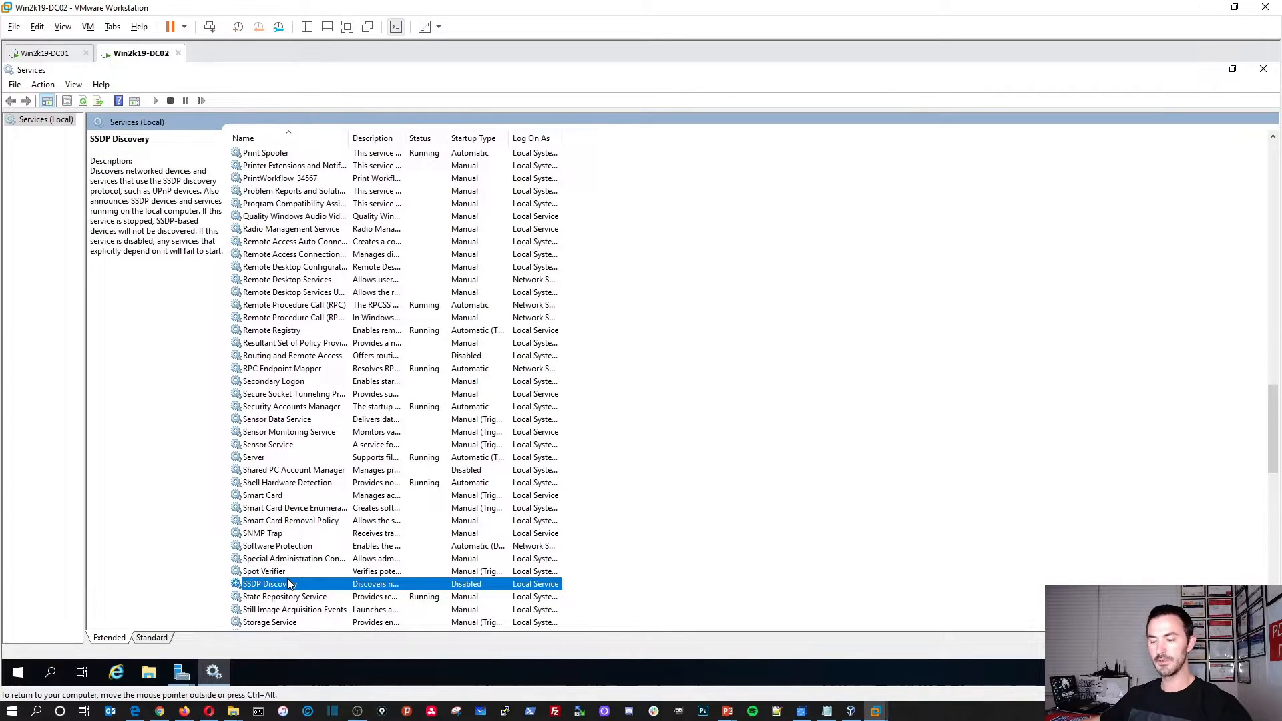
{"action": "key", "text": "u"}
{"action": "double_click", "coordinate": [316, 155]}
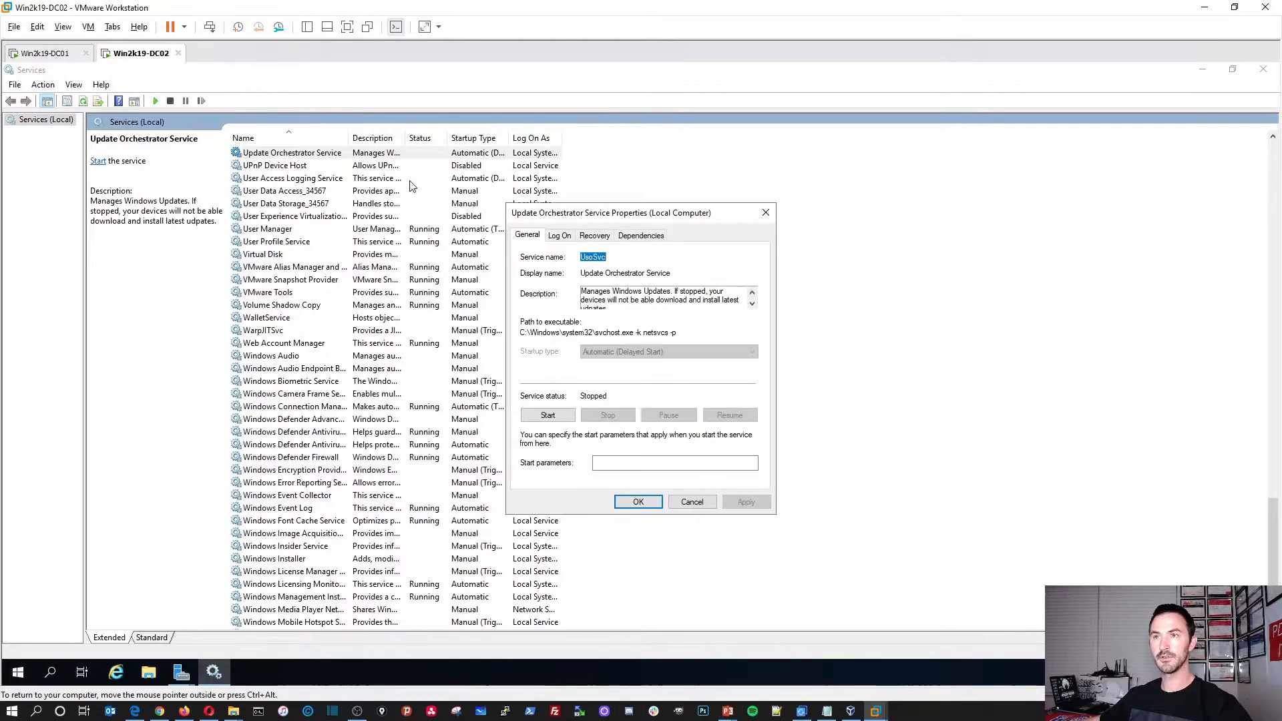
{"action": "left_click", "coordinate": [563, 417]}
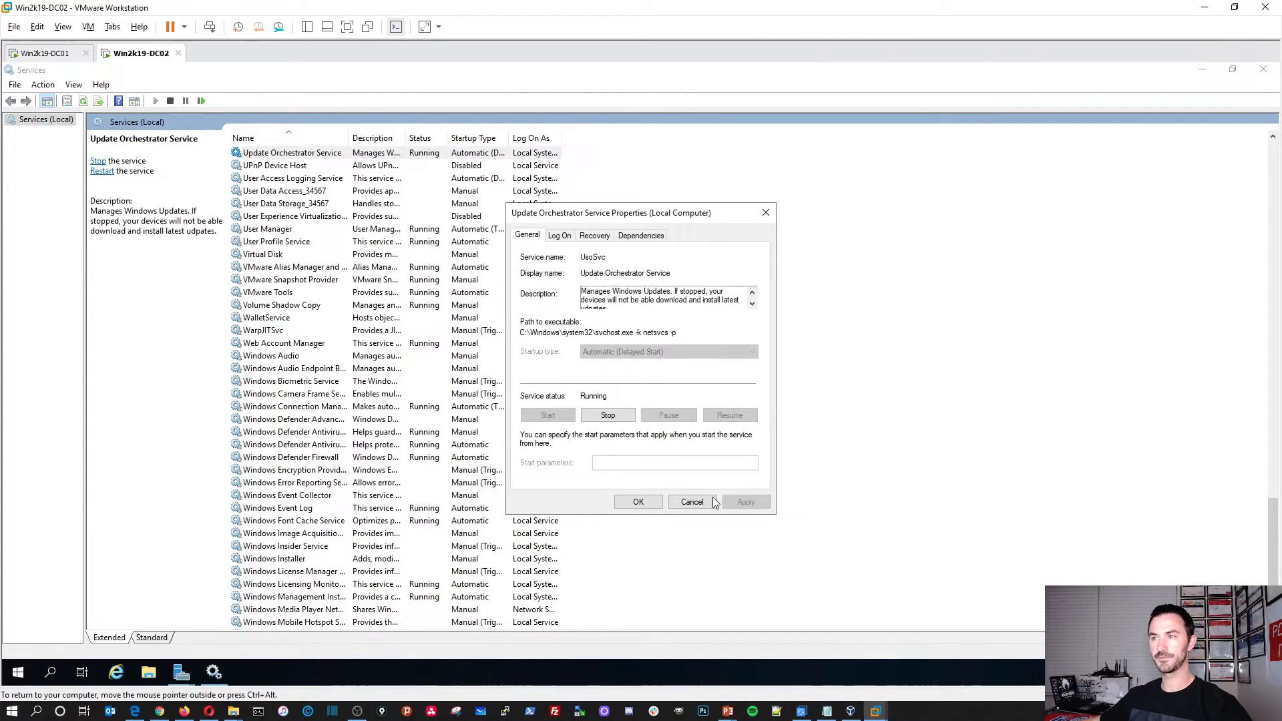
{"action": "left_click", "coordinate": [640, 502]}
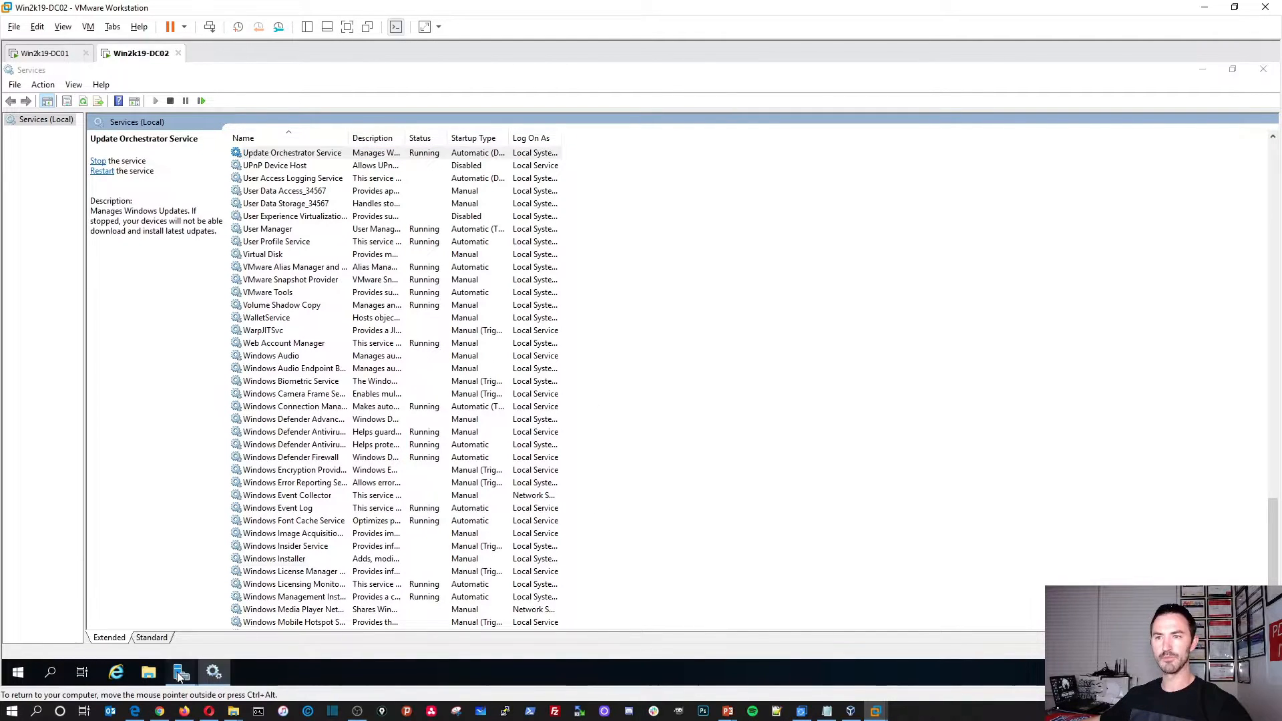
- Set the User Access Logging Service's startup type to Automatic
{"action": "mouse_move", "coordinate": [177, 672]}
{"action": "left_click", "coordinate": [251, 614]}
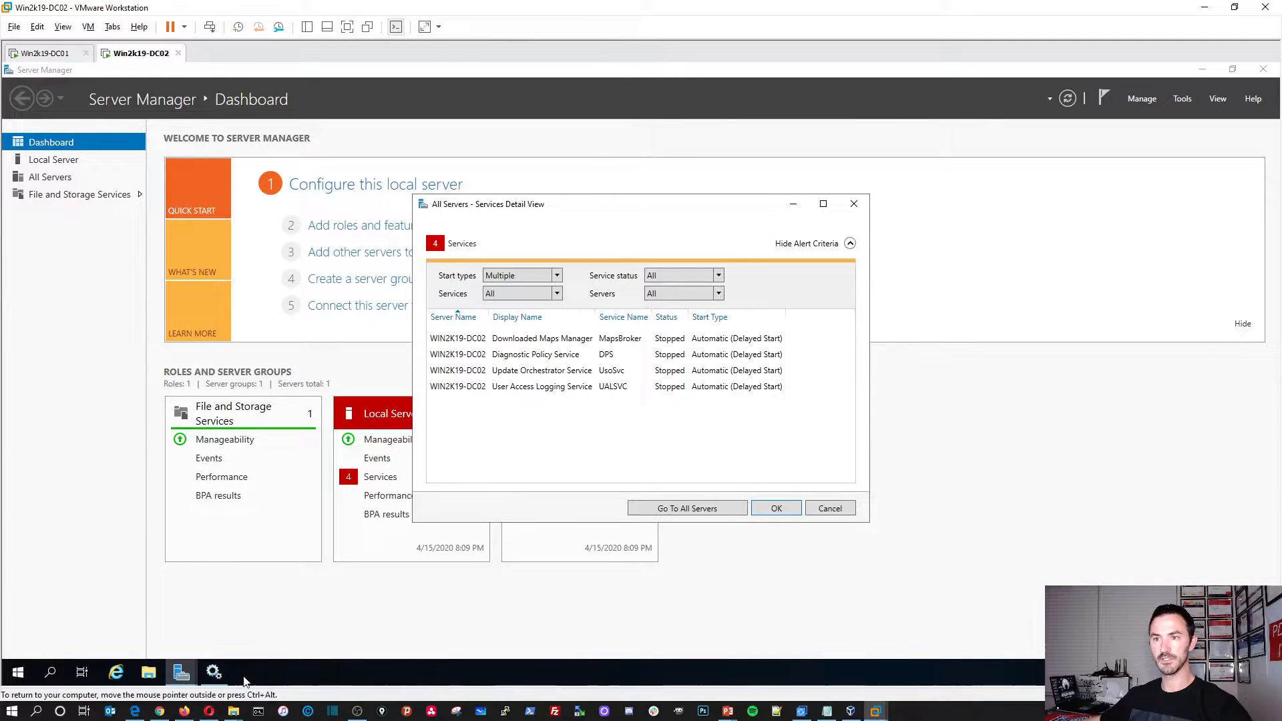
{"action": "left_click", "coordinate": [213, 671]}
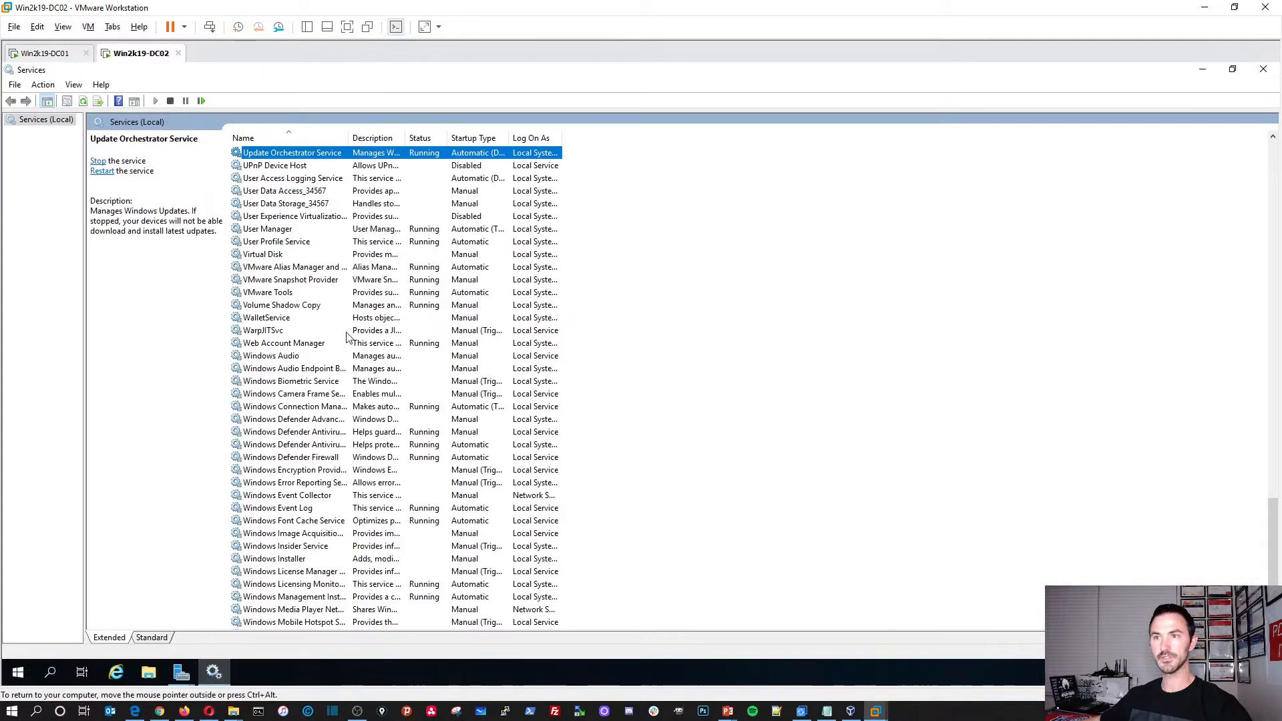
{"action": "double_click", "coordinate": [302, 179]}
{"action": "left_click", "coordinate": [633, 354]}
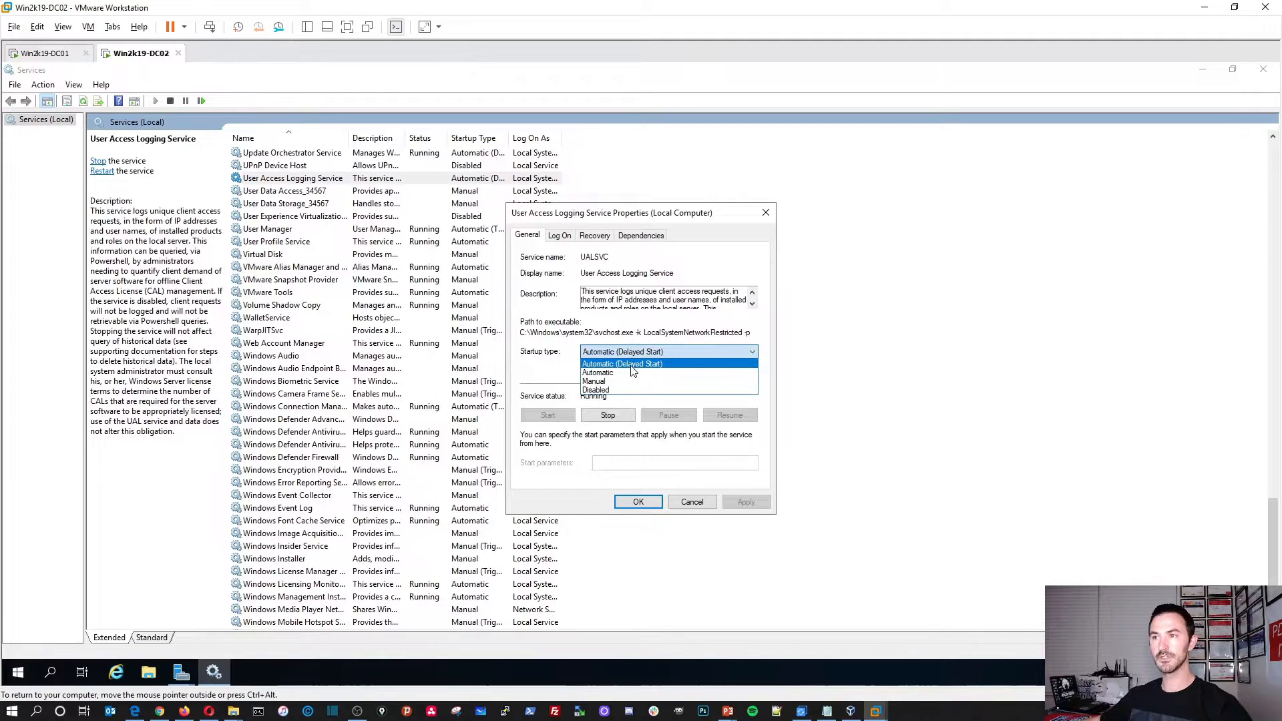
{"action": "left_click", "coordinate": [634, 372]}
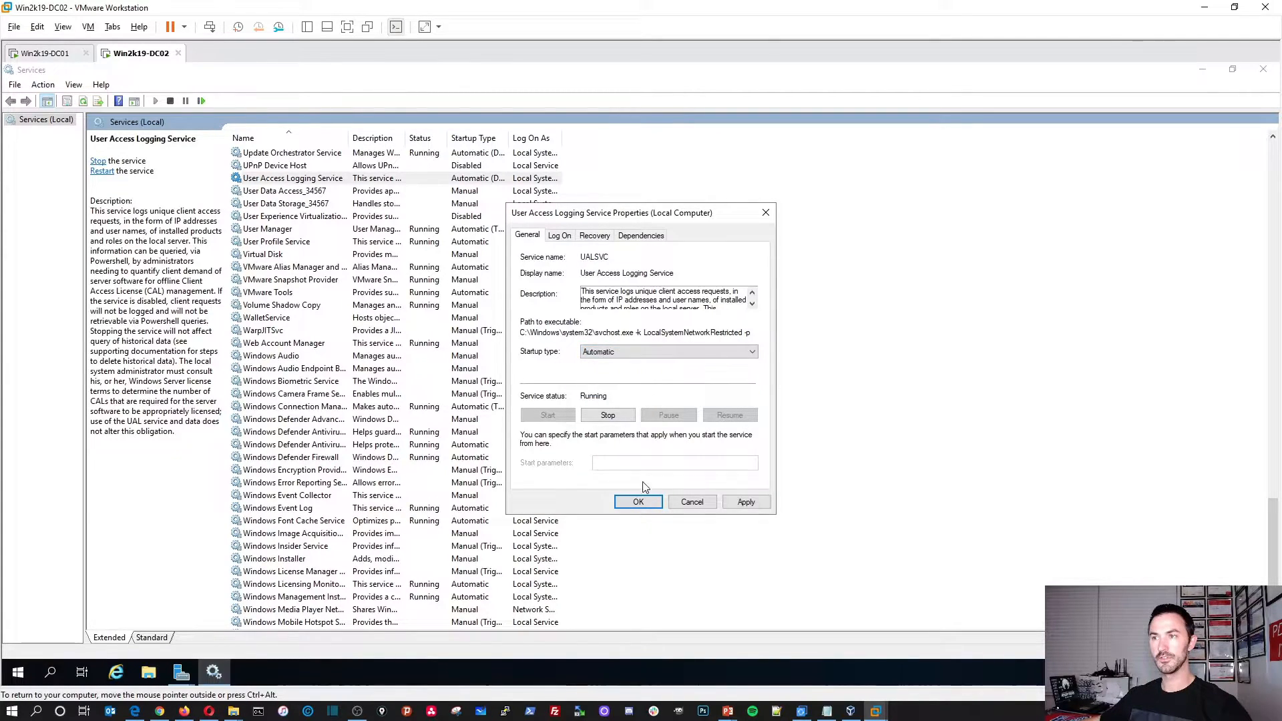
{"action": "left_click", "coordinate": [638, 501]}
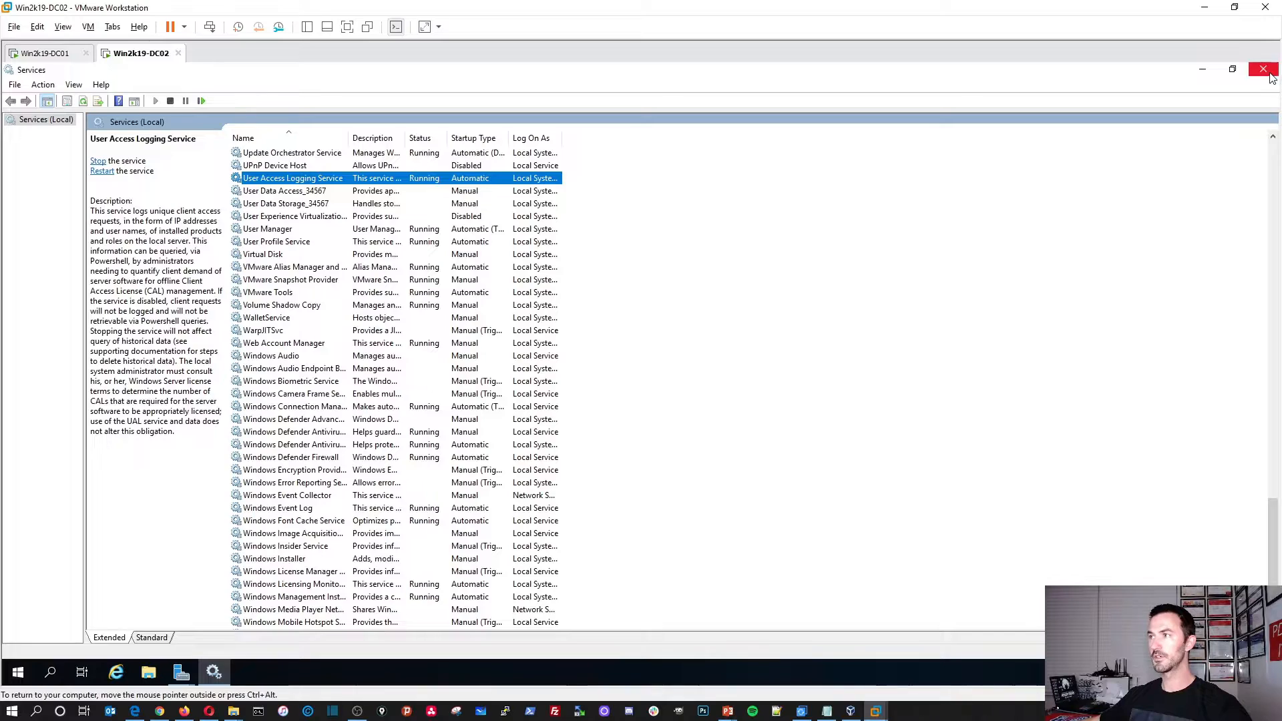
- Close the Services console and the flagged services list, and refresh the Server Manager dashboard
{"action": "left_click", "coordinate": [1262, 69]}
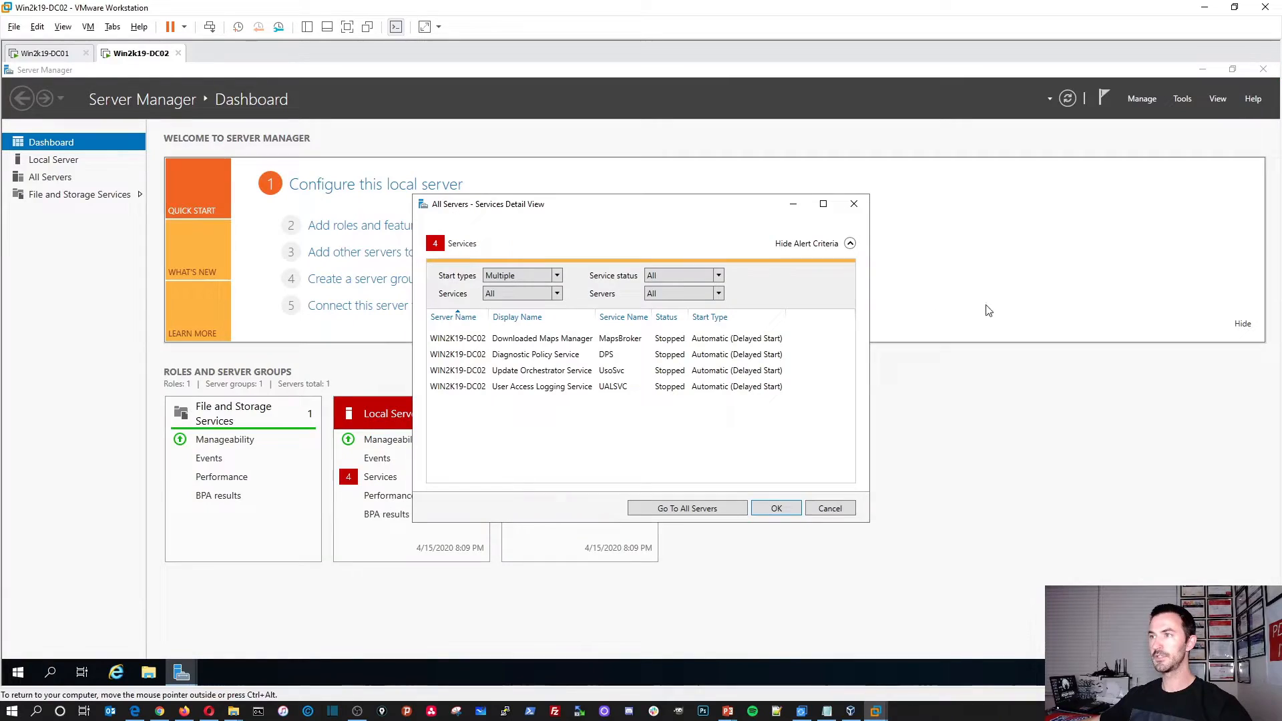
{"action": "left_click", "coordinate": [777, 509]}
{"action": "left_click", "coordinate": [1066, 98]}
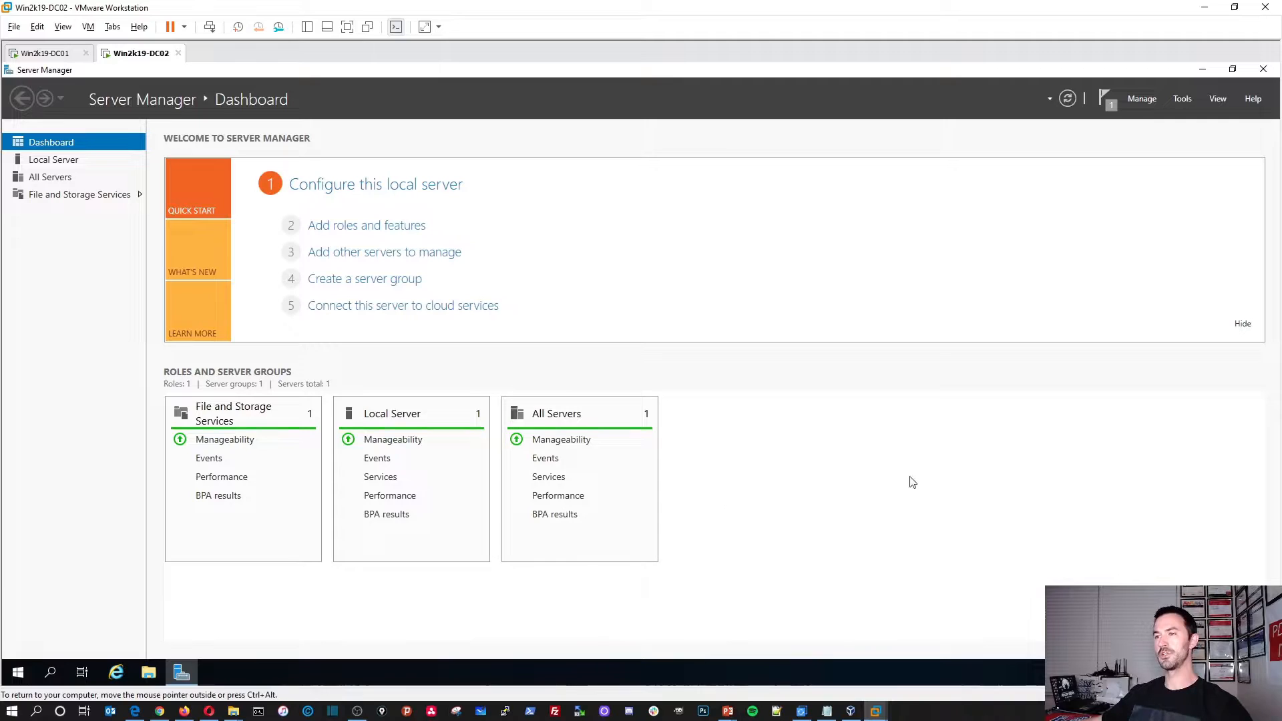
- Launch the Add Roles and Features Wizard and move its window to the middle of the desktop
{"action": "left_click", "coordinate": [1181, 99]}
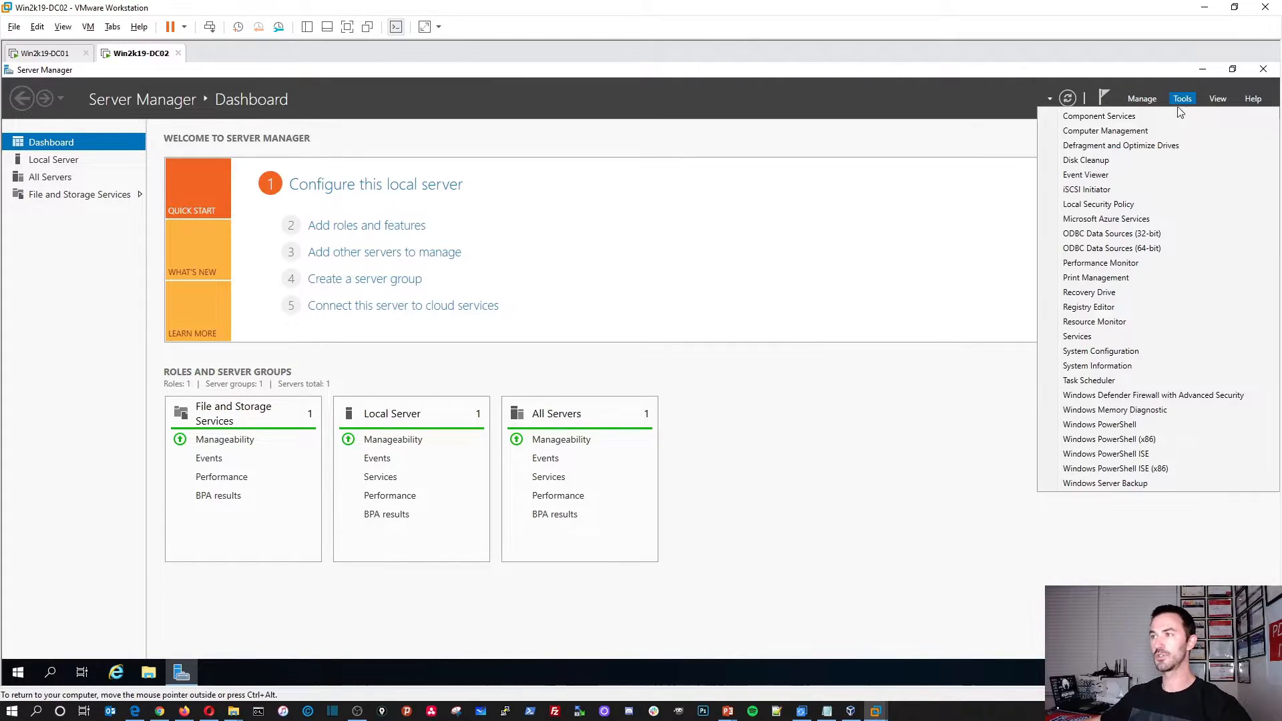
{"action": "left_click", "coordinate": [1137, 100]}
{"action": "left_click", "coordinate": [1140, 99]}
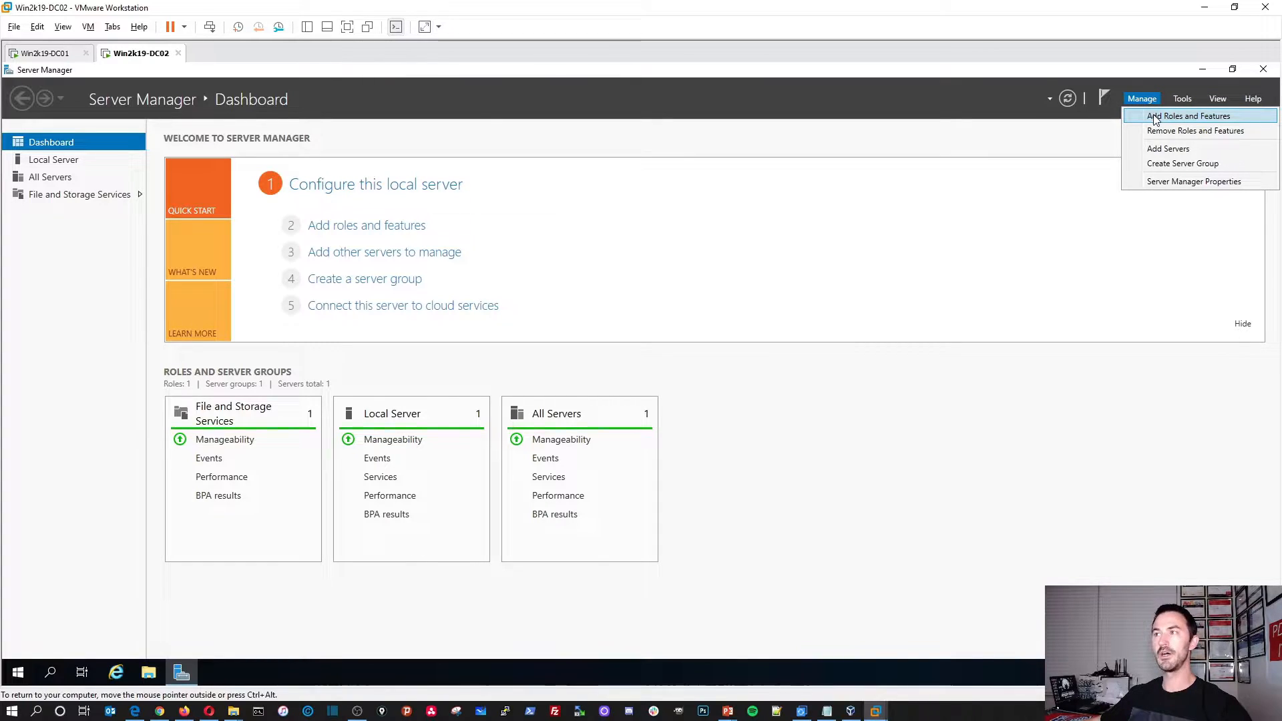
{"action": "left_click", "coordinate": [1155, 118]}
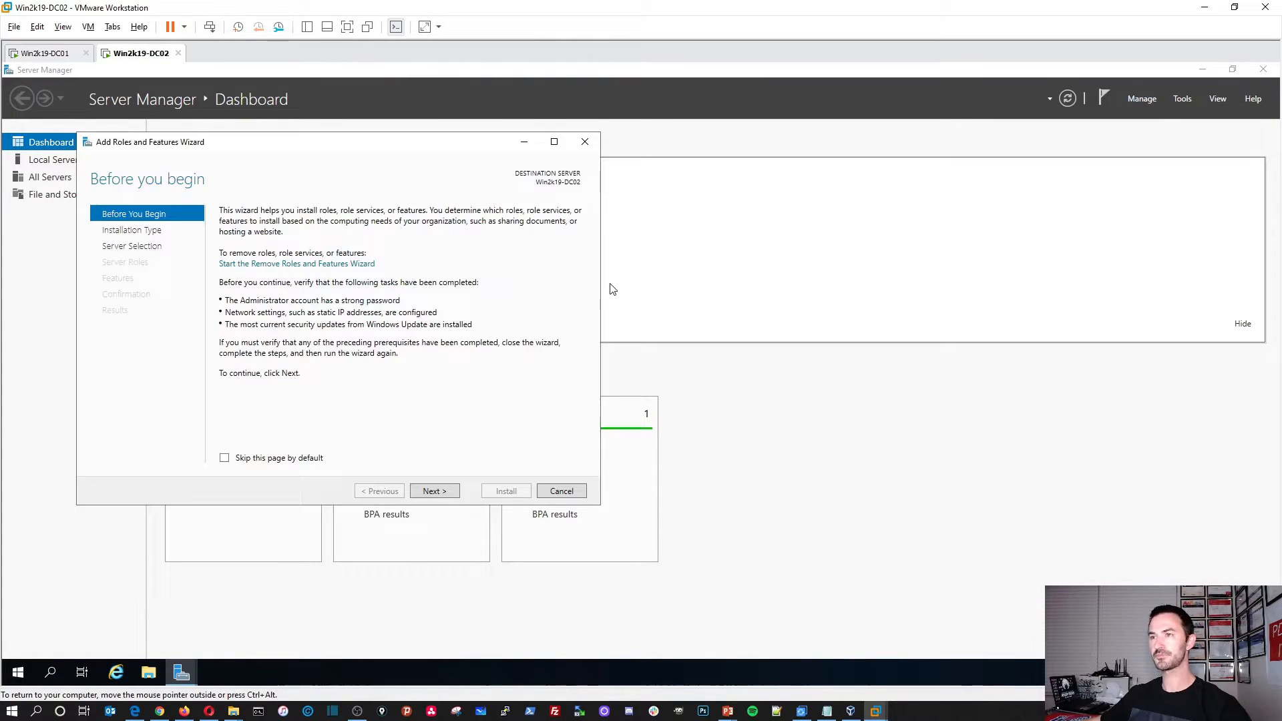
{"action": "left_click_drag", "start_coordinate": [434, 152], "coordinate": [785, 228]}
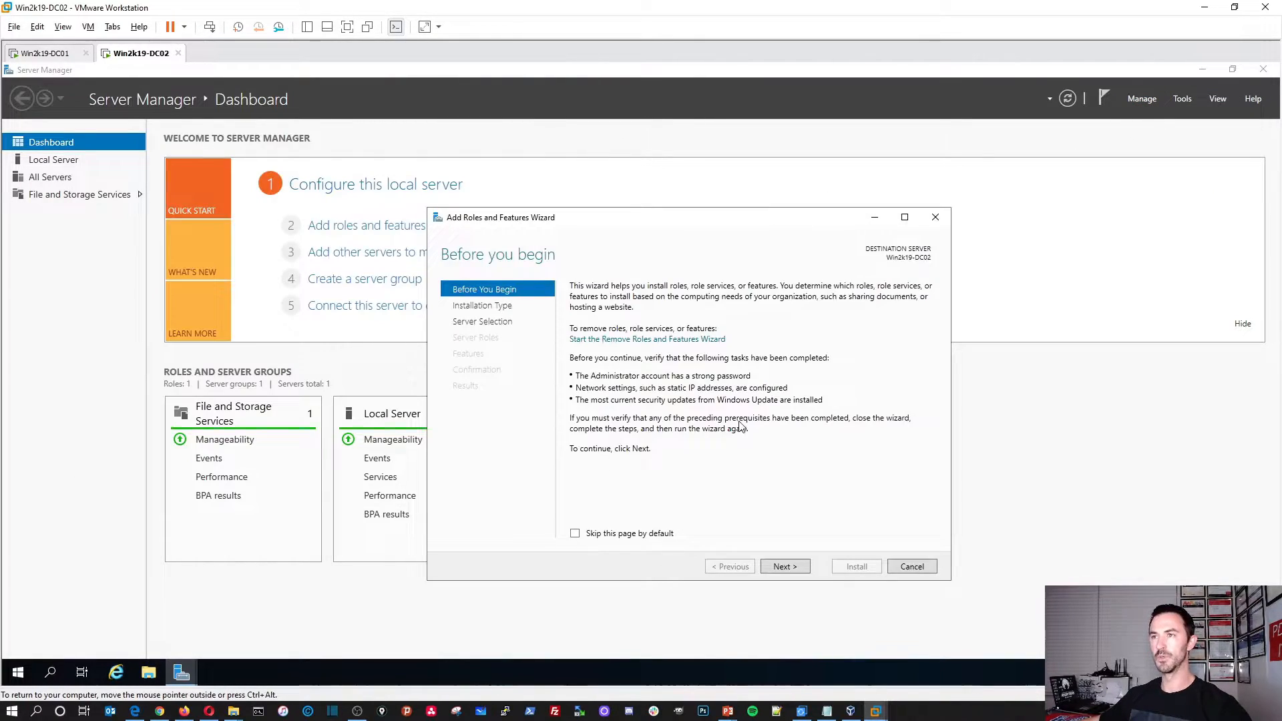
- Choose a role-based installation on Win2k19-DC02 and select the Active Directory Domain Services role with its required features and management tools
{"action": "left_click", "coordinate": [785, 566]}
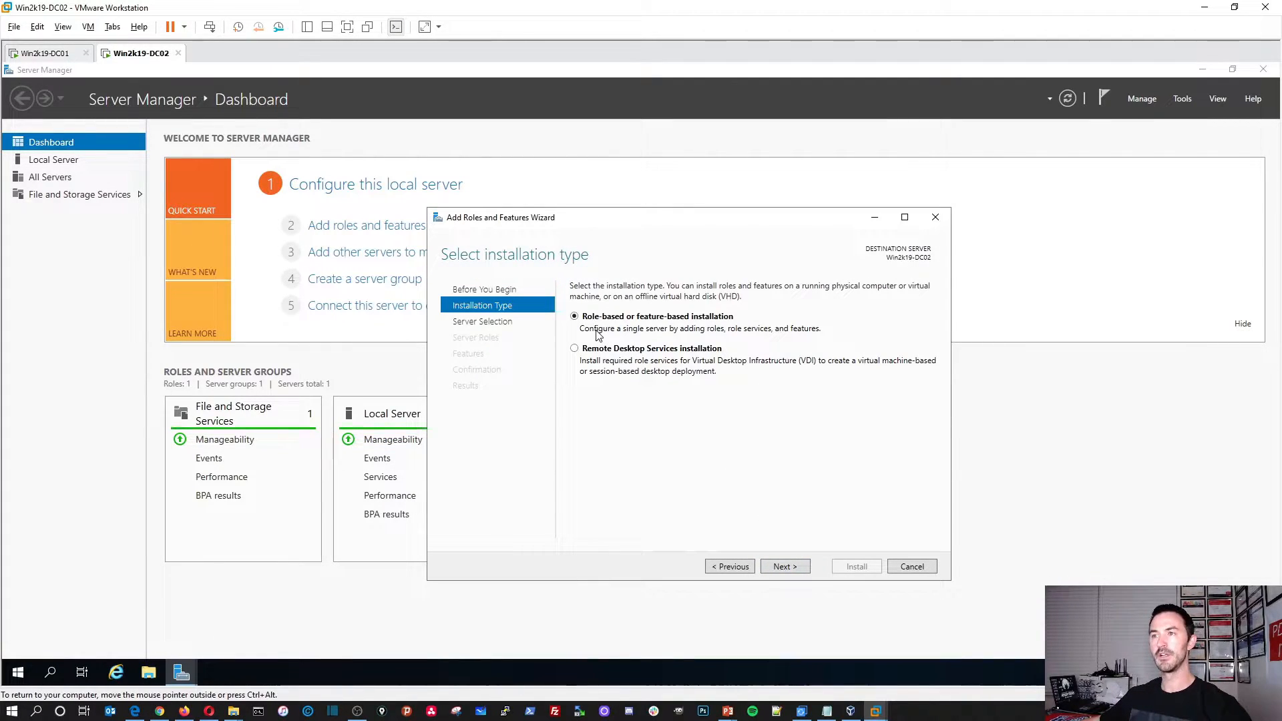
{"action": "left_click", "coordinate": [785, 566]}
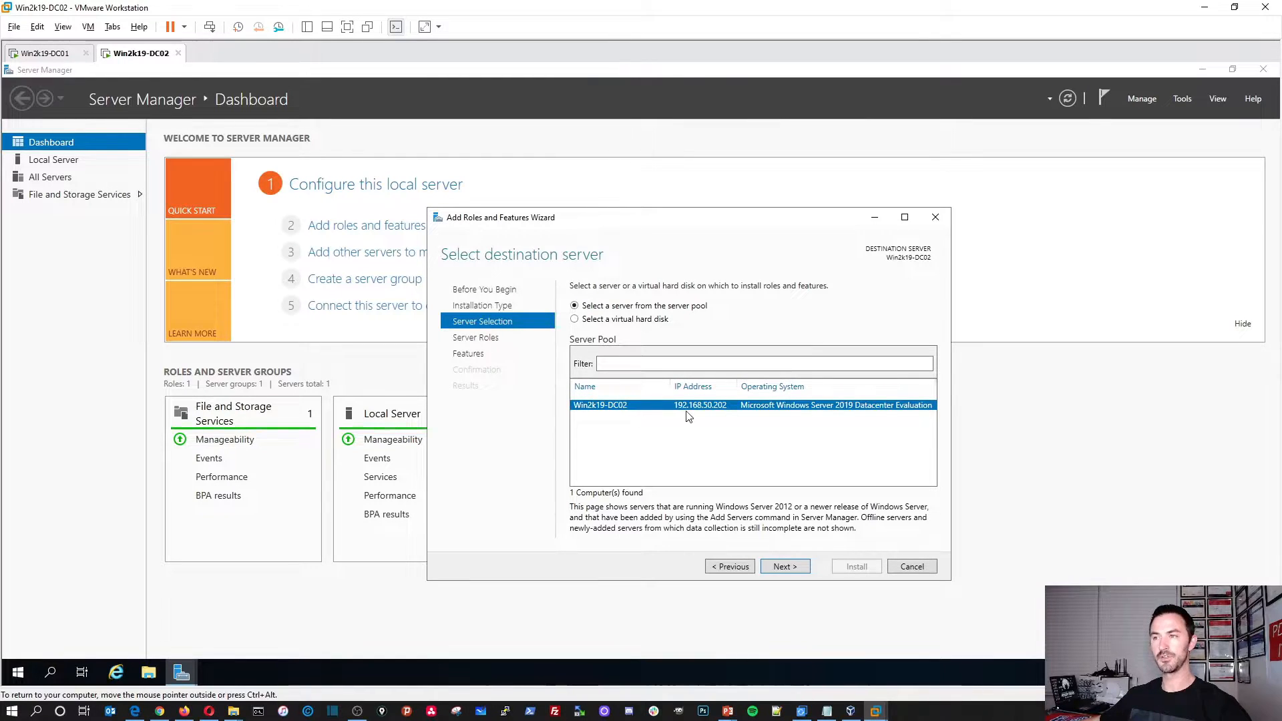
{"action": "left_click", "coordinate": [784, 567]}
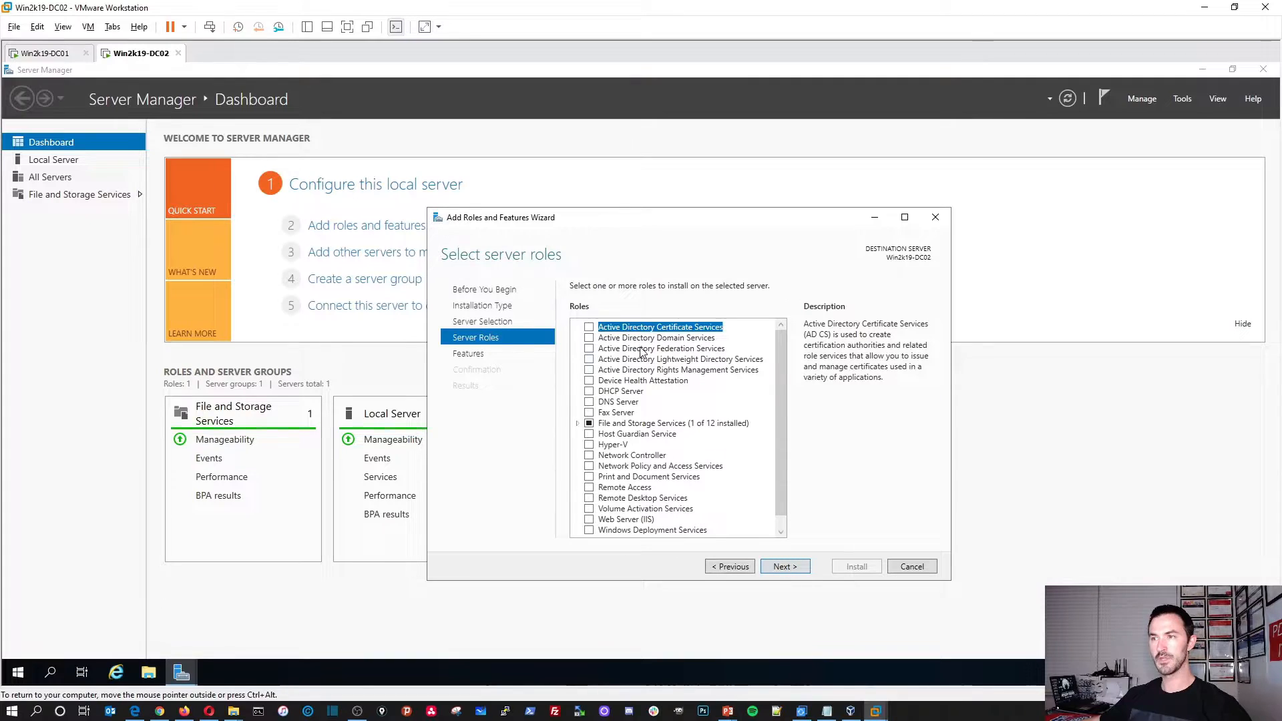
{"action": "left_click", "coordinate": [589, 338]}
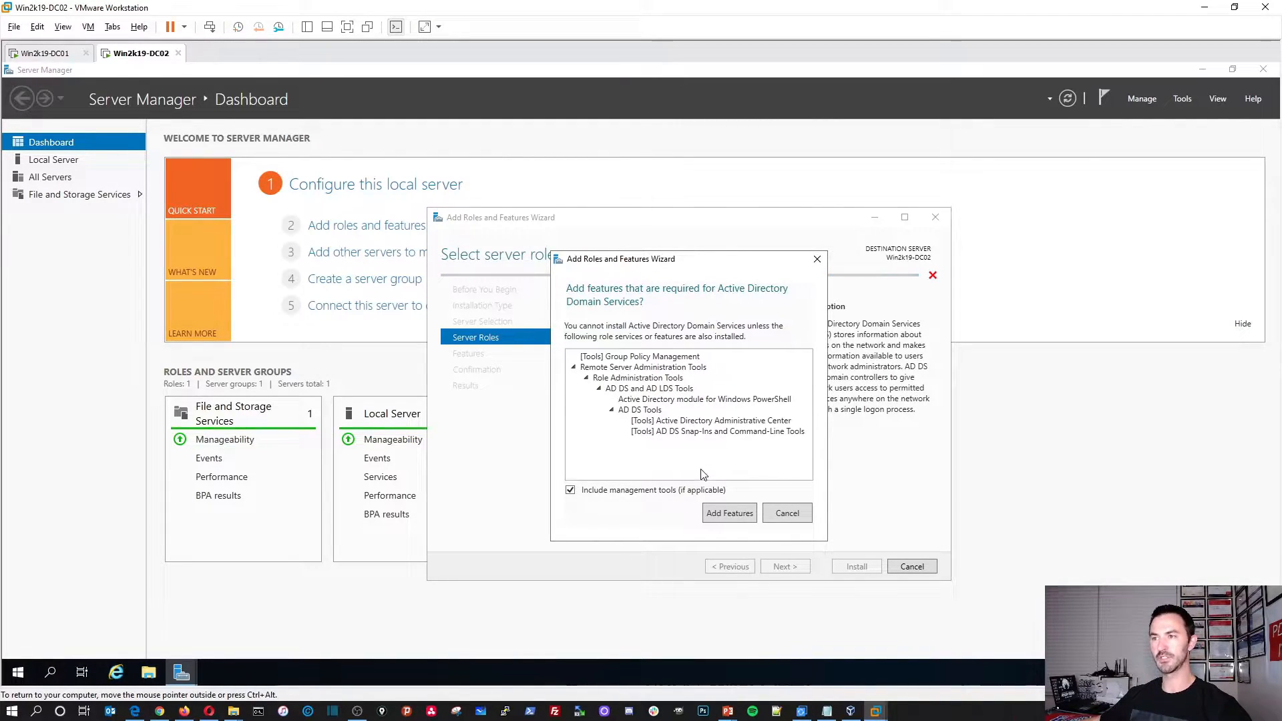
{"action": "left_click", "coordinate": [730, 513]}
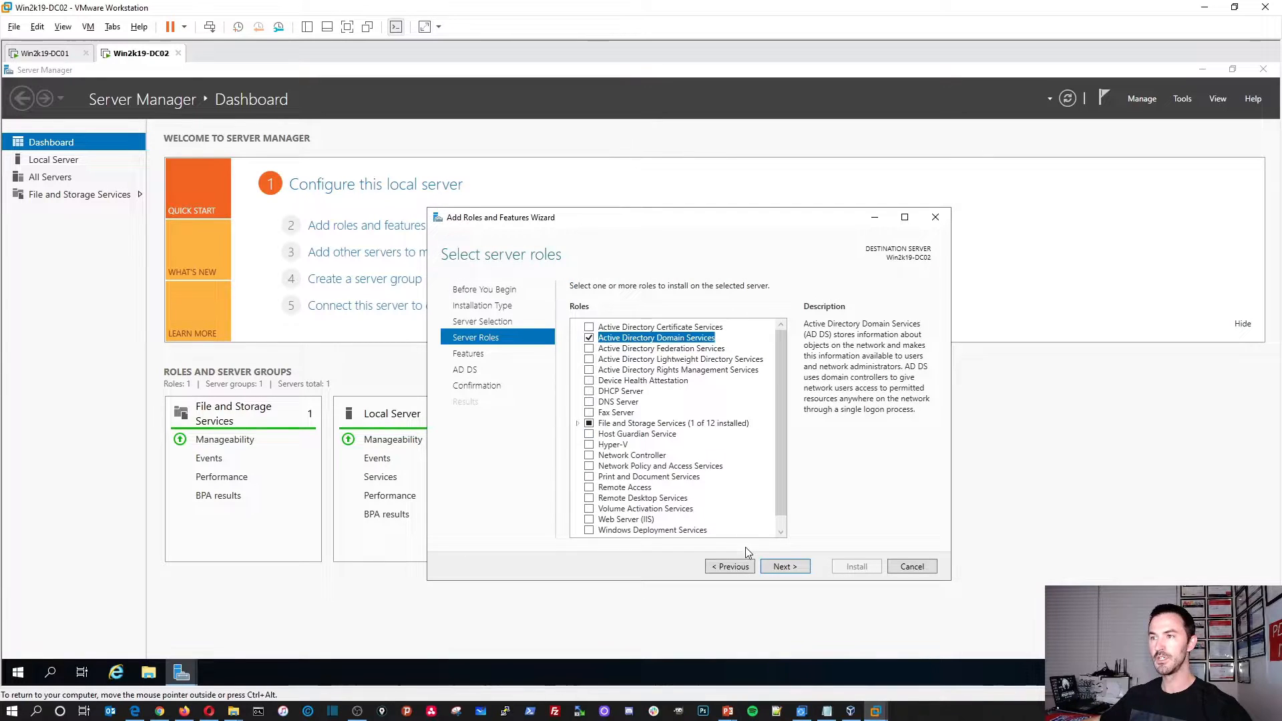
- Accept the default features, start the Active Directory Domain Services installation and shift the wizard window slightly
{"action": "left_click", "coordinate": [796, 565]}
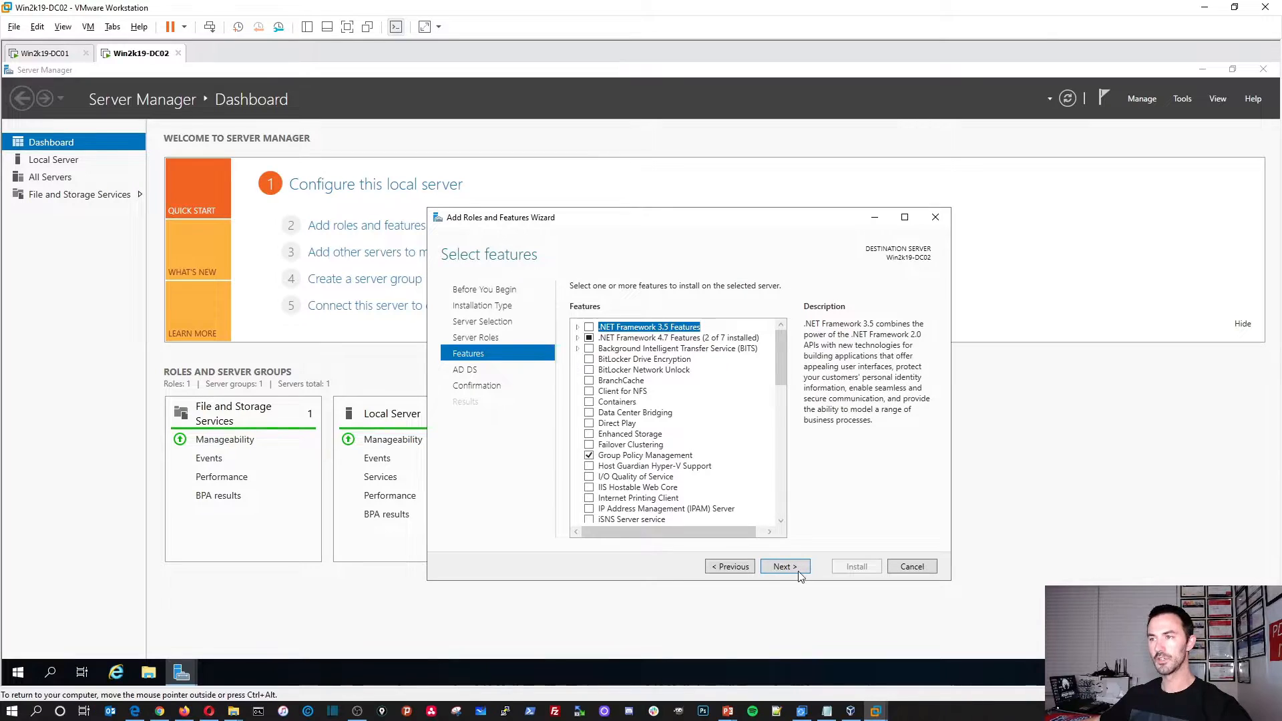
{"action": "left_click", "coordinate": [796, 568]}
{"action": "left_click", "coordinate": [792, 572]}
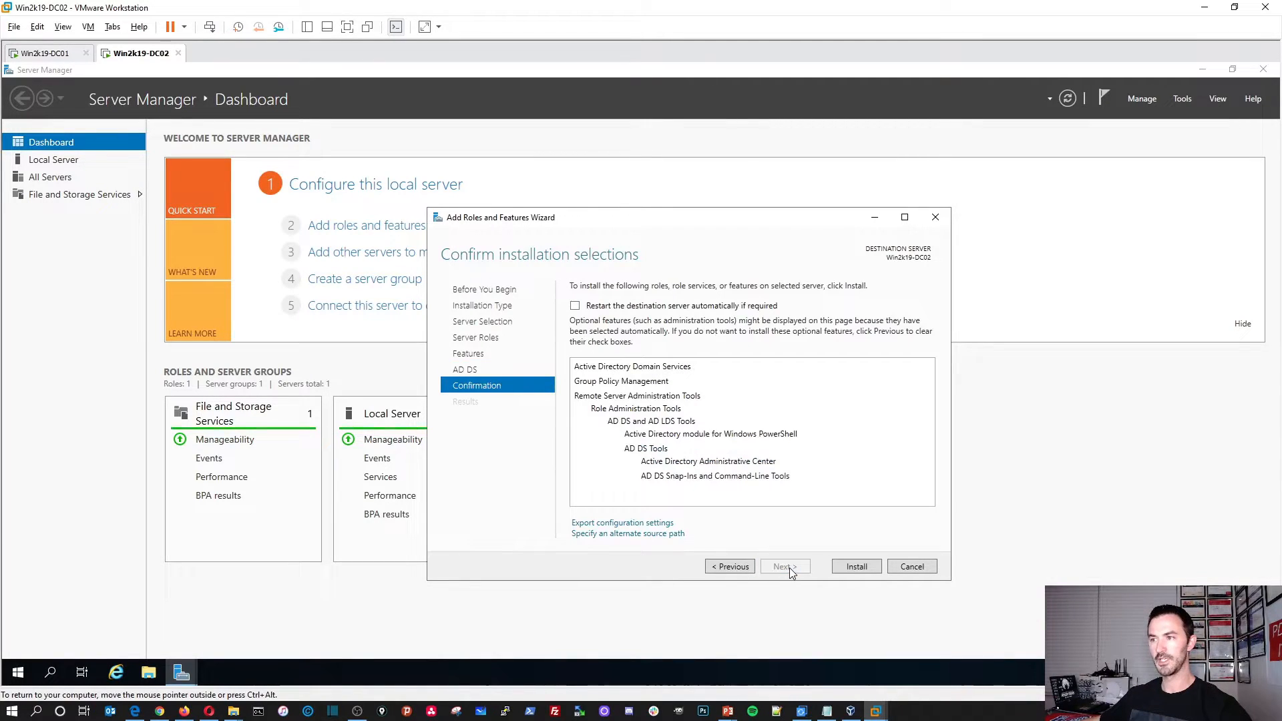
{"action": "key", "text": "Return"}
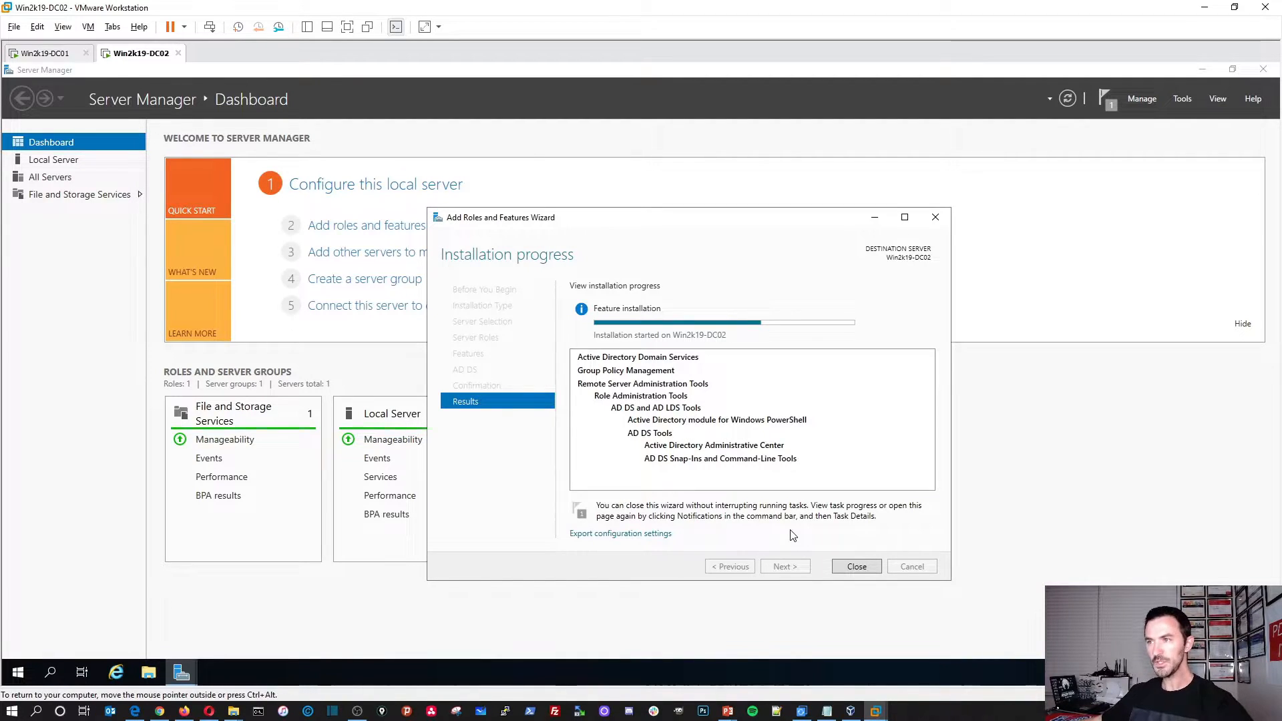
{"action": "left_click_drag", "start_coordinate": [701, 219], "coordinate": [657, 203]}
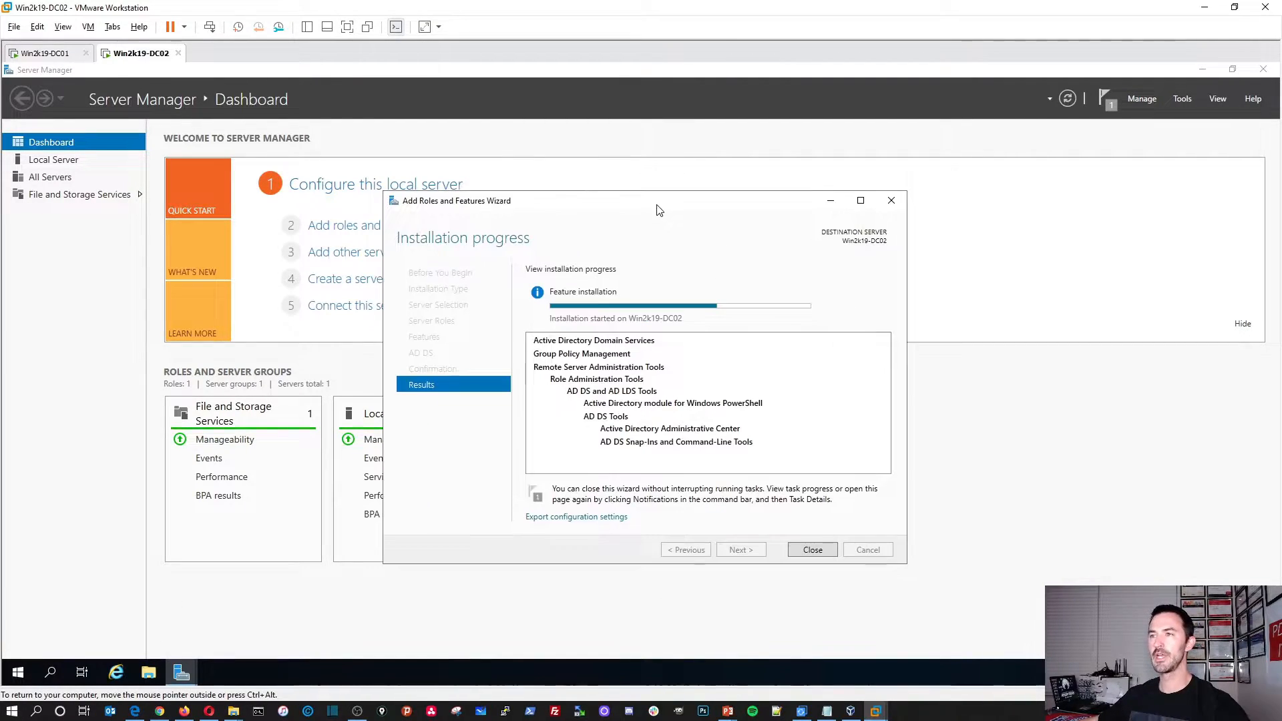
- Switch to Win2k19-DC01, refresh the Domain Controllers list in Active Directory Users and Computers, and minimize the console
{"action": "left_click", "coordinate": [44, 53]}
{"action": "right_click", "coordinate": [232, 244]}
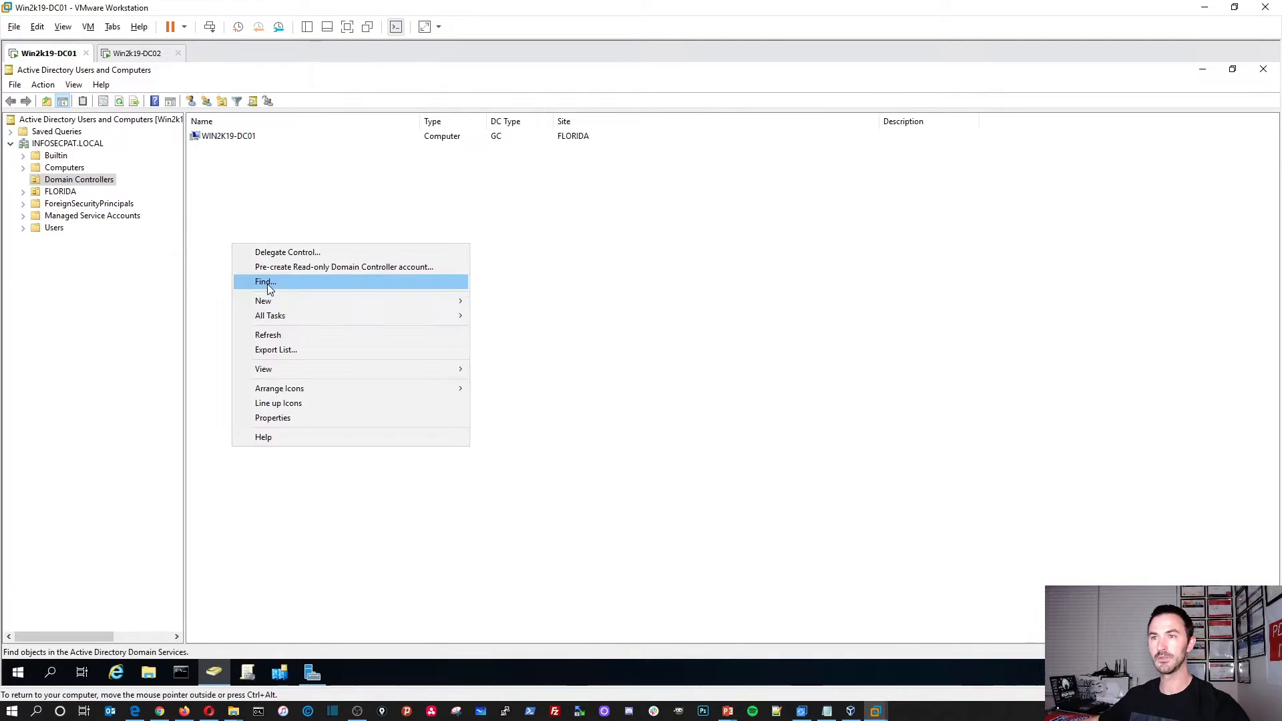
{"action": "left_click", "coordinate": [277, 335]}
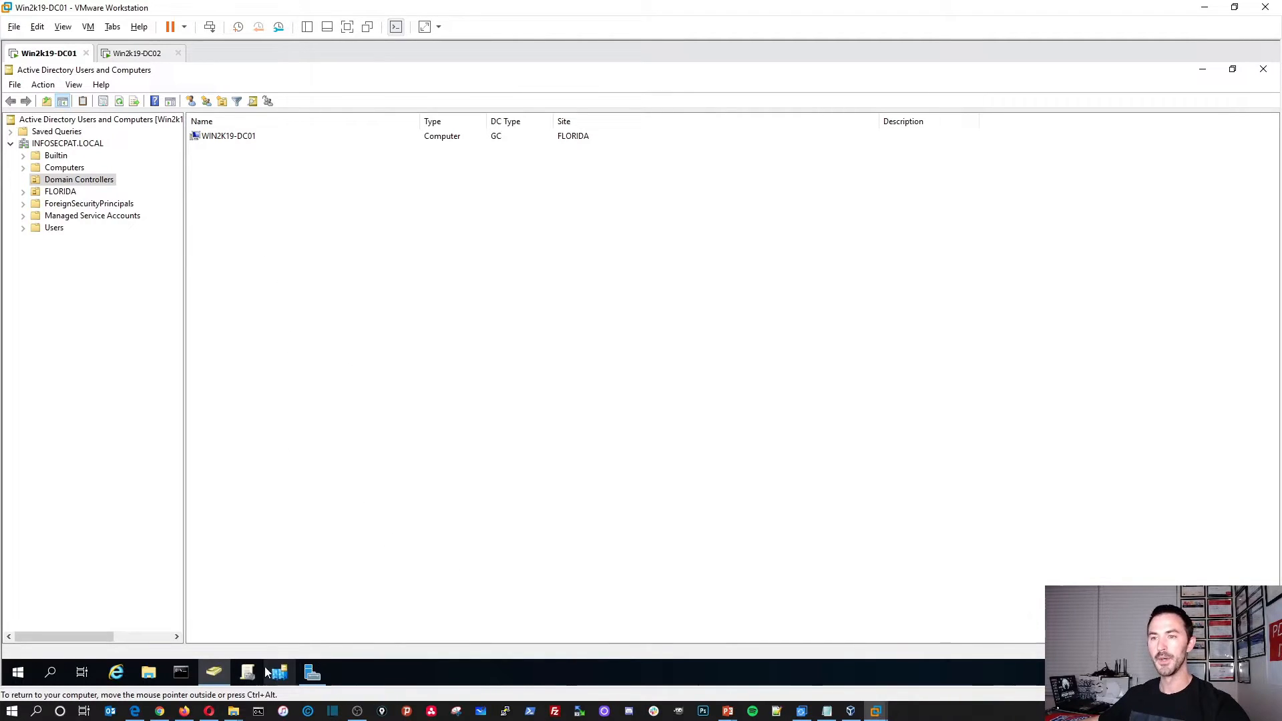
{"action": "left_click", "coordinate": [182, 671]}
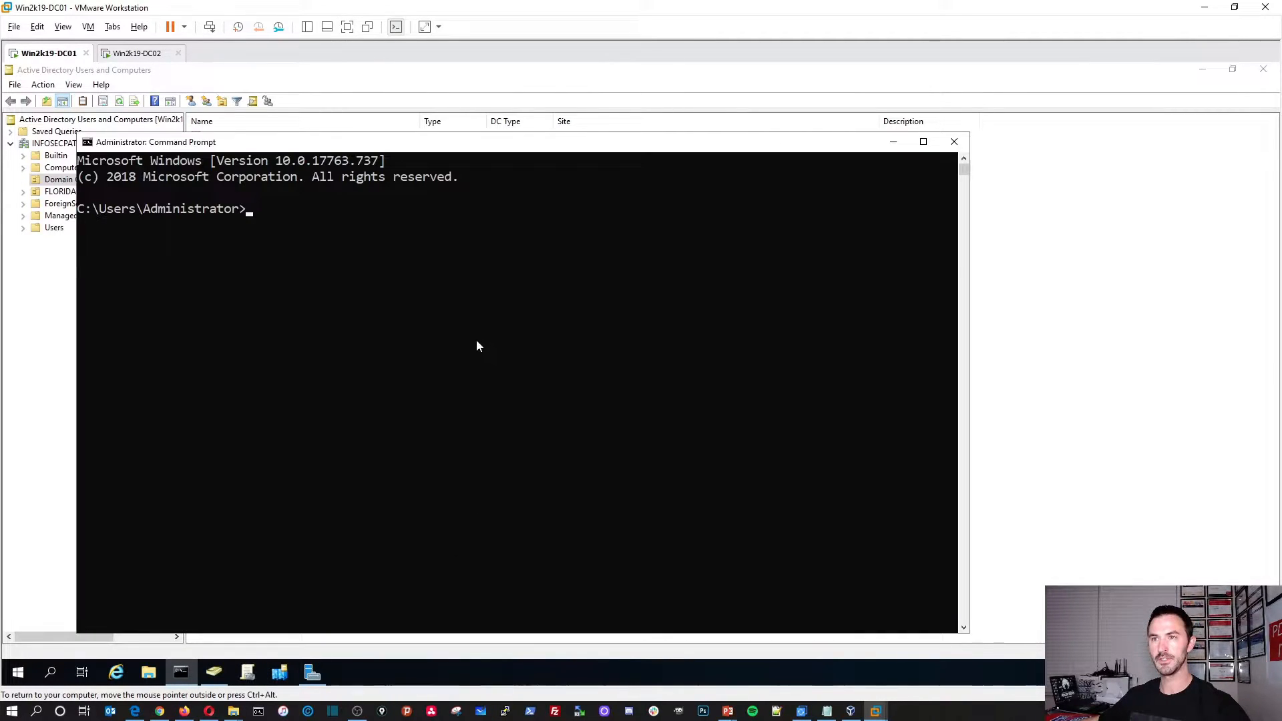
{"action": "left_click", "coordinate": [954, 141]}
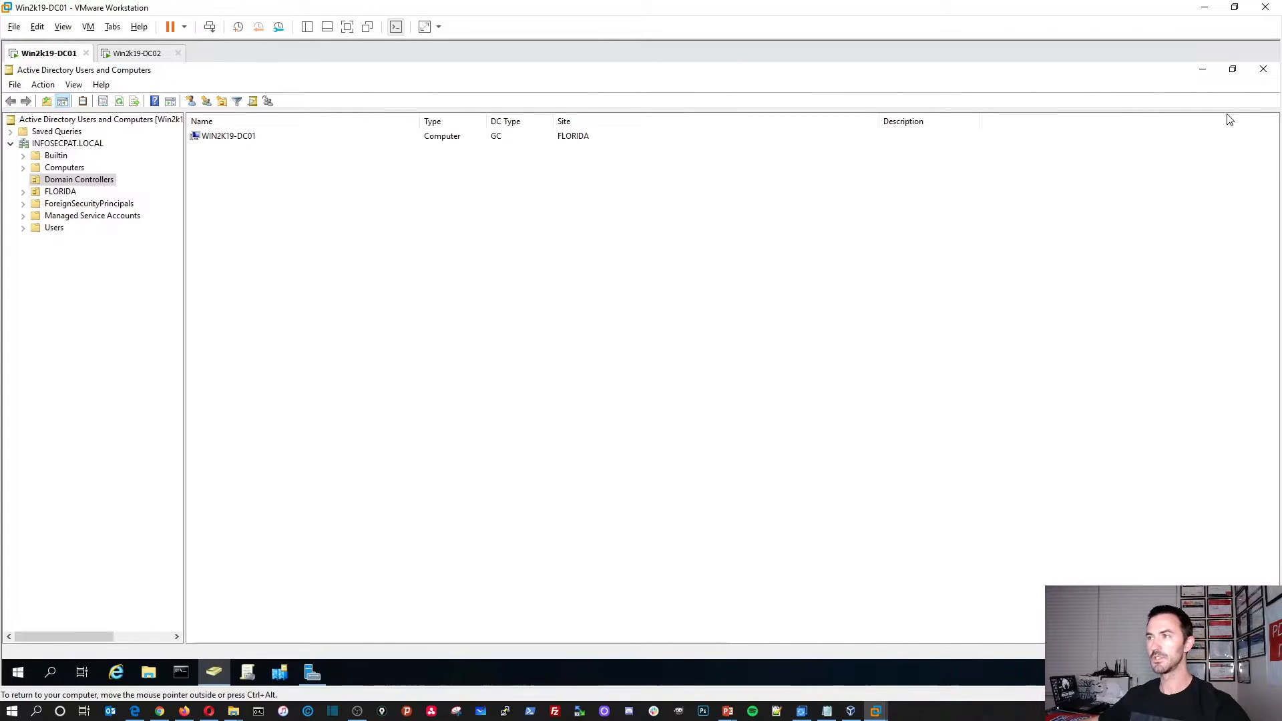
{"action": "left_click", "coordinate": [1202, 71]}
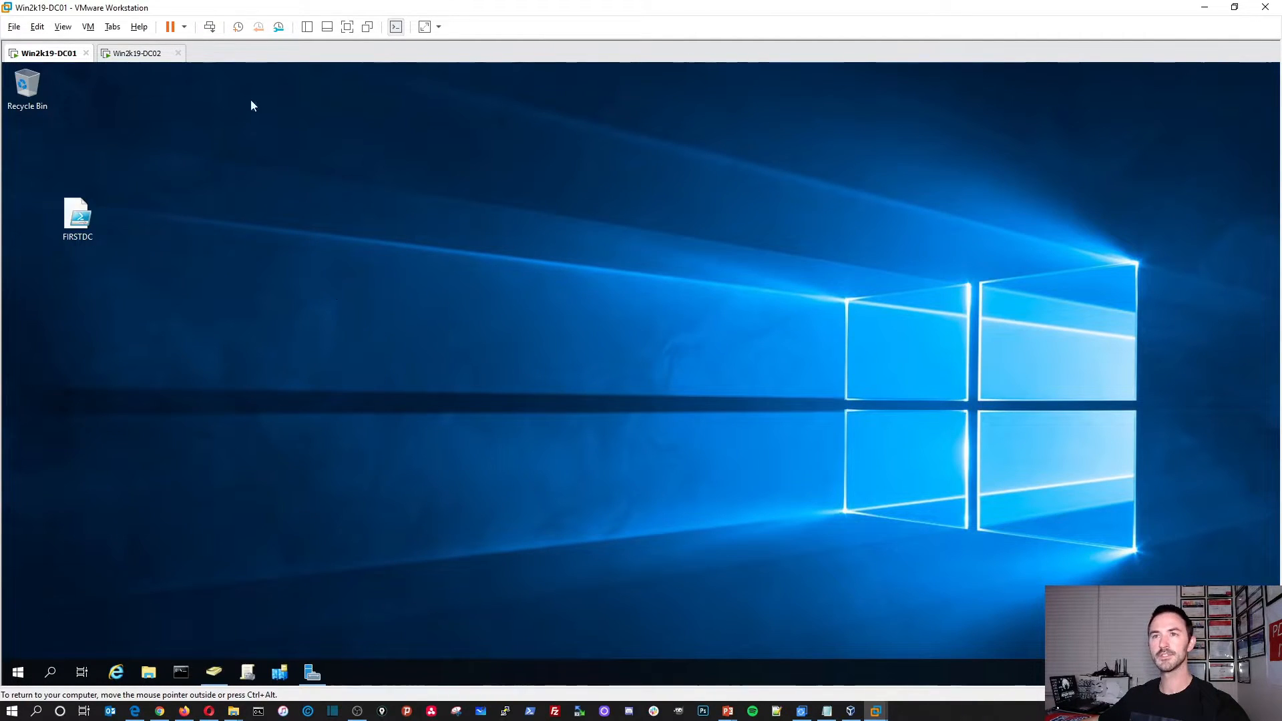
- Return to Win2k19-DC02, start promoting the server to a domain controller, and move the configuration wizard toward the middle of the desktop
{"action": "left_click", "coordinate": [113, 58]}
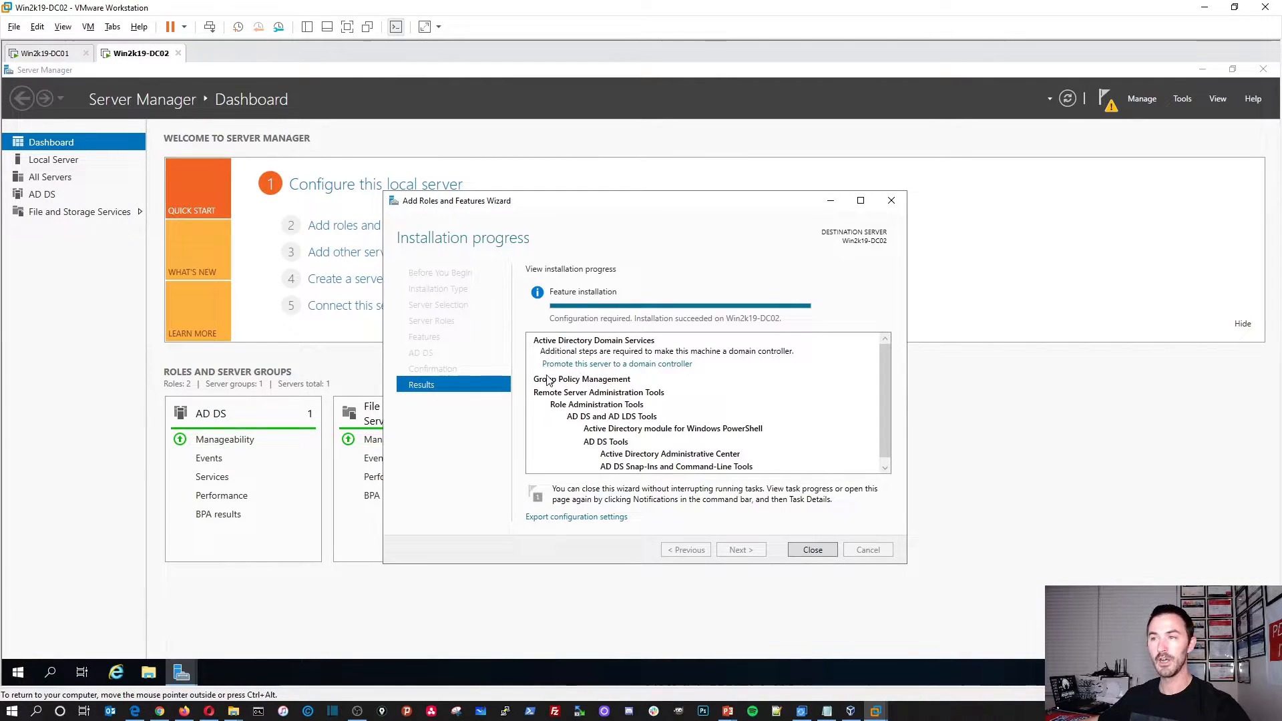
{"action": "left_click", "coordinate": [653, 365]}
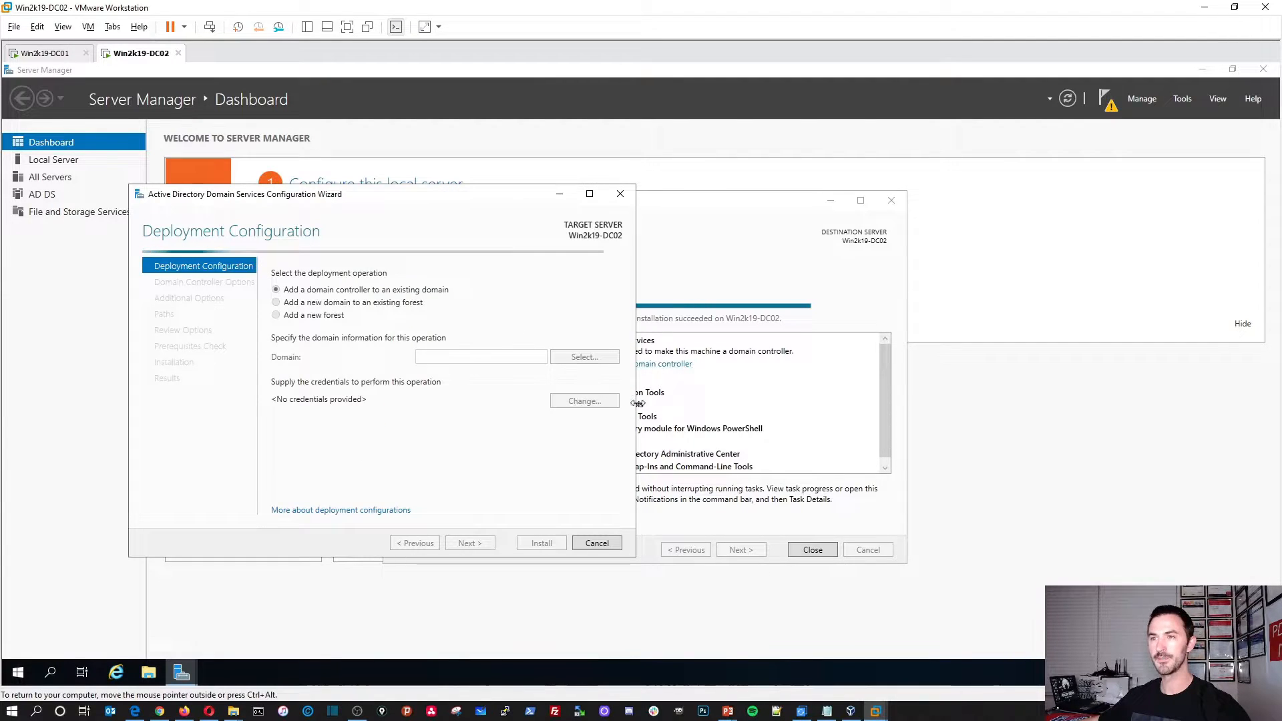
{"action": "left_click_drag", "start_coordinate": [386, 209], "coordinate": [583, 220]}
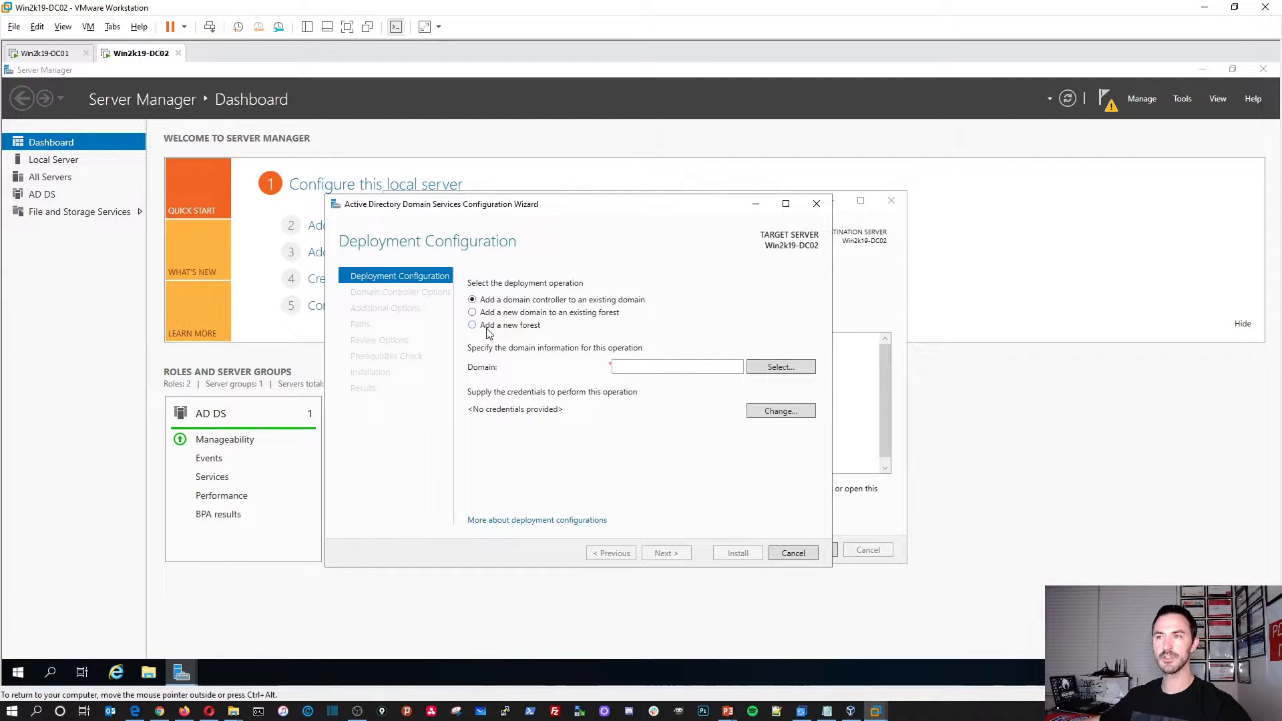
- Examine the settings for a new domain and a new forest, and return to adding a domain controller to an existing domain
{"action": "left_click", "coordinate": [505, 313]}
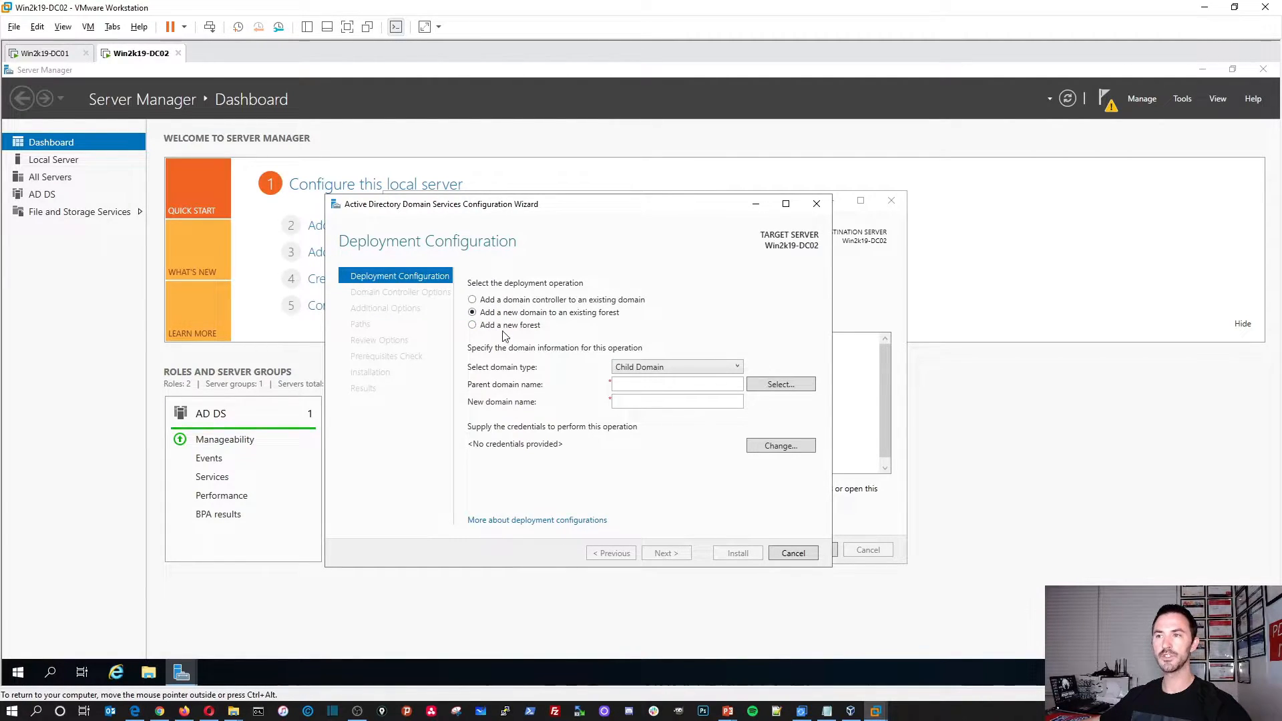
{"action": "left_click", "coordinate": [504, 302]}
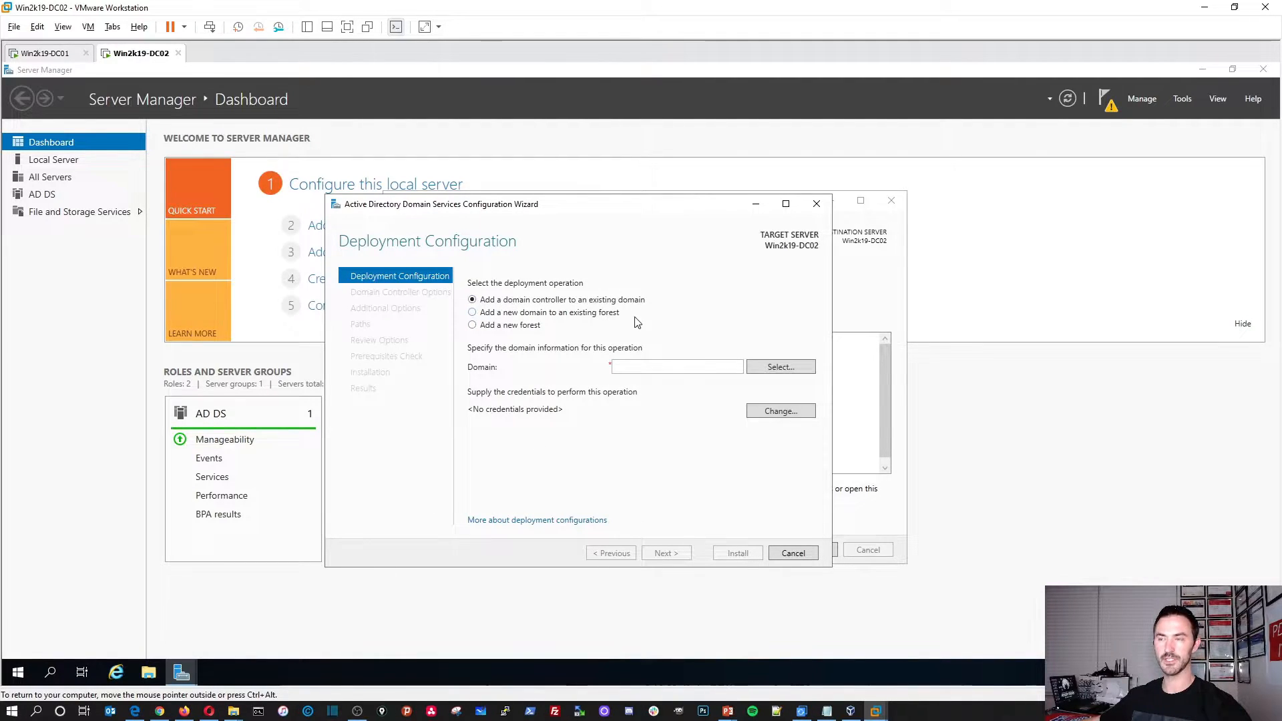
{"action": "left_click", "coordinate": [511, 327]}
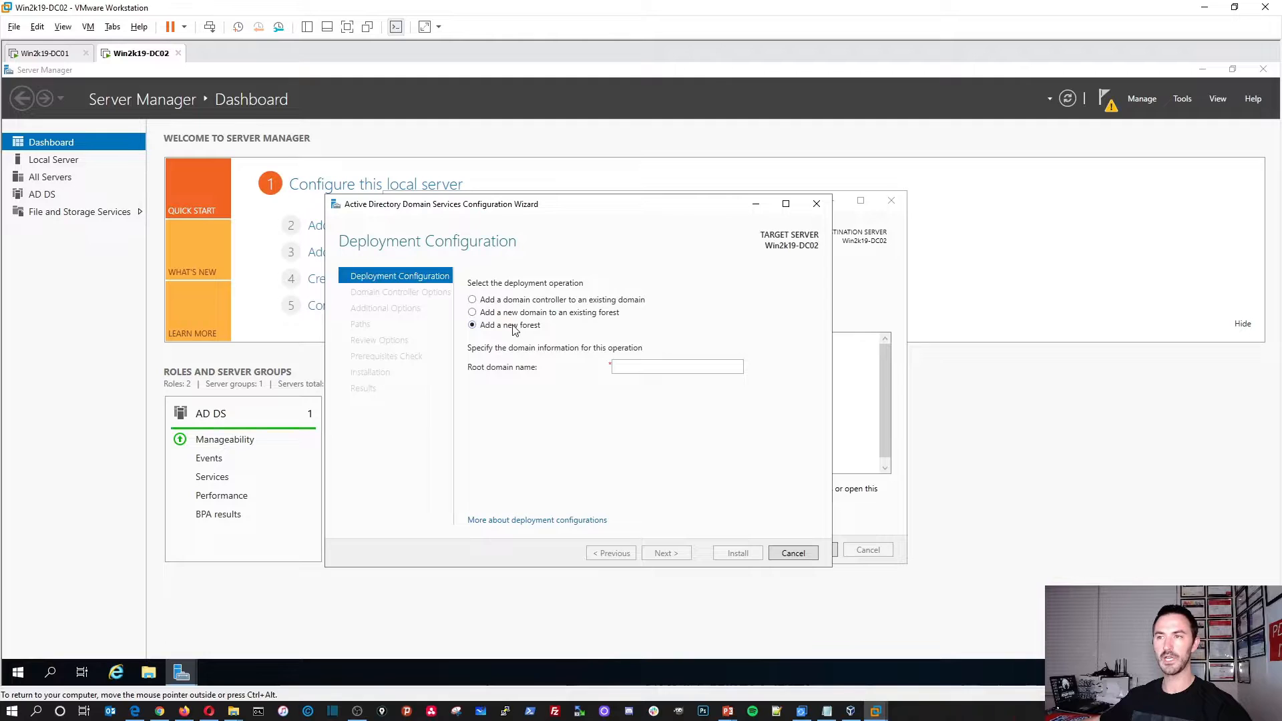
{"action": "left_click", "coordinate": [549, 301]}
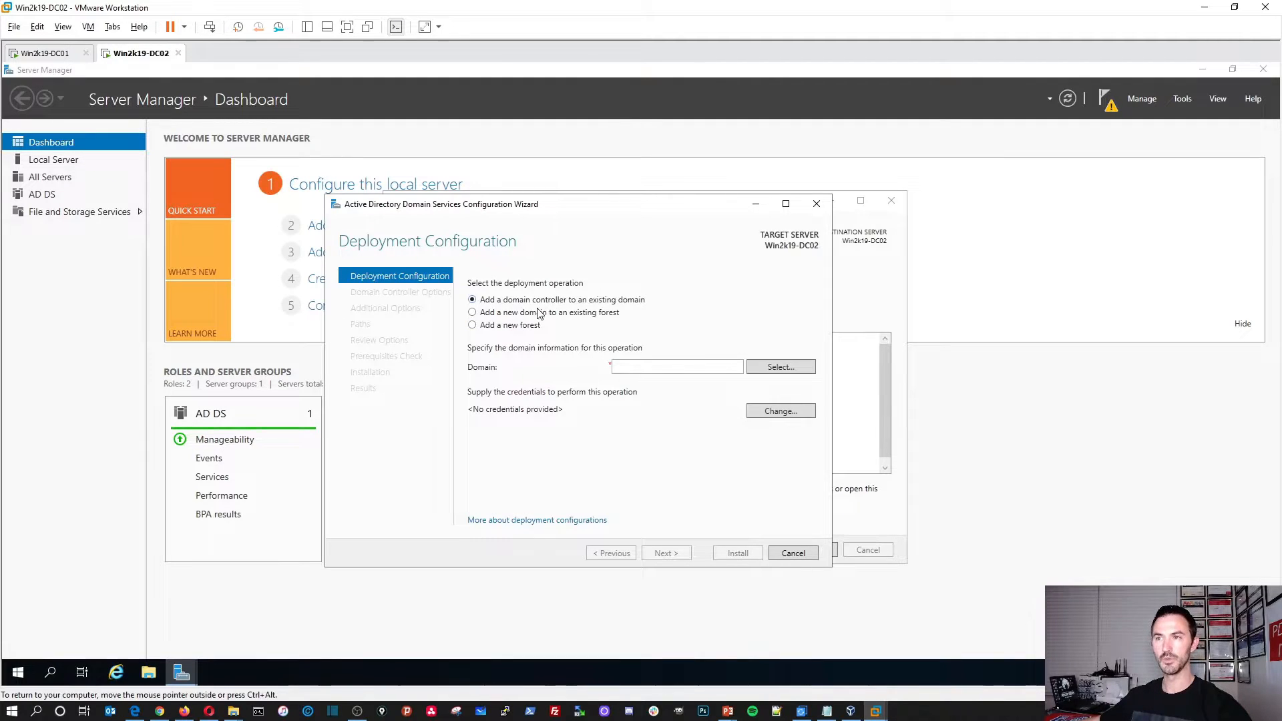
- Specify INFOSECPAT as the existing domain for the new domain controller
{"action": "left_click", "coordinate": [658, 367]}
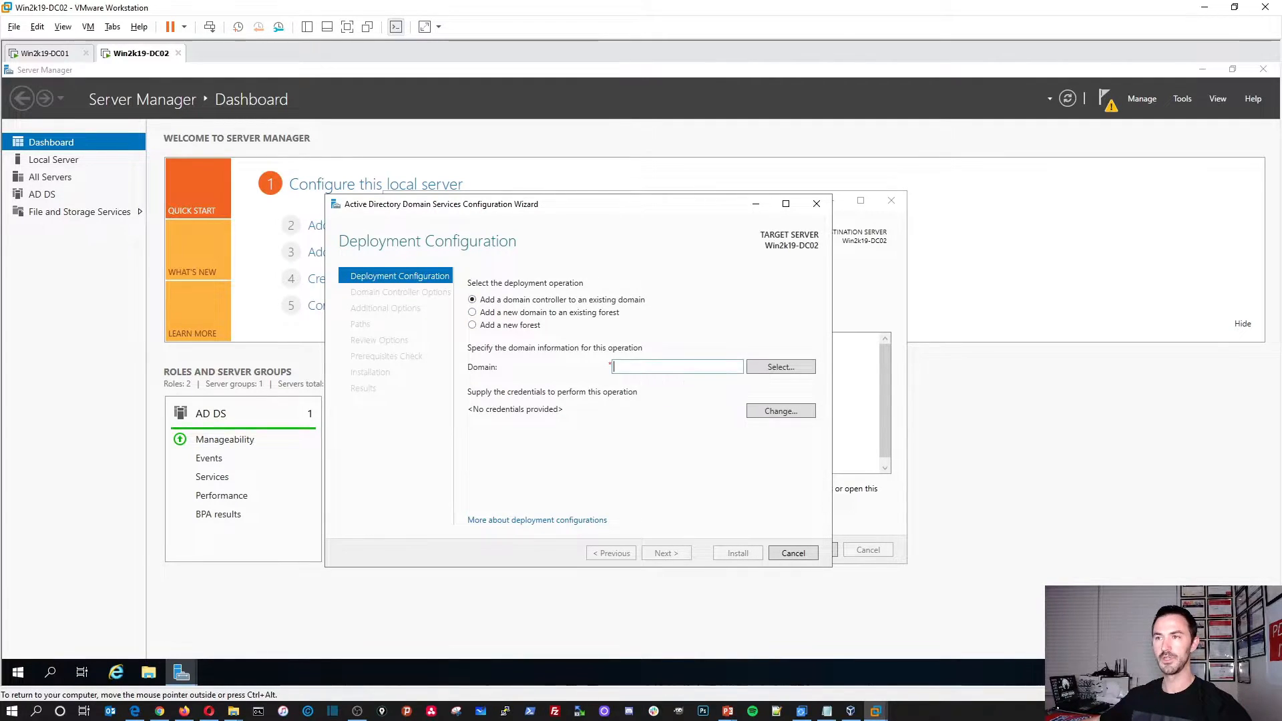
{"action": "type", "text": "INFO"}
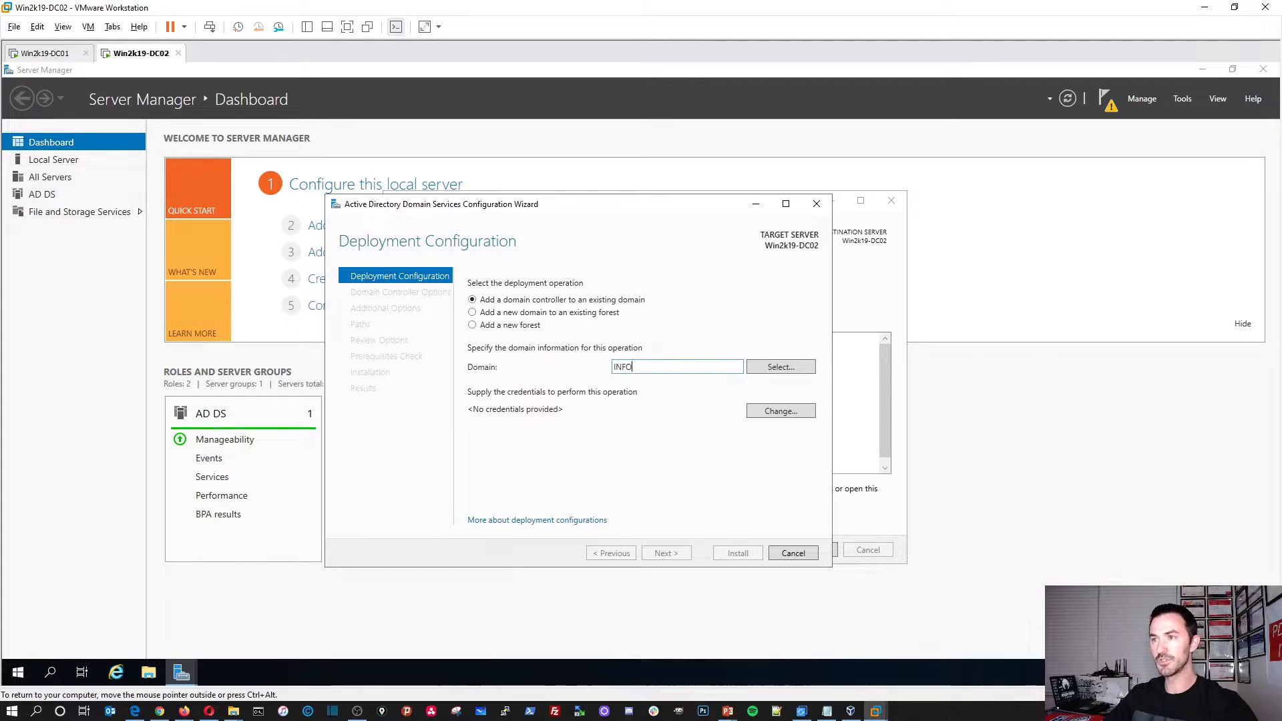
{"action": "type", "text": "SECPAT"}
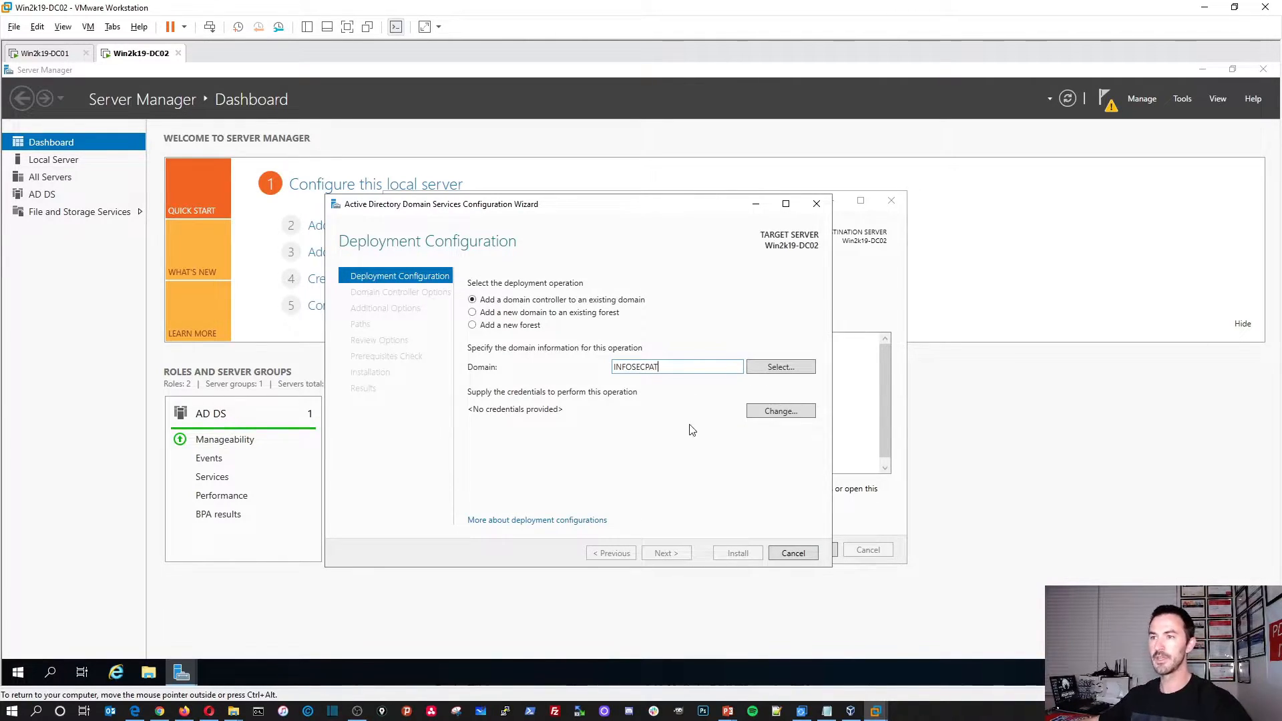
- Supply the deployment credentials with the user name Administrator and the account password
{"action": "left_click", "coordinate": [778, 413]}
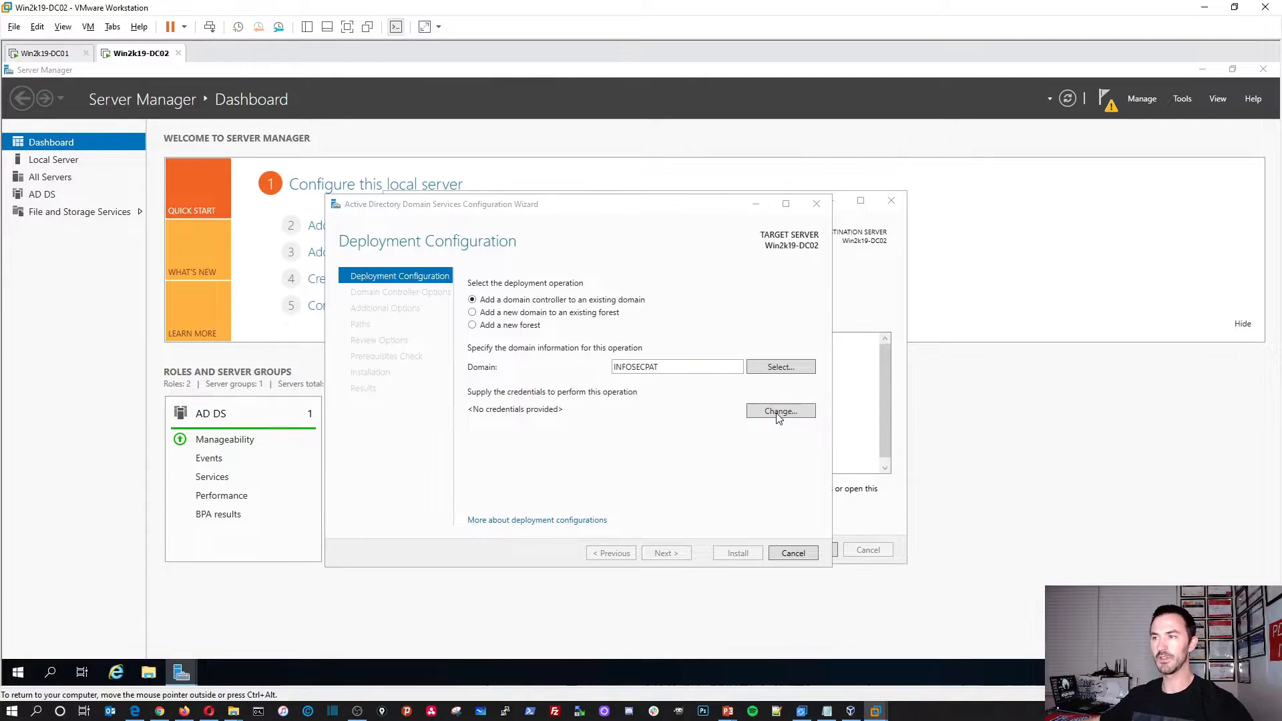
{"action": "type", "text": "ADMI"}
{"action": "key", "text": "BackSpace"}
{"action": "key", "text": "BackSpace"}
{"action": "key", "text": "BackSpace"}
{"action": "type", "text": "Am"}
{"action": "type", "text": "ministra"}
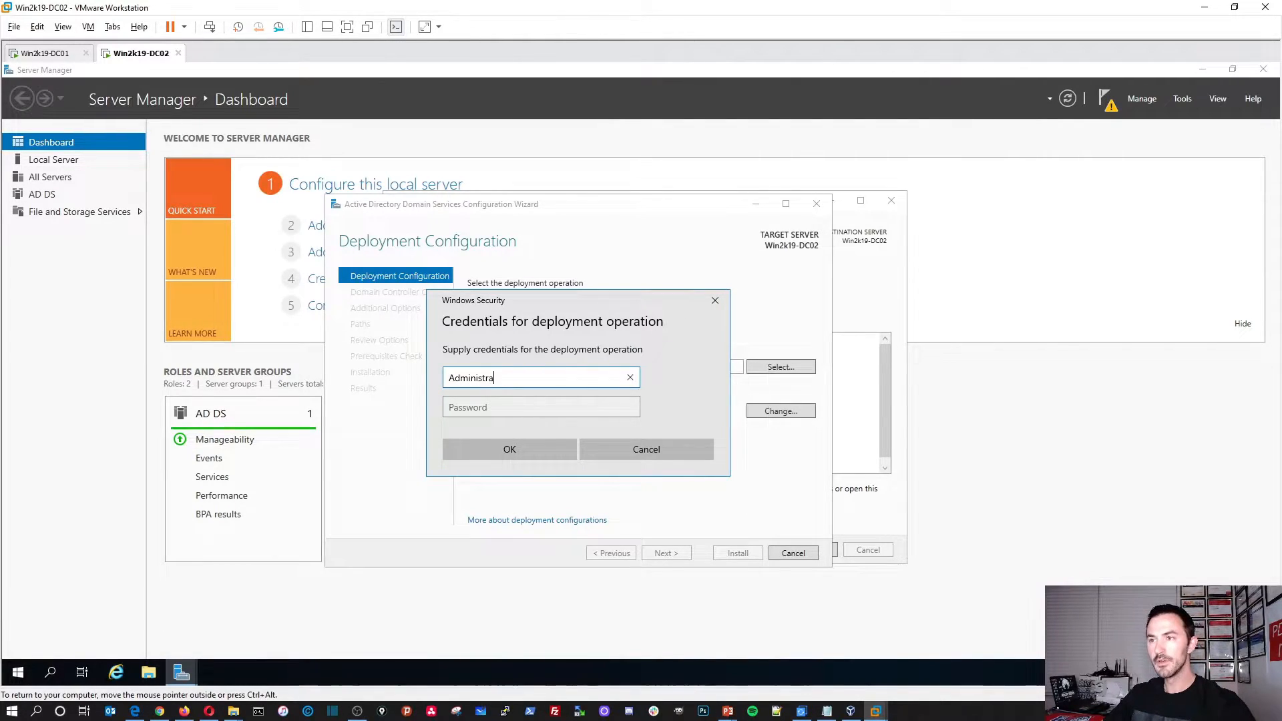
{"action": "type", "text": "tor"}
{"action": "key", "text": "Tab"}
{"action": "type", "text": "Pas••••••••••"}
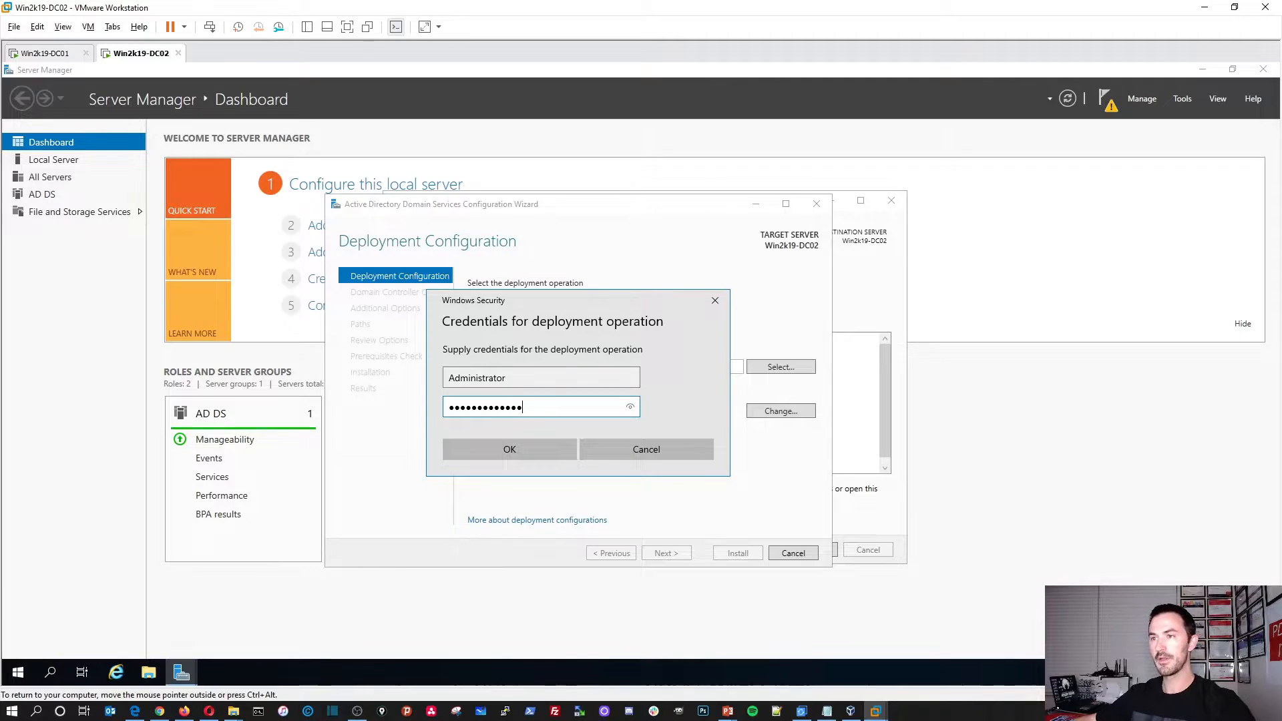
{"action": "left_click", "coordinate": [535, 448]}
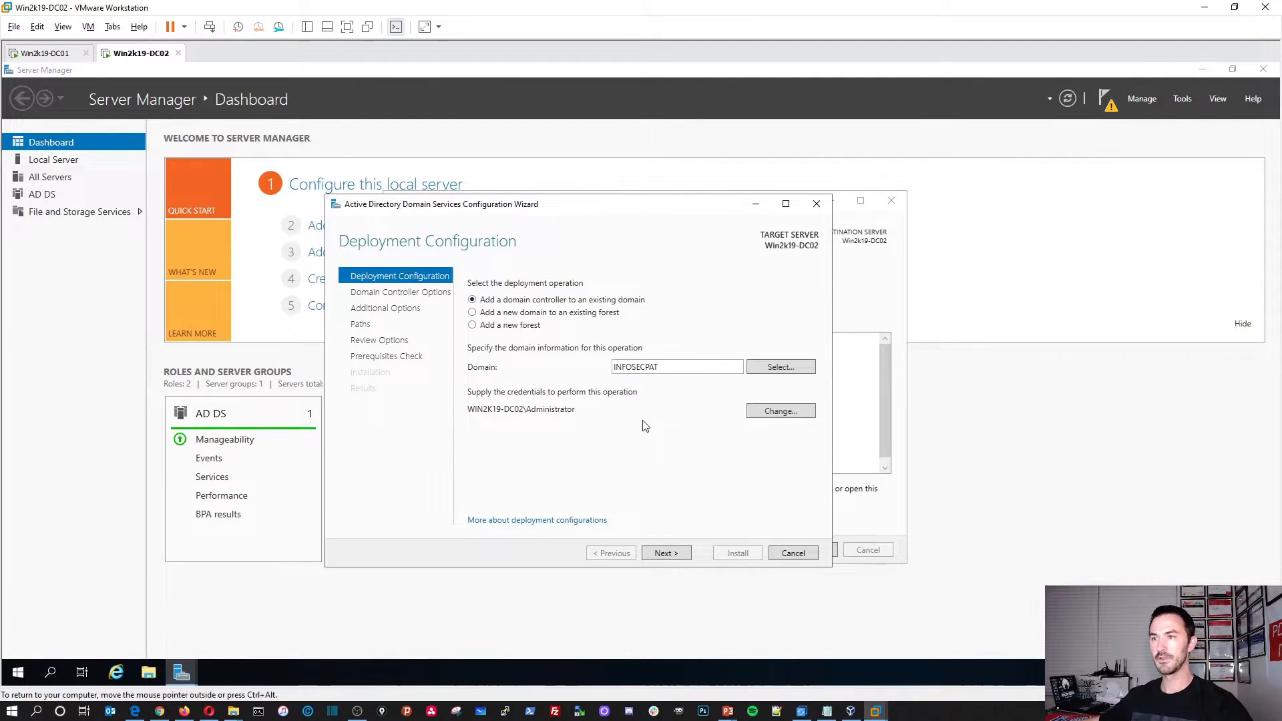
- Choose INFOSECPAT.LOCAL from the forest as the domain for the new domain controller
{"action": "left_click", "coordinate": [780, 368]}
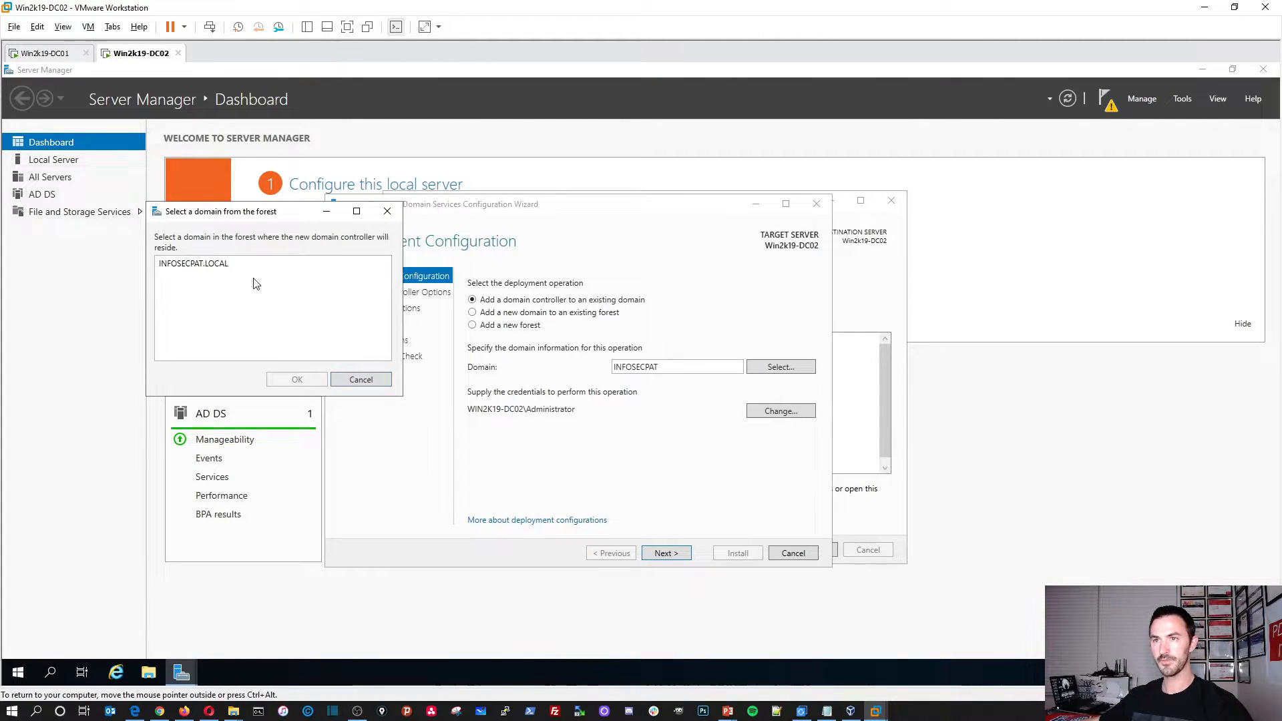
{"action": "left_click", "coordinate": [225, 268]}
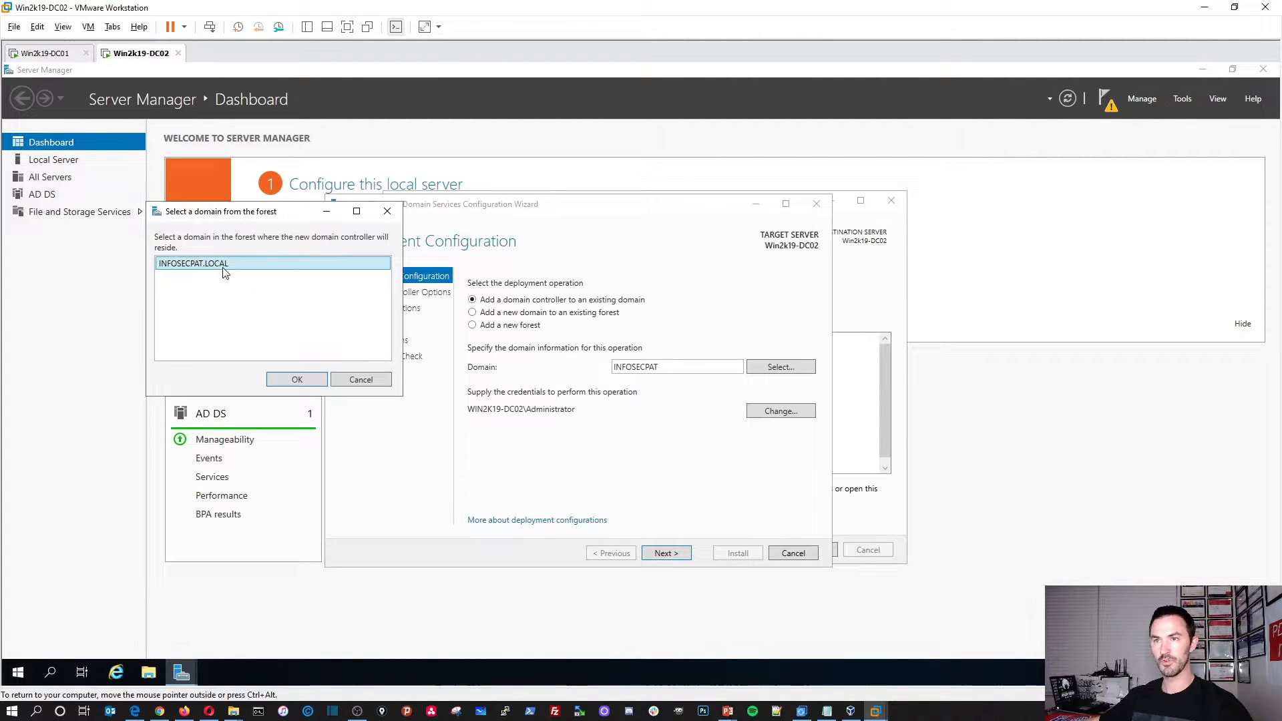
{"action": "left_click", "coordinate": [297, 379]}
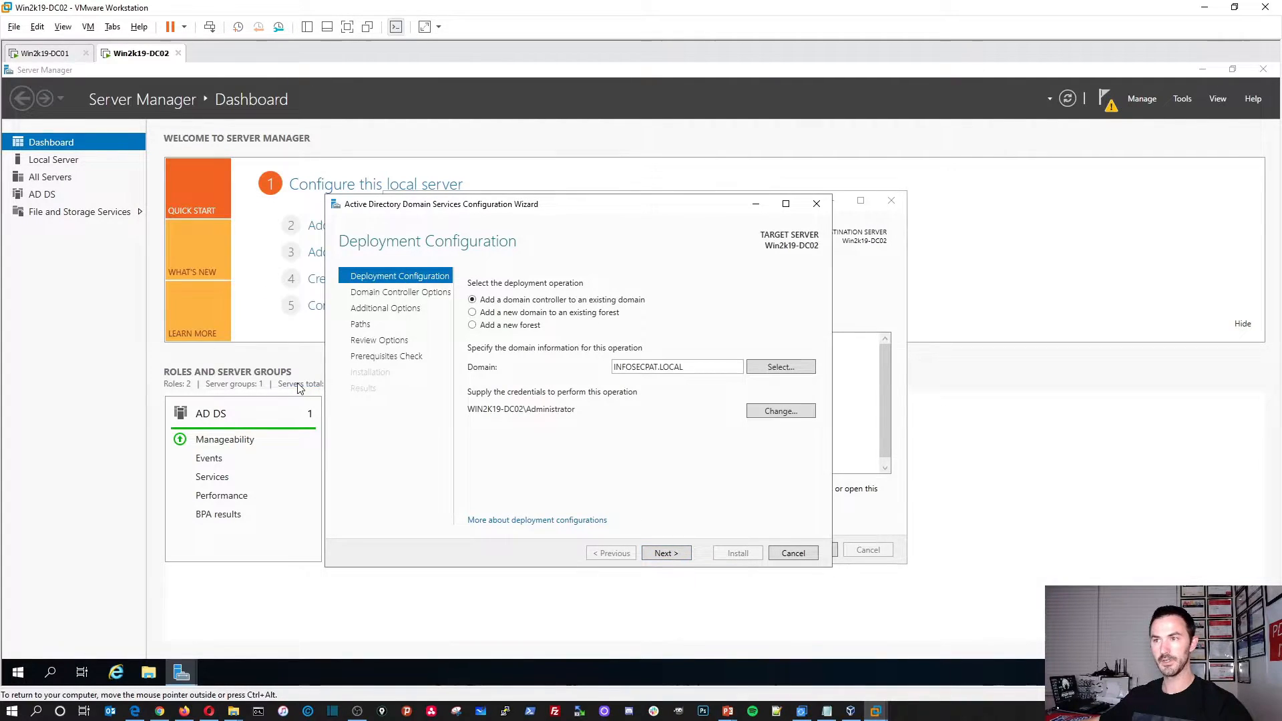
- Change the deployment credentials to INFOSECPAT\Administrator with the account password and proceed to the domain controller options
{"action": "left_click", "coordinate": [768, 412]}
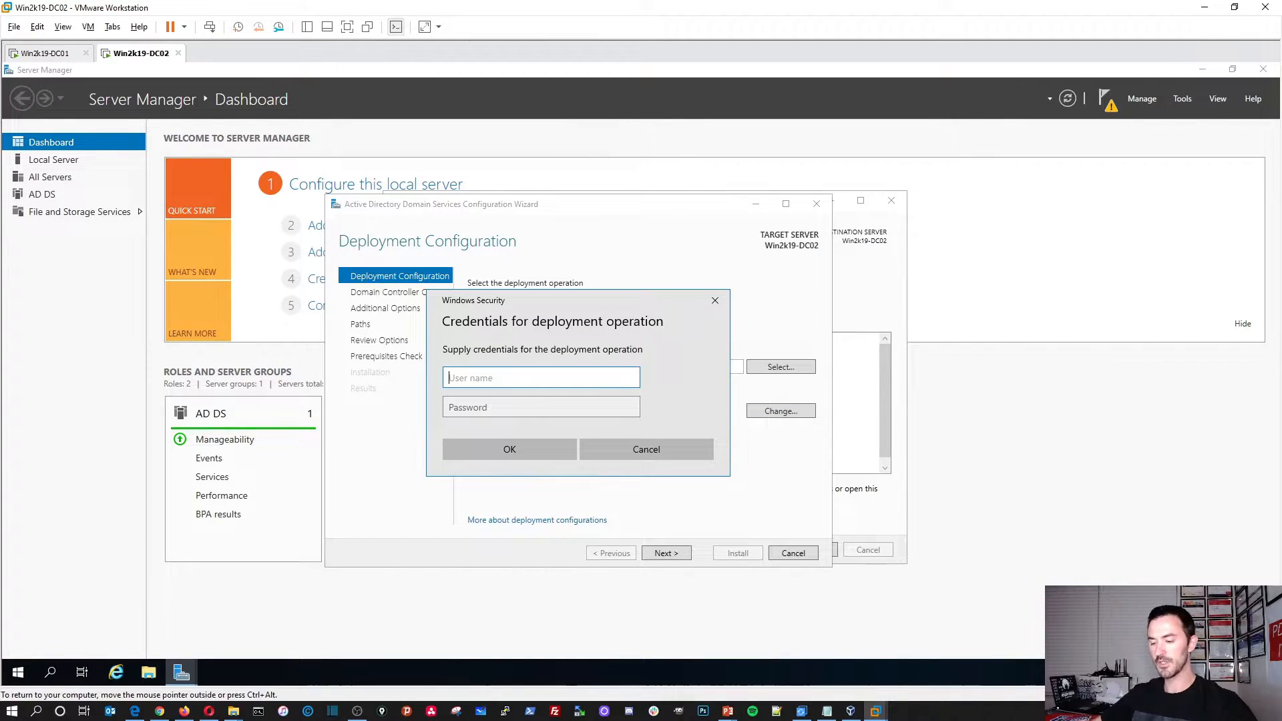
{"action": "type", "text": "INFODECPAT"}
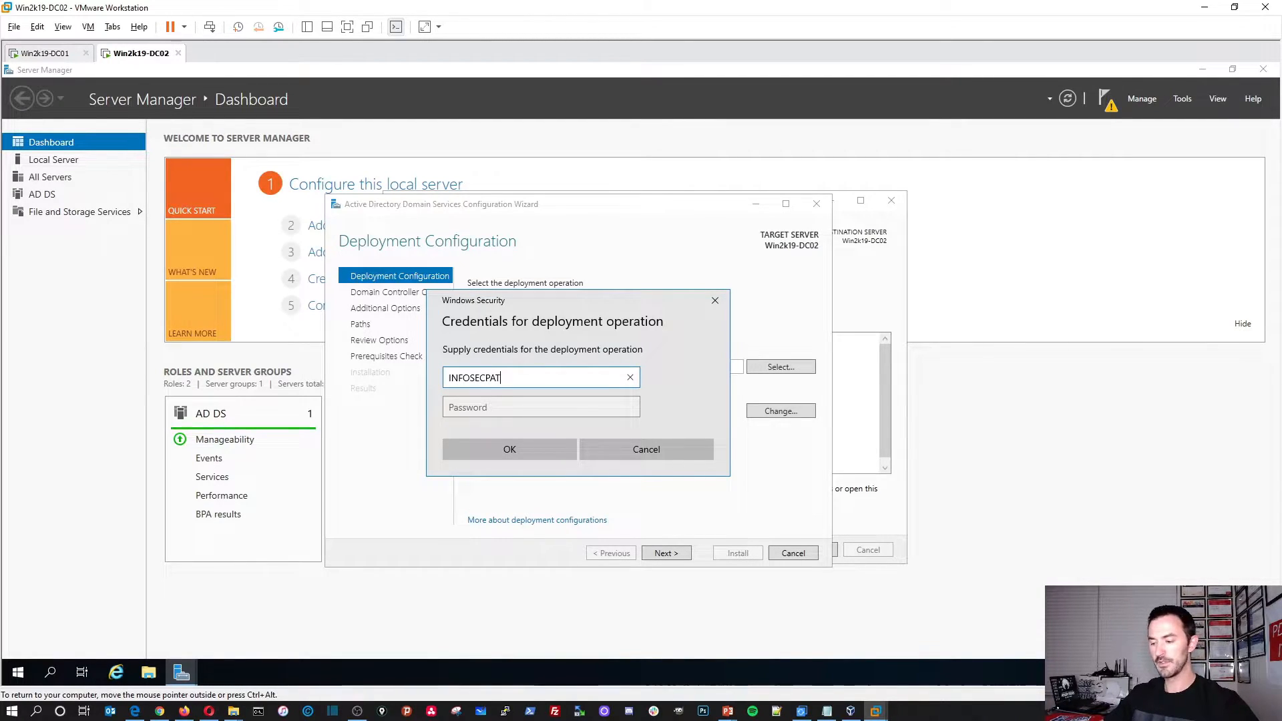
{"action": "type", "text": "\\"}
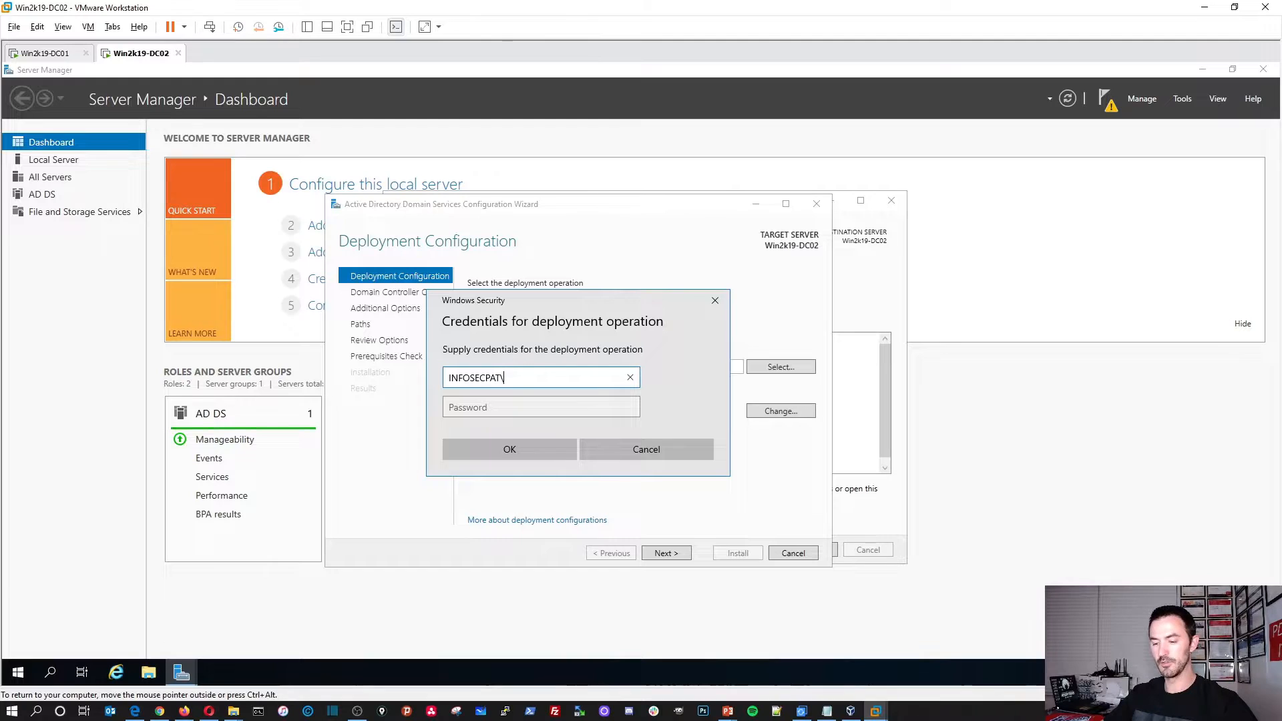
{"action": "type", "text": "Admini"}
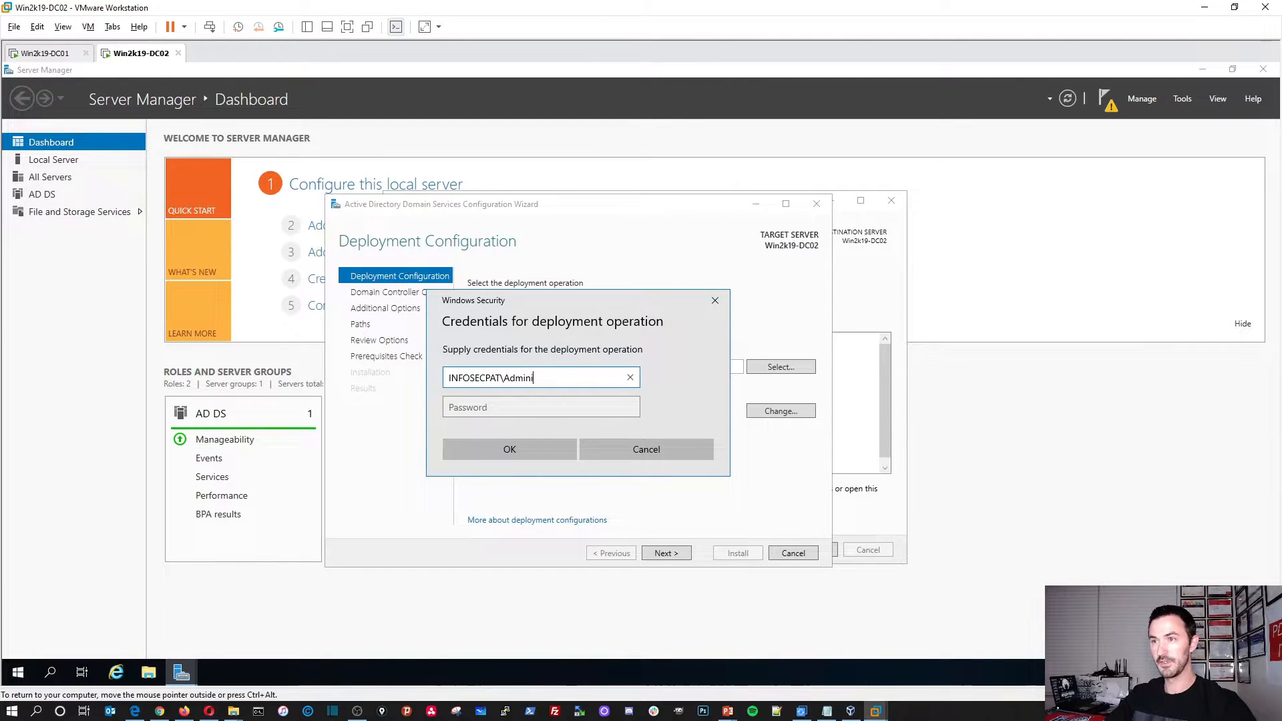
{"action": "type", "text": "strator"}
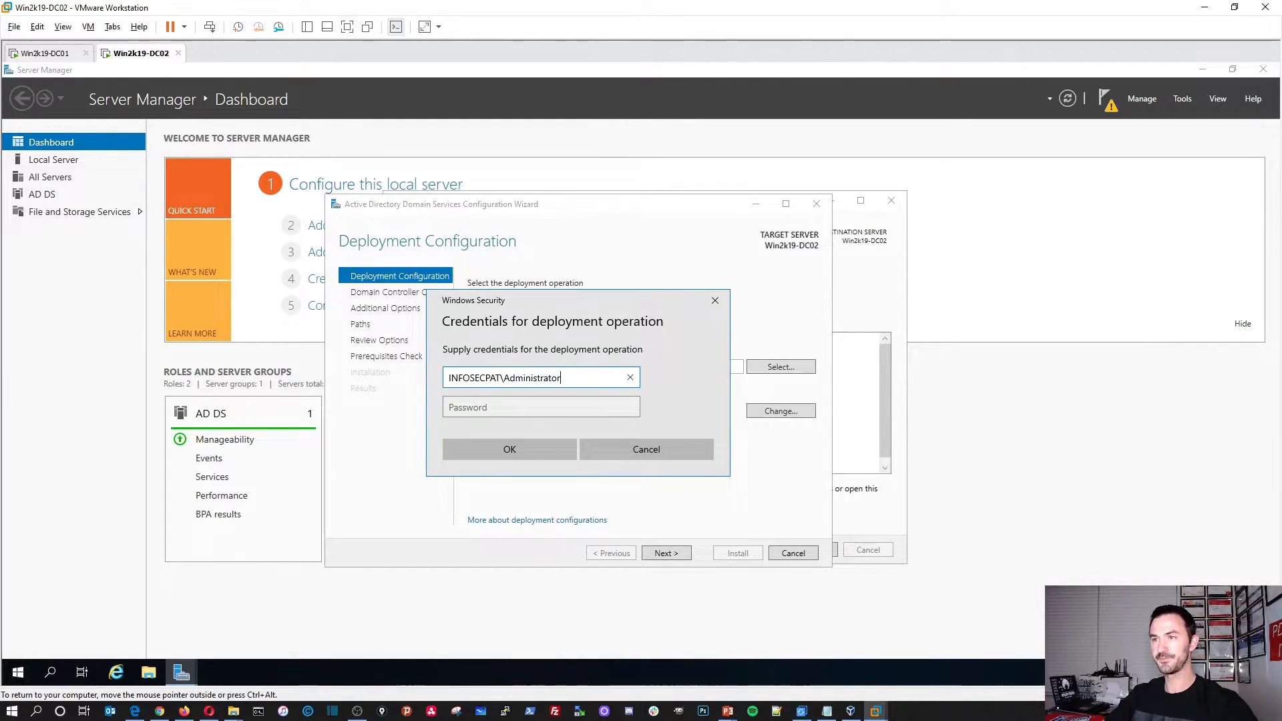
{"action": "key", "text": "Tab"}
{"action": "type", "text": "P"}
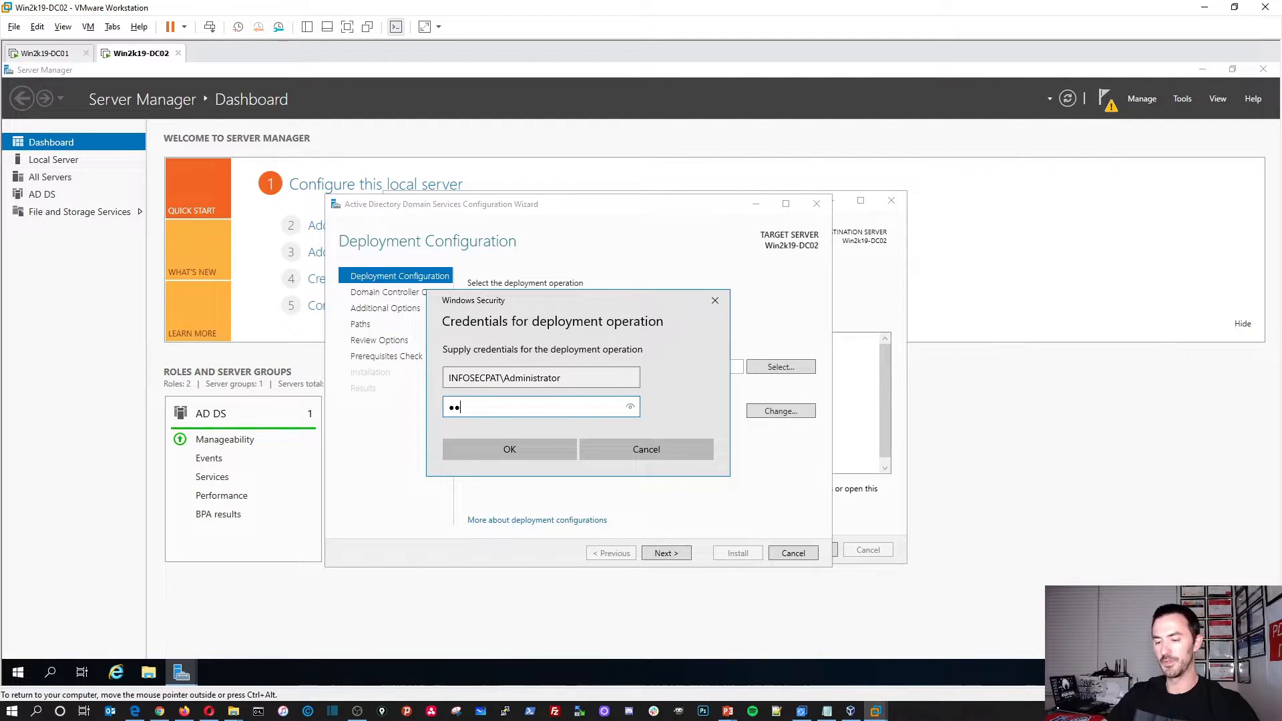
{"action": "type", "text": "●●●●●●●●●●●"}
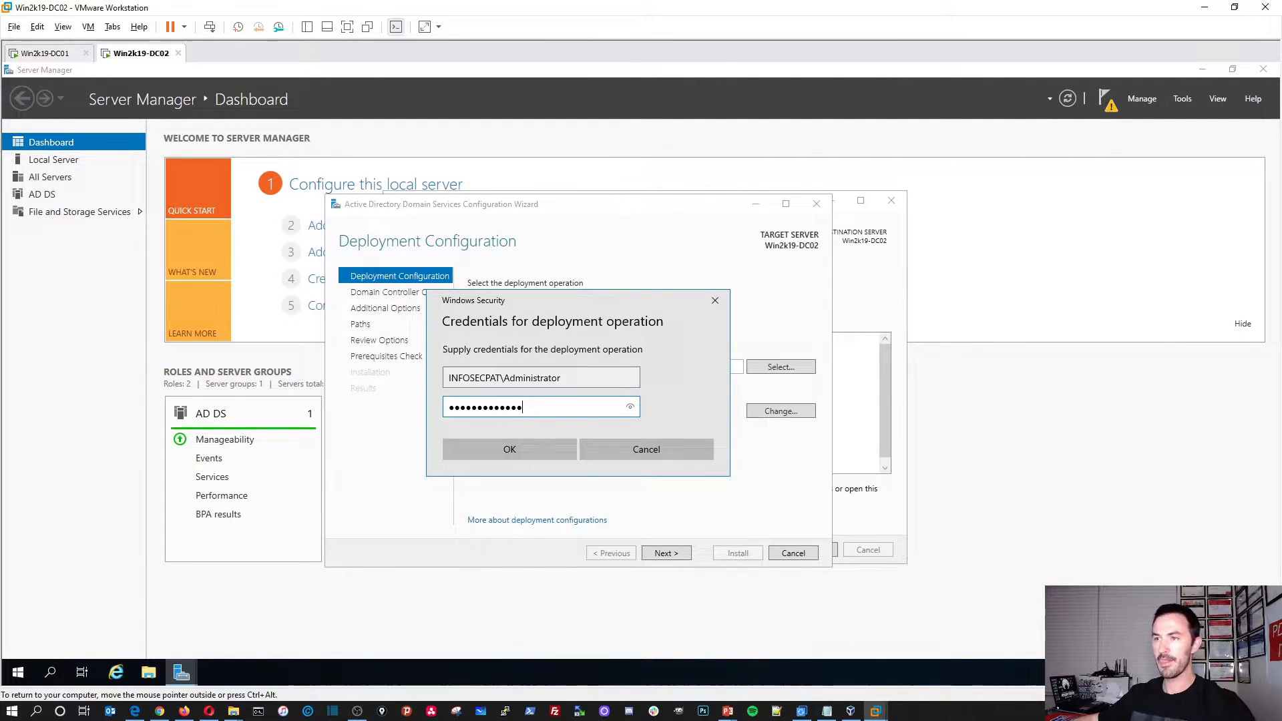
{"action": "left_click", "coordinate": [525, 447]}
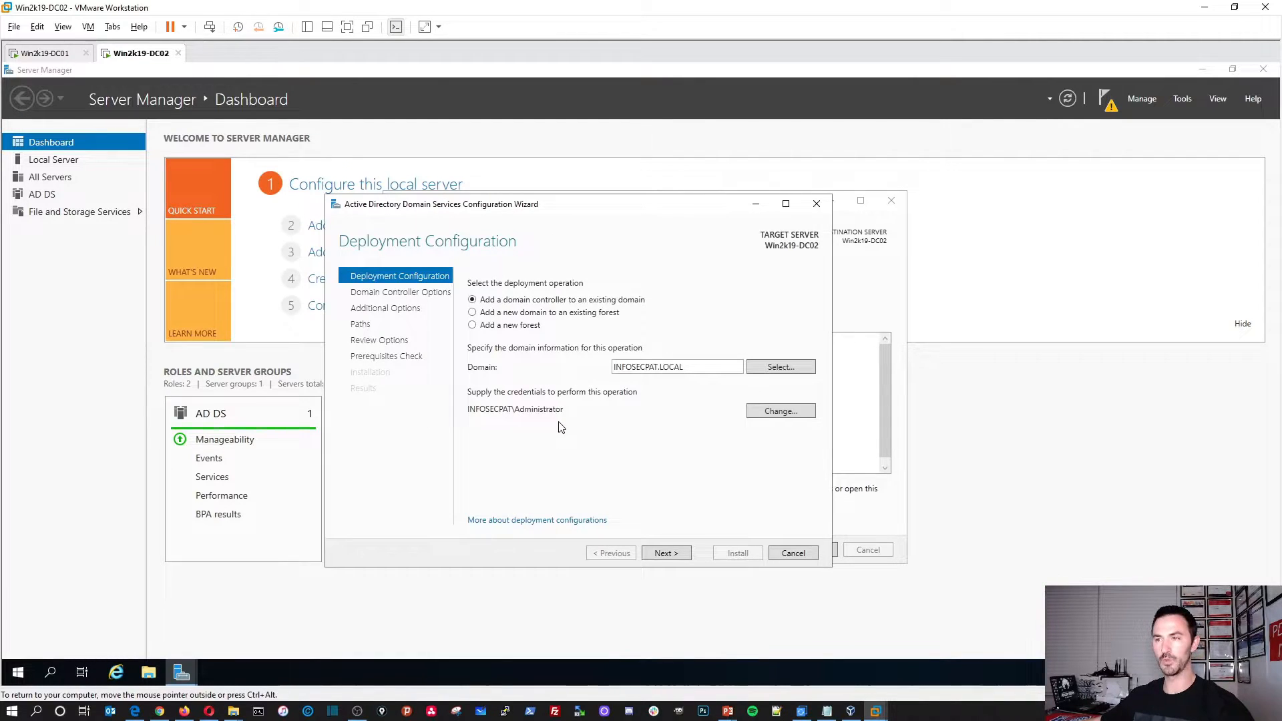
{"action": "left_click", "coordinate": [666, 553]}
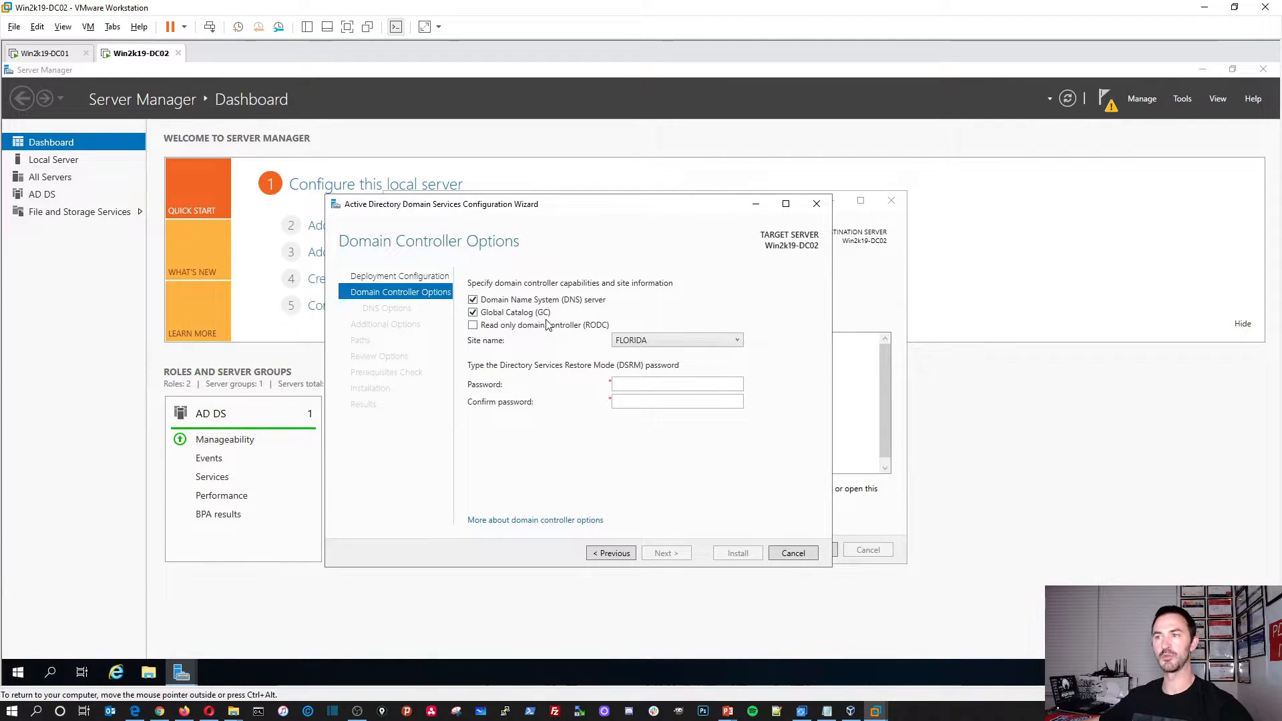
- Keep FLORIDA as the site, and enter and confirm the Directory Services Restore Mode password
{"action": "left_click", "coordinate": [655, 342]}
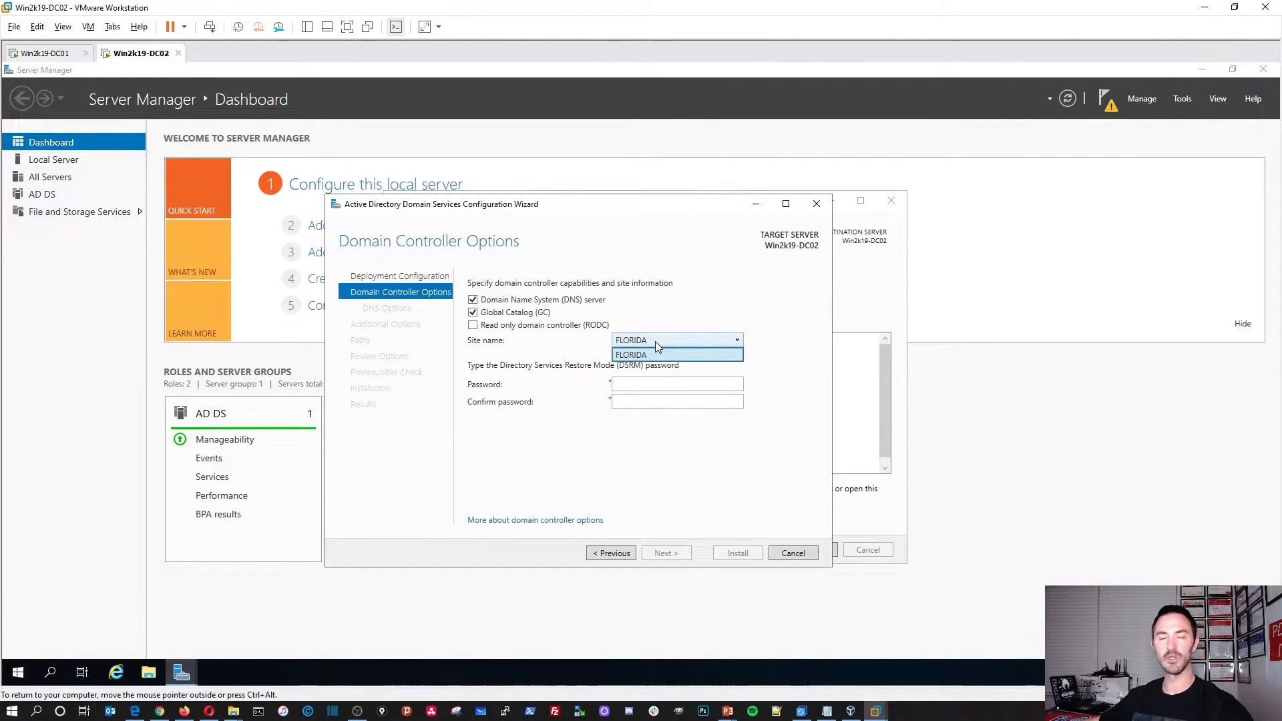
{"action": "left_click", "coordinate": [656, 342]}
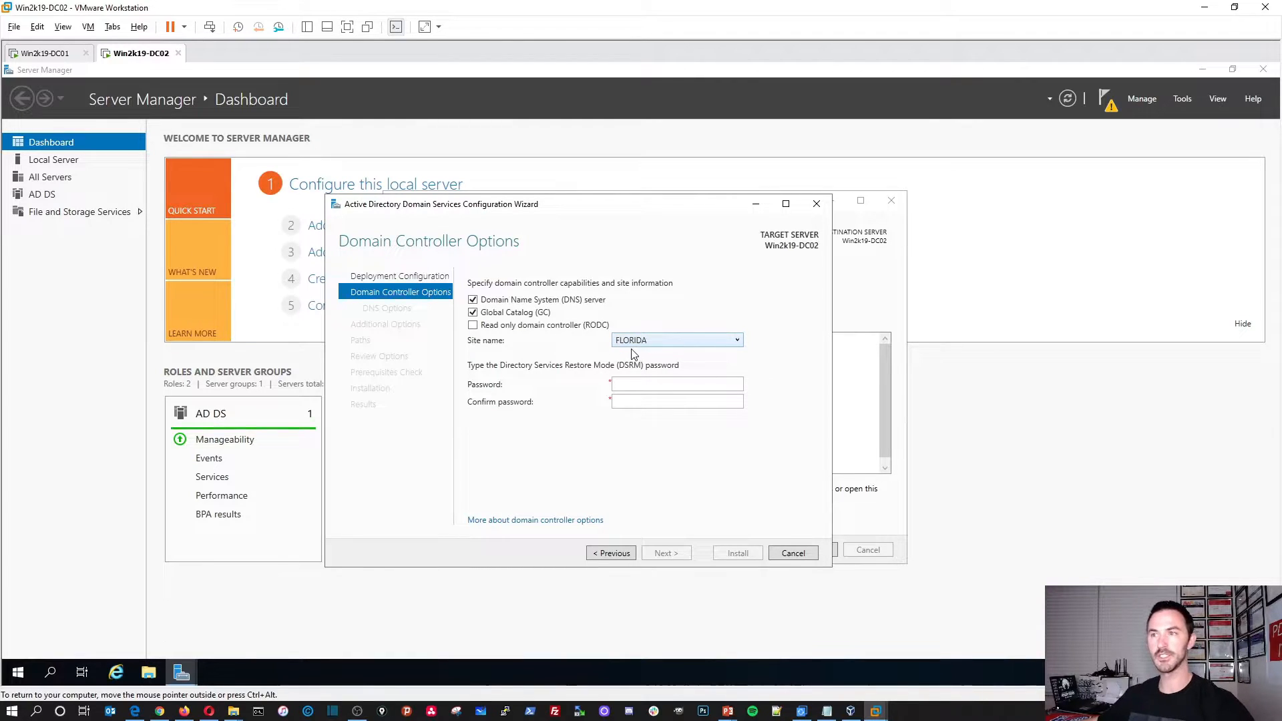
{"action": "key", "text": "Tab"}
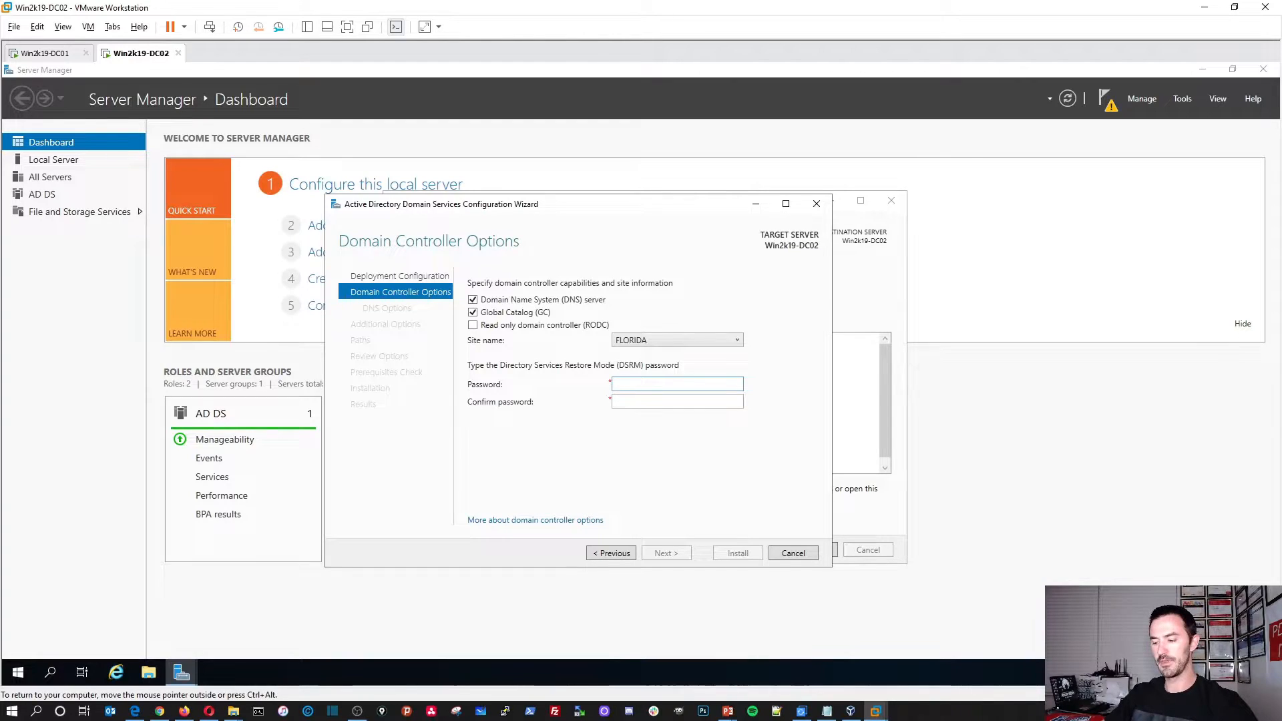
{"action": "type", "text": "aaaaaaaa"}
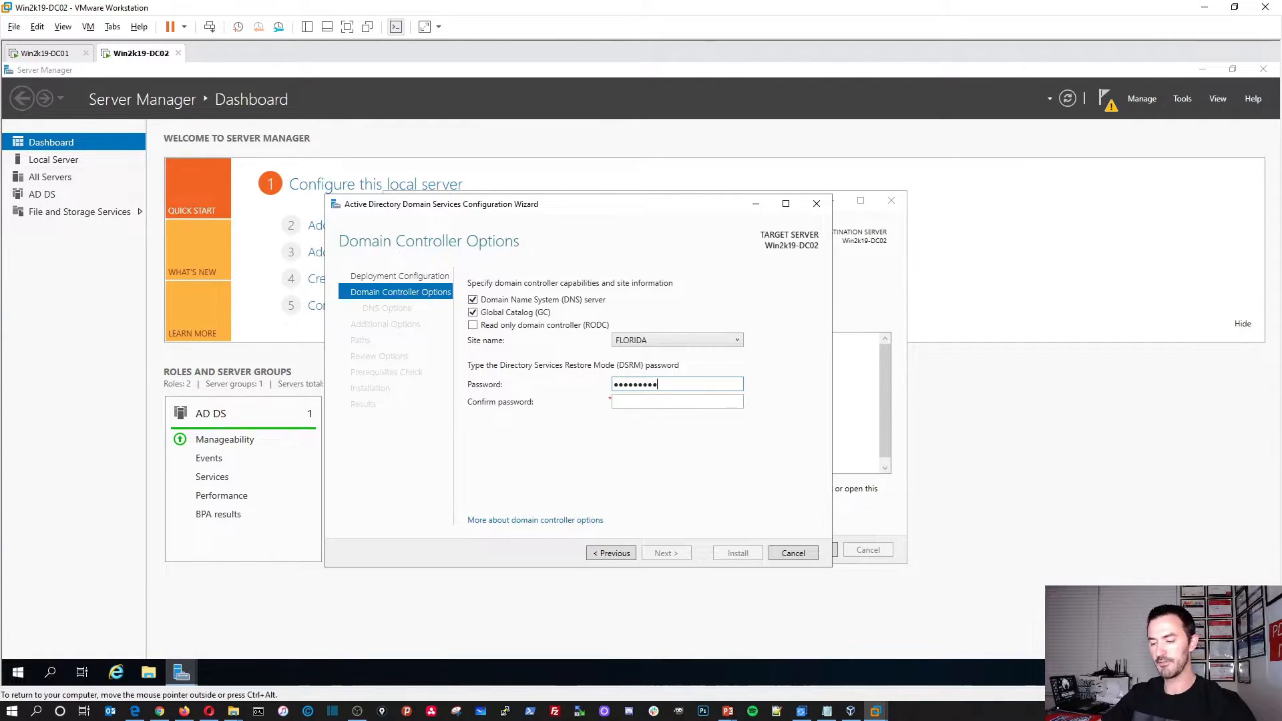
{"action": "key", "text": "Tab"}
{"action": "type", "text": "•••••••"}
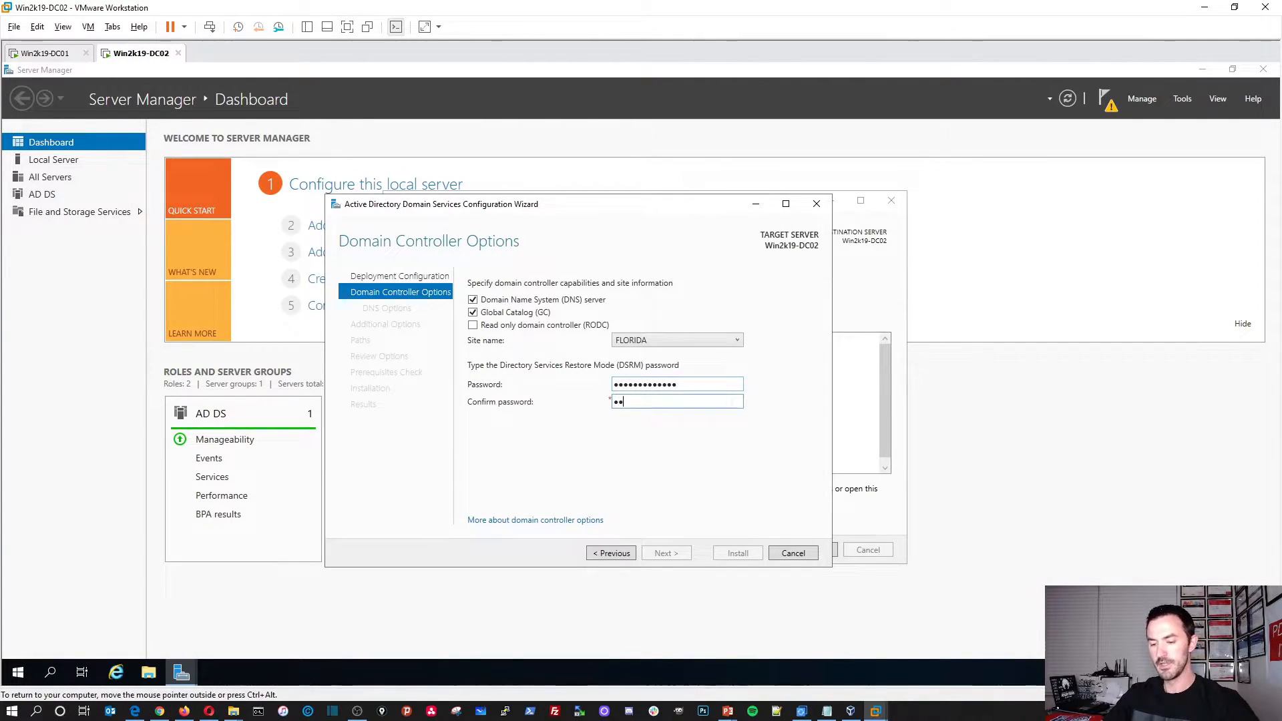
{"action": "type", "text": "••••••"}
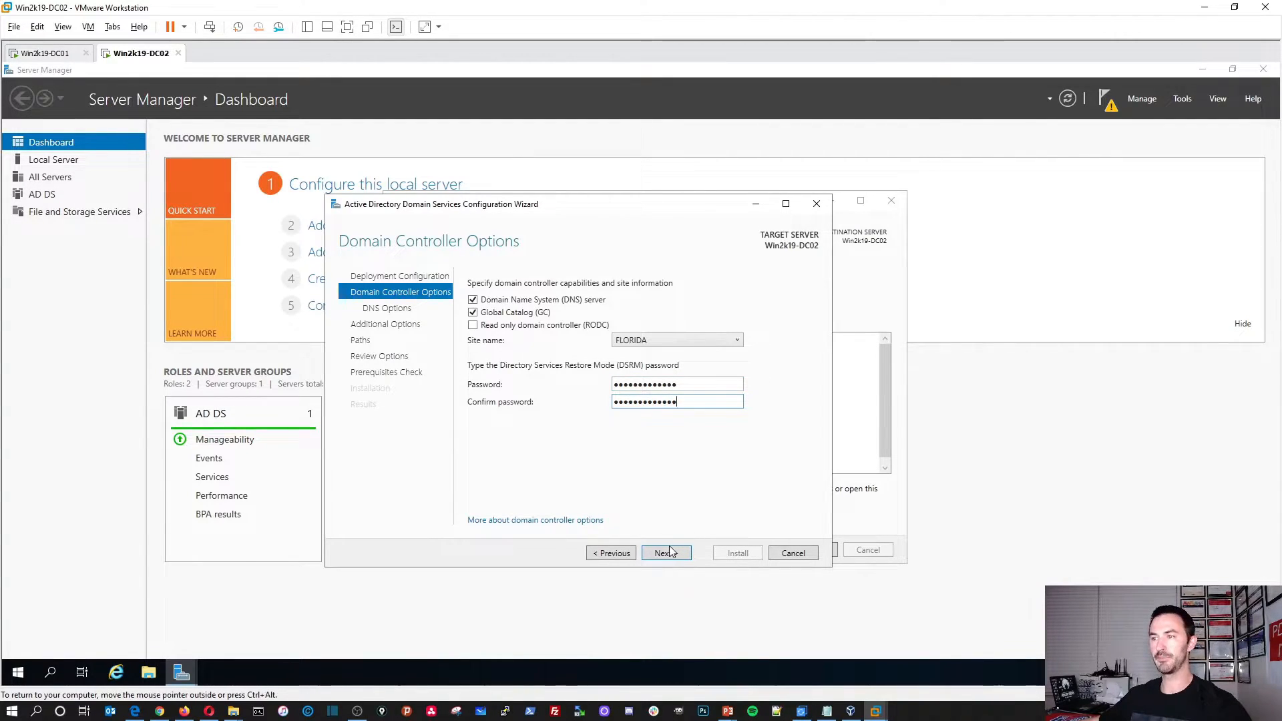
{"action": "left_click", "coordinate": [666, 553]}
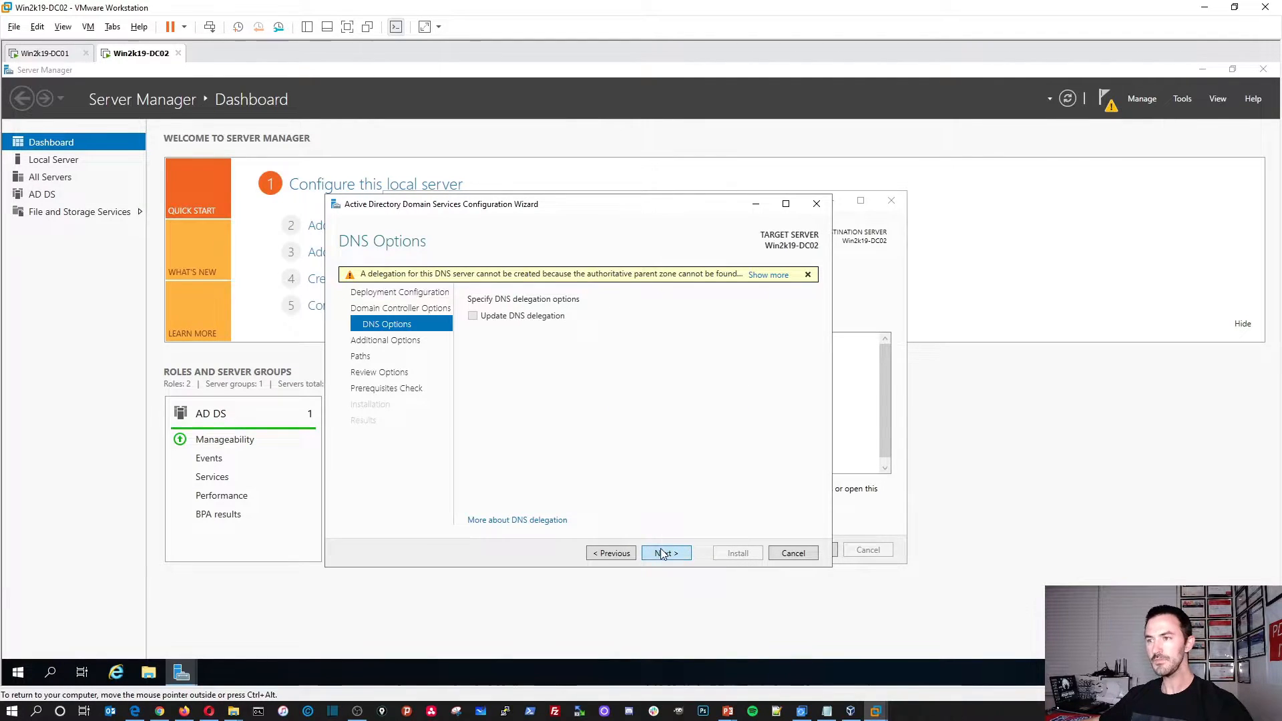
- Keep replication from any domain controller and accept the default DNS options and the database, log and SYSVOL folders
{"action": "left_click", "coordinate": [664, 553]}
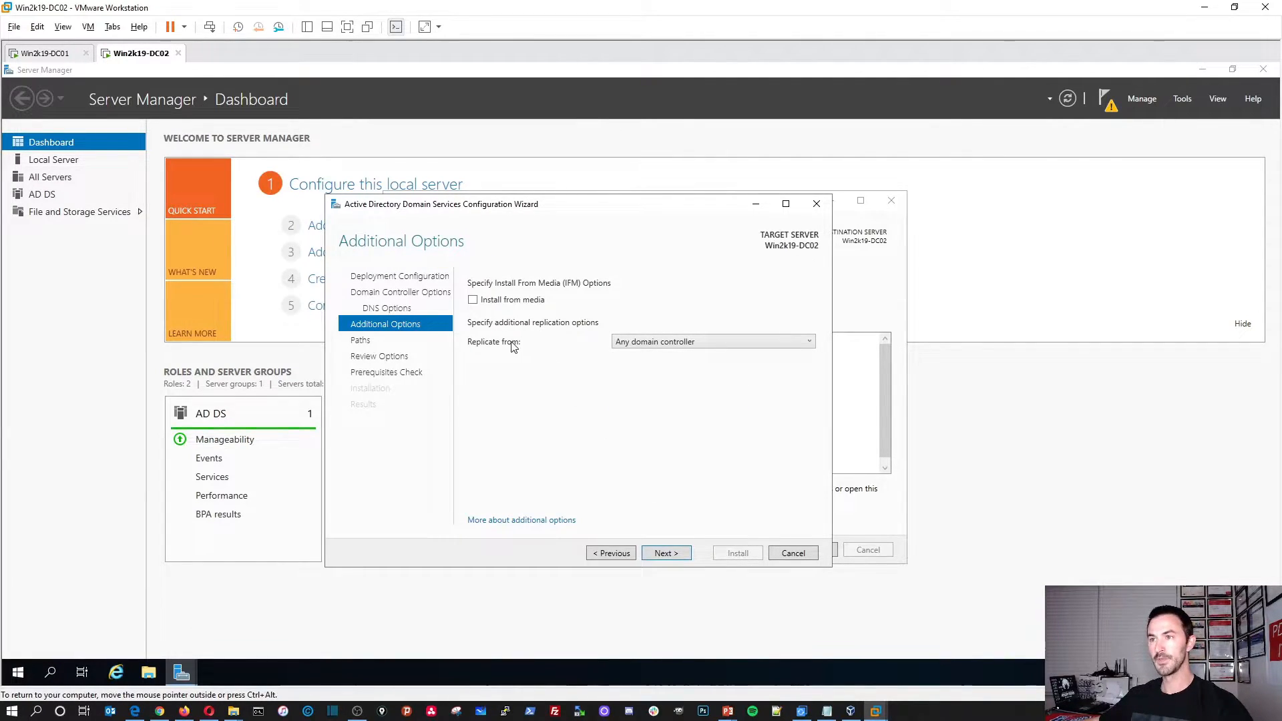
{"action": "left_click", "coordinate": [647, 342]}
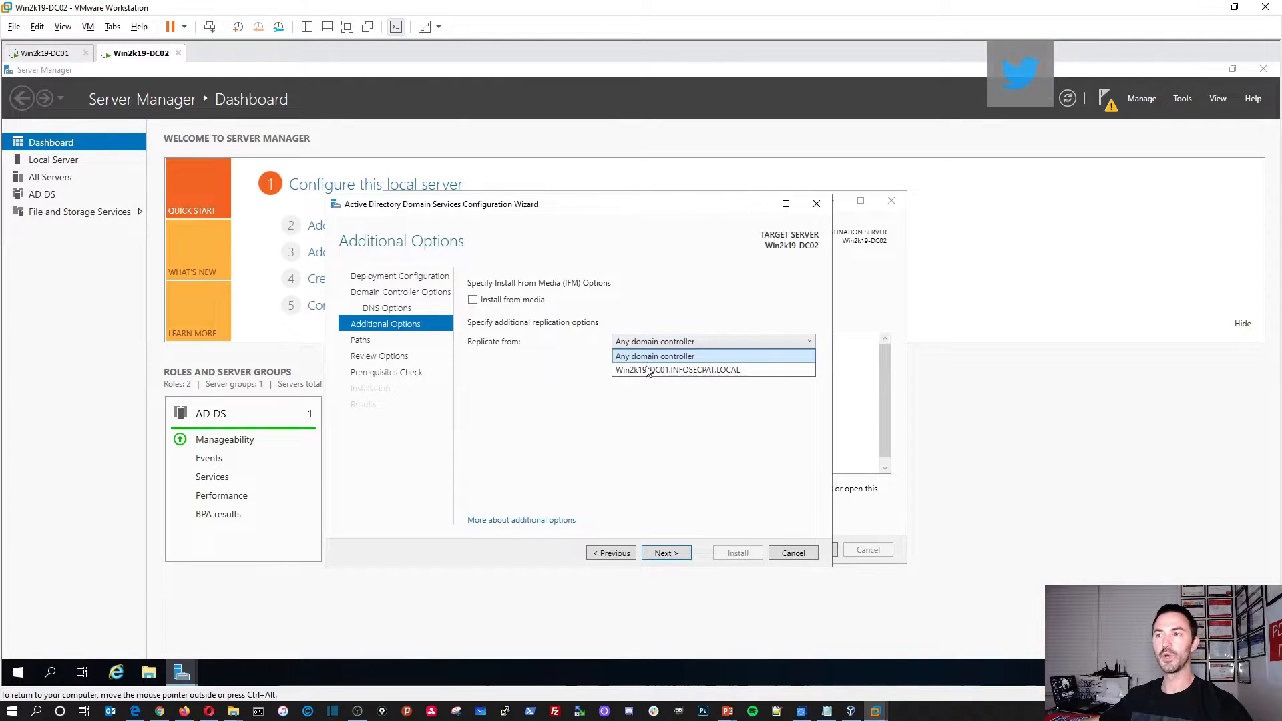
{"action": "left_click", "coordinate": [647, 357]}
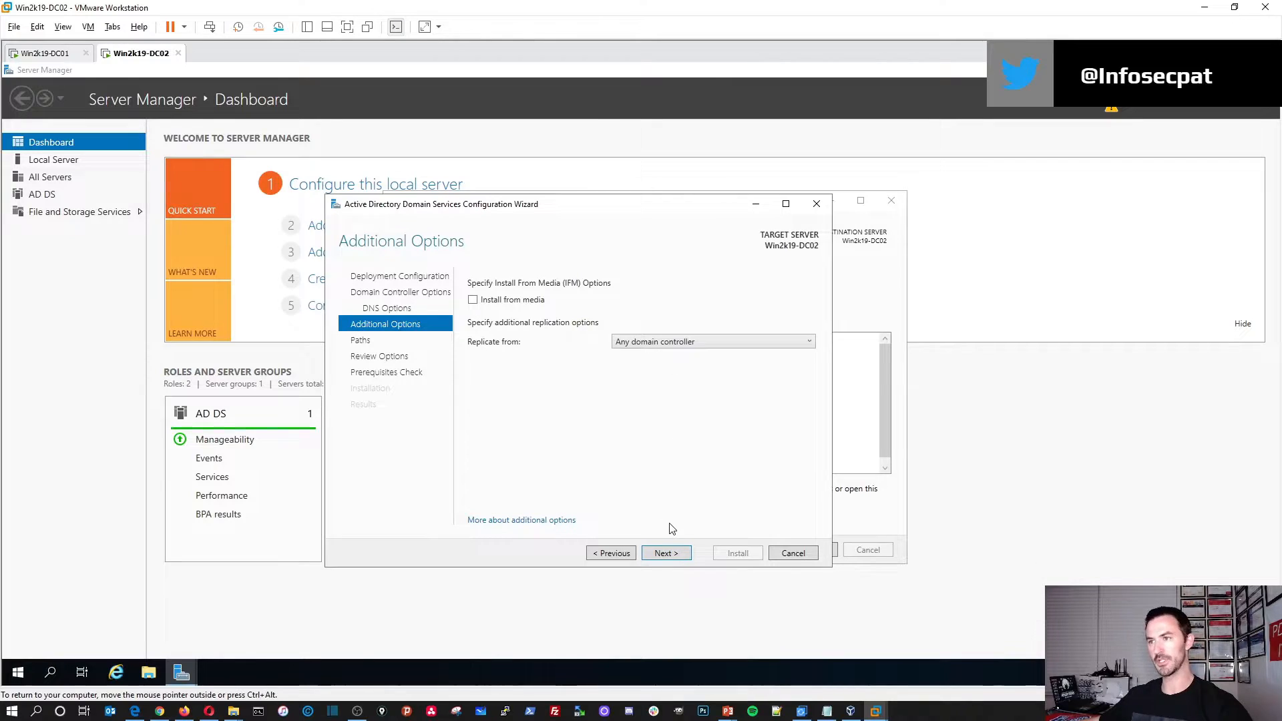
{"action": "left_click", "coordinate": [666, 554]}
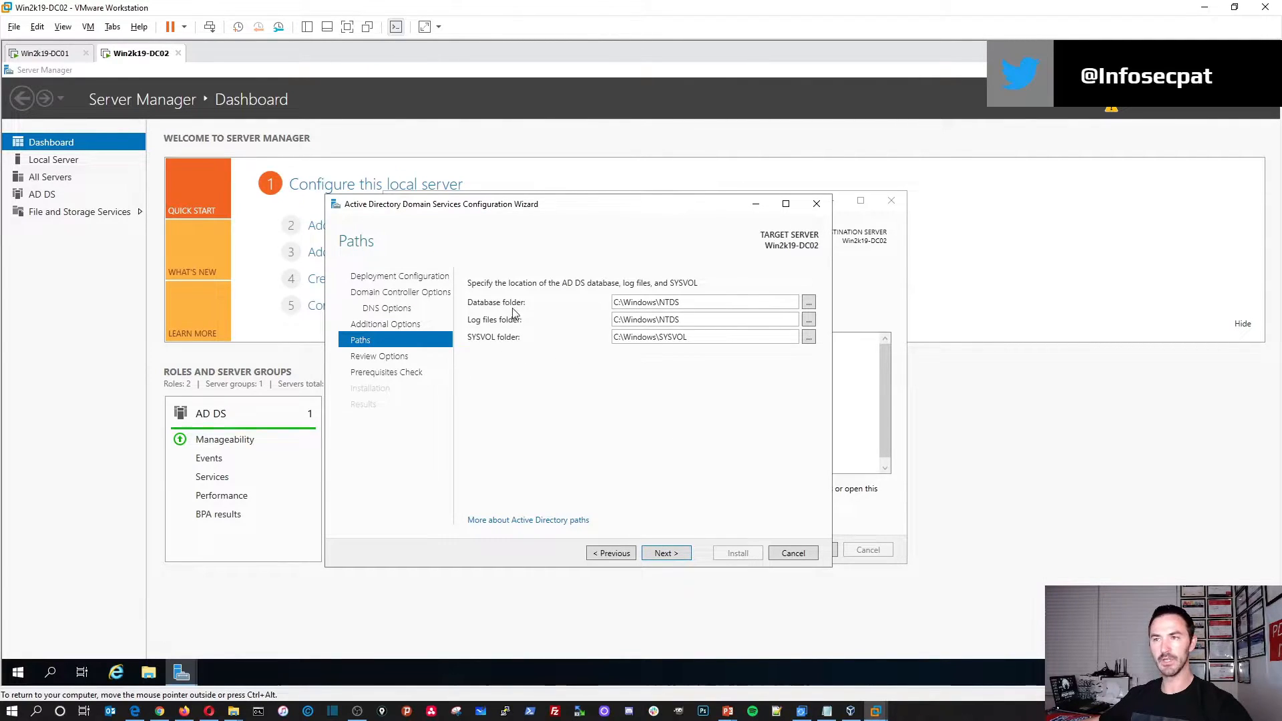
{"action": "left_click", "coordinate": [666, 554]}
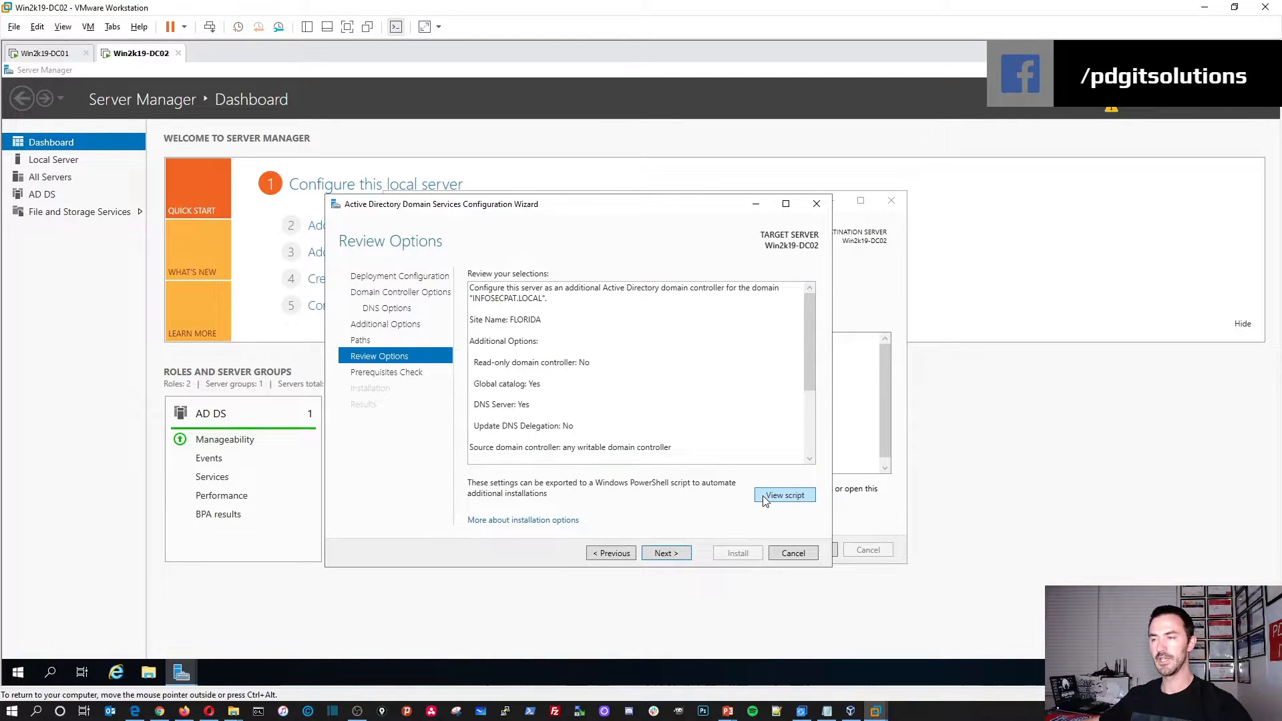
- Examine the domain name and site name in the generated PowerShell deployment script, and close it
{"action": "left_click", "coordinate": [776, 495]}
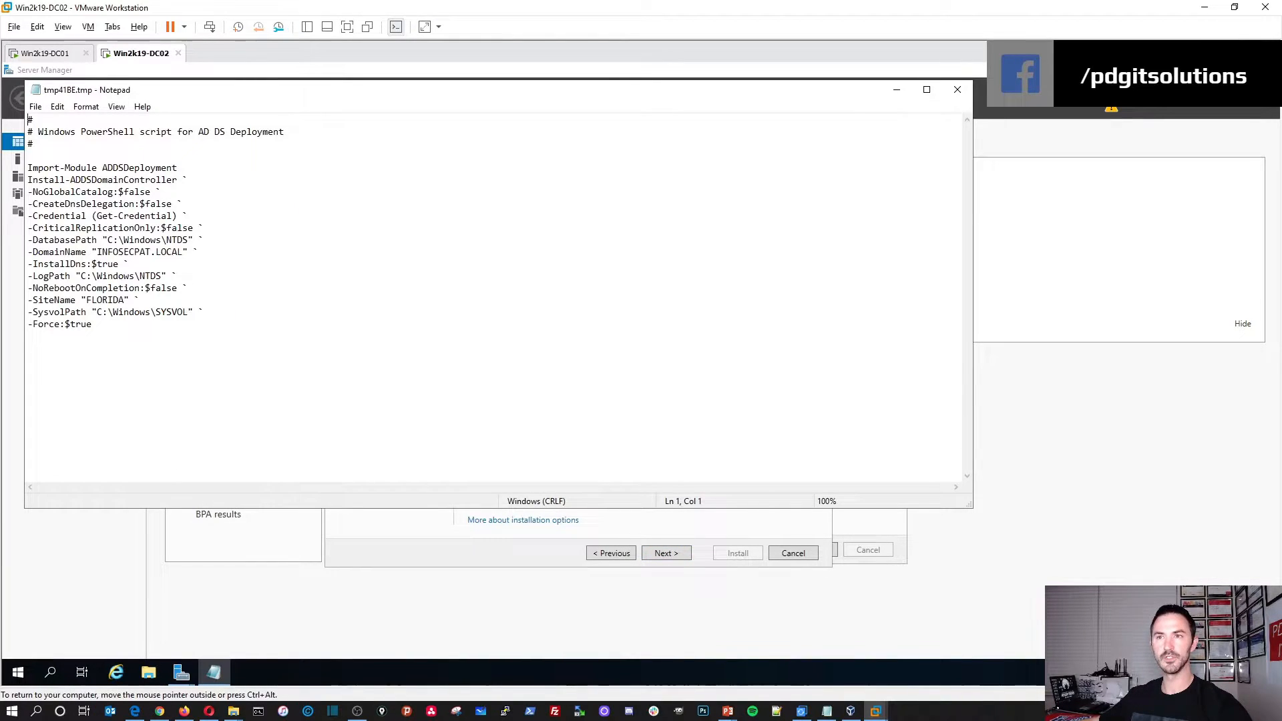
{"action": "left_click_drag", "start_coordinate": [97, 252], "coordinate": [180, 252]}
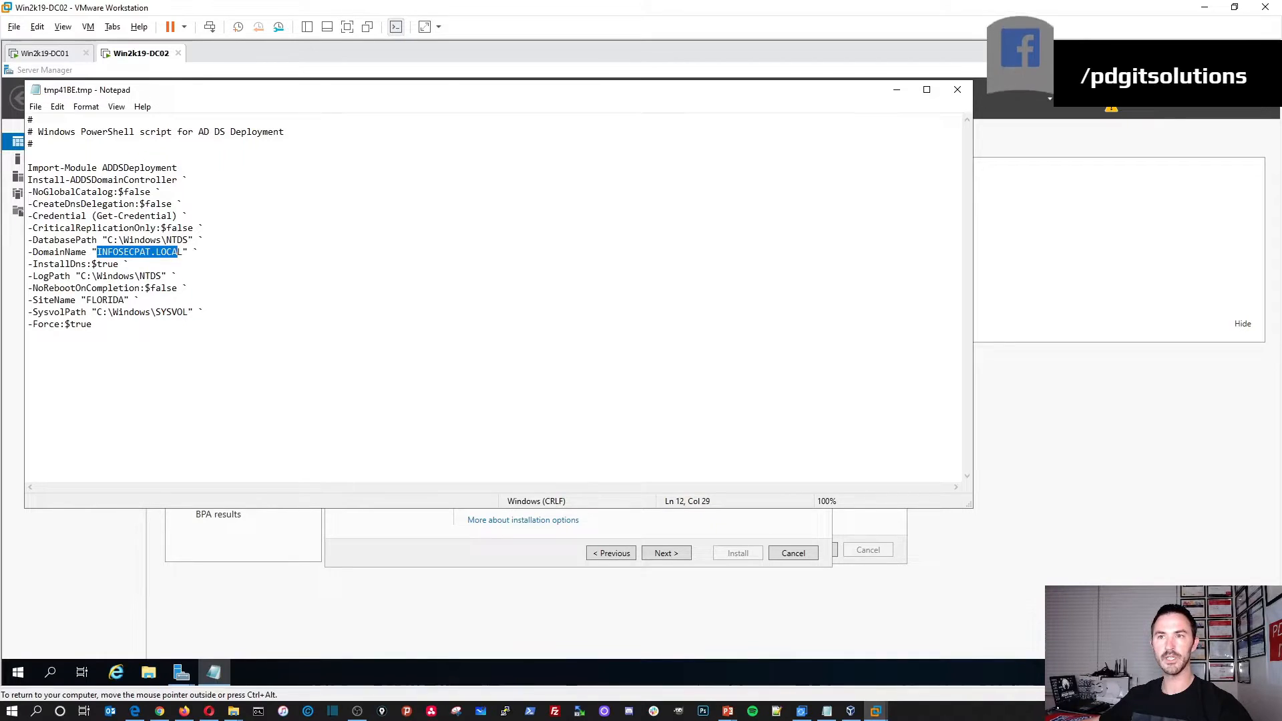
{"action": "left_click_drag", "start_coordinate": [81, 300], "coordinate": [134, 300]}
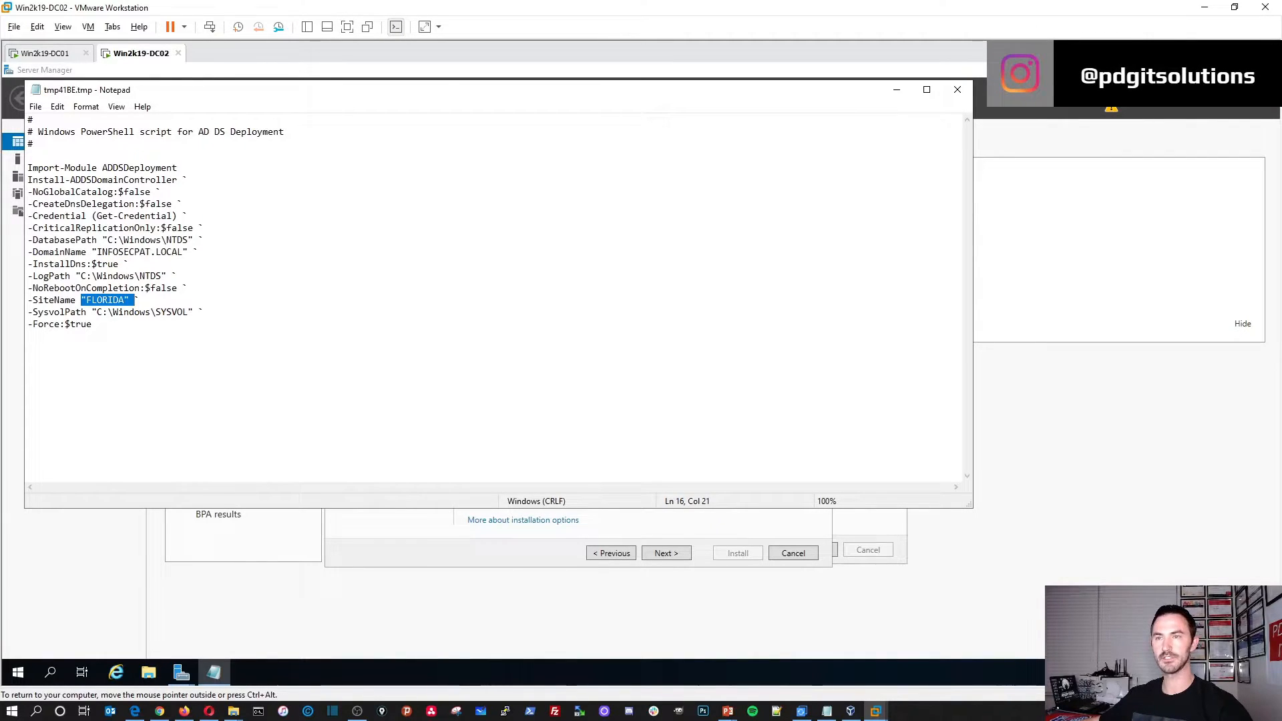
{"action": "left_click", "coordinate": [958, 89]}
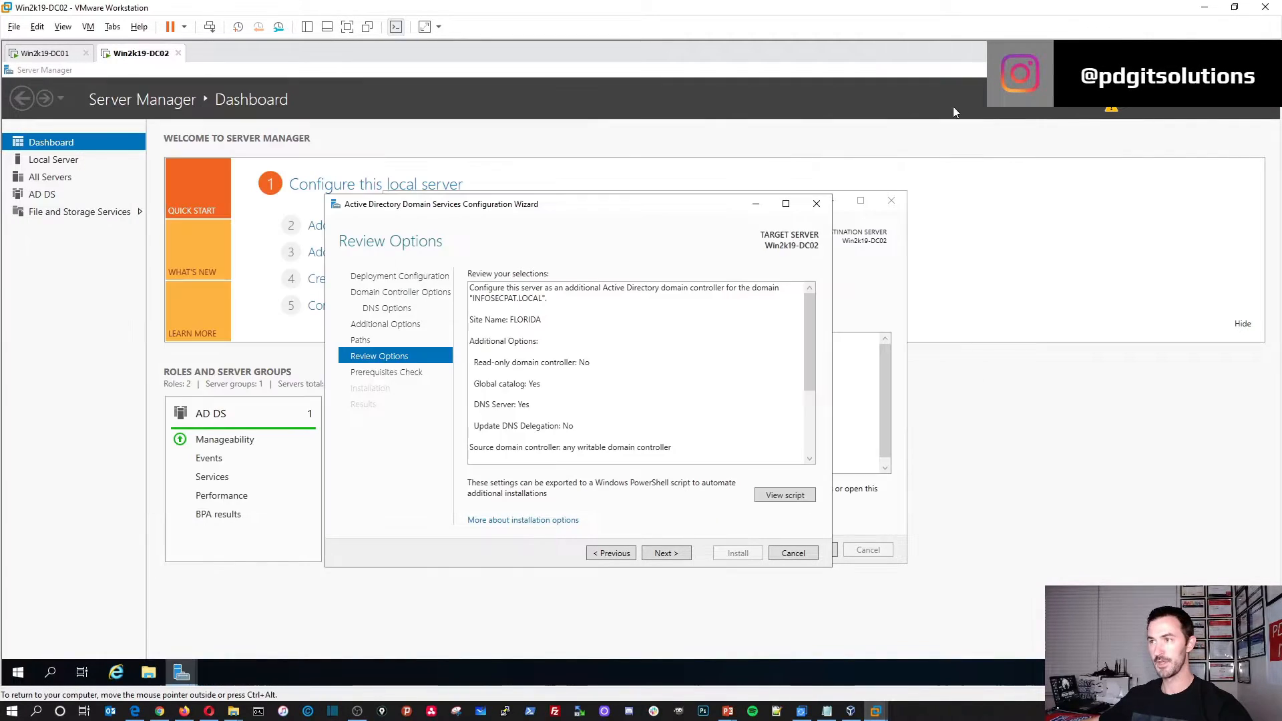
- Run the prerequisites check and start installing the domain controller
{"action": "left_click", "coordinate": [665, 553]}
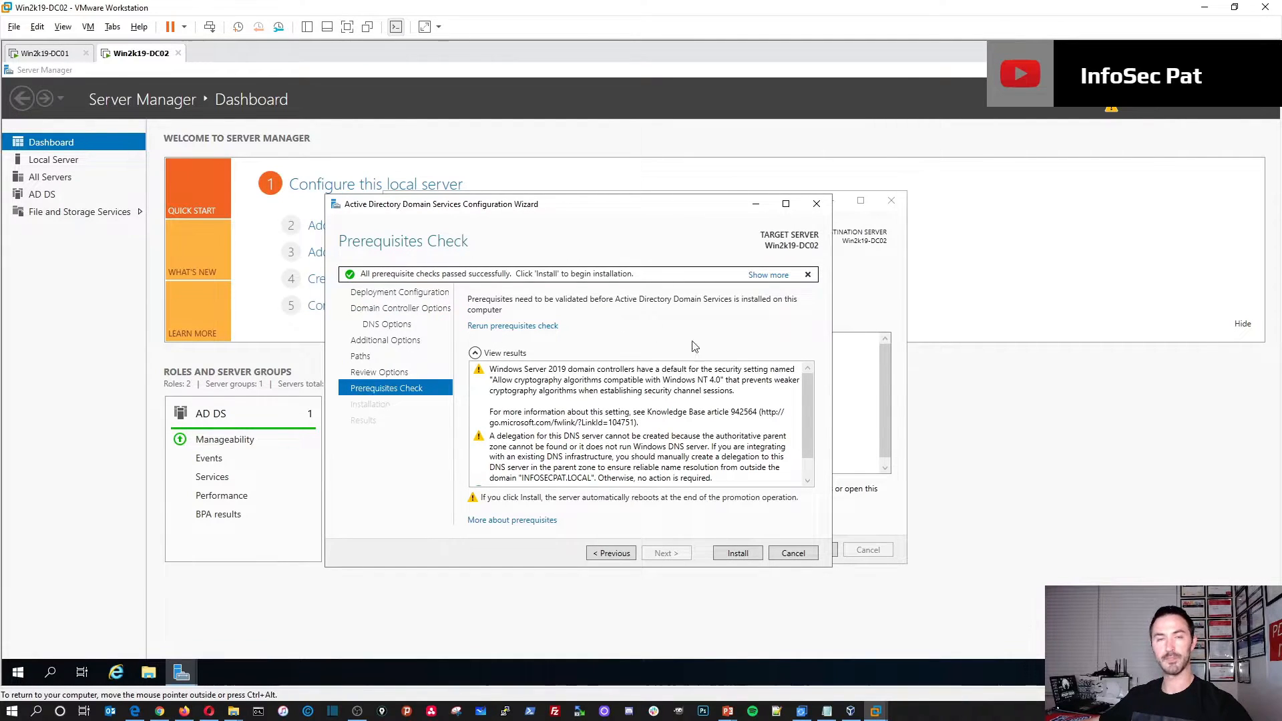
{"action": "left_click", "coordinate": [728, 553]}
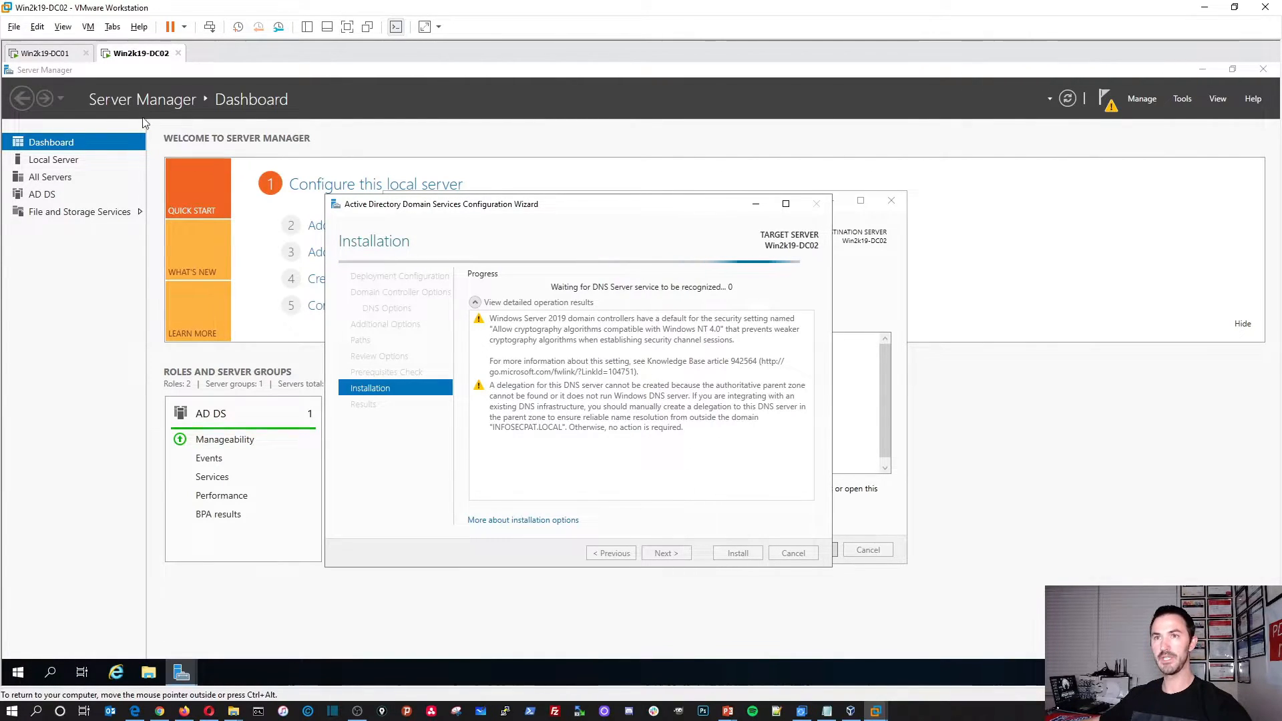
- Switch to Win2k19-DC01 and check the refreshed Domain Controllers list in Active Directory Users and Computers
{"action": "left_click", "coordinate": [44, 54]}
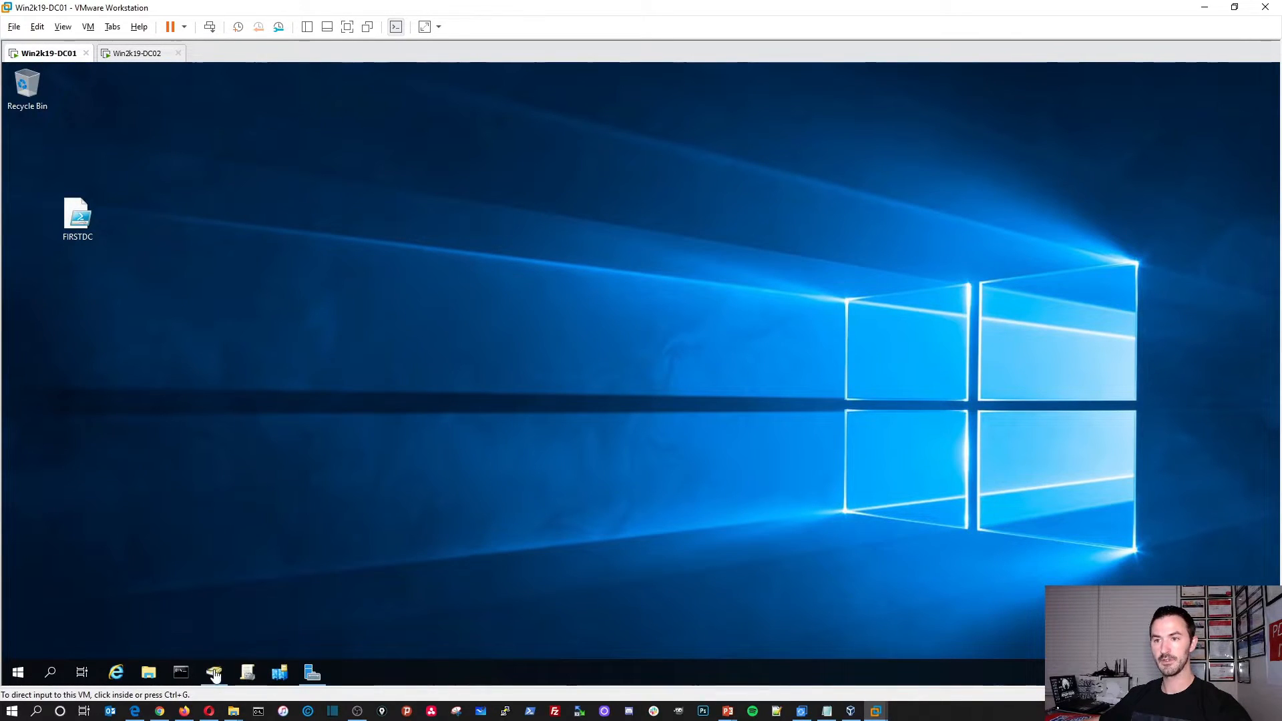
{"action": "left_click", "coordinate": [215, 674]}
{"action": "right_click", "coordinate": [289, 274]}
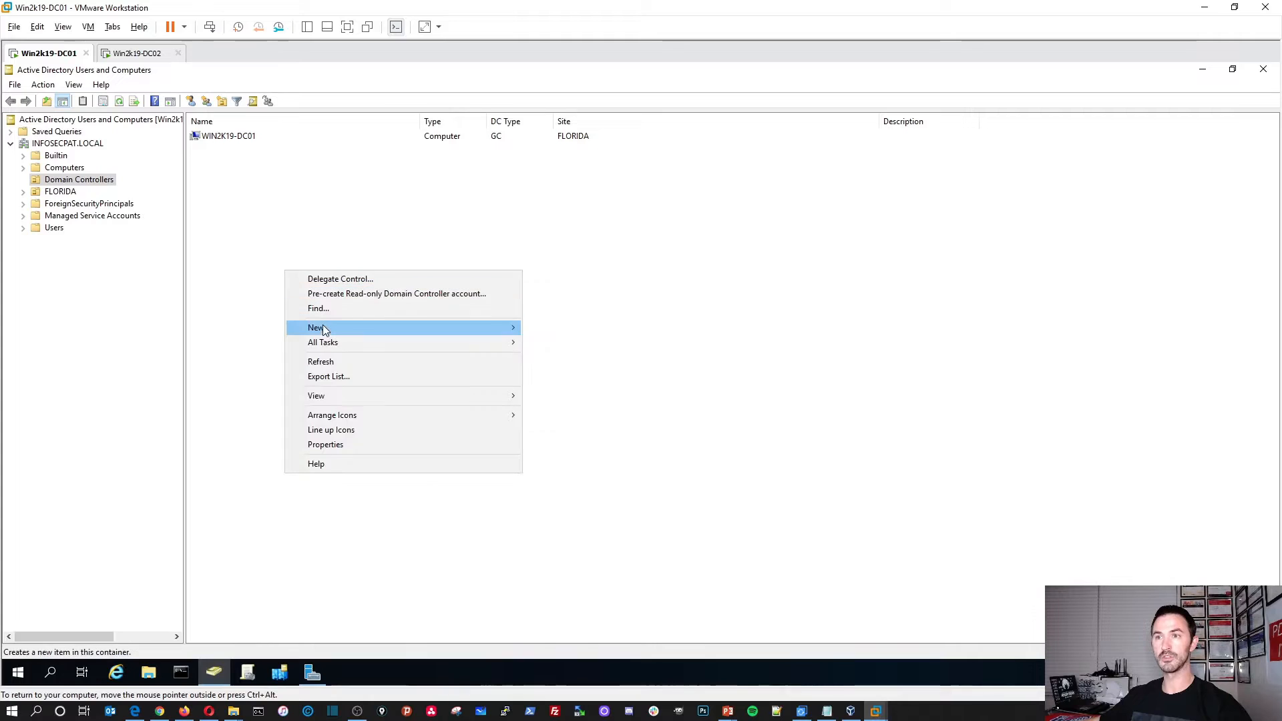
{"action": "left_click", "coordinate": [320, 364]}
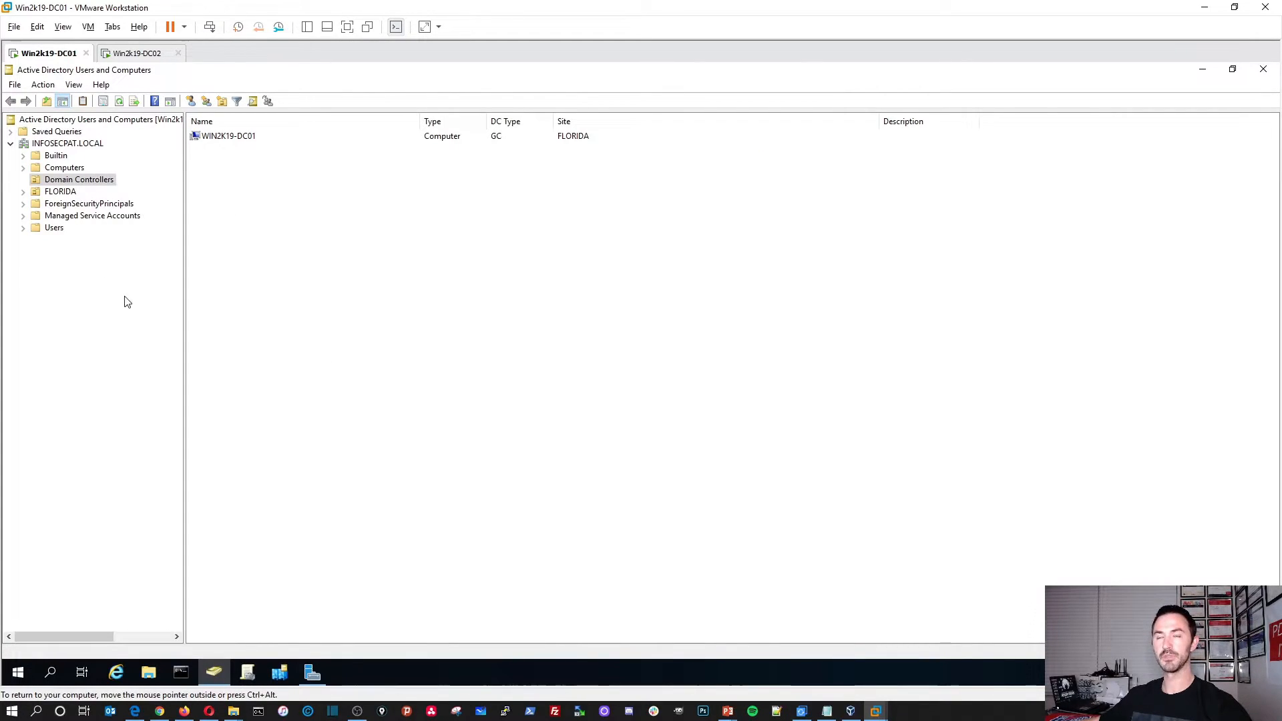
{"action": "left_click", "coordinate": [73, 144]}
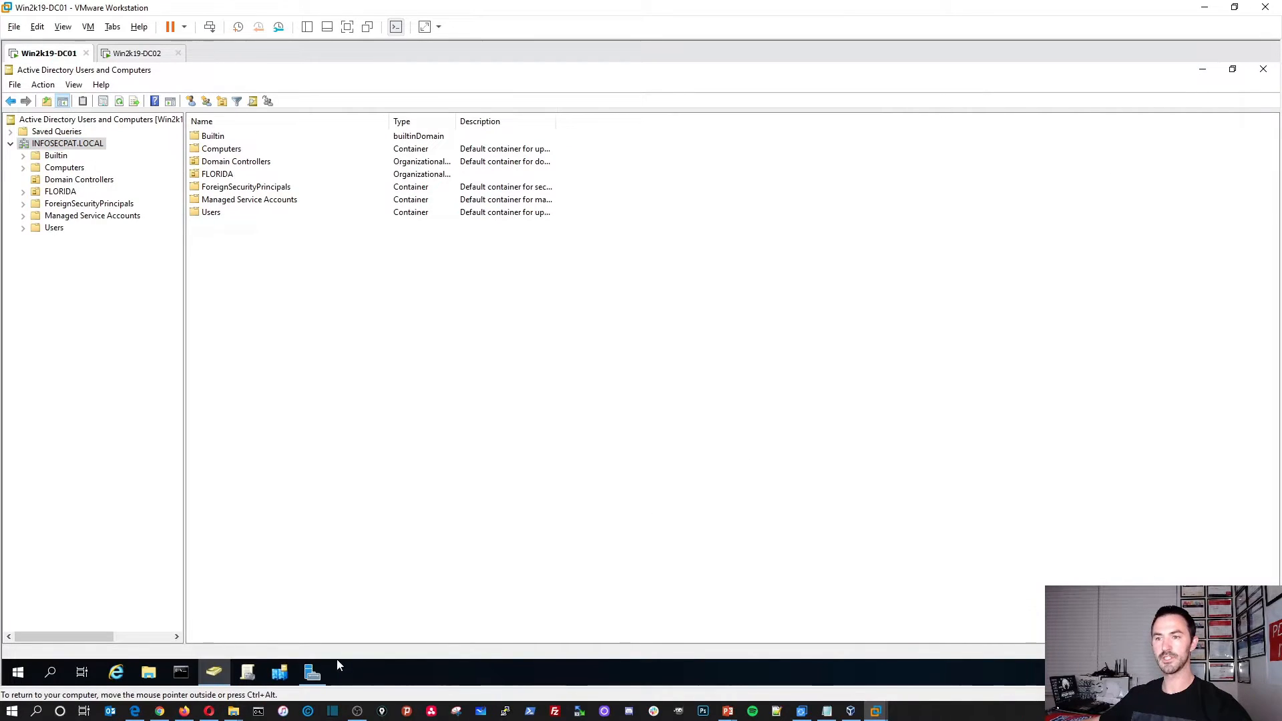
- Examine the servers of the FLORIDA site in Active Directory Sites and Services, and minimize the console
{"action": "left_click", "coordinate": [281, 675]}
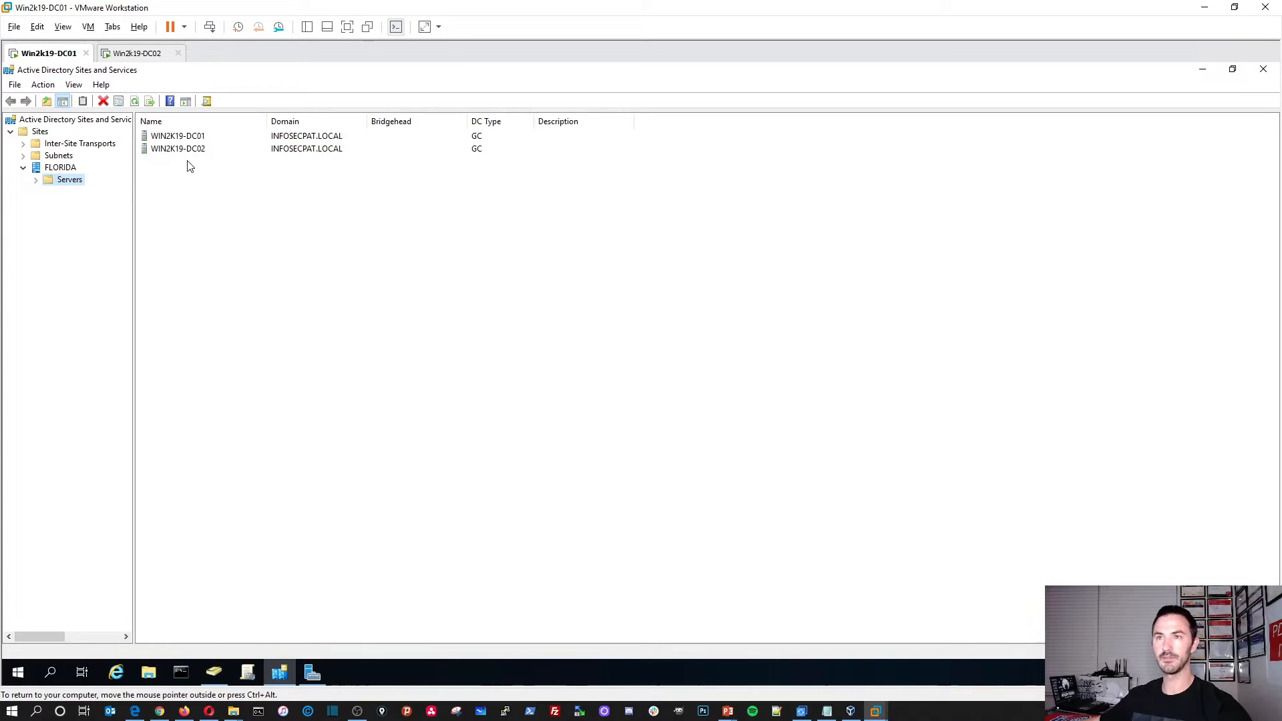
{"action": "left_click", "coordinate": [36, 181]}
{"action": "left_click", "coordinate": [61, 168]}
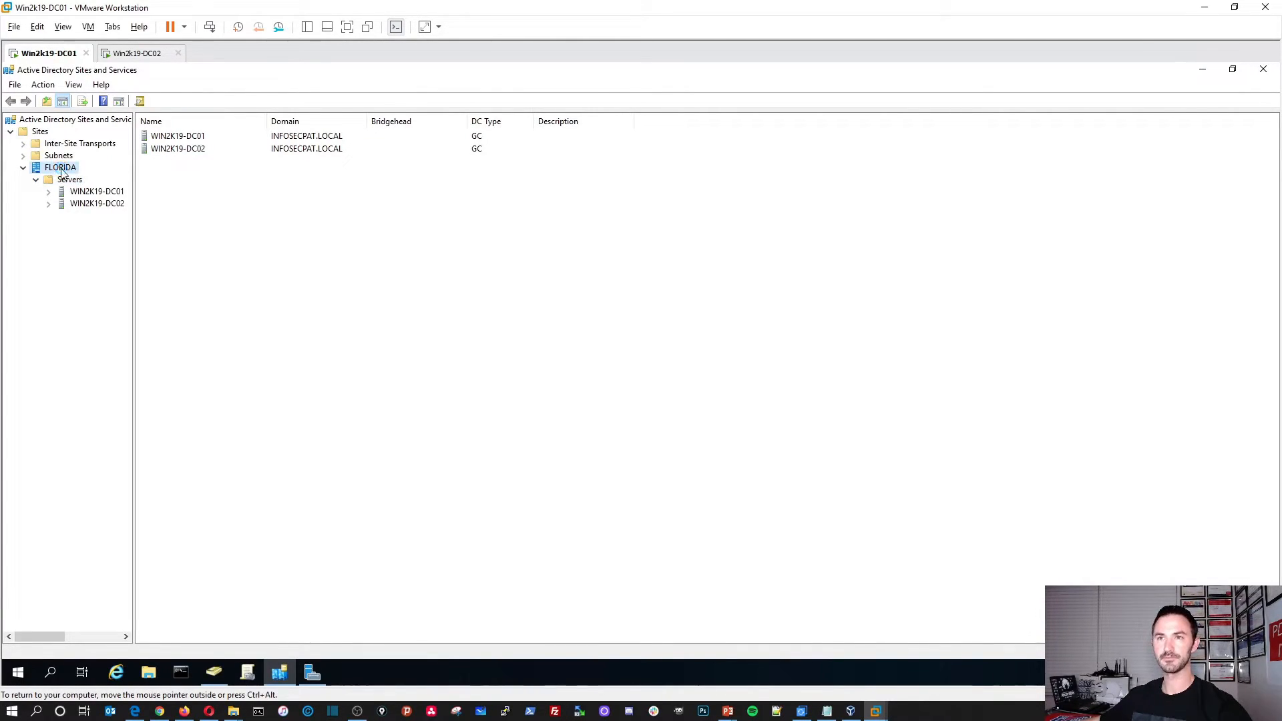
{"action": "double_click", "coordinate": [156, 136]}
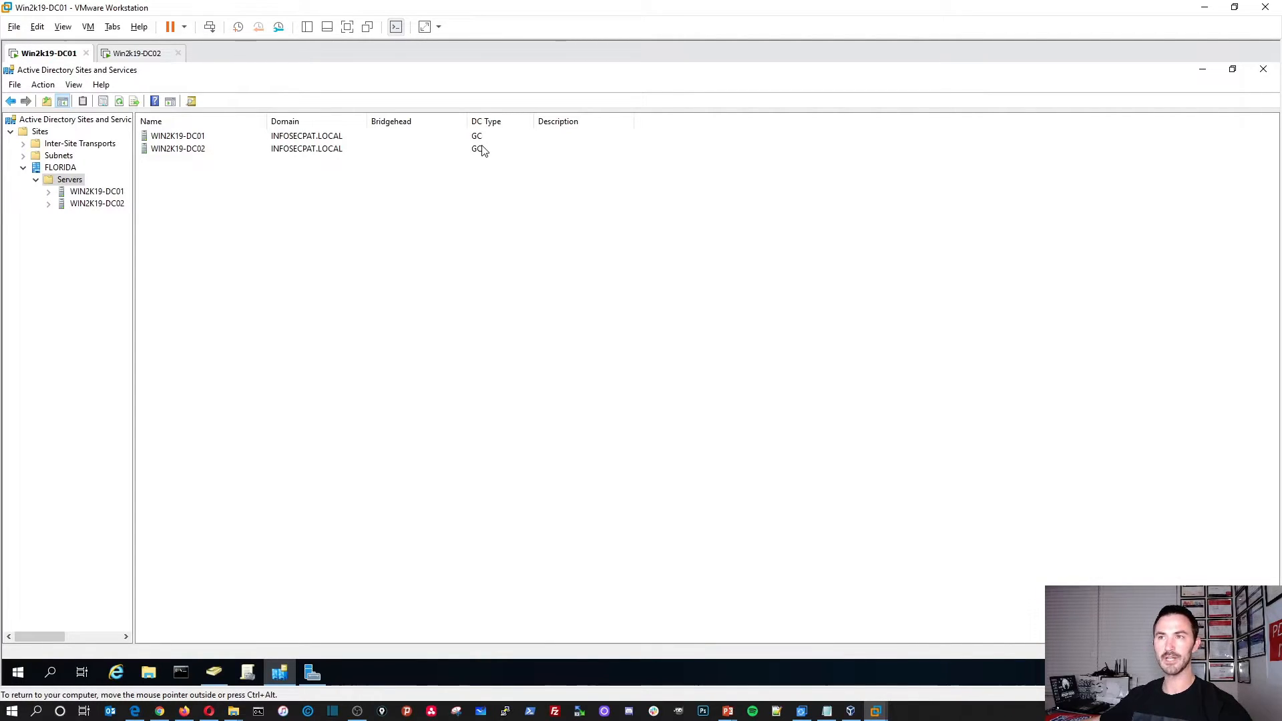
{"action": "left_click", "coordinate": [1202, 70]}
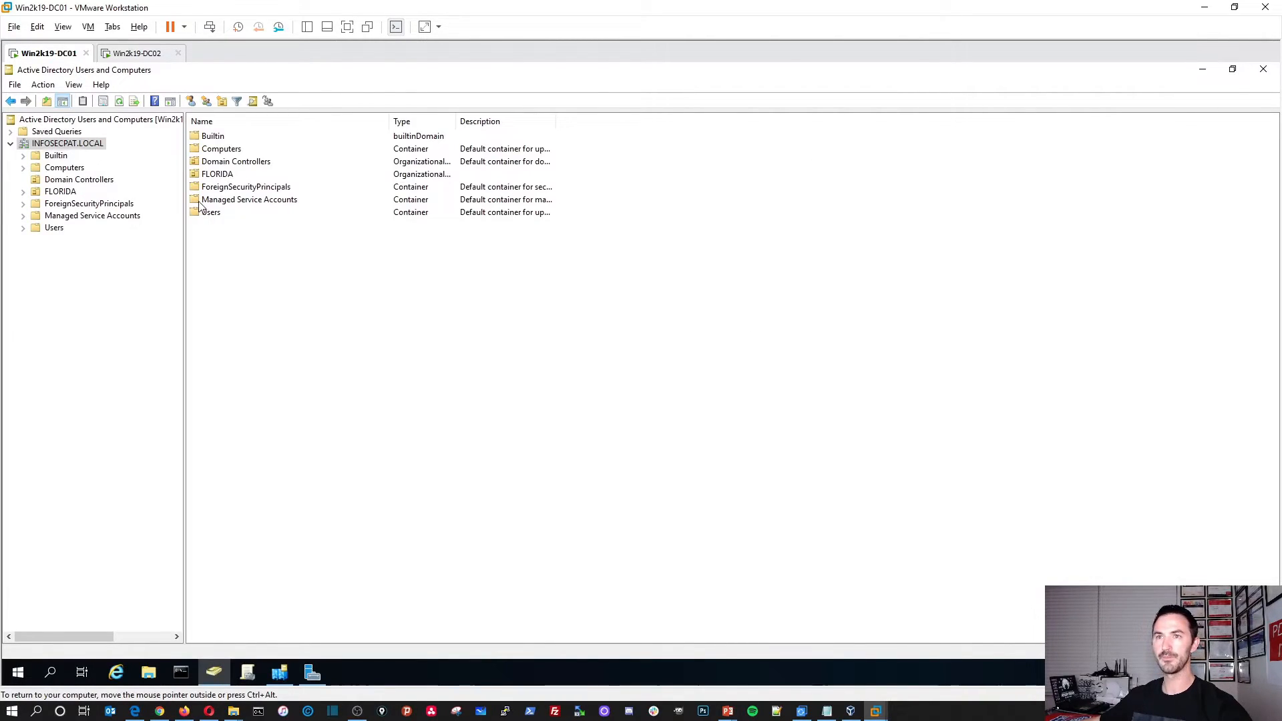
- Refresh the Domain Controllers list in Active Directory Users and Computers, and check the restart progress of Win2k19-DC02
{"action": "double_click", "coordinate": [224, 164]}
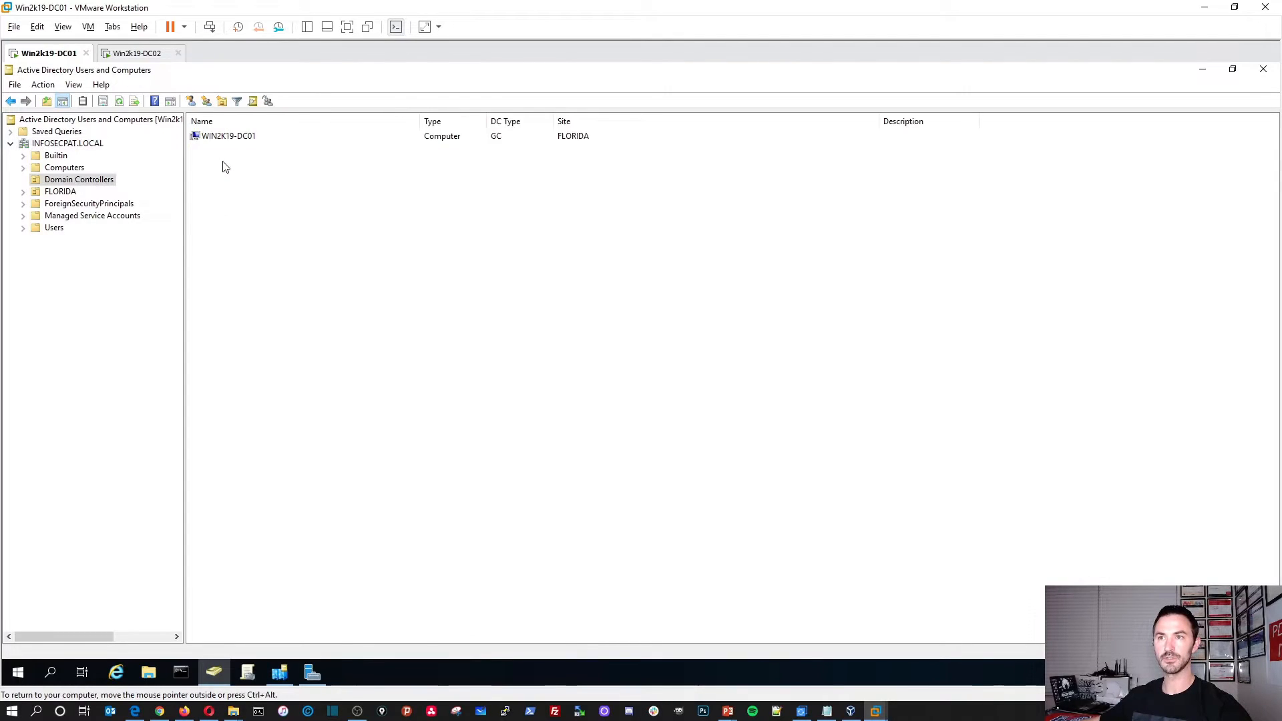
{"action": "right_click", "coordinate": [257, 191]}
{"action": "left_click", "coordinate": [287, 279]}
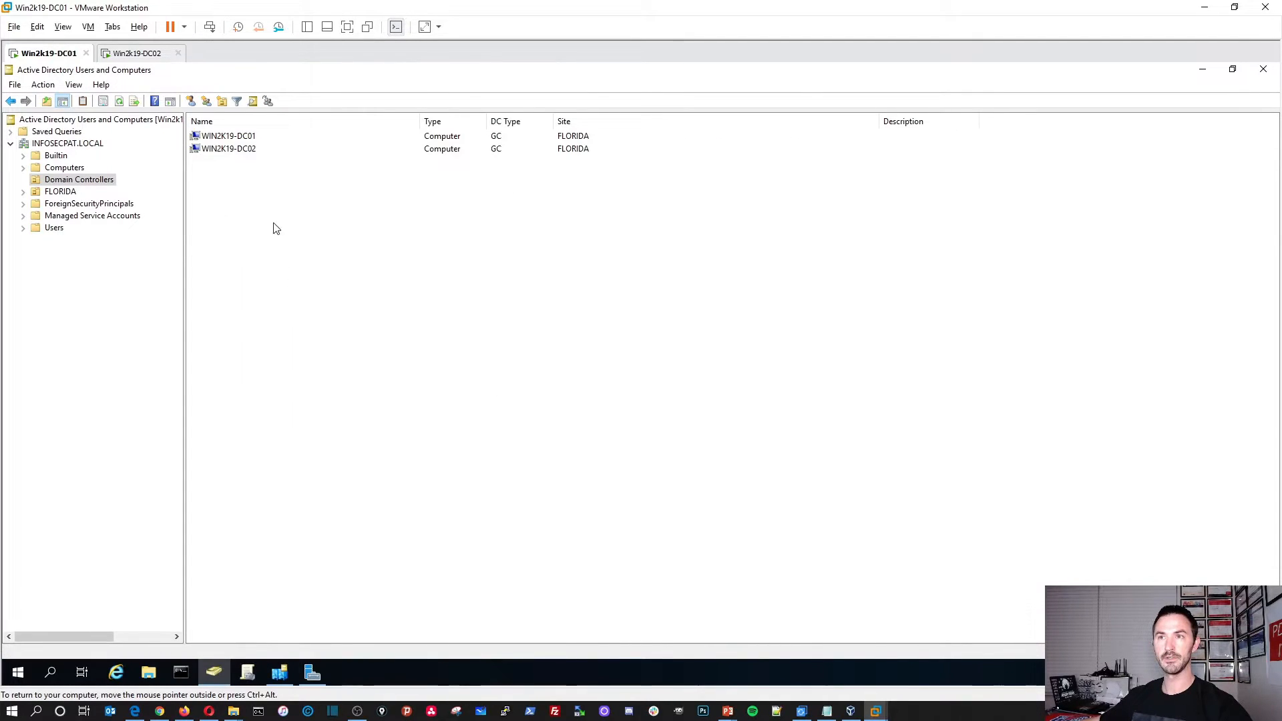
{"action": "left_click", "coordinate": [133, 59]}
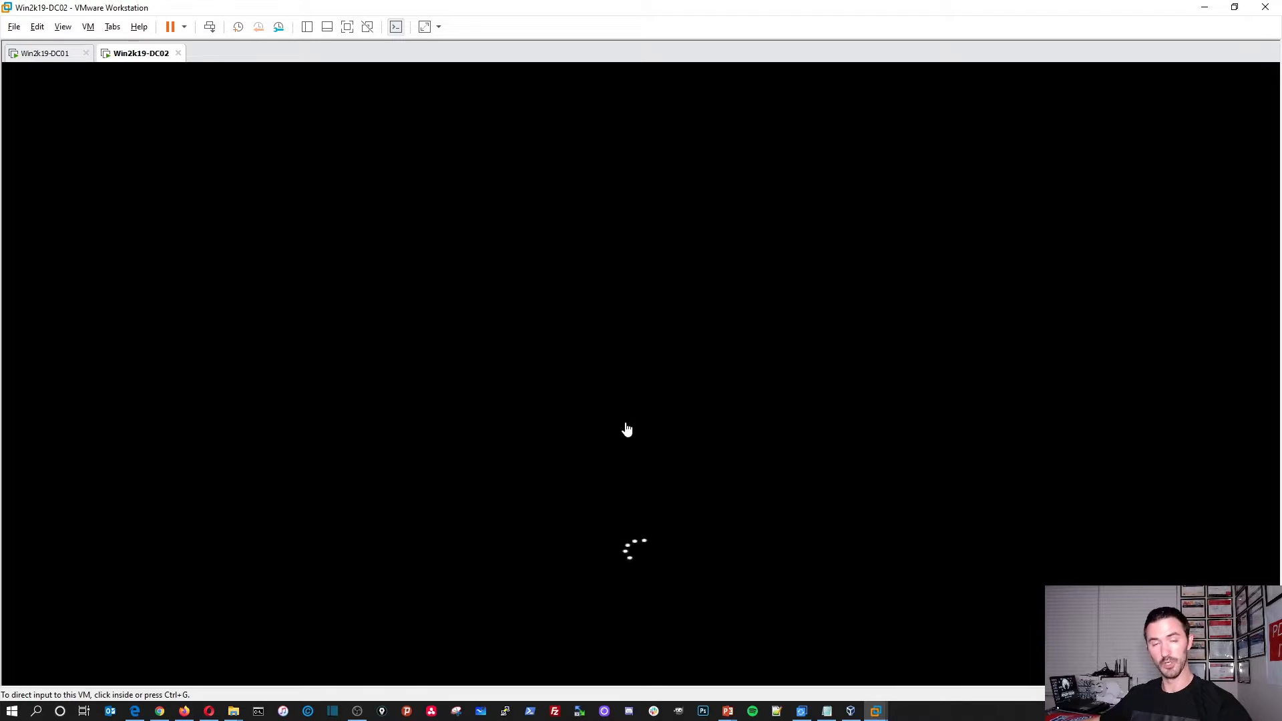
- Return to Win2k19-DC01 and check the logged-on account with whoami in a maximized Command Prompt
{"action": "left_click", "coordinate": [49, 56]}
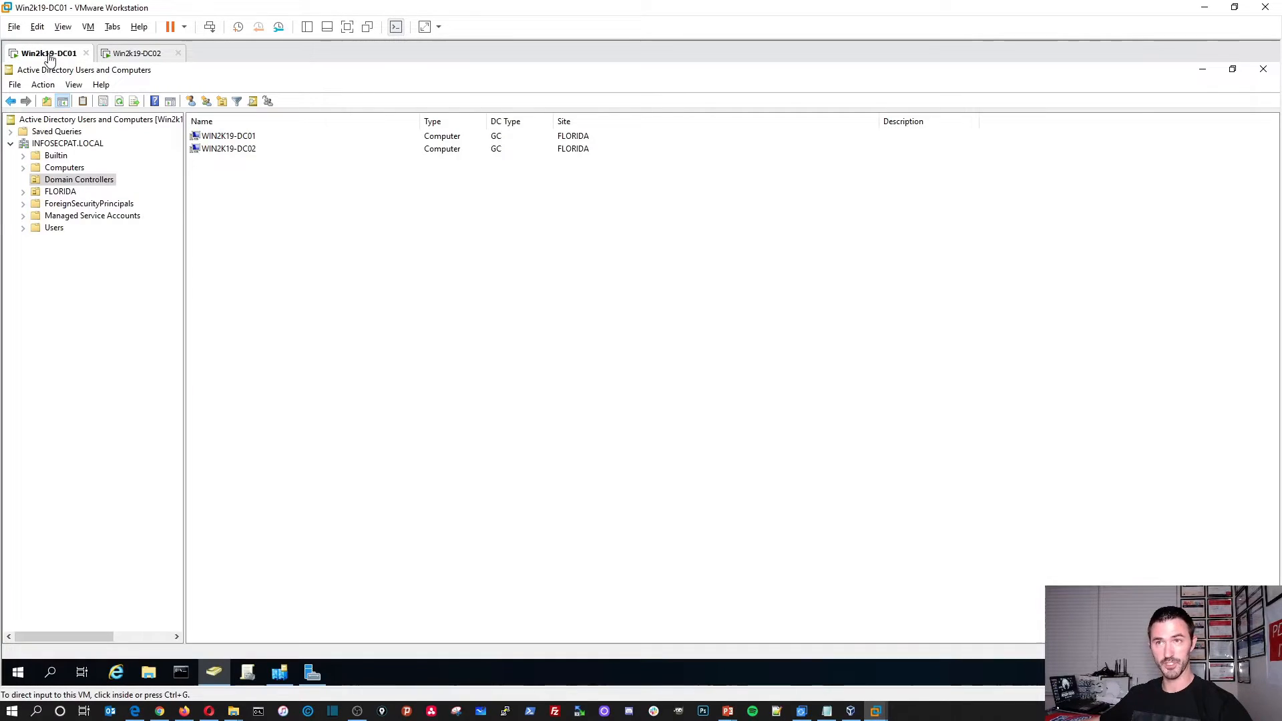
{"action": "left_click", "coordinate": [181, 672]}
{"action": "left_click_drag", "start_coordinate": [531, 175], "coordinate": [590, 134]}
{"action": "double_click", "coordinate": [589, 133]}
{"action": "left_click", "coordinate": [454, 295]}
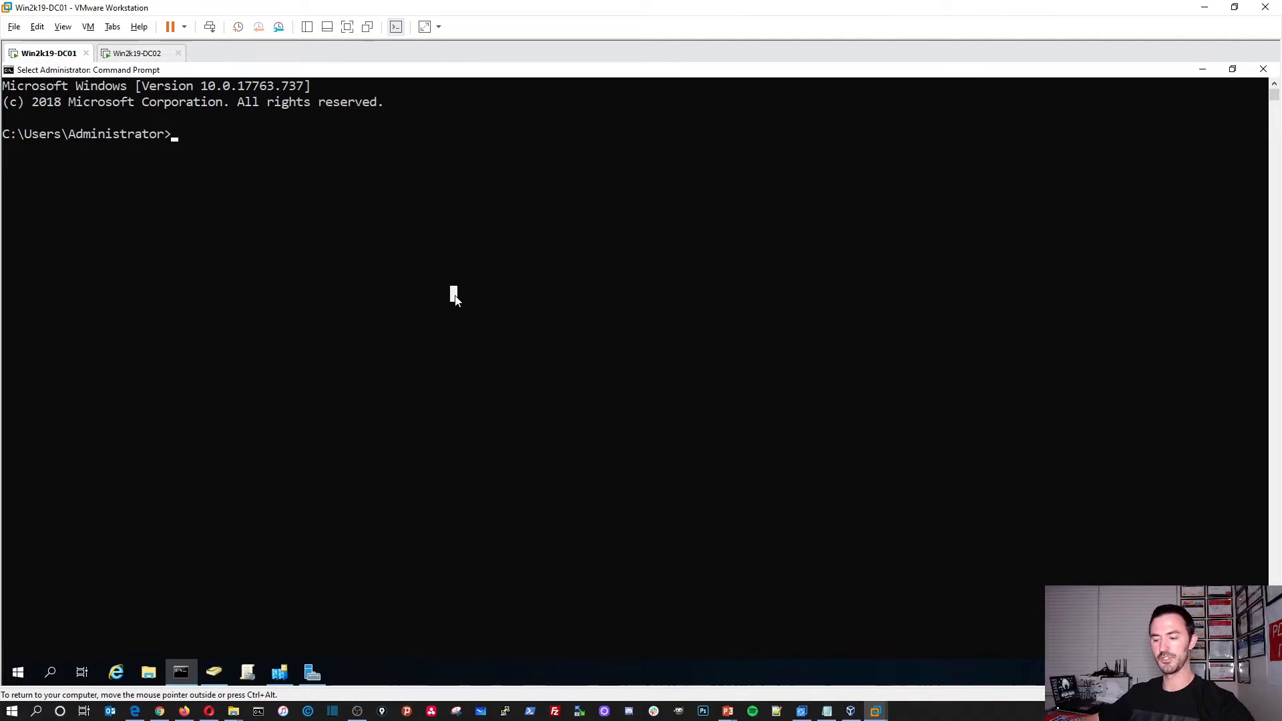
{"action": "type", "text": "who"}
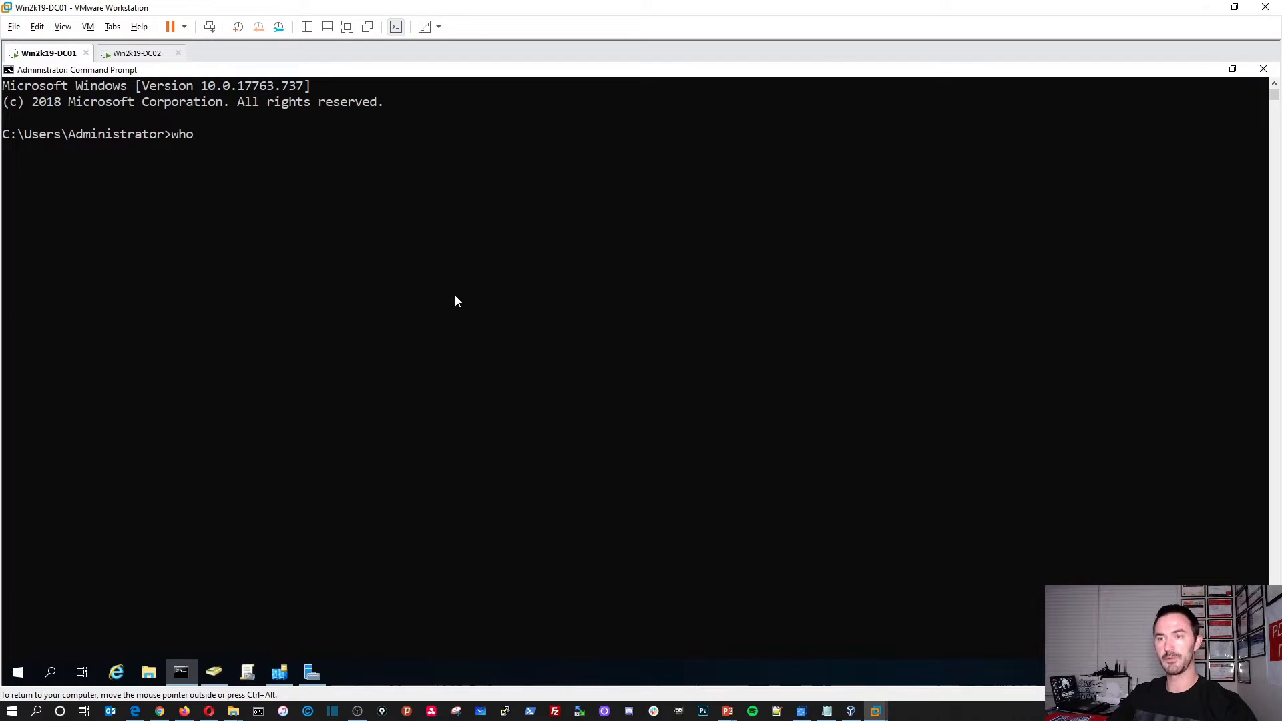
{"action": "type", "text": "ami"}
{"action": "key", "text": "Return"}
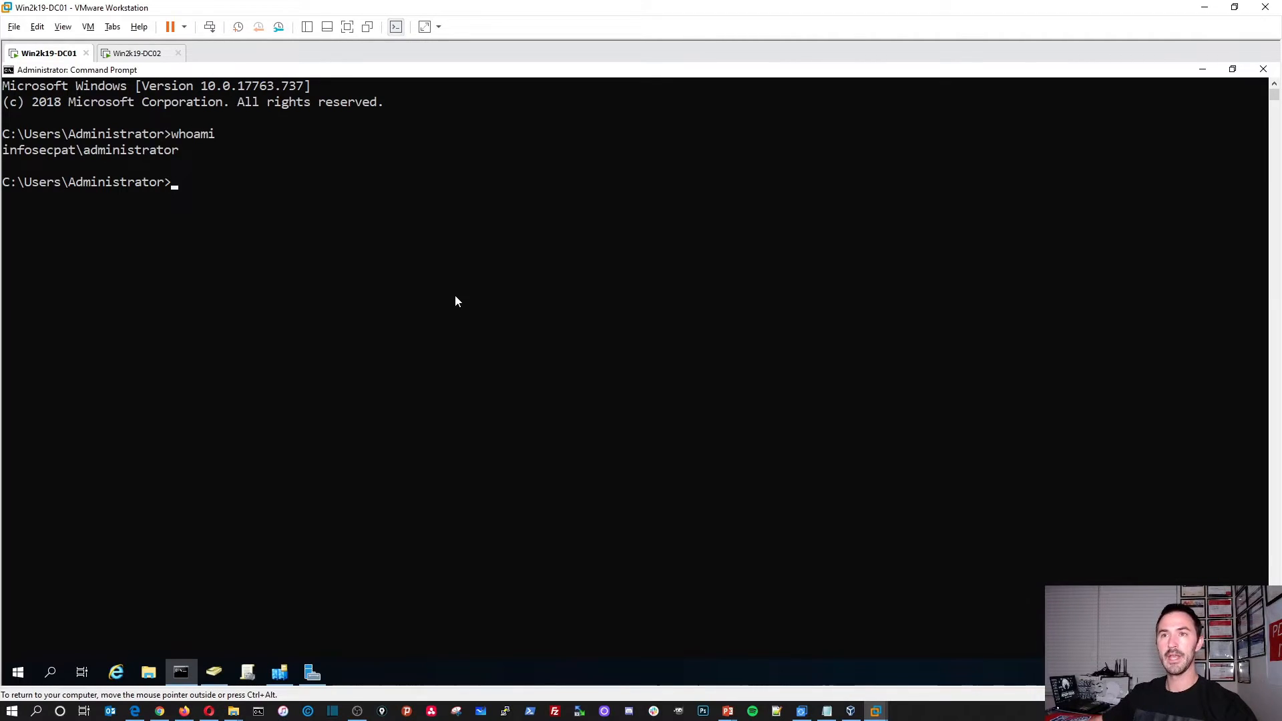
{"action": "left_click_drag", "start_coordinate": [184, 151], "coordinate": [3, 152]}
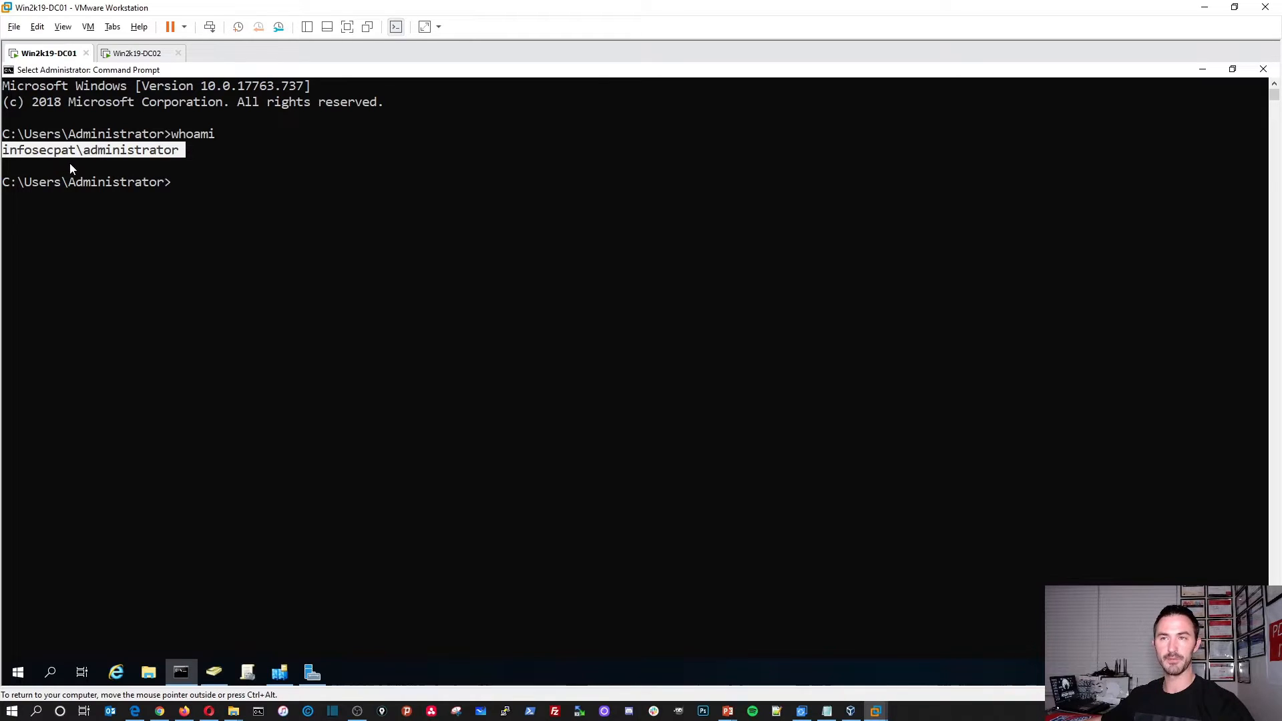
- List the environment variables with the set command, examine the user domain entries, and close the Command Prompt
{"action": "left_click", "coordinate": [251, 196]}
{"action": "type", "text": "set"}
{"action": "key", "text": "Return"}
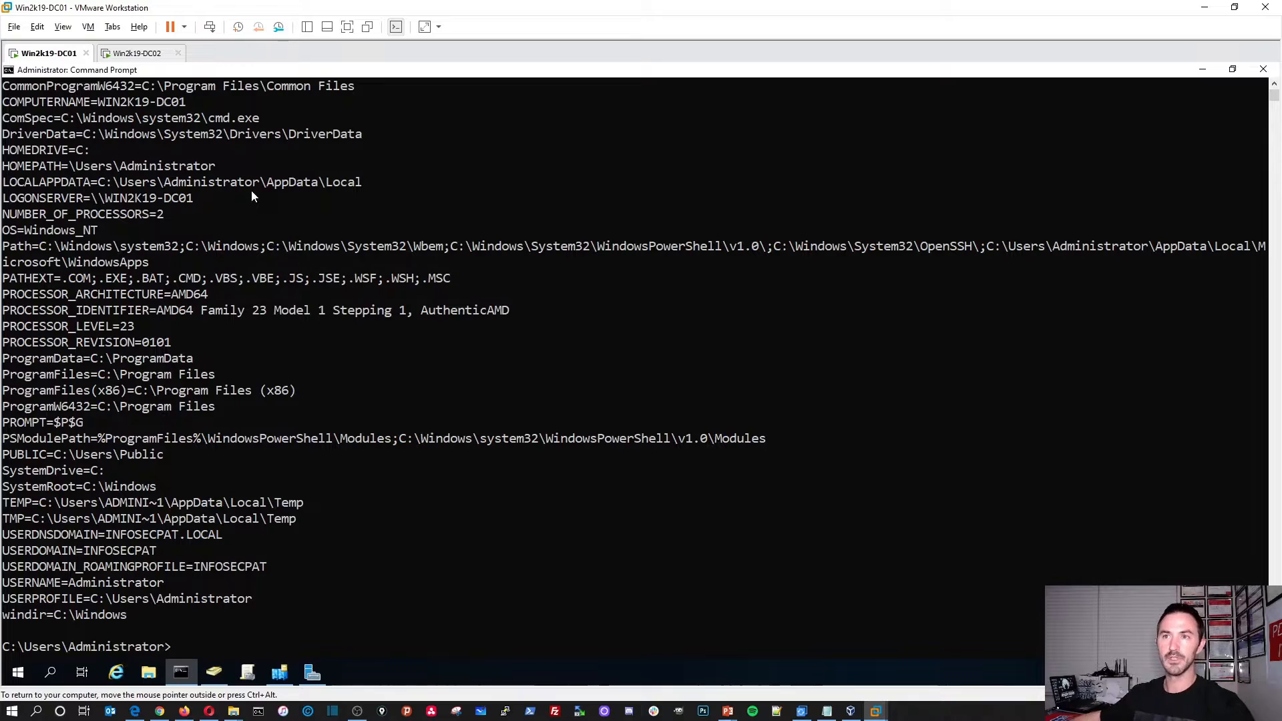
{"action": "scroll", "coordinate": [244, 475], "scroll_direction": "up", "scroll_amount": 3}
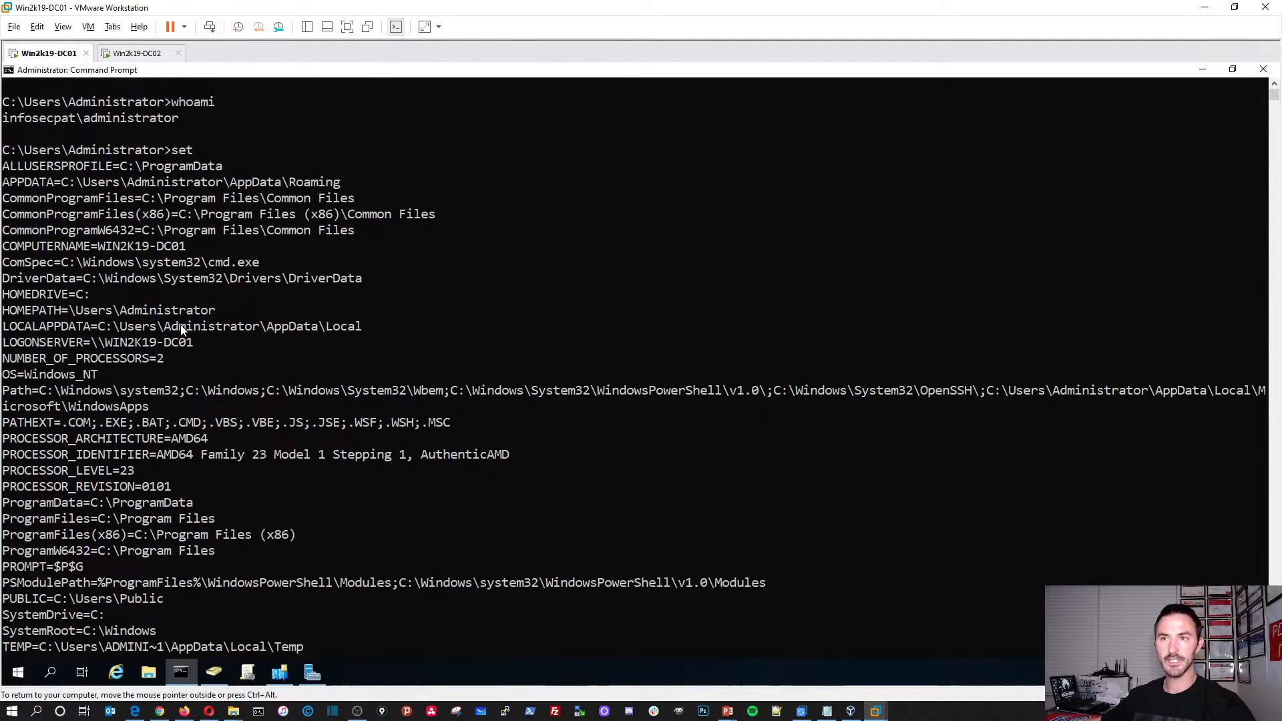
{"action": "scroll", "coordinate": [178, 479], "scroll_direction": "down", "scroll_amount": 2}
{"action": "scroll", "coordinate": [153, 502], "scroll_direction": "down", "scroll_amount": 3}
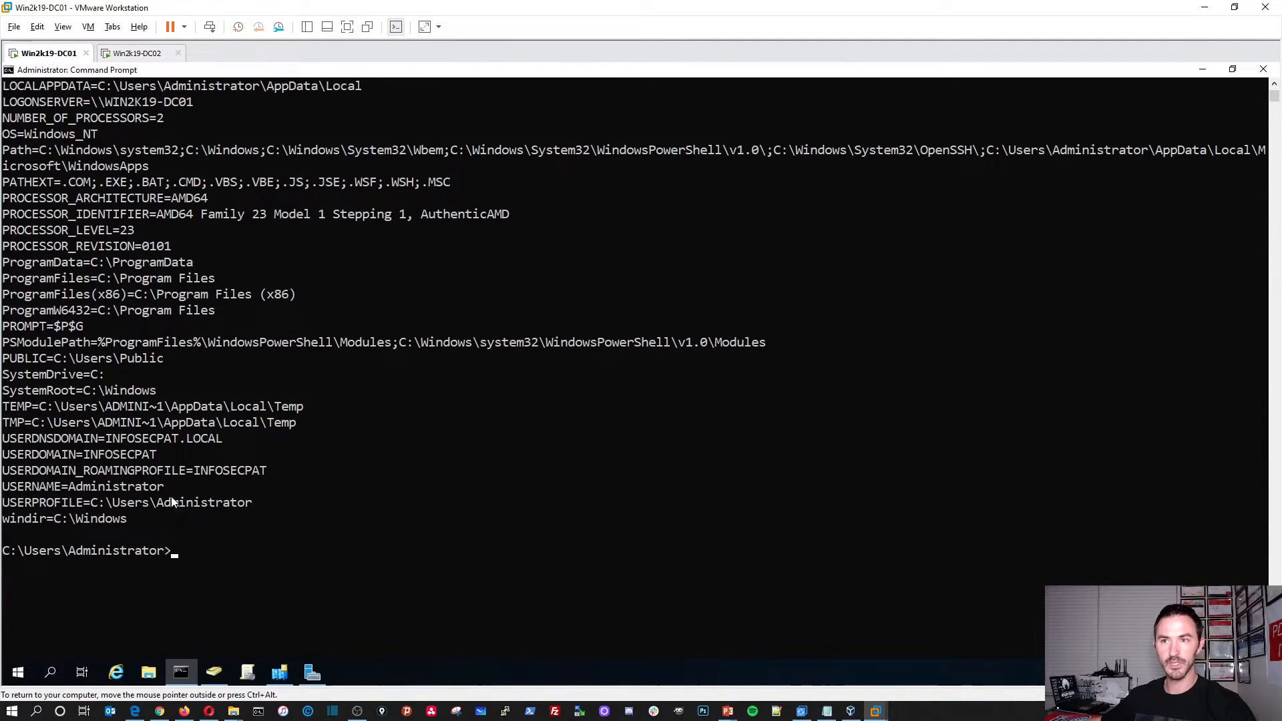
{"action": "left_click_drag", "start_coordinate": [265, 475], "coordinate": [177, 472]}
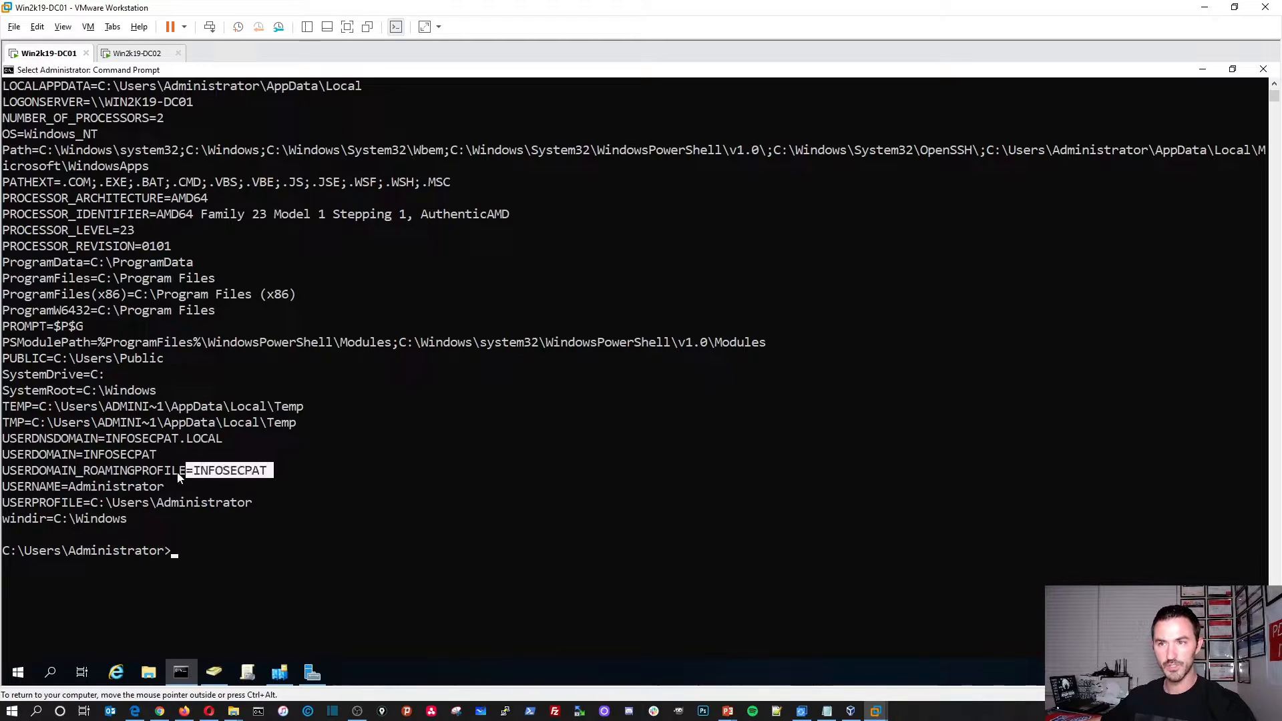
{"action": "double_click", "coordinate": [137, 456]}
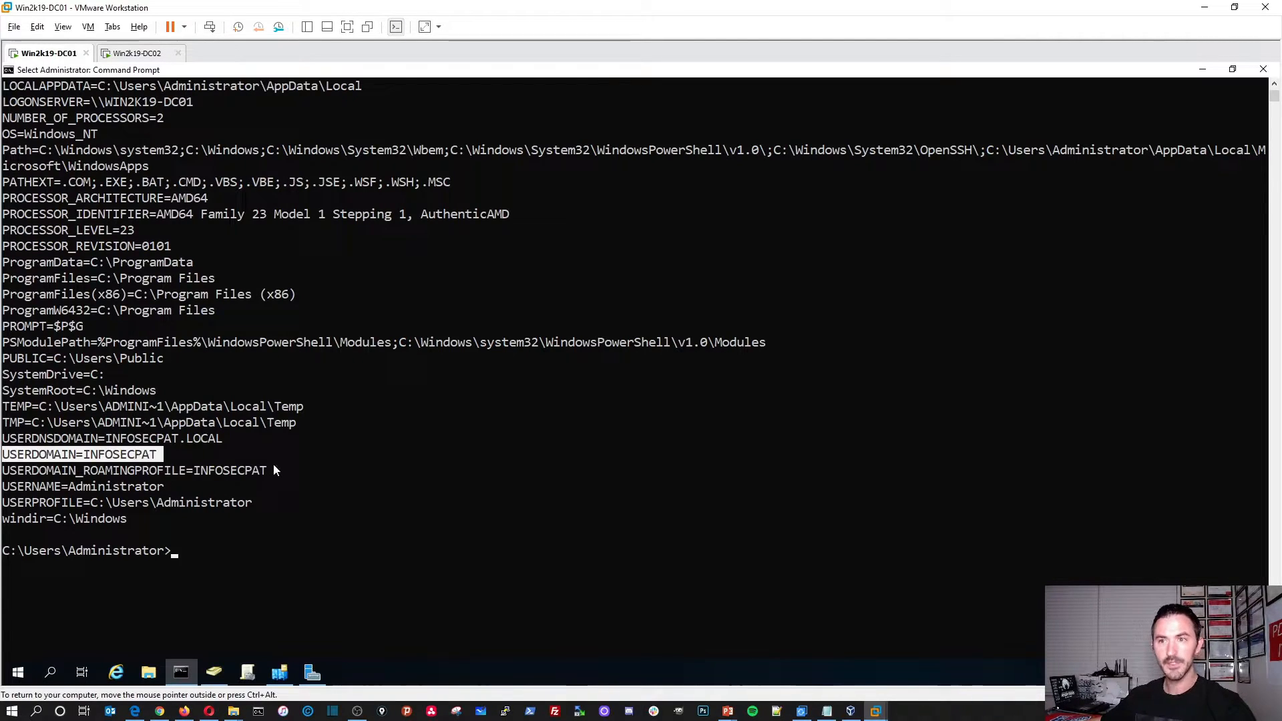
{"action": "left_click", "coordinate": [1263, 69]}
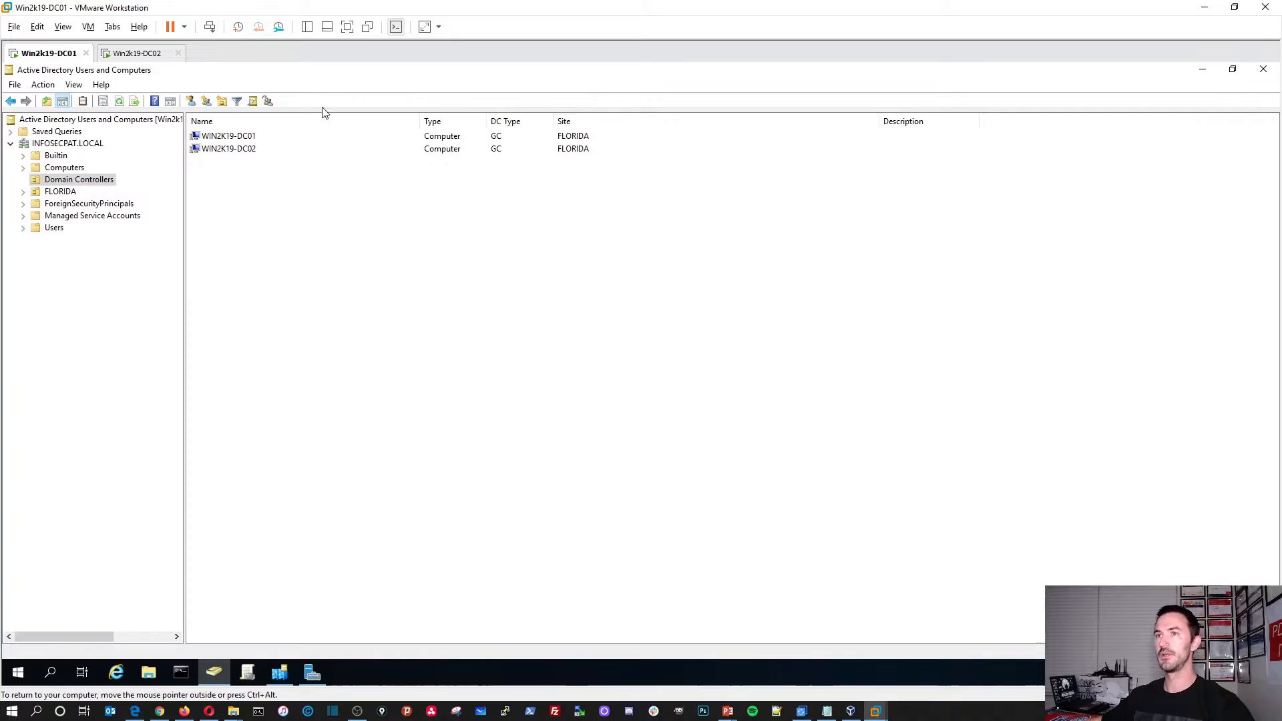
- Check the startup progress of Win2k19-DC02, and view the Firewall policy's scope in Group Policy Management on Win2k19-DC01
{"action": "left_click", "coordinate": [127, 58]}
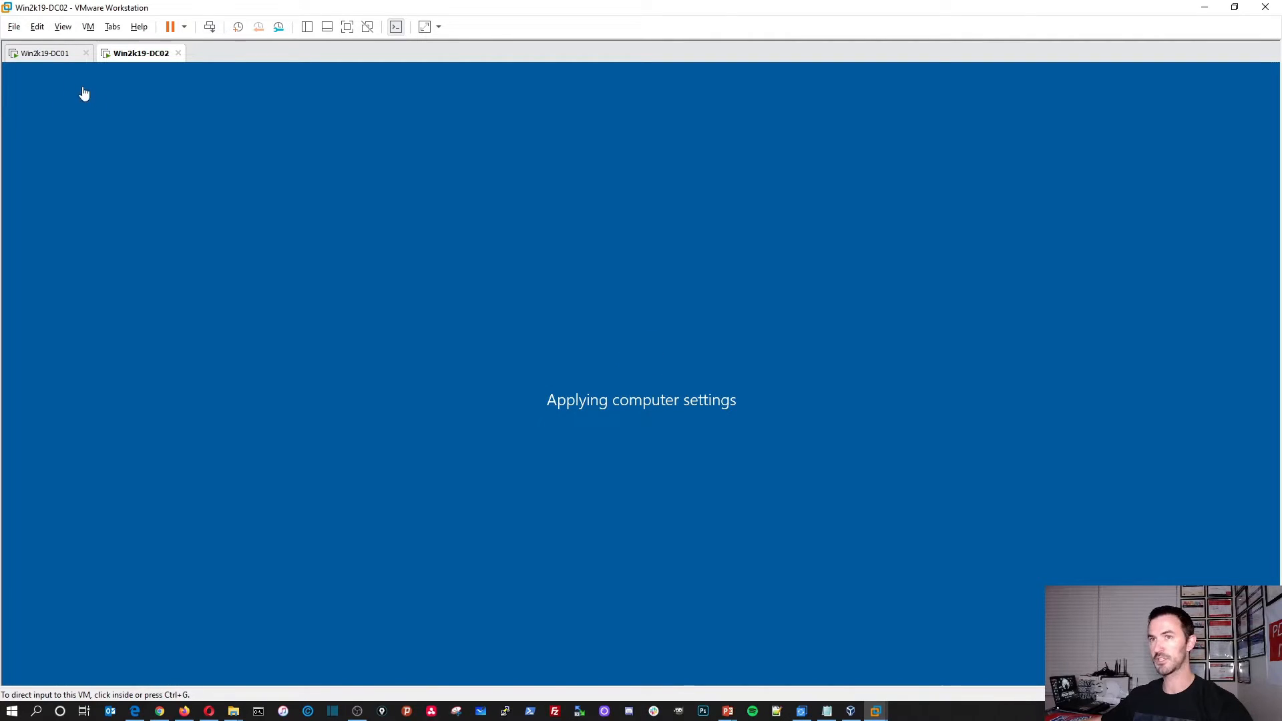
{"action": "left_click", "coordinate": [18, 53]}
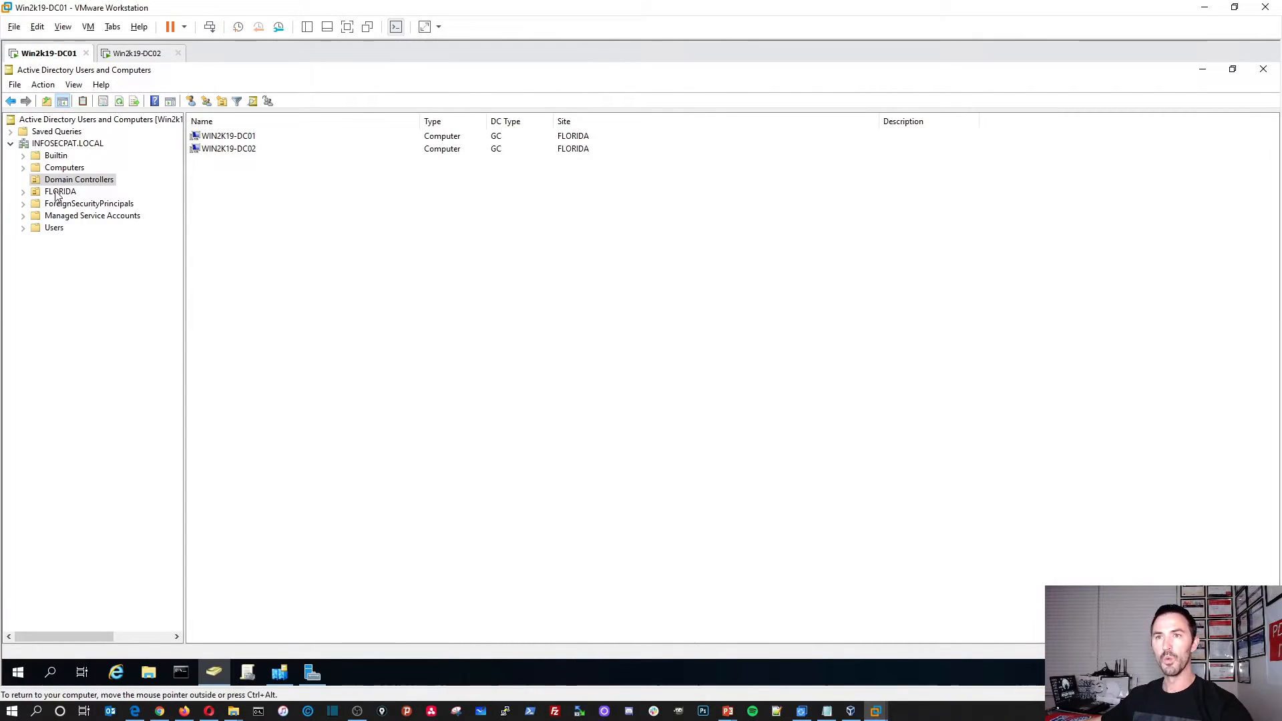
{"action": "left_click", "coordinate": [279, 673]}
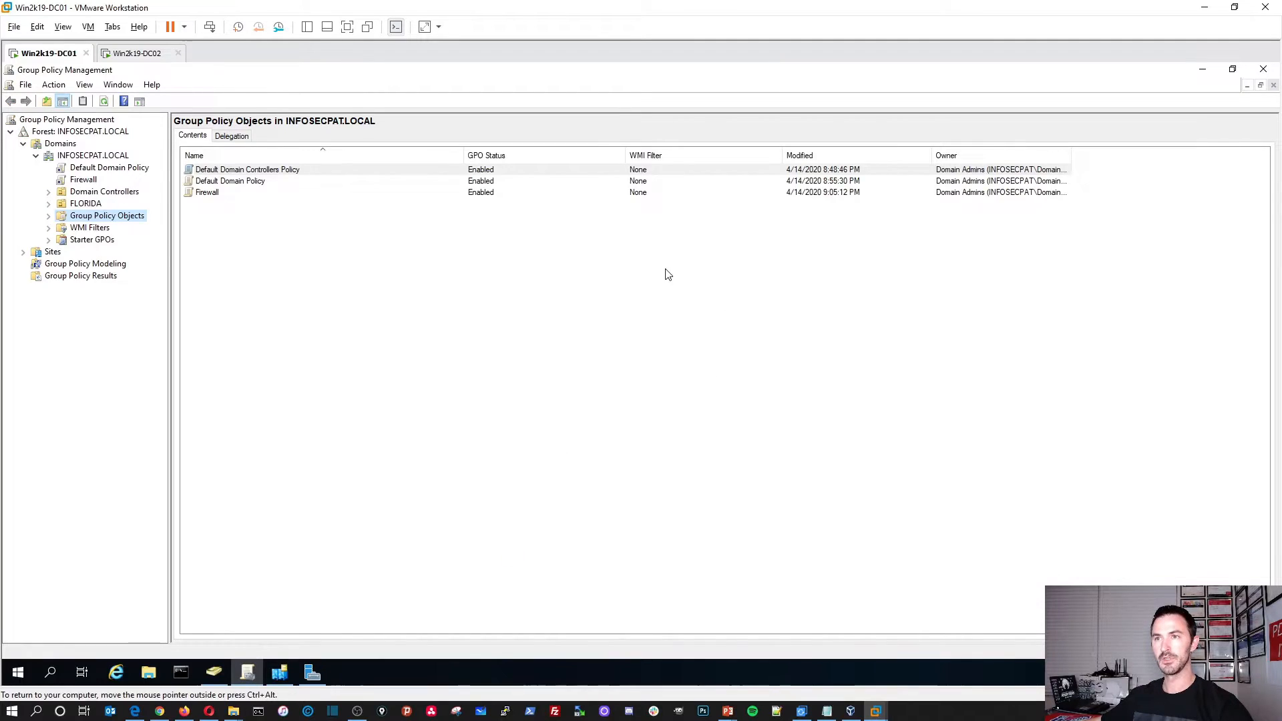
{"action": "left_click", "coordinate": [79, 181]}
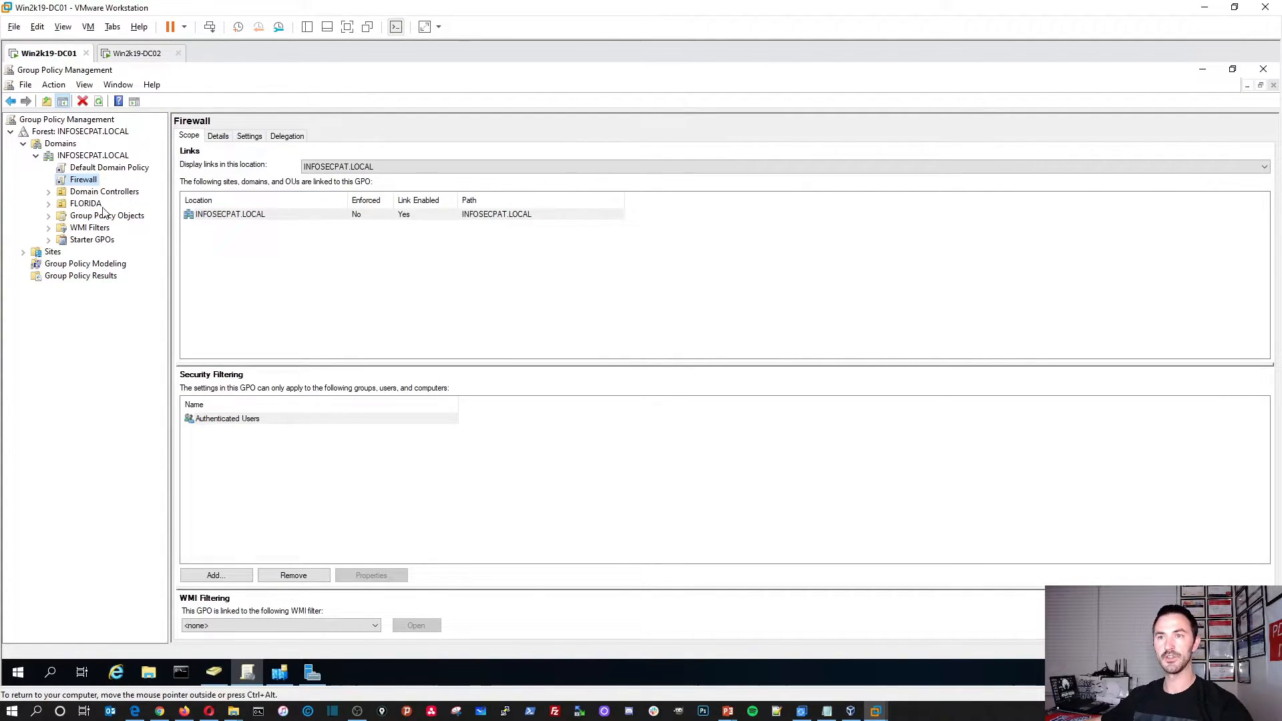
- View the containers of the INFOSECPAT.LOCAL domain in Active Directory Users and Computers, and minimize the console
{"action": "left_click", "coordinate": [209, 675]}
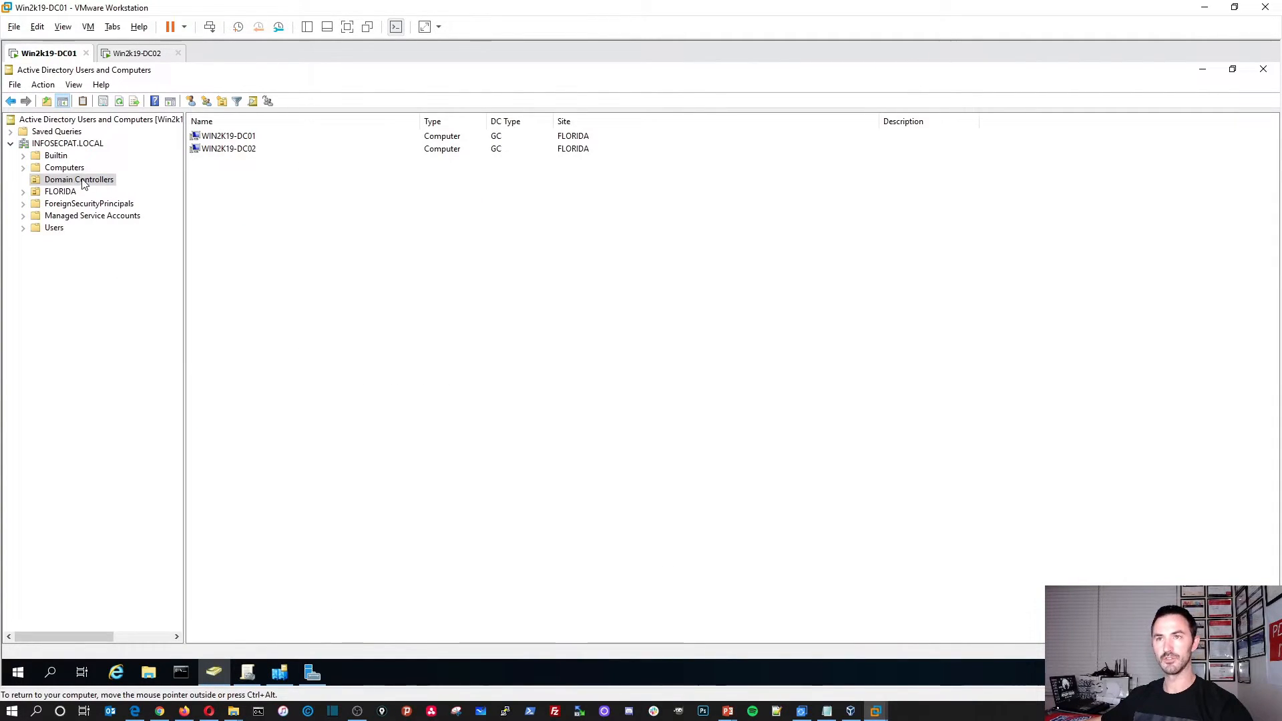
{"action": "left_click", "coordinate": [58, 146]}
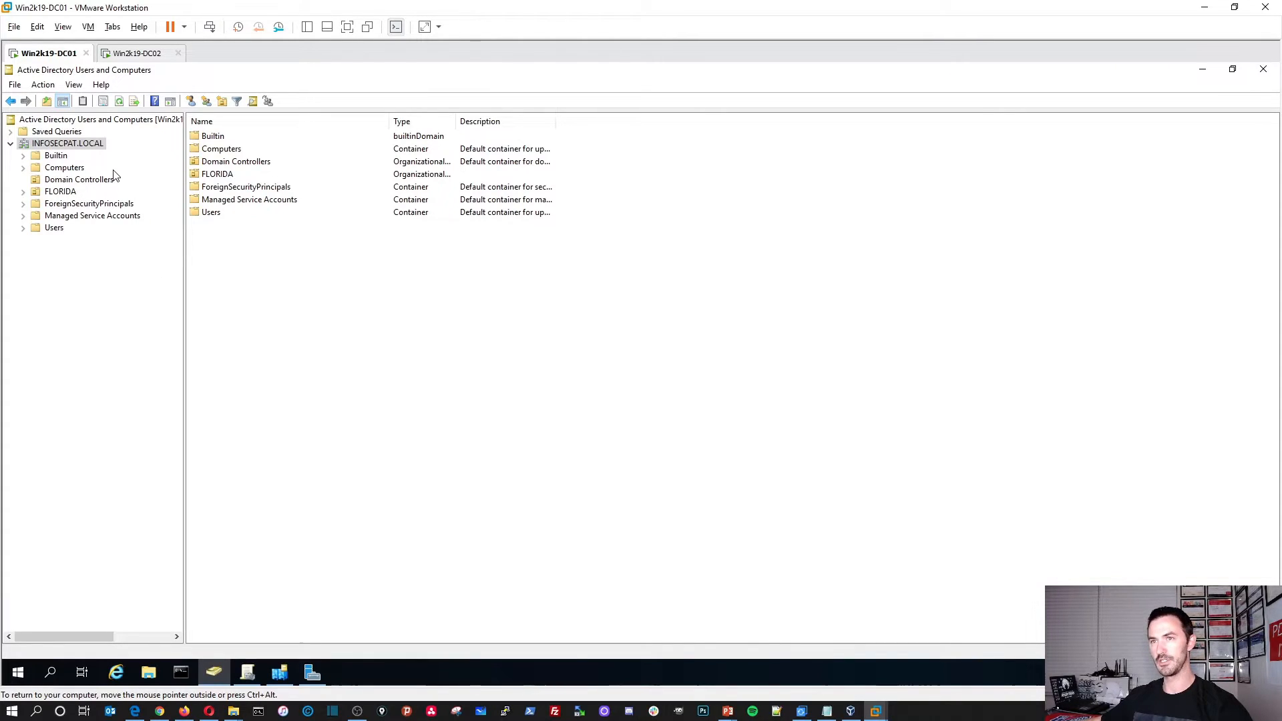
{"action": "left_click", "coordinate": [1202, 71]}
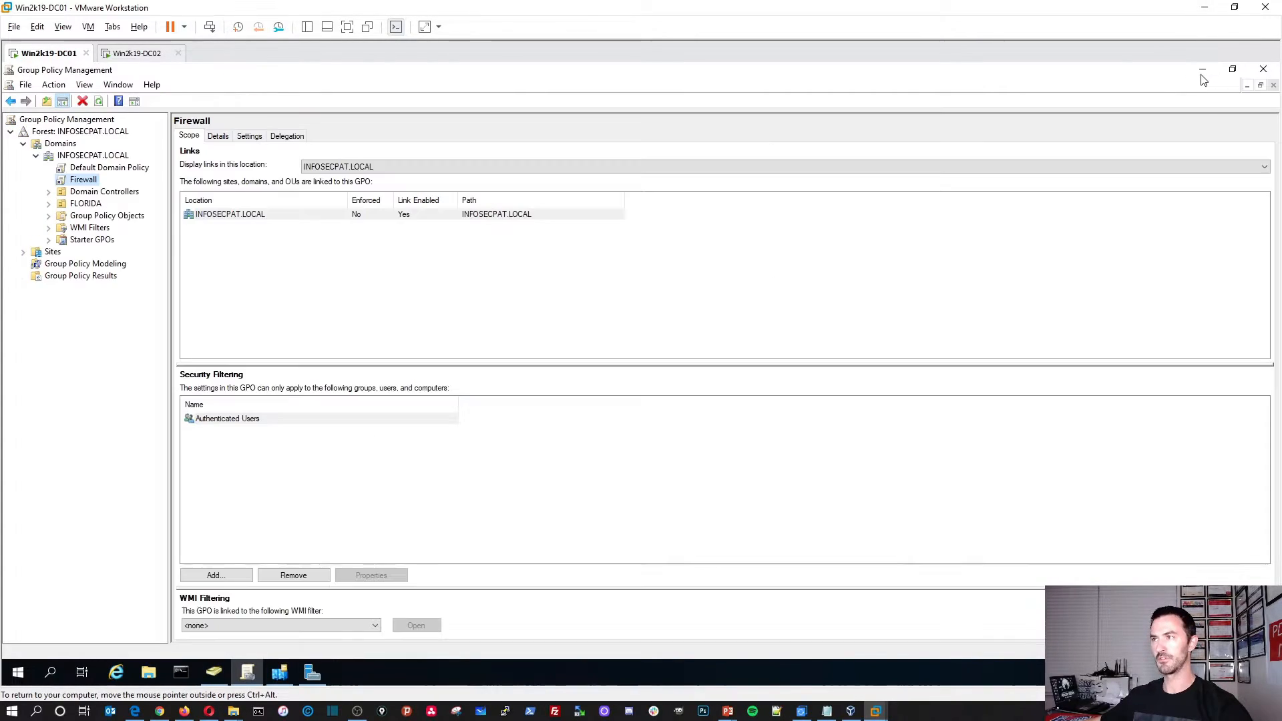
- Recheck the startup of Win2k19-DC02, and minimize Group Policy Management and Active Directory Sites and Services on Win2k19-DC01
{"action": "left_click", "coordinate": [135, 53]}
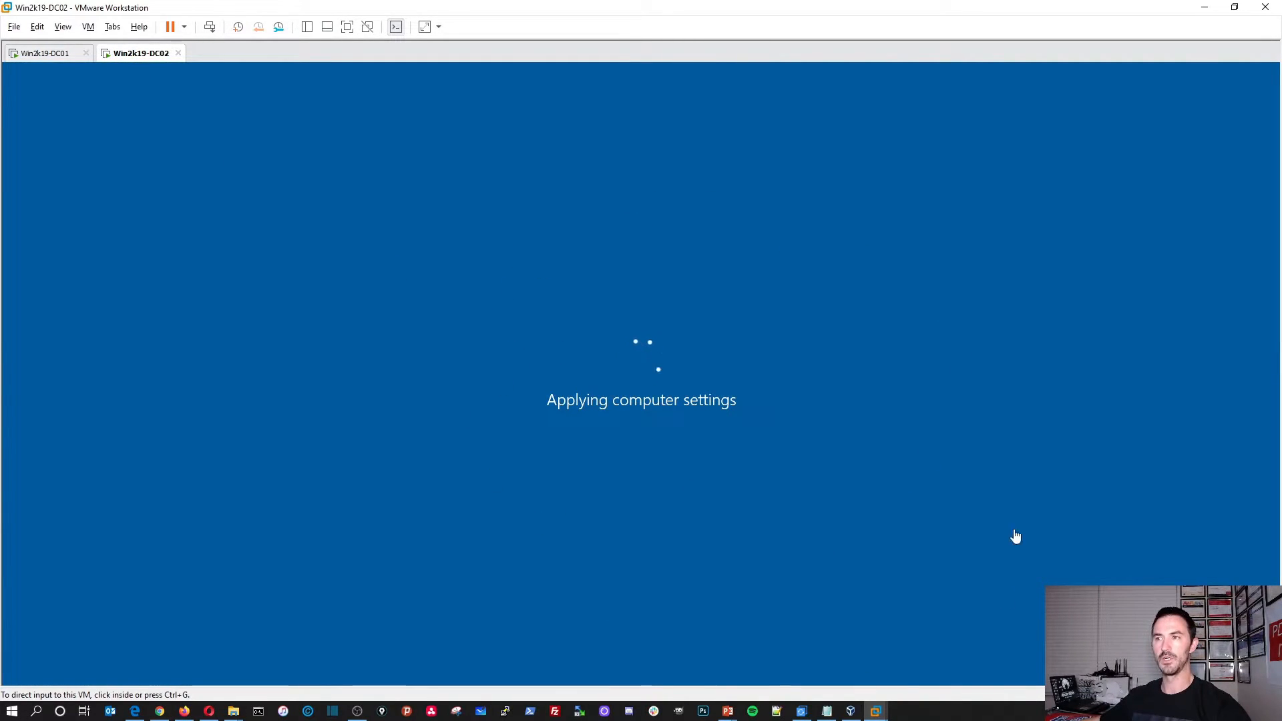
{"action": "left_click", "coordinate": [55, 59]}
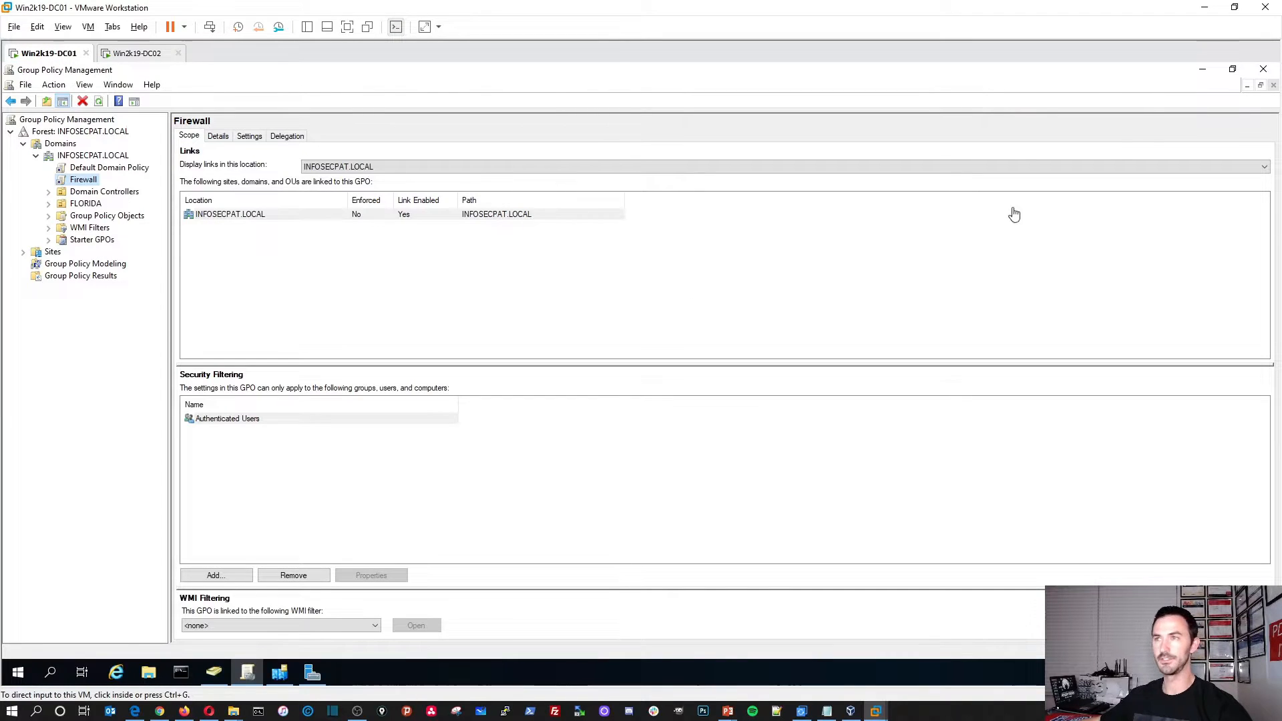
{"action": "left_click", "coordinate": [1200, 71]}
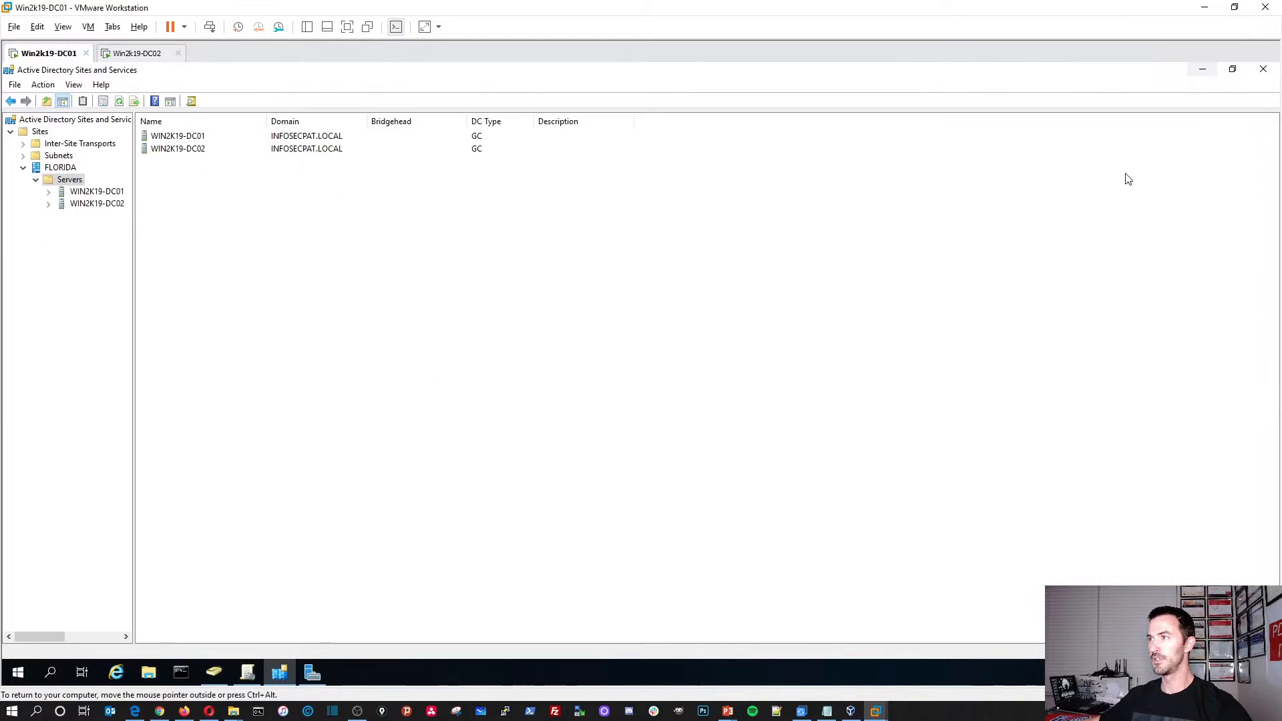
{"action": "left_click", "coordinate": [1199, 70]}
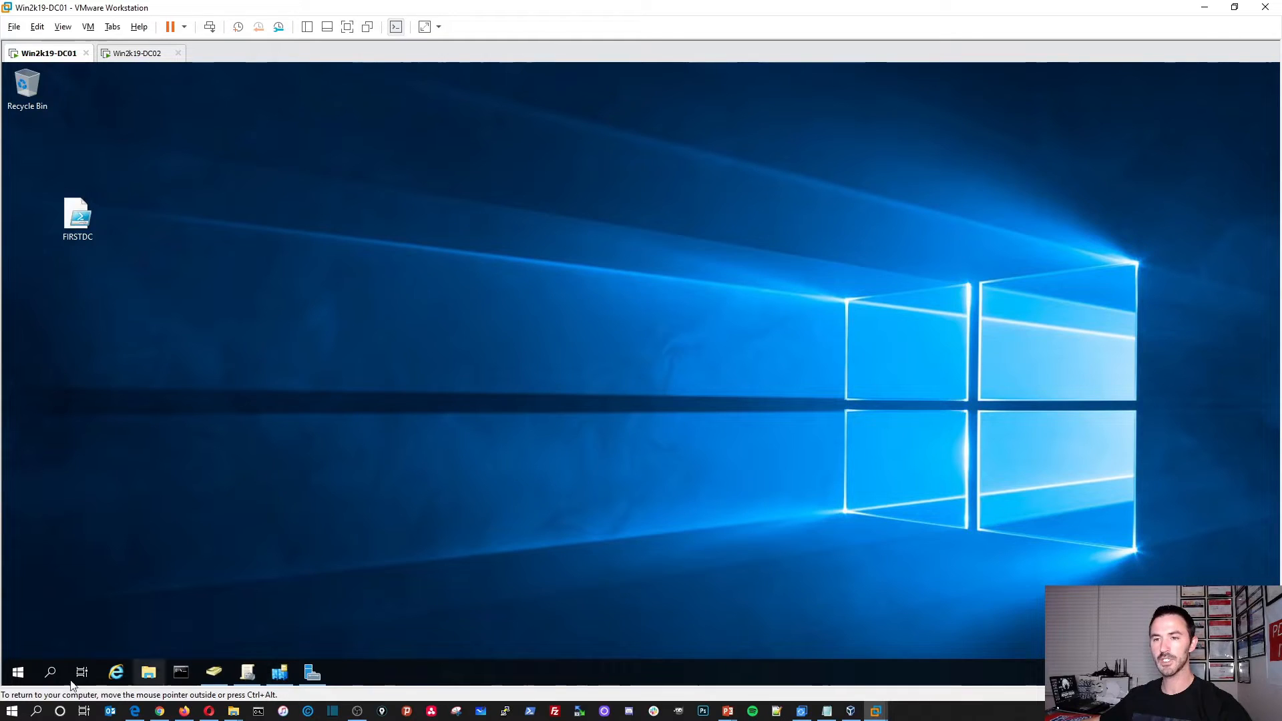
- Open DNS Manager from Server Manager on Win2k19-DC01 and maximize its window
{"action": "left_click", "coordinate": [309, 673]}
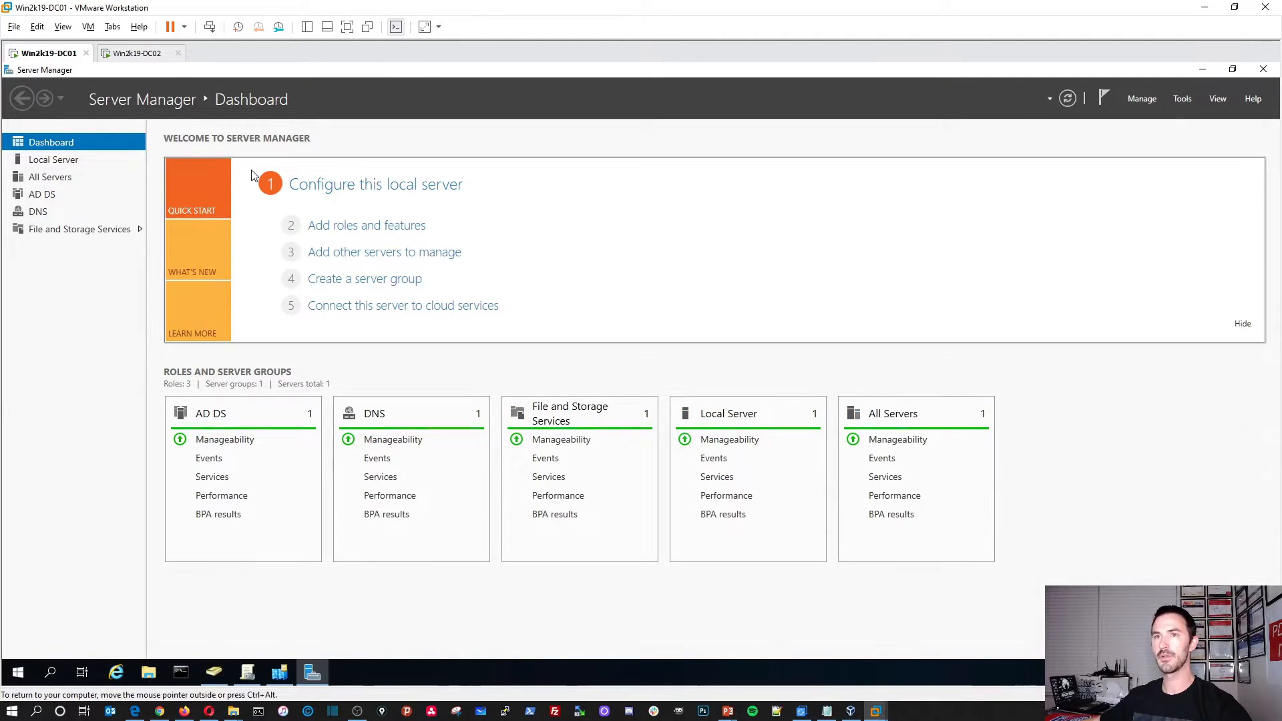
{"action": "left_click", "coordinate": [1176, 98]}
{"action": "left_click", "coordinate": [1081, 263]}
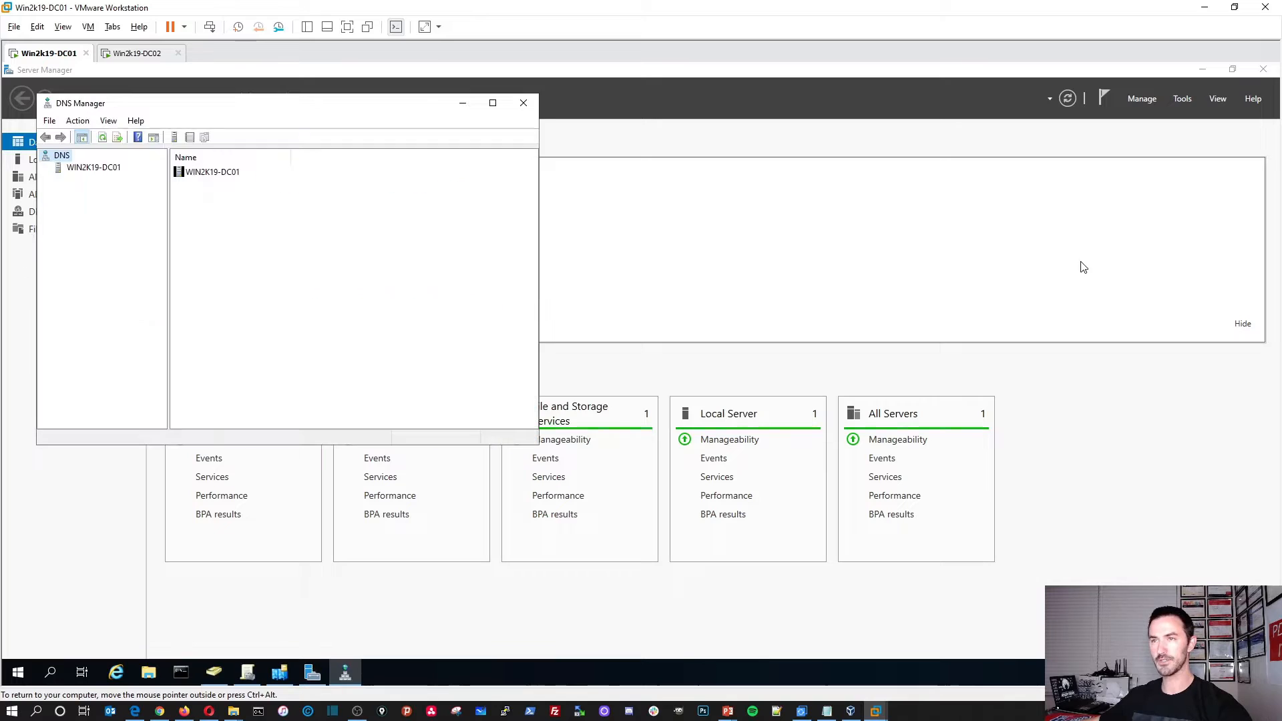
{"action": "left_click", "coordinate": [493, 104]}
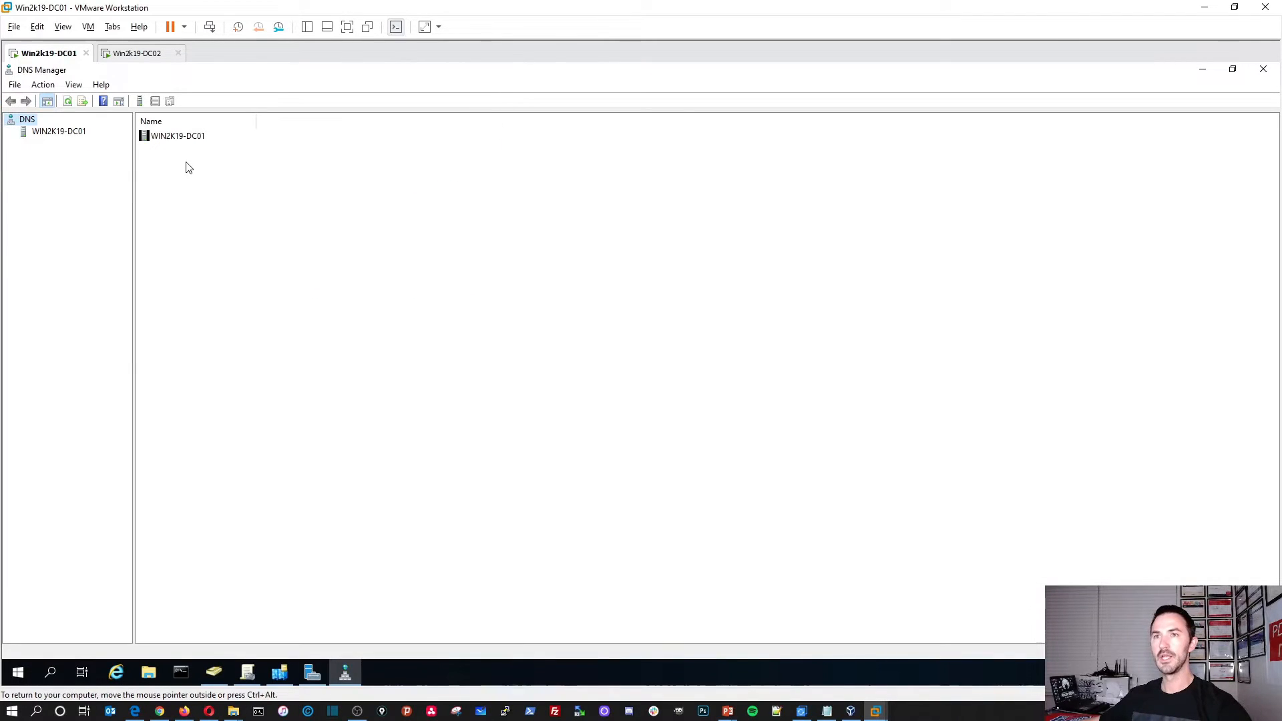
- Examine the host records of both domain controllers in the INFOSECPAT.LOCAL forward lookup zone, and minimize DNS Manager
{"action": "double_click", "coordinate": [177, 136]}
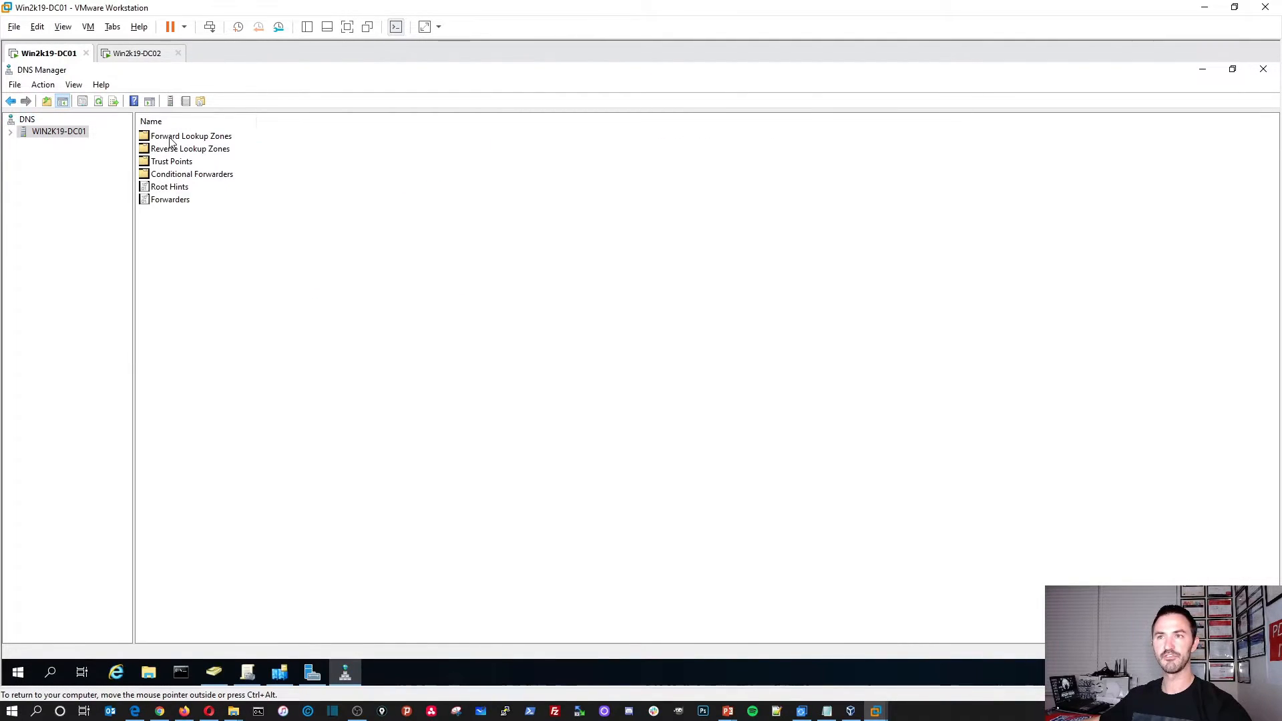
{"action": "double_click", "coordinate": [172, 137]}
{"action": "double_click", "coordinate": [179, 149]}
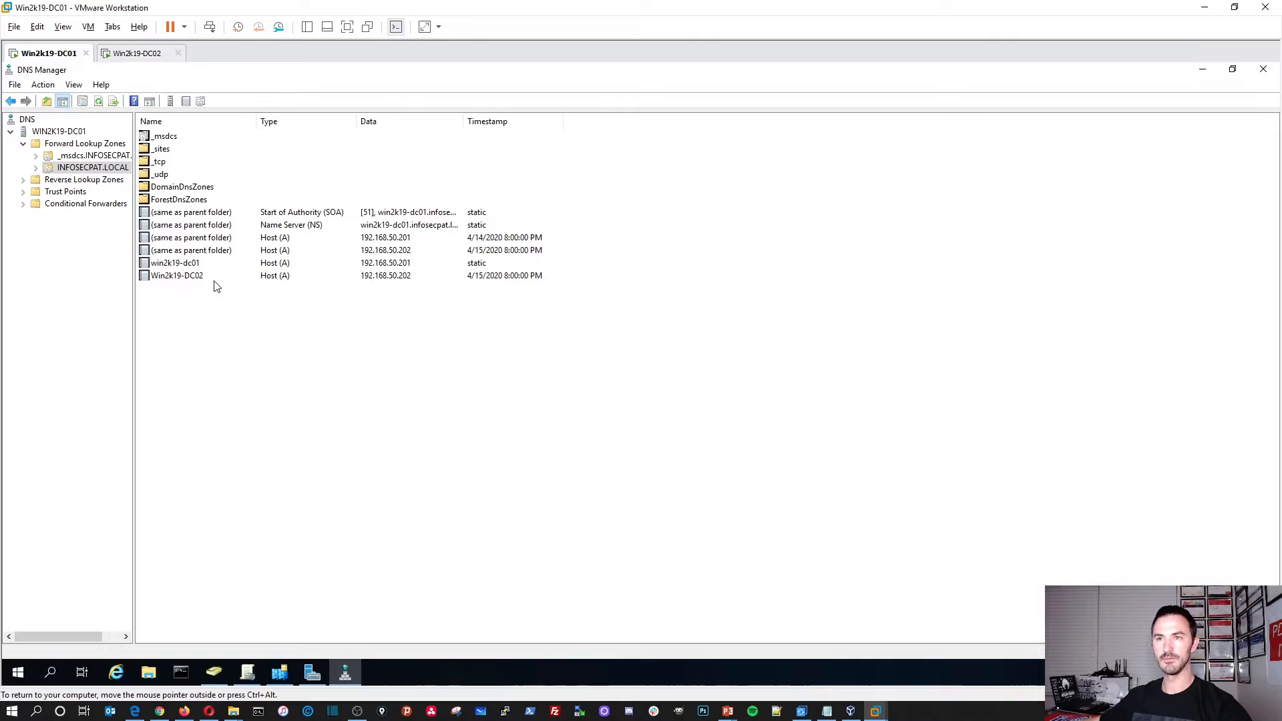
{"action": "left_click", "coordinate": [184, 268]}
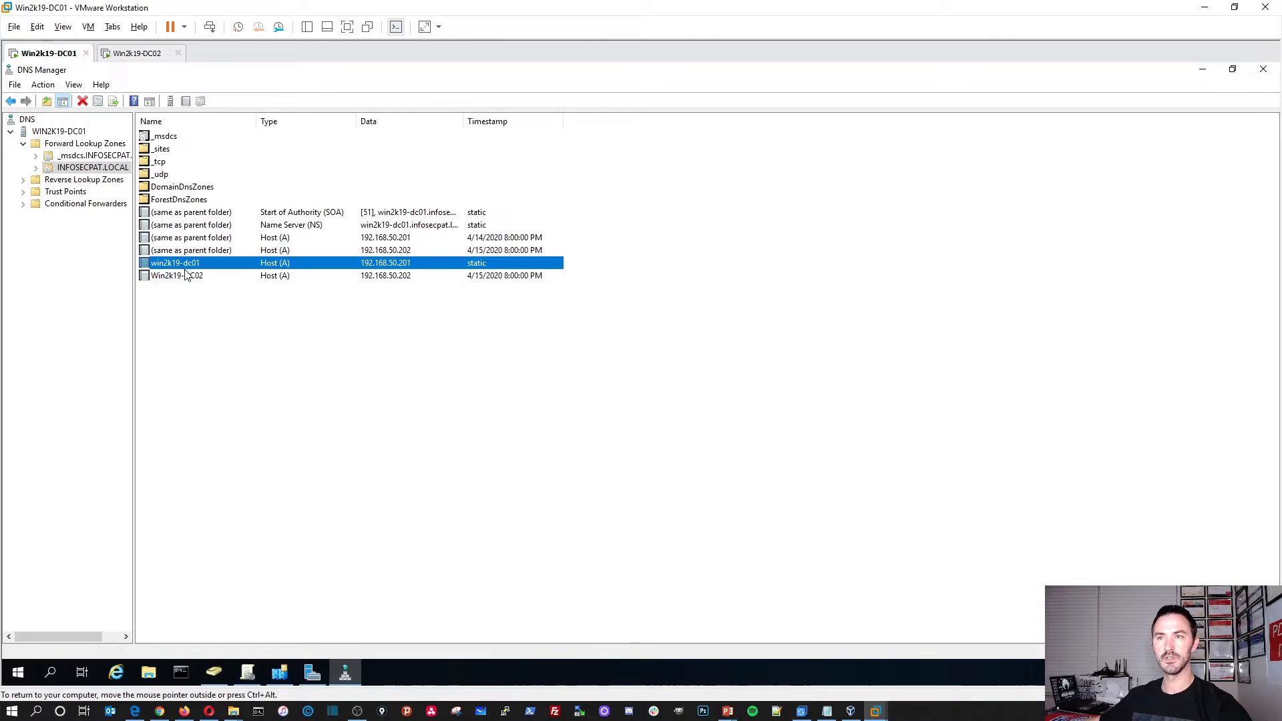
{"action": "left_click", "coordinate": [173, 277]}
{"action": "left_click", "coordinate": [54, 168]}
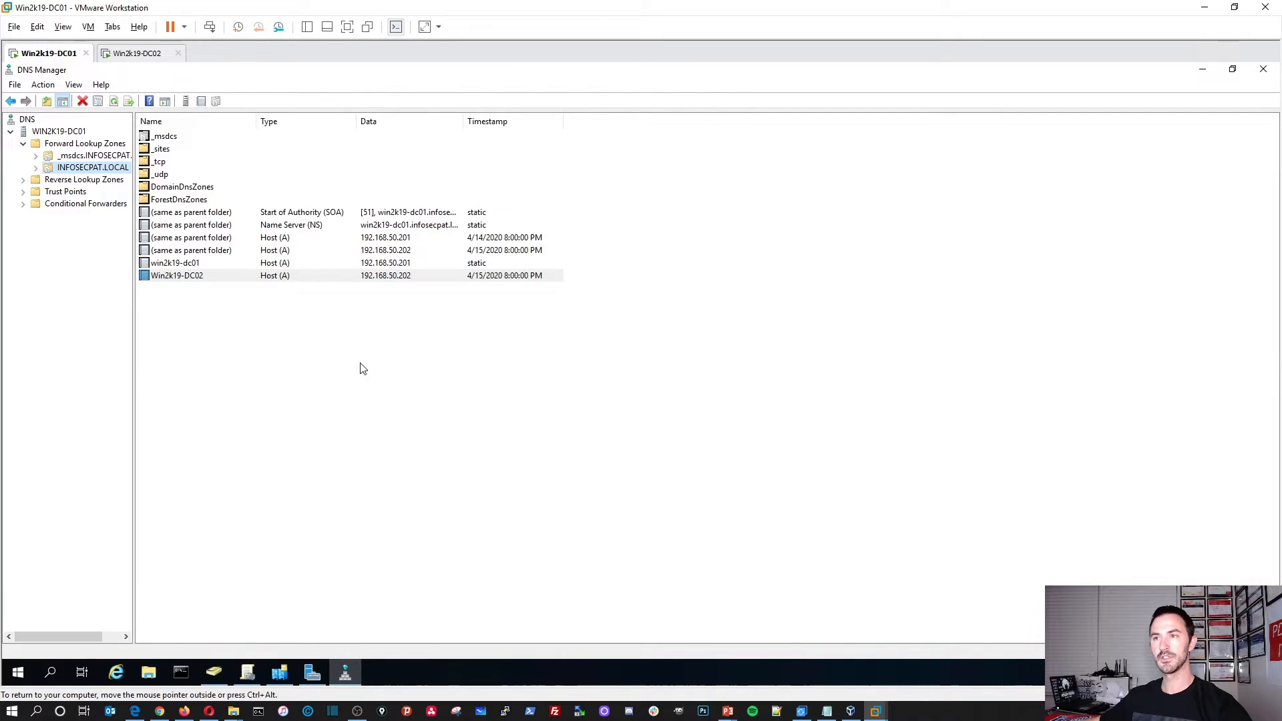
{"action": "left_click", "coordinate": [1202, 69]}
- Unlock Win2k19-DC02 and sign in as INFOSECPAT\Administrator by entering the account password
{"action": "left_click", "coordinate": [501, 334]}
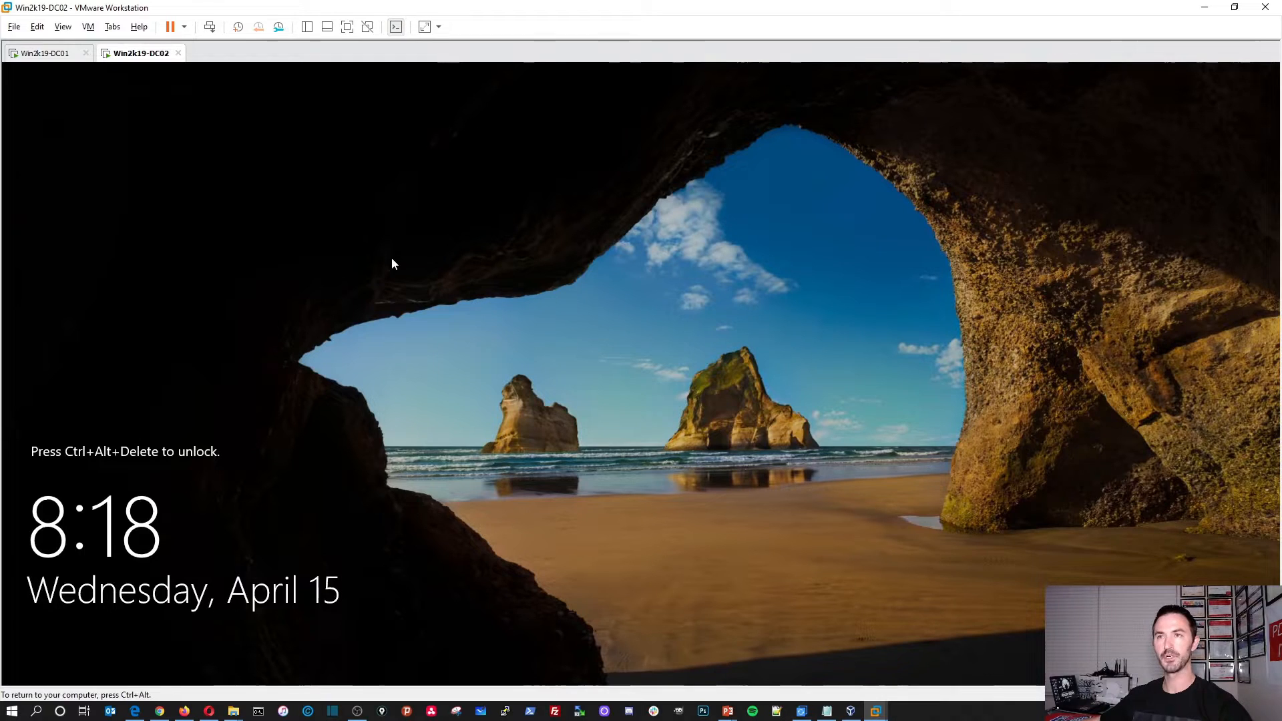
{"action": "left_click", "coordinate": [209, 27]}
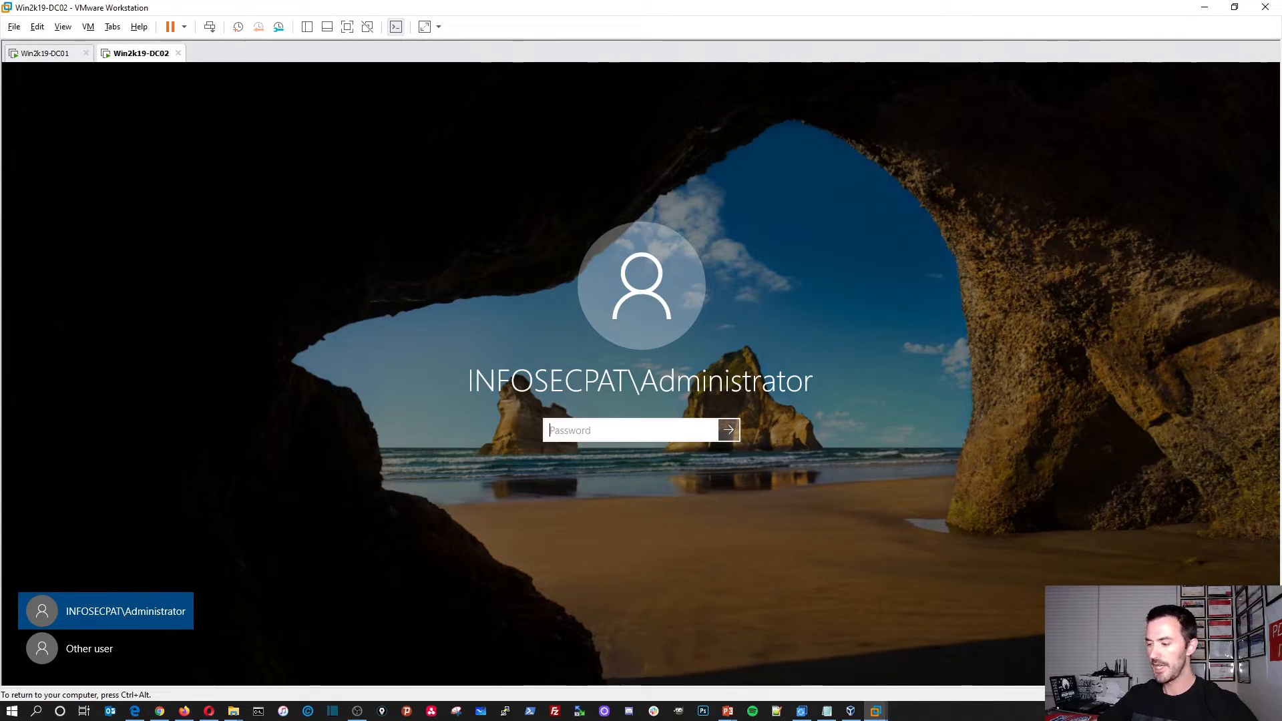
{"action": "type", "text": "P••••••••••••"}
{"action": "key", "text": "Return"}
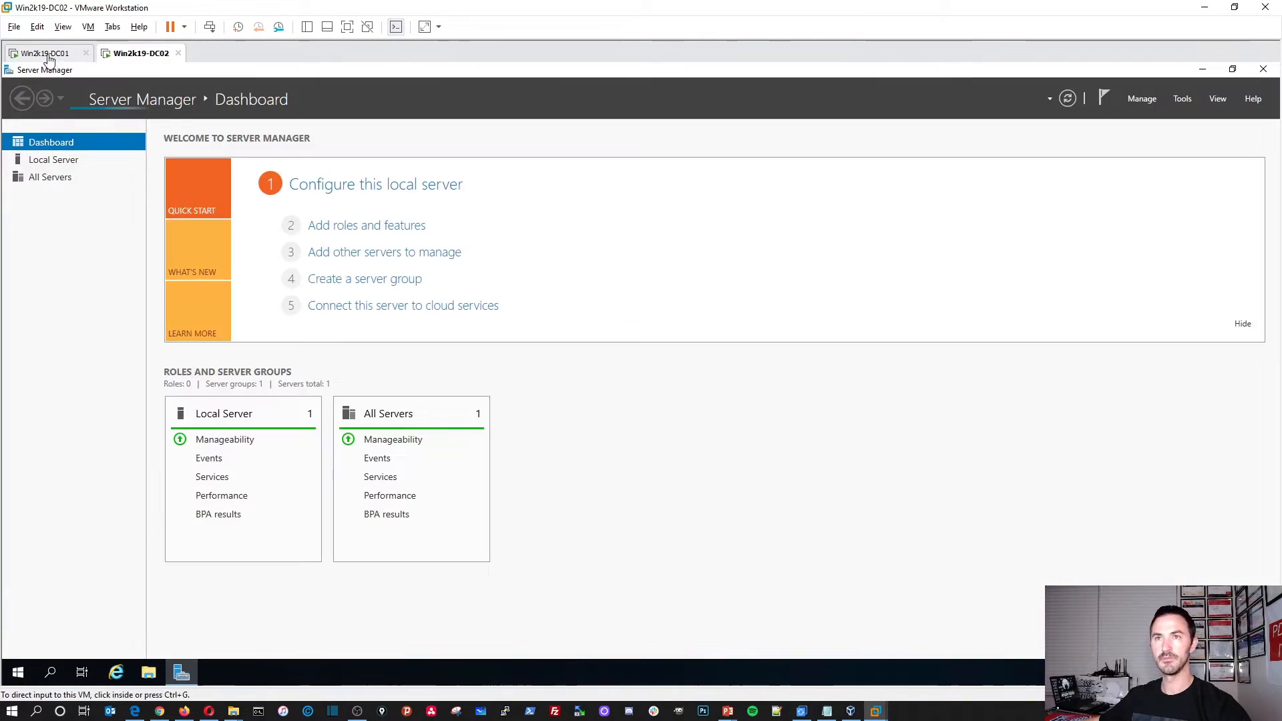
- Switch to Win2k19-DC01, bring up the Command Prompt, and minimize Server Manager behind it
{"action": "left_click", "coordinate": [42, 53]}
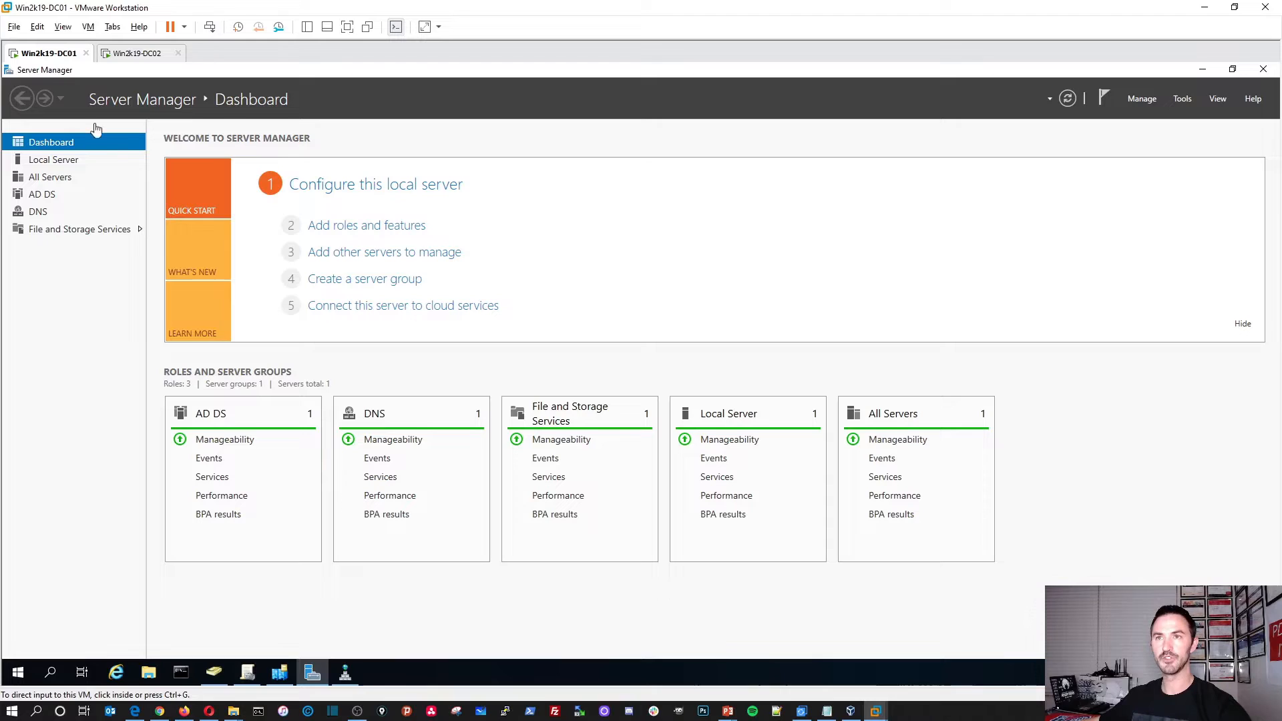
{"action": "left_click", "coordinate": [183, 674]}
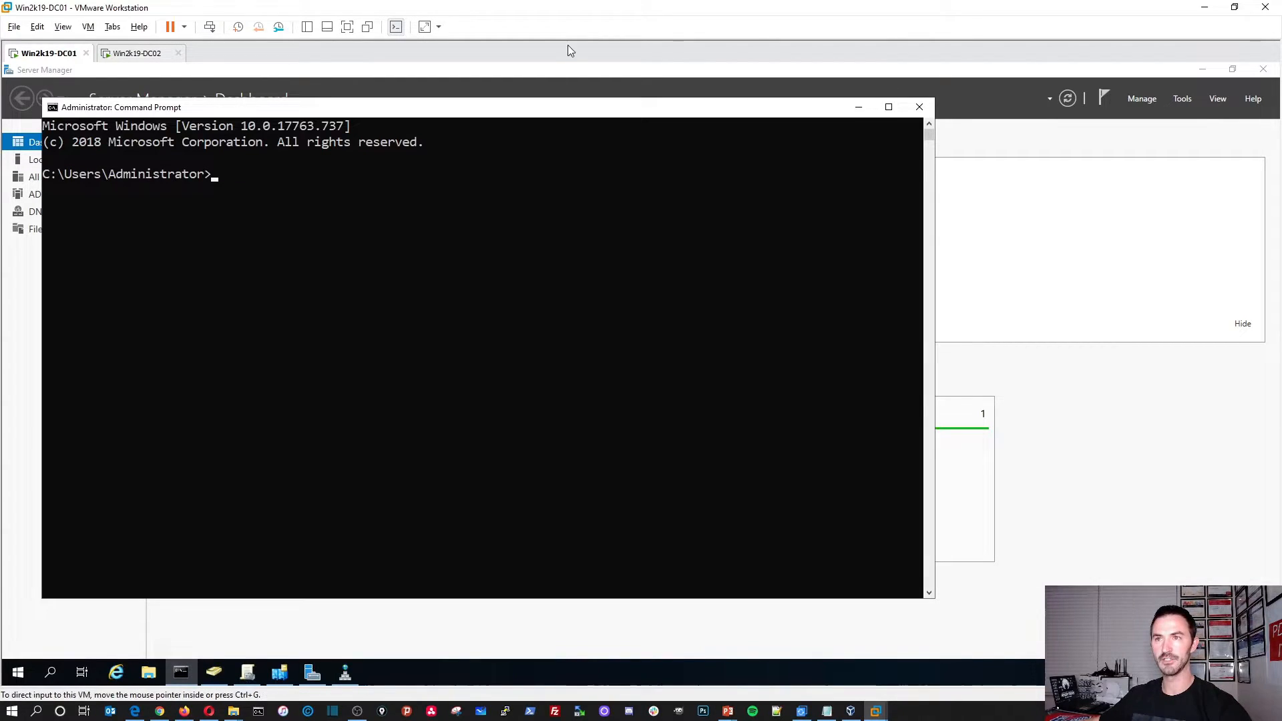
{"action": "left_click", "coordinate": [1202, 69]}
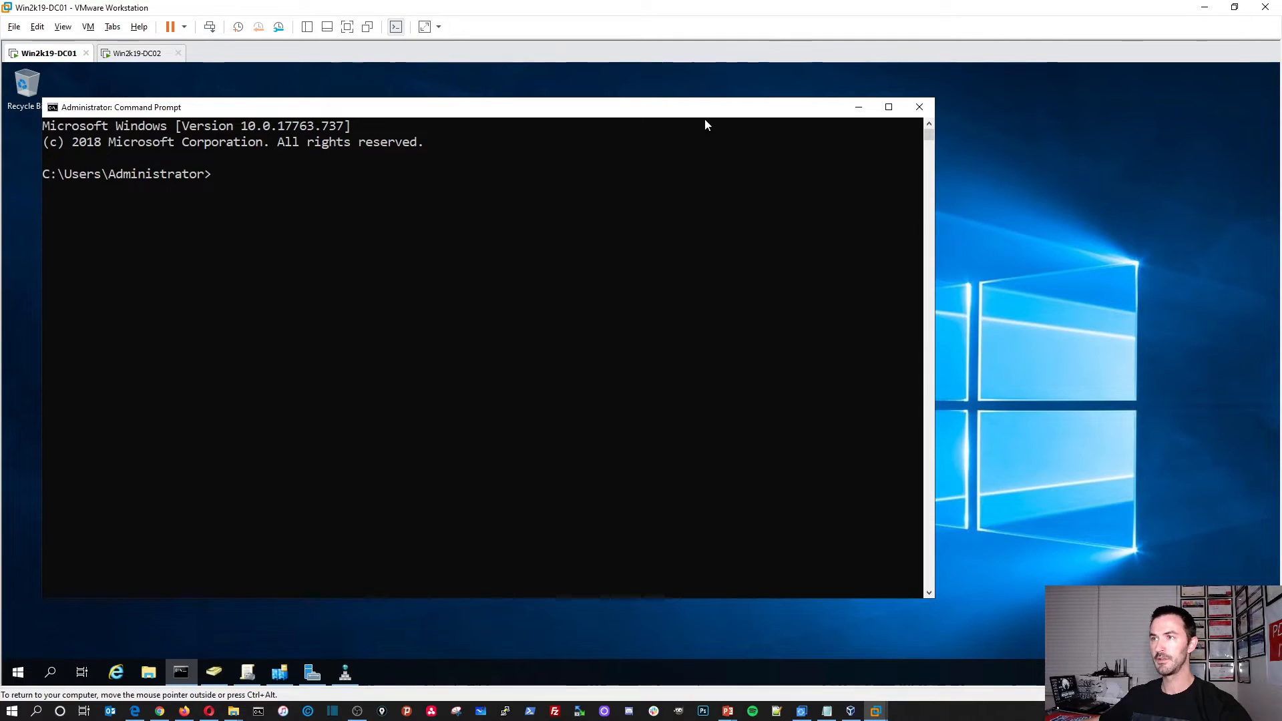
{"action": "left_click_drag", "start_coordinate": [652, 109], "coordinate": [698, 114]}
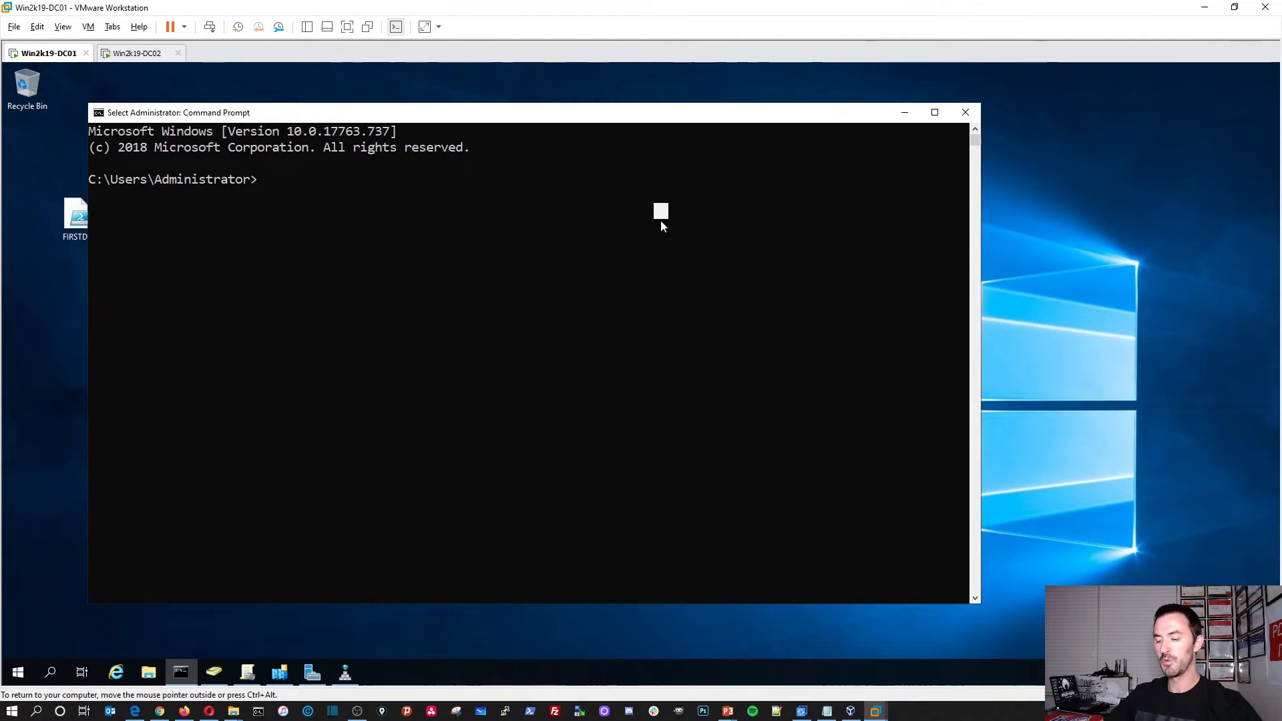
- List the domain controllers in the domain by running netdom query dc
{"action": "type", "text": "netdo"}
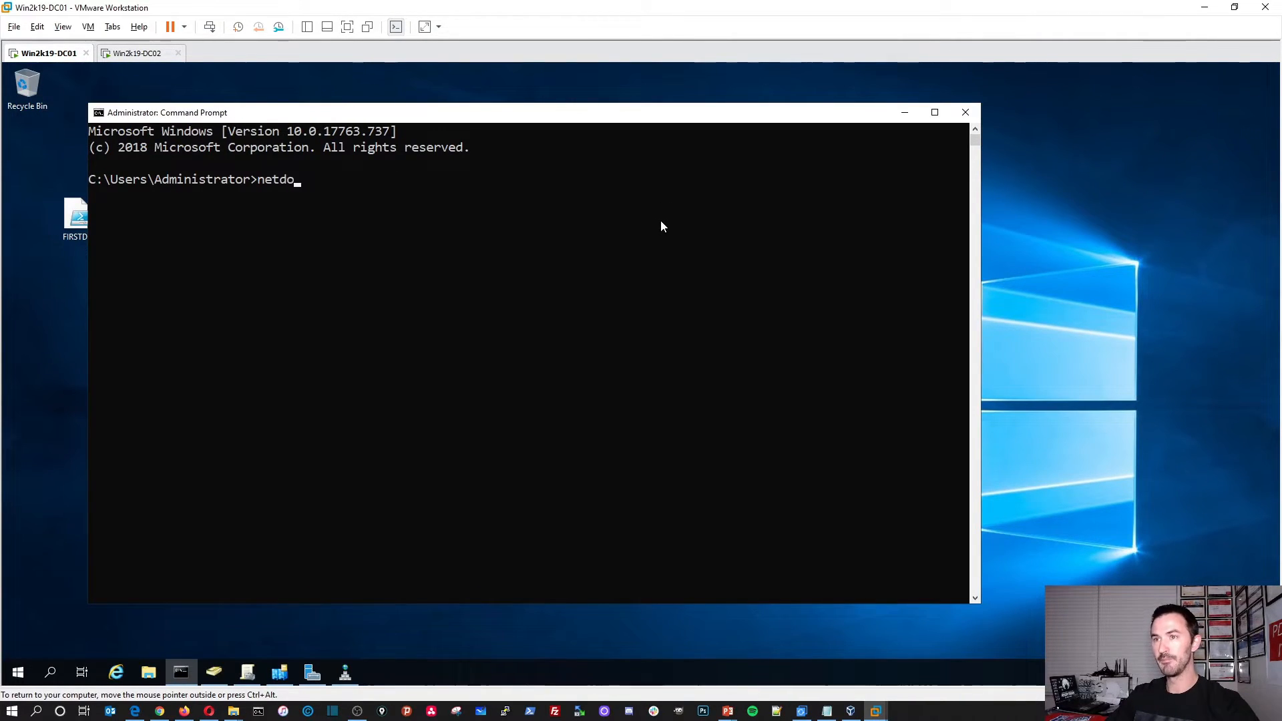
{"action": "type", "text": "m query dc"}
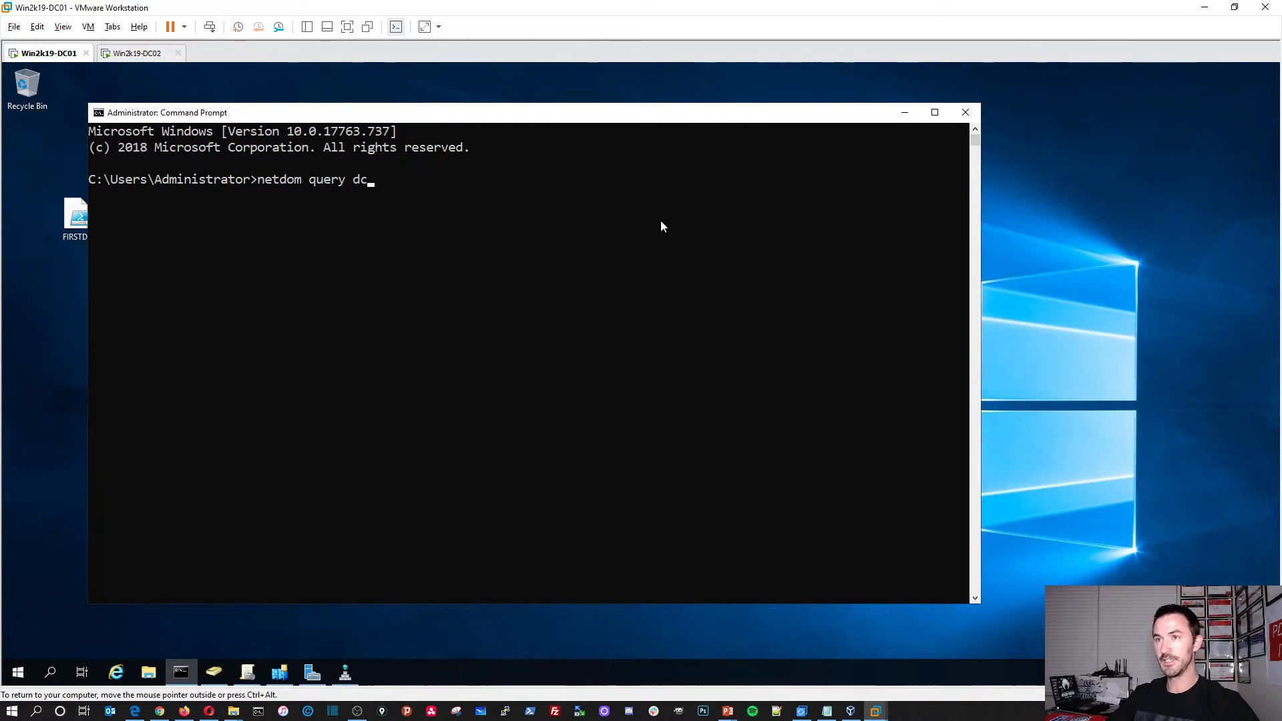
{"action": "key", "text": "Return"}
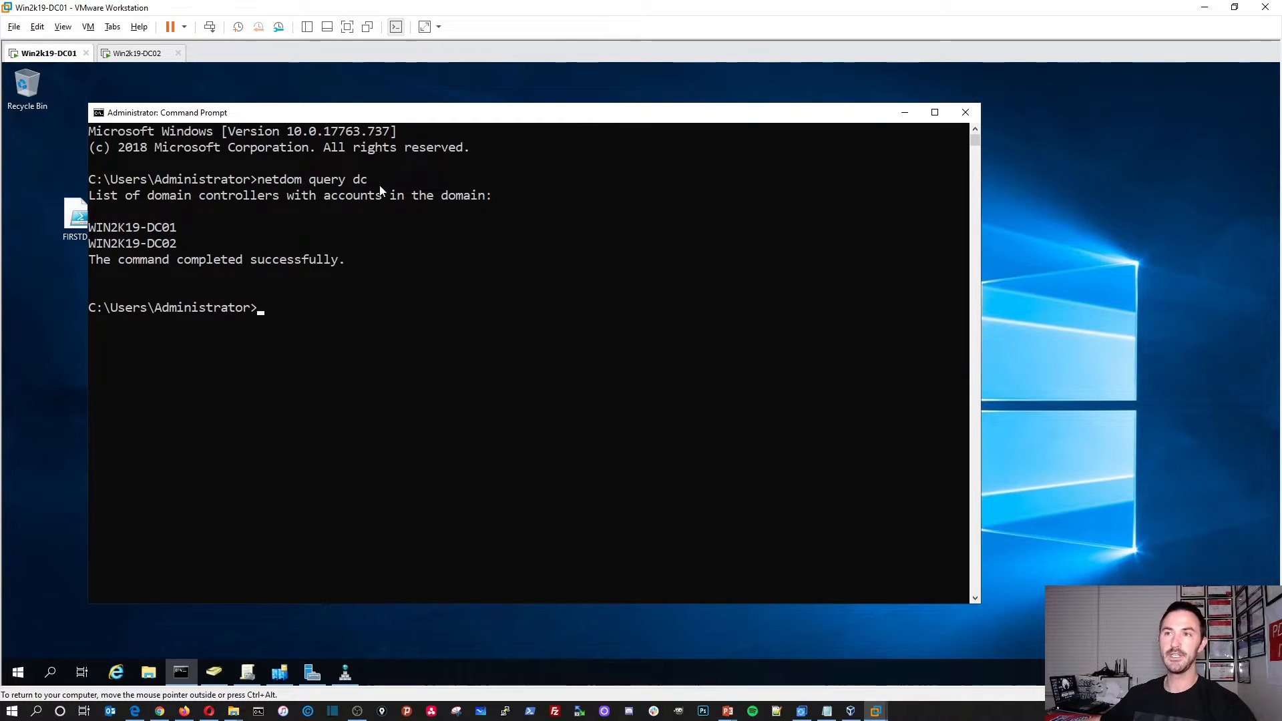
{"action": "left_click_drag", "start_coordinate": [189, 249], "coordinate": [99, 229]}
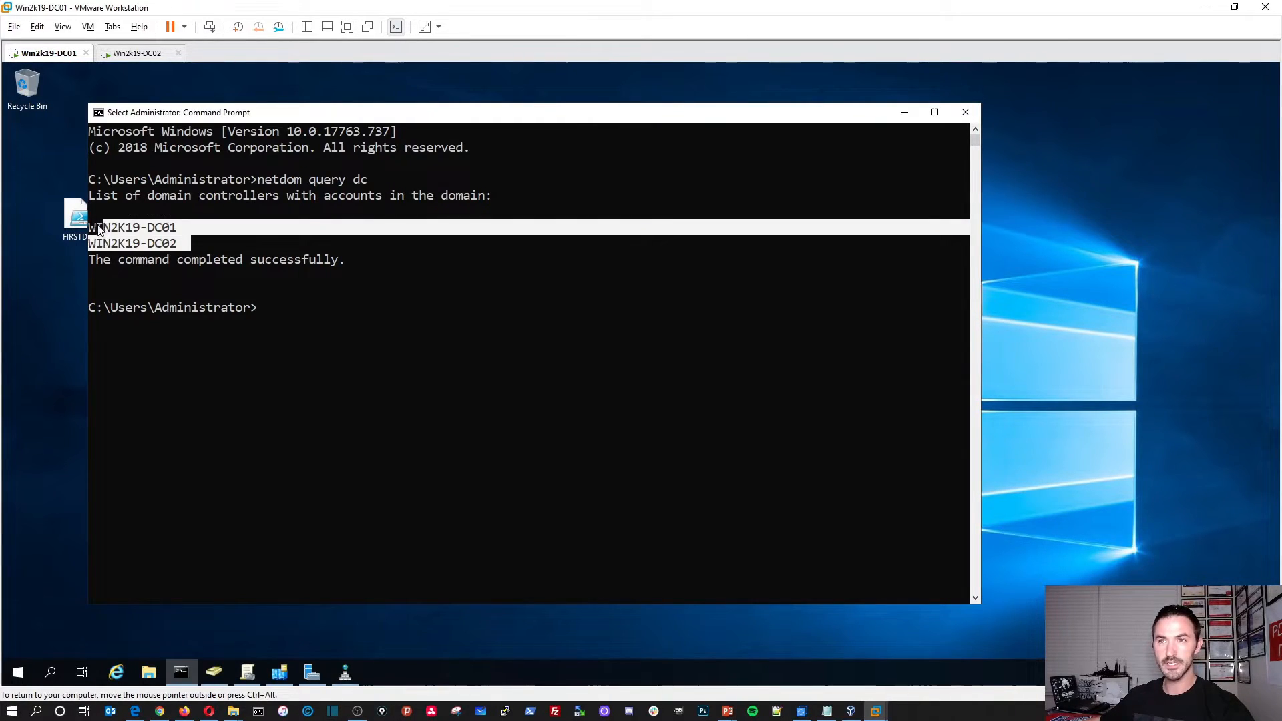
- Query which domain controller holds the operations master roles by running netdom query fsmo, and review the listed roles
{"action": "left_click", "coordinate": [328, 307]}
{"action": "key", "text": "Up"}
{"action": "key", "text": "BackSpace"}
{"action": "key", "text": "BackSpace"}
{"action": "type", "text": "fsmo"}
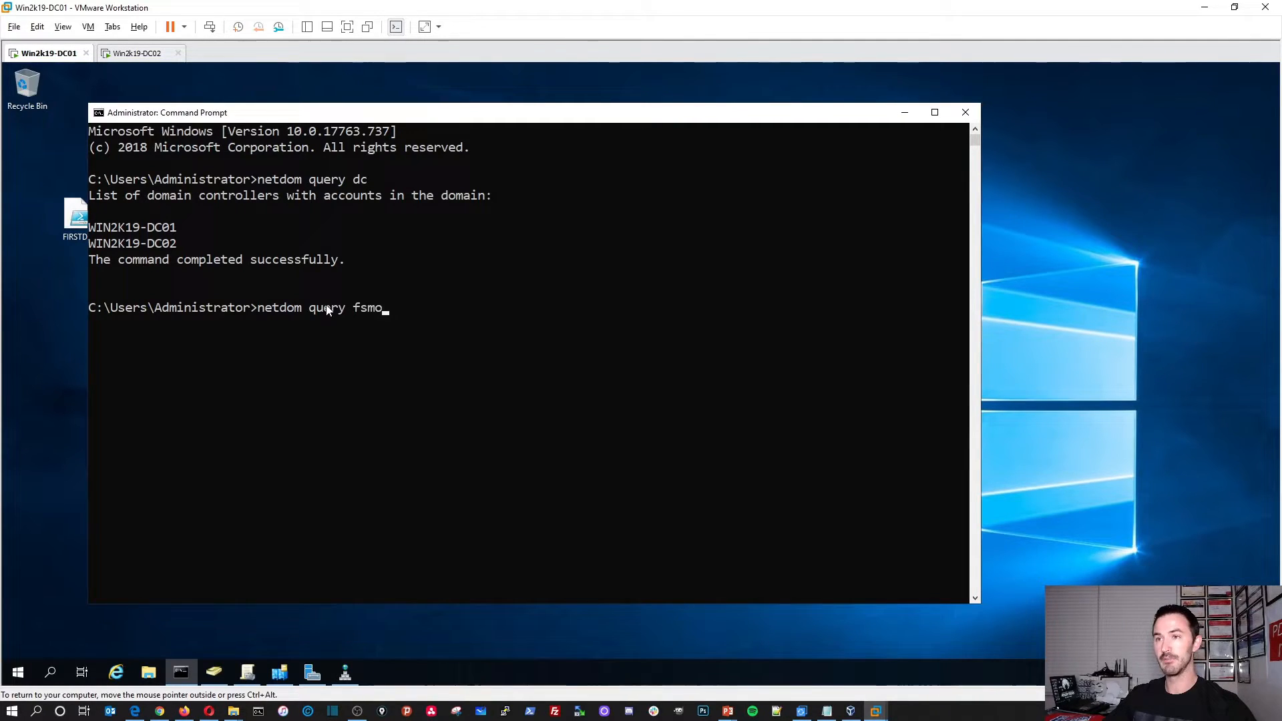
{"action": "key", "text": "Return"}
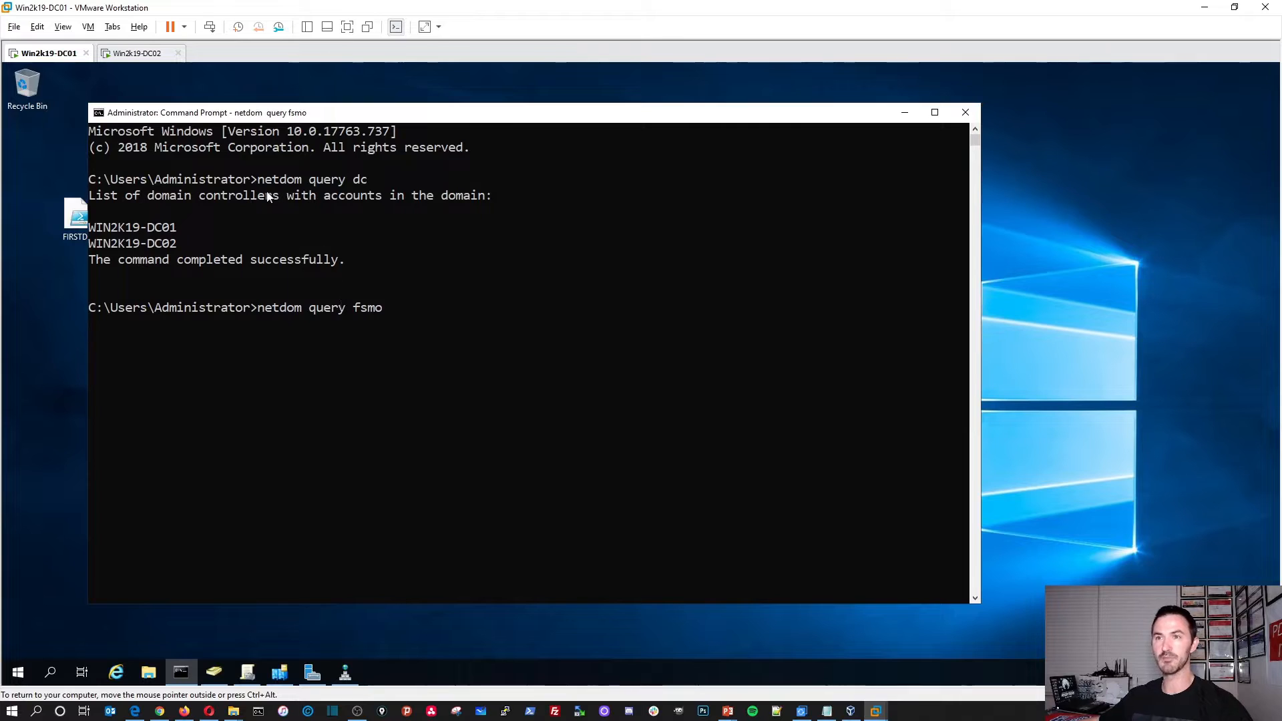
{"action": "left_click_drag", "start_coordinate": [89, 228], "coordinate": [186, 235]}
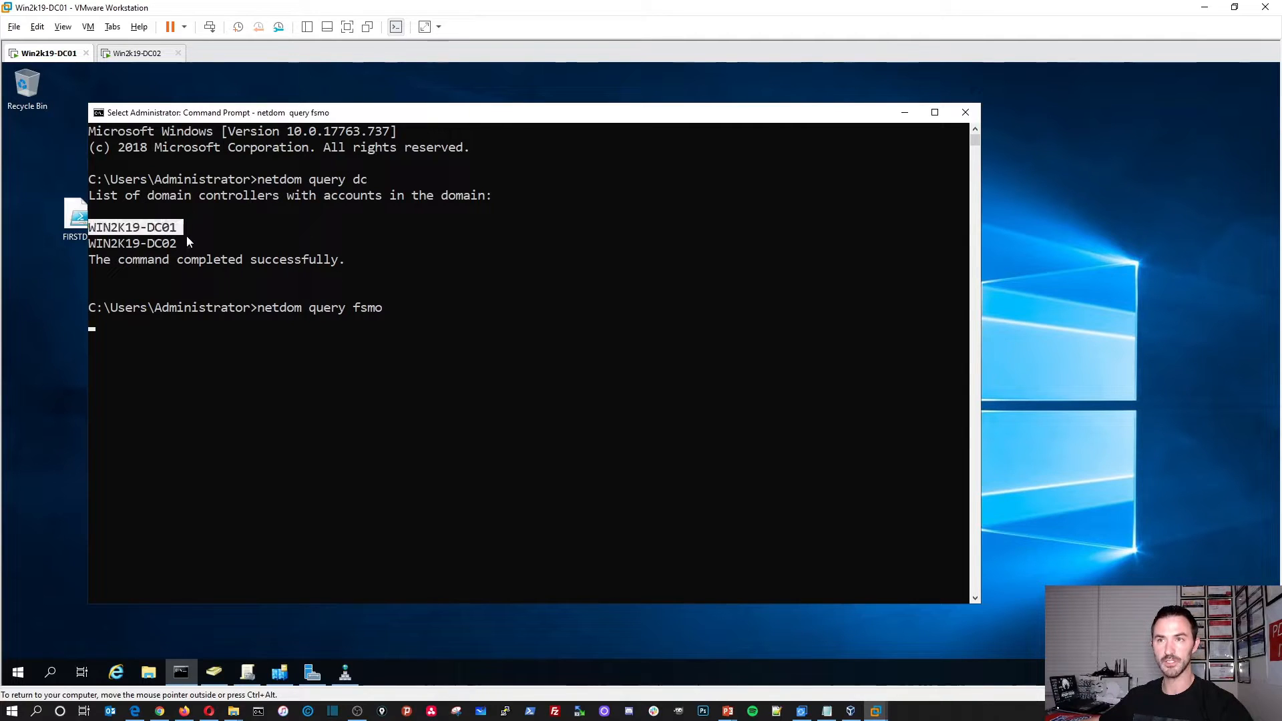
{"action": "left_click", "coordinate": [423, 339]}
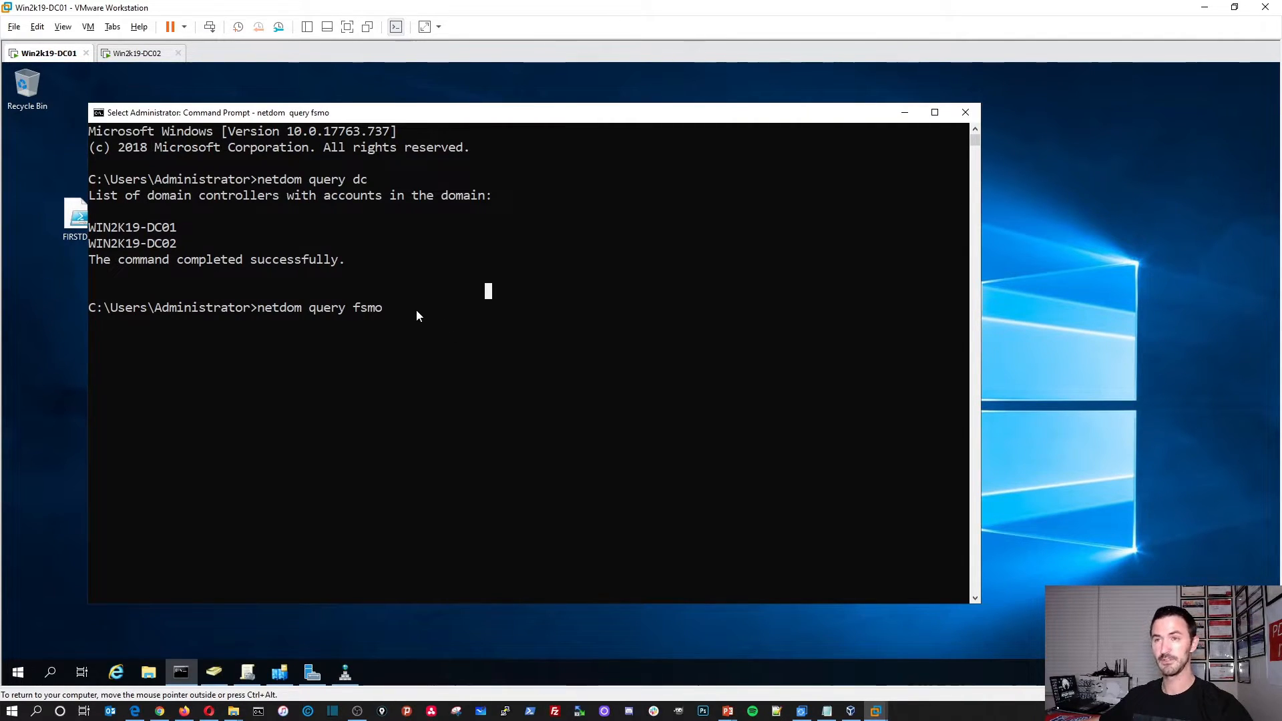
{"action": "key", "text": "Return"}
{"action": "left_click_drag", "start_coordinate": [534, 389], "coordinate": [87, 323]}
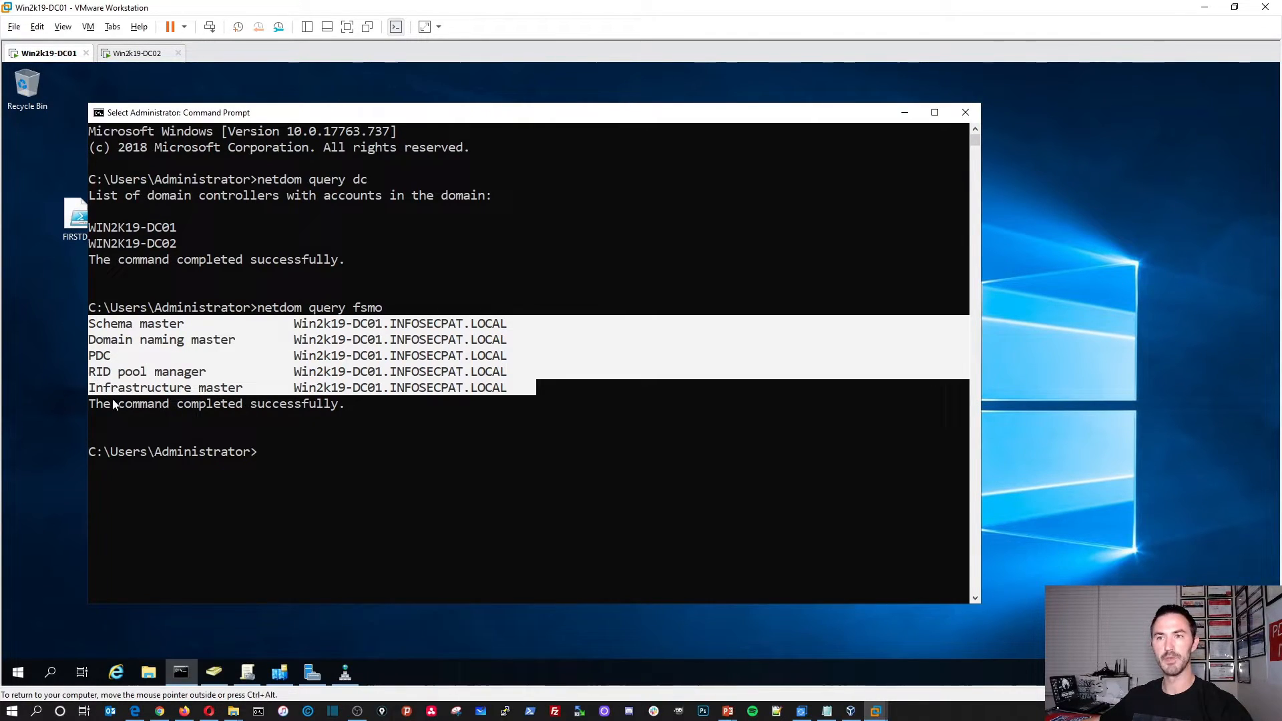
{"action": "left_click", "coordinate": [407, 419]}
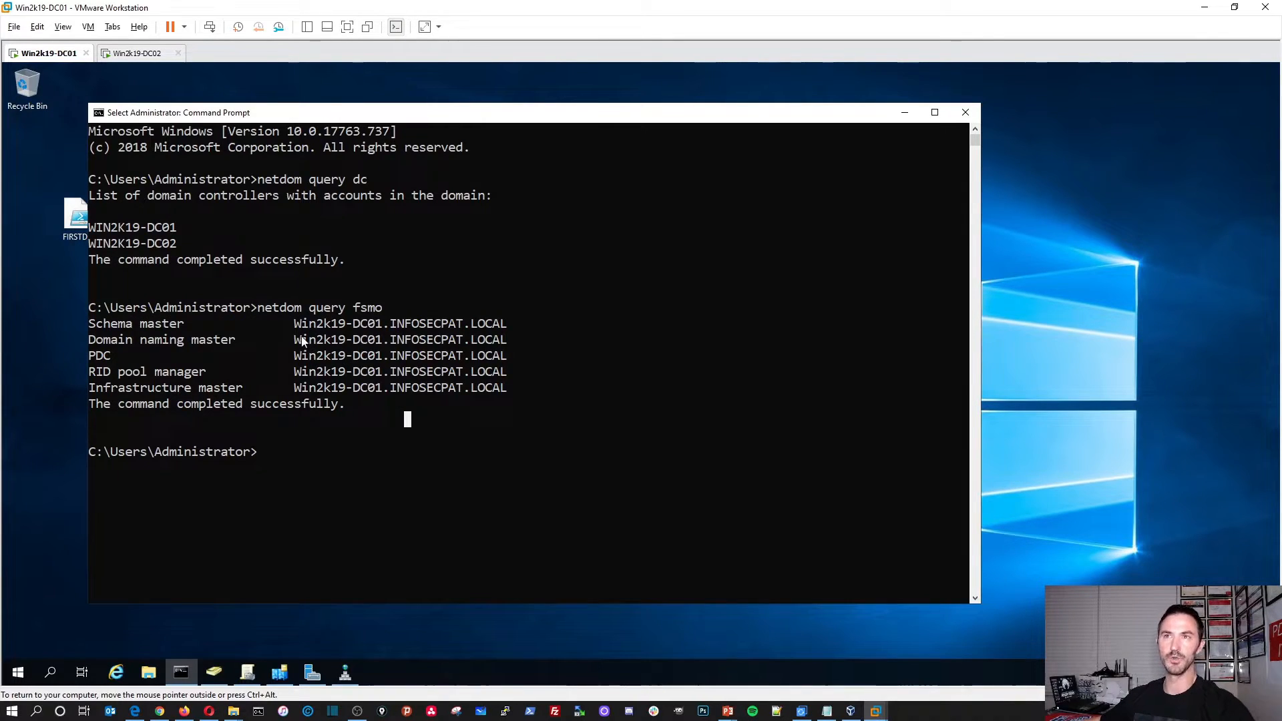
- On Win2k19-DC02, open Active Directory Users and Computers, Active Directory Sites and Services, and Group Policy Management, and minimize Server Manager
{"action": "left_click", "coordinate": [137, 52]}
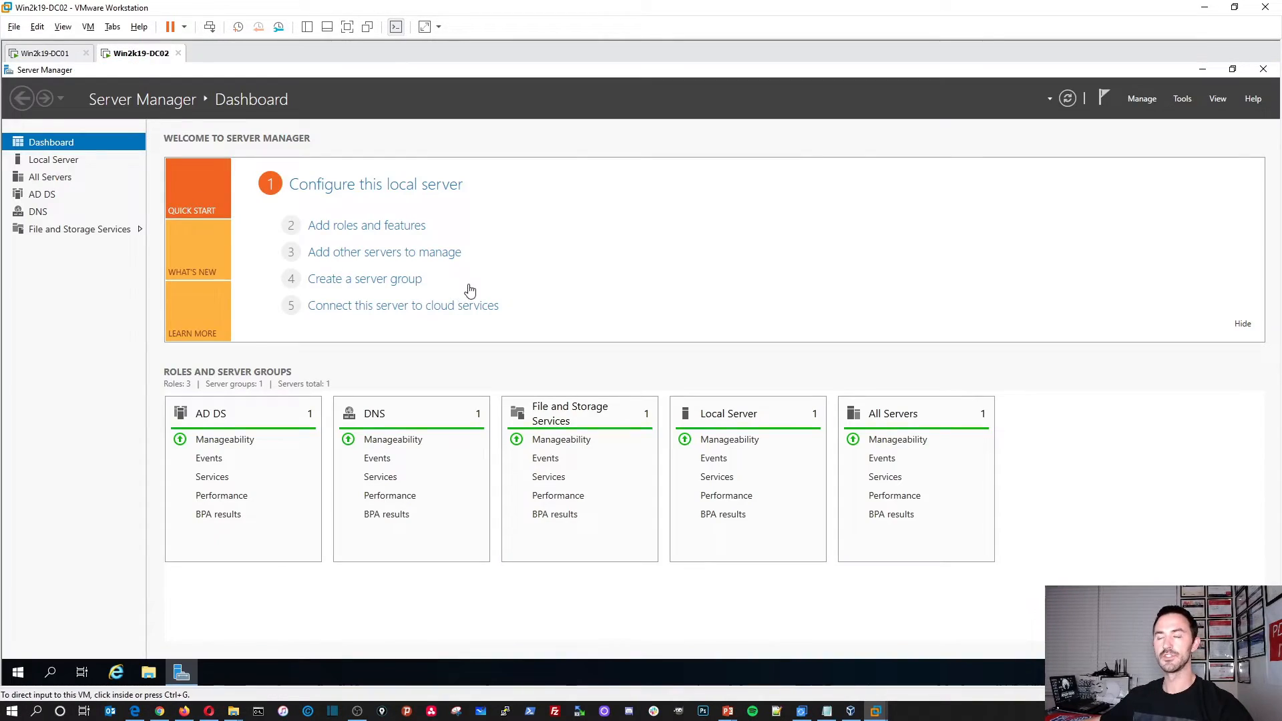
{"action": "left_click", "coordinate": [1182, 100]}
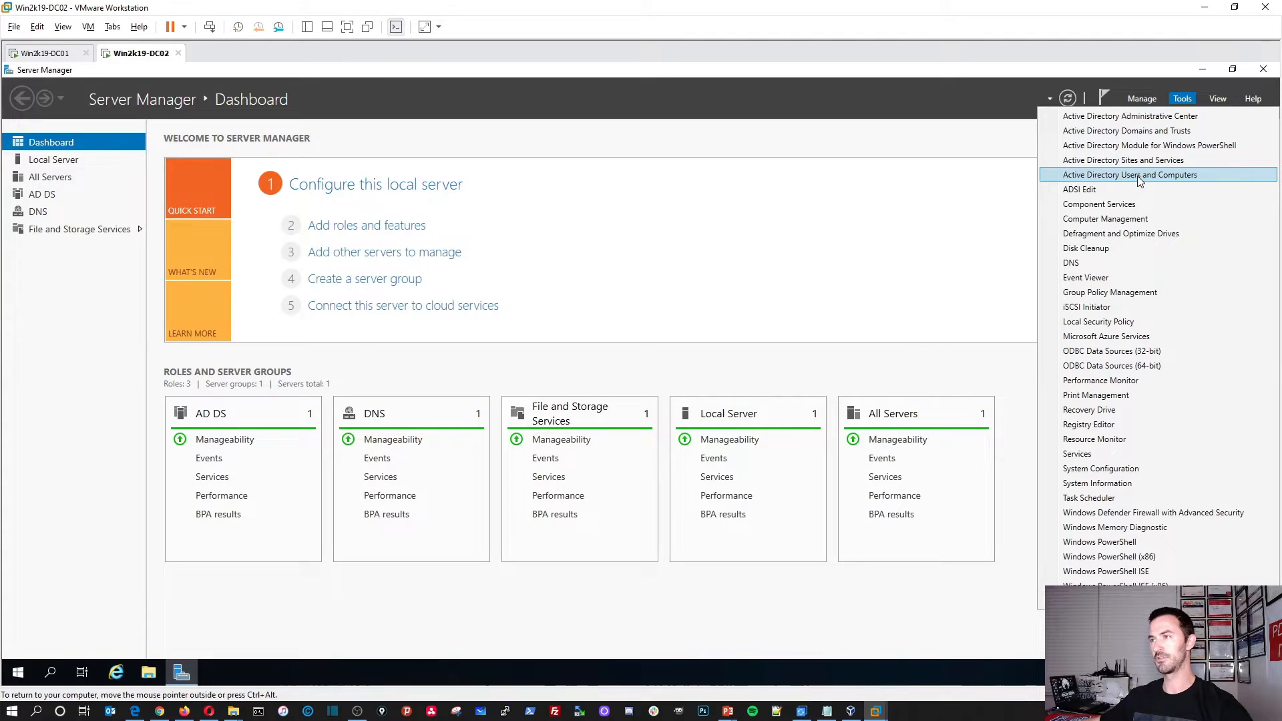
{"action": "left_click", "coordinate": [1138, 178]}
{"action": "left_click", "coordinate": [1184, 98]}
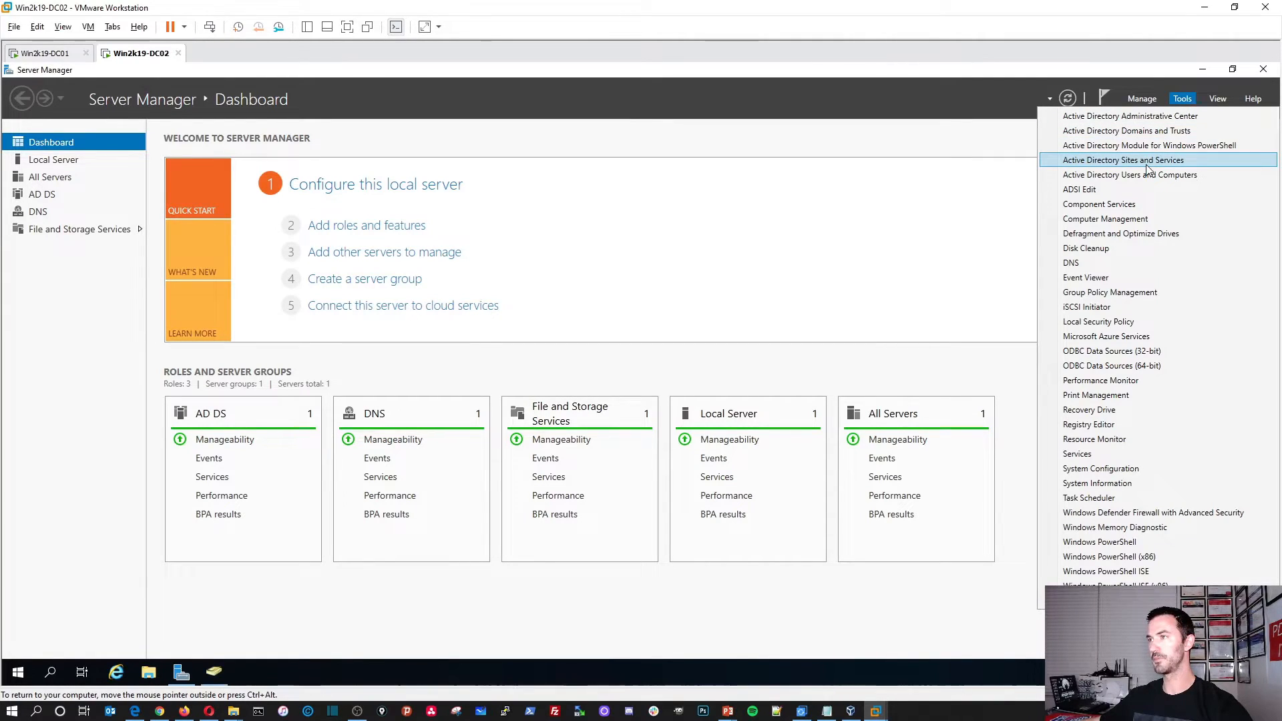
{"action": "left_click", "coordinate": [1144, 165]}
{"action": "left_click", "coordinate": [1183, 98]}
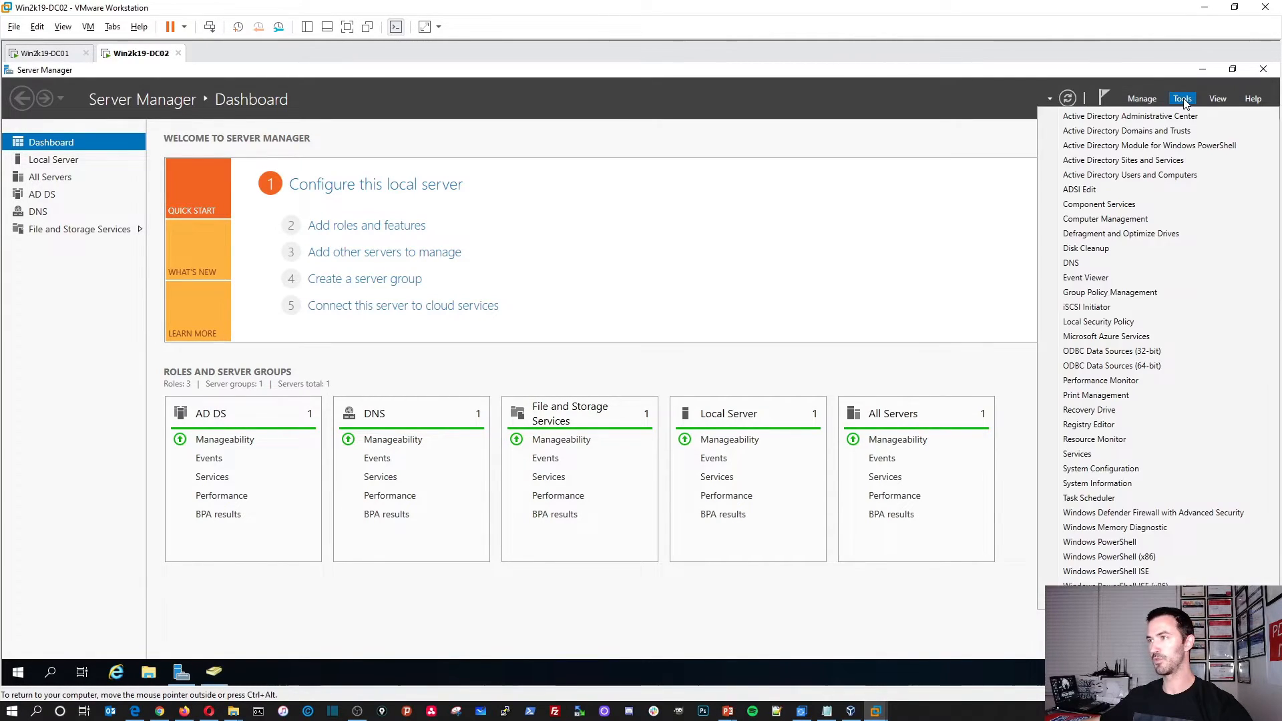
{"action": "left_click", "coordinate": [1109, 293]}
{"action": "left_click", "coordinate": [1203, 70]}
{"action": "left_click", "coordinate": [1203, 70]}
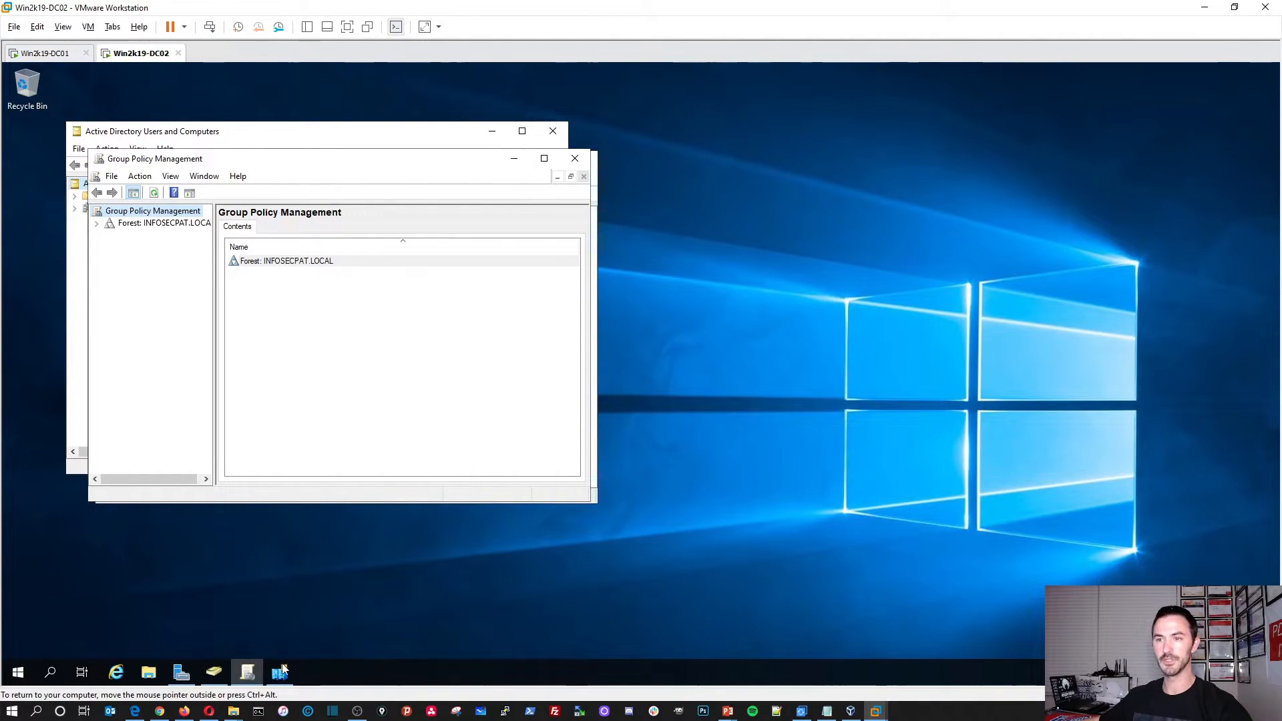
- Pin Active Directory Users and Computers, Group Policy Management, and Active Directory Sites and Services to the Win2k19-DC02 taskbar
{"action": "right_click", "coordinate": [226, 678]}
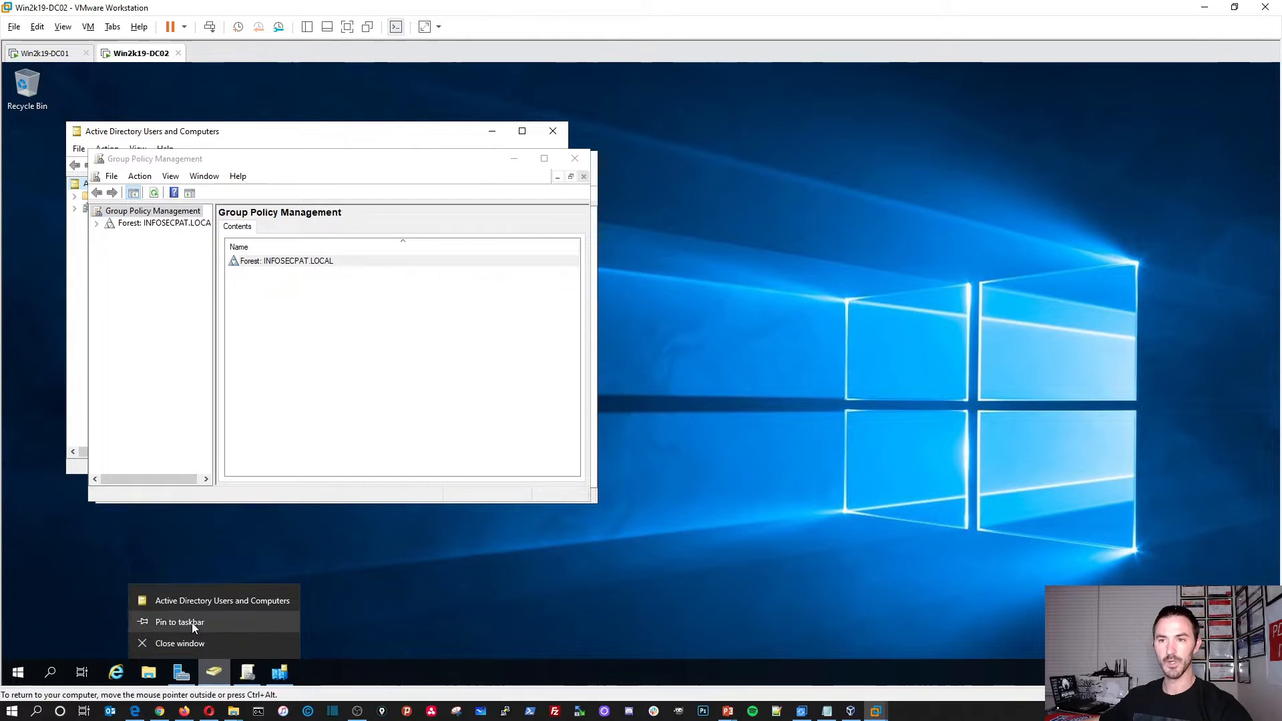
{"action": "key", "text": "Escape"}
{"action": "right_click", "coordinate": [247, 672]}
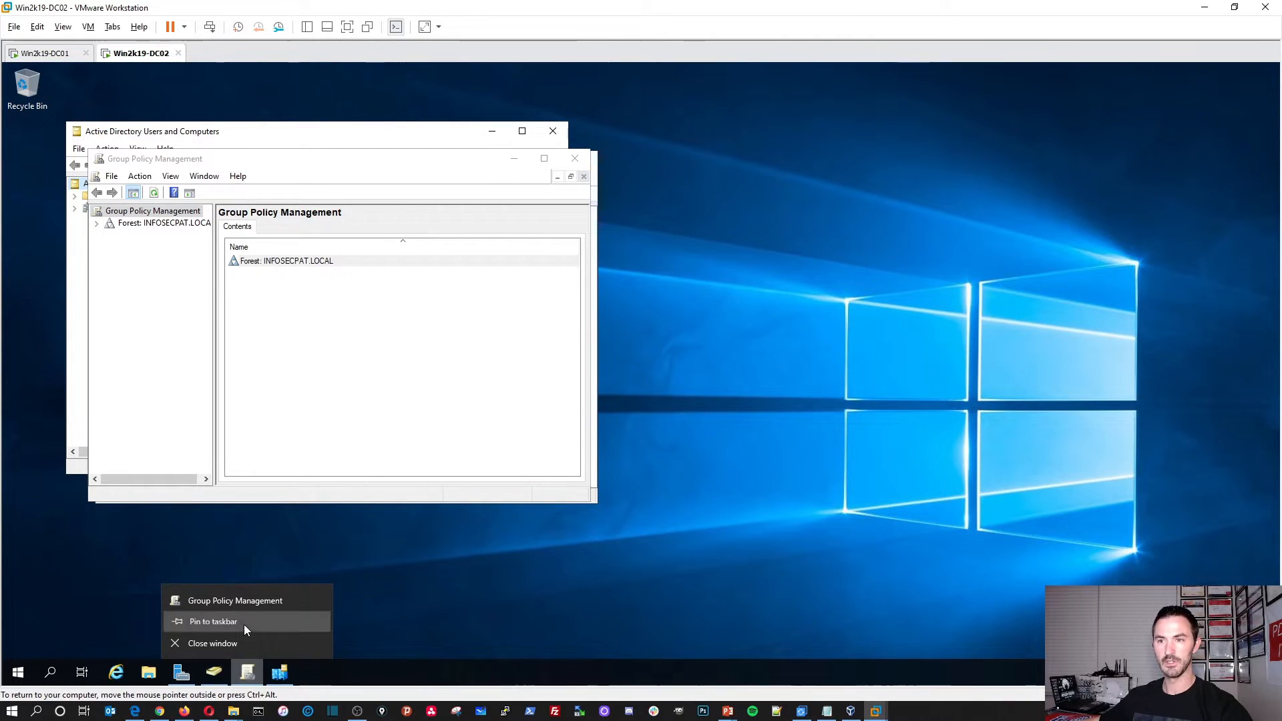
{"action": "left_click", "coordinate": [280, 674]}
{"action": "right_click", "coordinate": [280, 674]}
{"action": "left_click", "coordinate": [267, 623]}
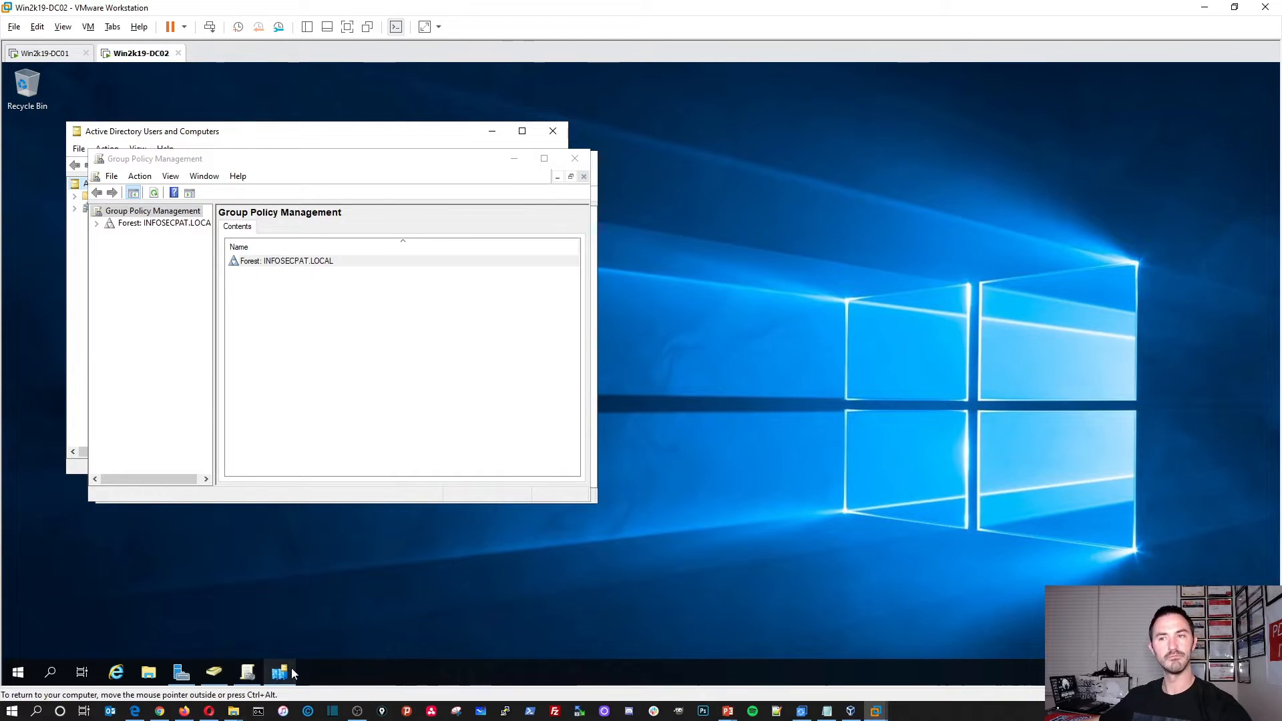
- Maximize Group Policy Management, expand the INFOSECPAT.LOCAL forest down to its domain, and display the linked Firewall GPO
{"action": "left_click_drag", "start_coordinate": [449, 161], "coordinate": [721, 183]}
{"action": "double_click", "coordinate": [719, 181]}
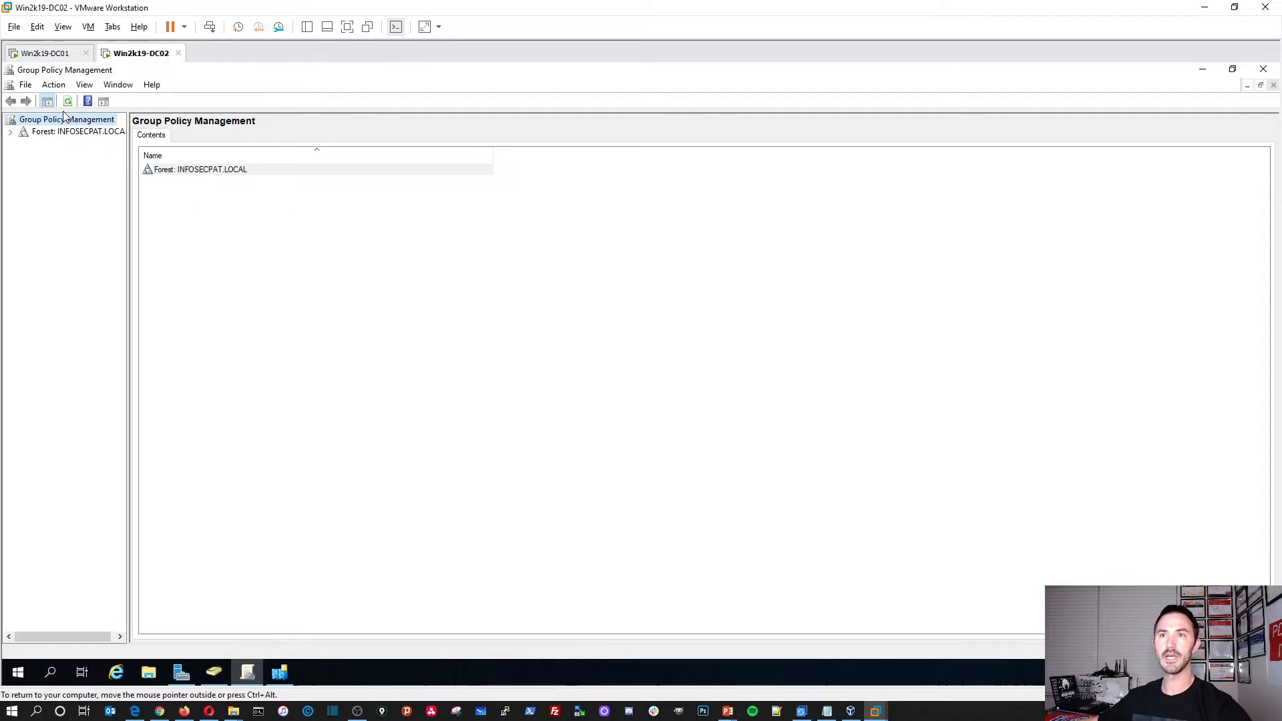
{"action": "double_click", "coordinate": [75, 131]}
{"action": "left_click", "coordinate": [23, 144]}
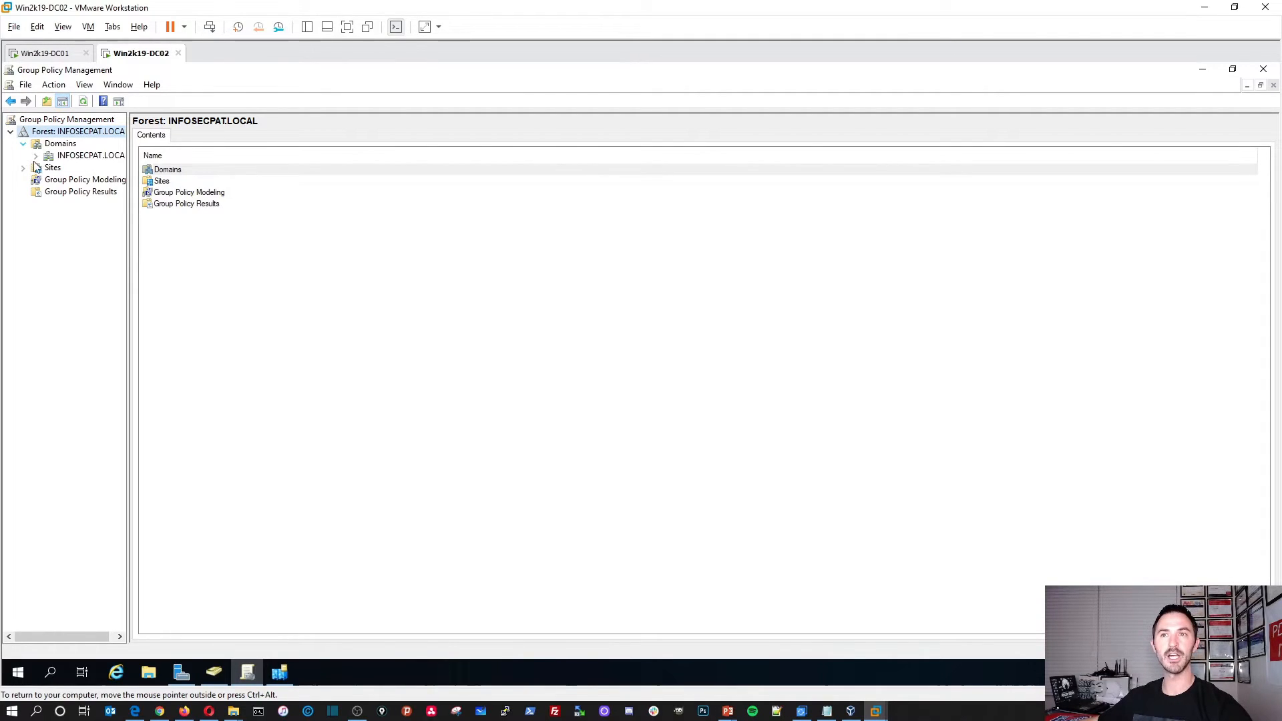
{"action": "left_click", "coordinate": [36, 155]}
{"action": "left_click", "coordinate": [90, 181]}
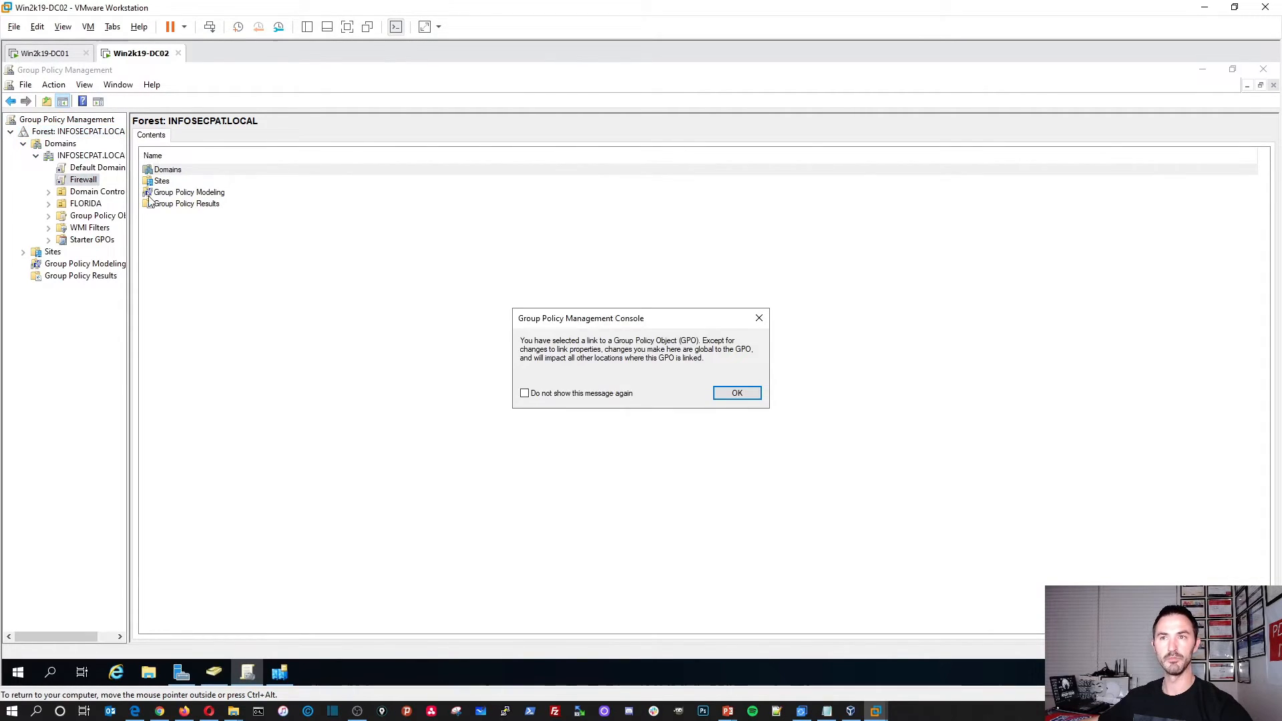
{"action": "left_click", "coordinate": [722, 398]}
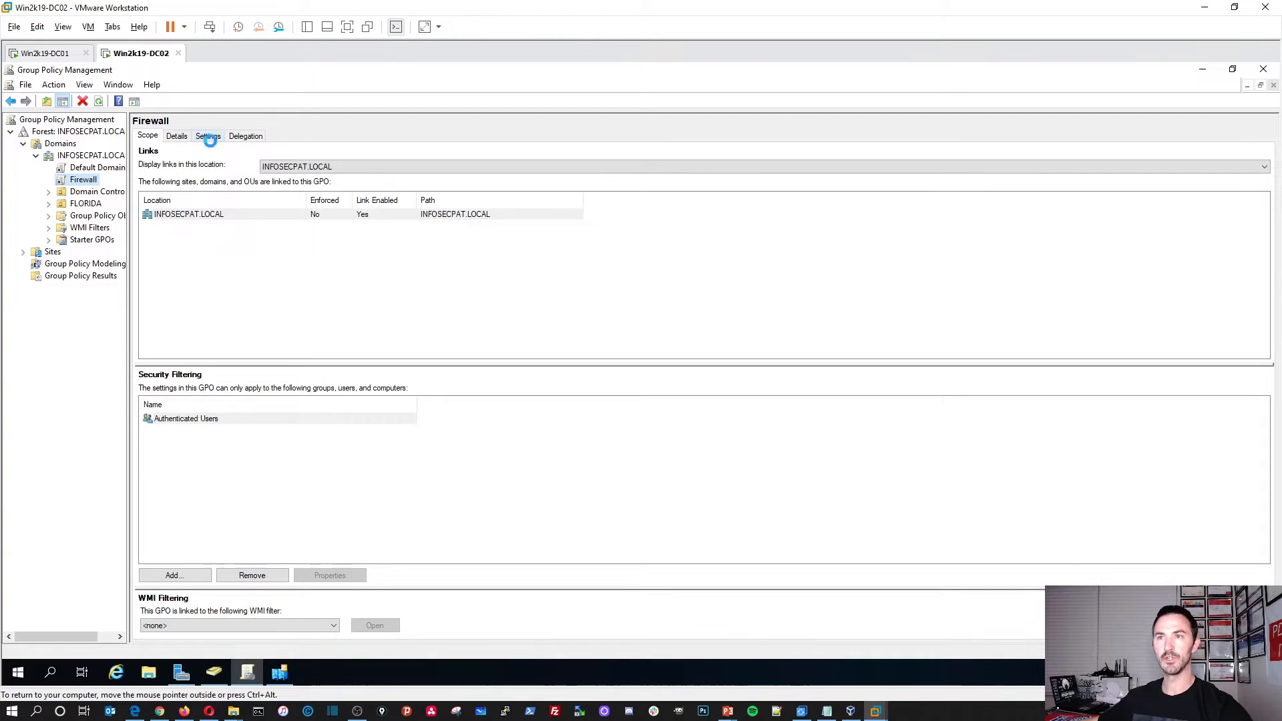
- Generate the Firewall GPO's settings report, widen the console tree, and examine all sections of the report fully expanded
{"action": "left_click", "coordinate": [207, 137]}
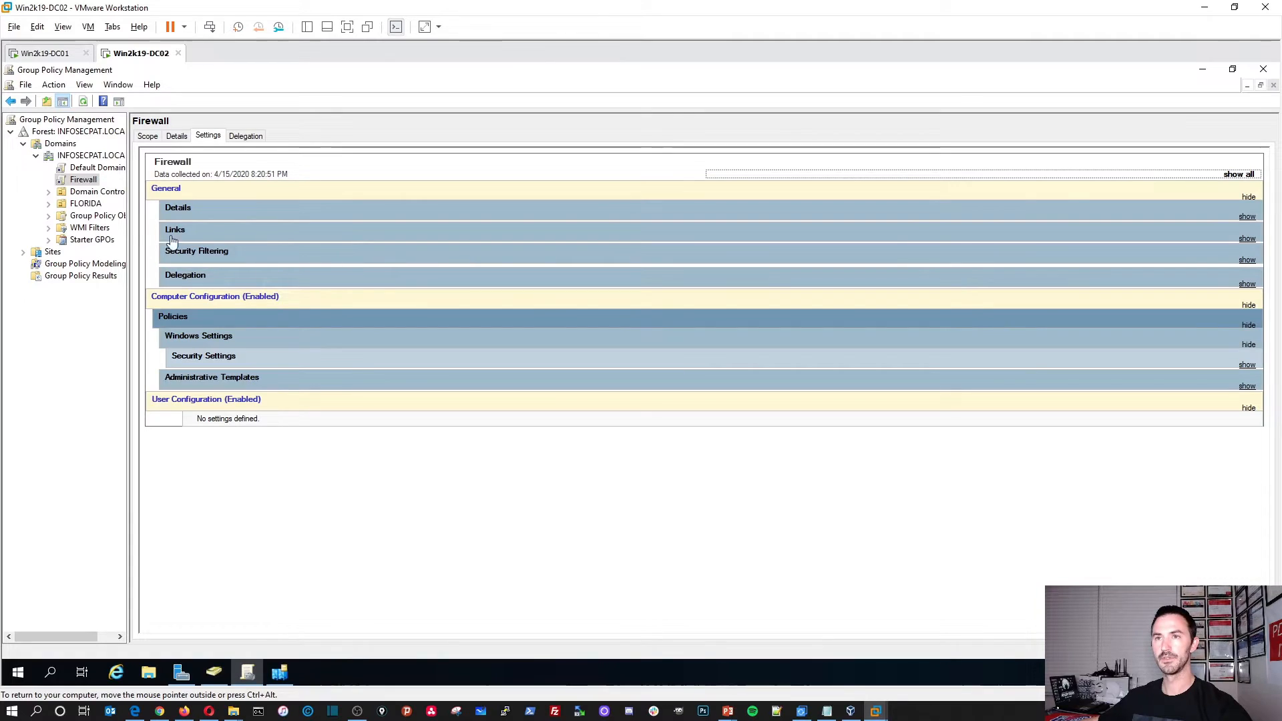
{"action": "left_click_drag", "start_coordinate": [129, 224], "coordinate": [185, 225]}
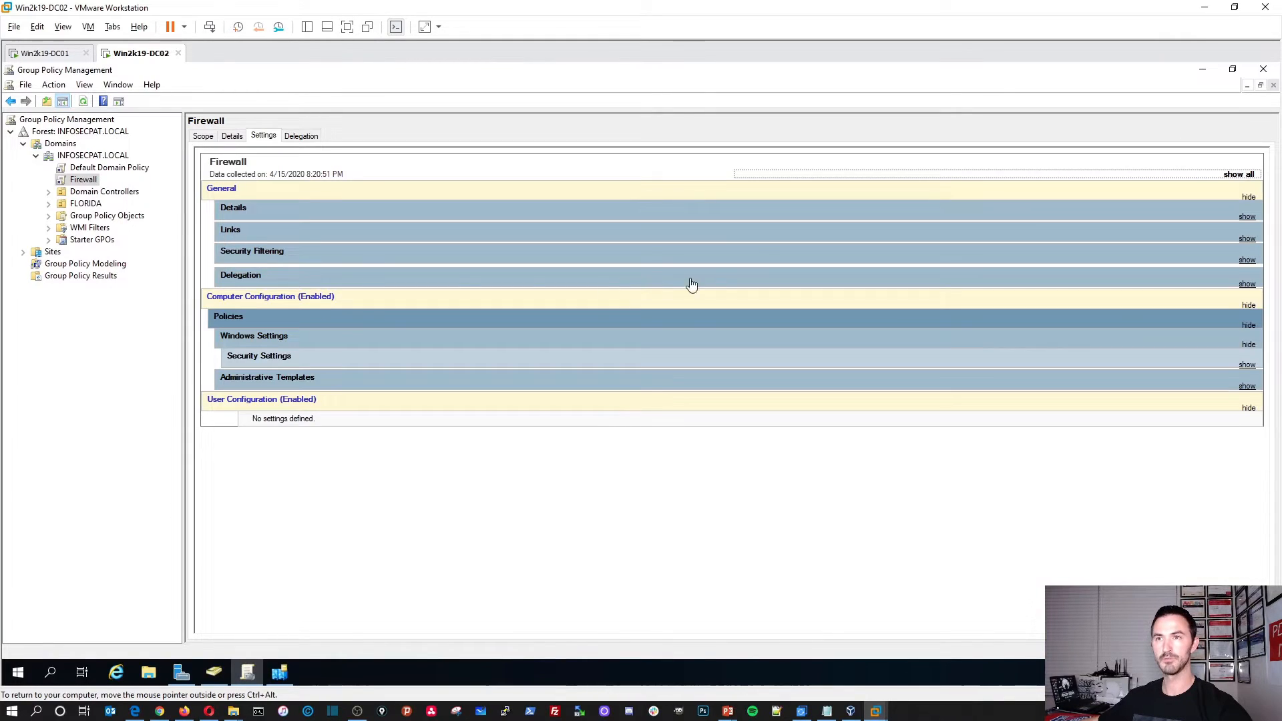
{"action": "left_click", "coordinate": [1240, 175]}
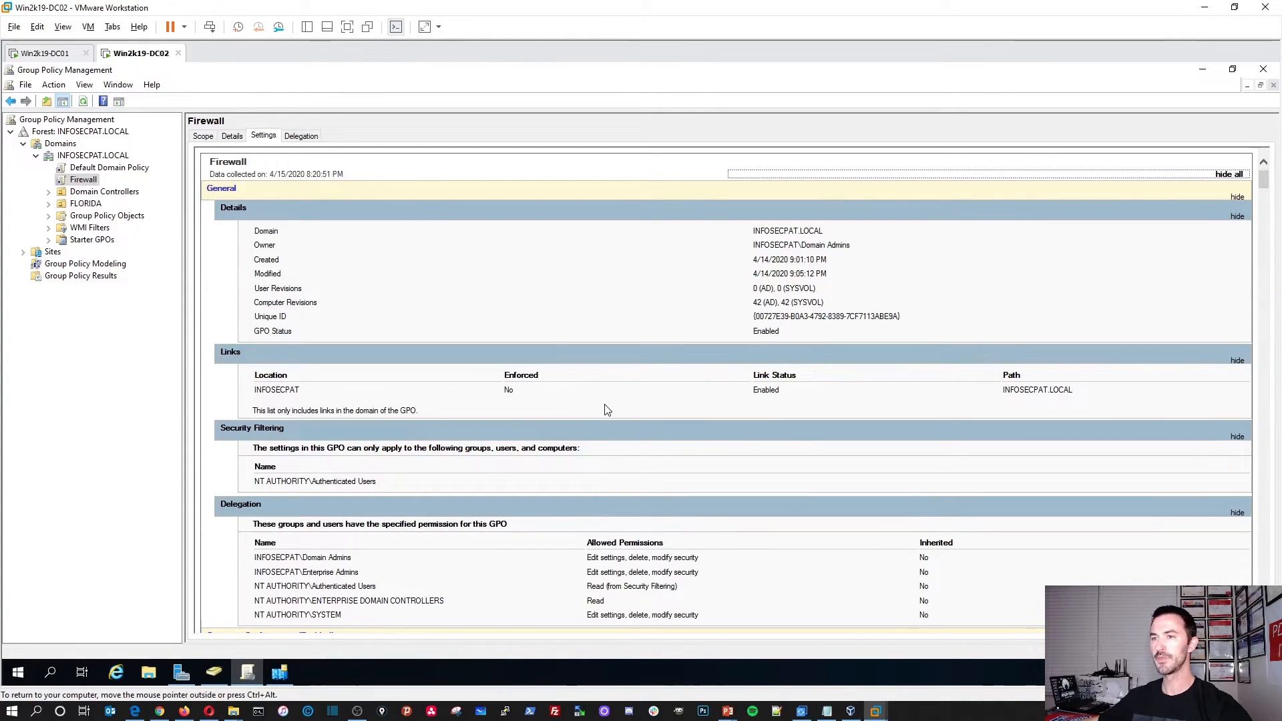
{"action": "scroll", "coordinate": [601, 413], "scroll_direction": "down", "scroll_amount": 5}
{"action": "scroll", "coordinate": [458, 394], "scroll_direction": "down", "scroll_amount": 5}
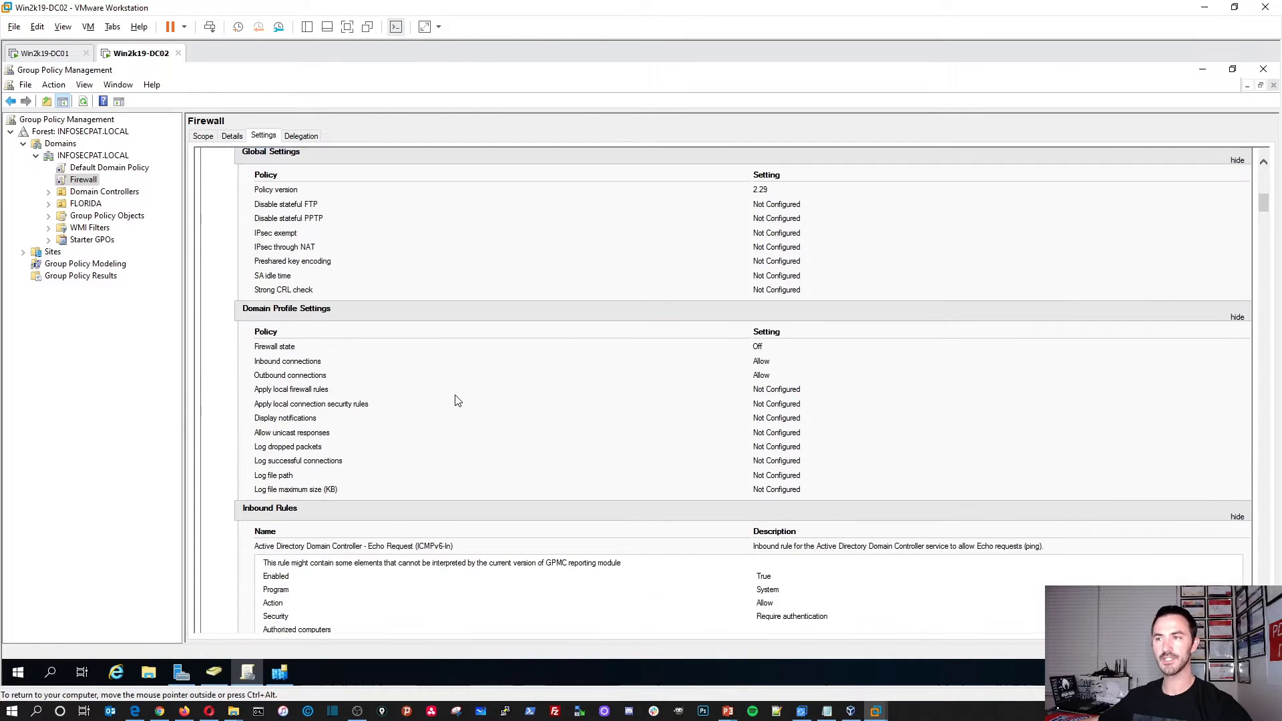
{"action": "scroll", "coordinate": [458, 394], "scroll_direction": "down", "scroll_amount": 15}
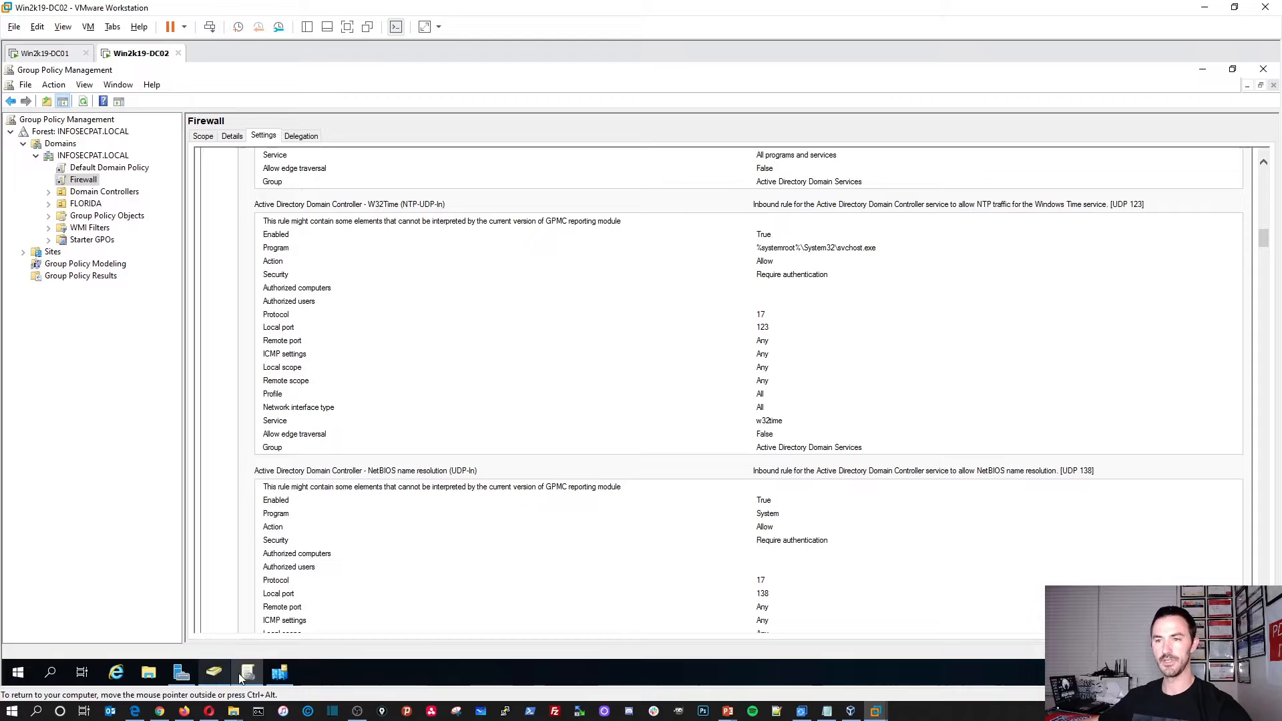
- Maximize Active Directory Sites and Services, check the servers in the FLORIDA site with a widened Name column, and select WIN2K19-DC02
{"action": "left_click", "coordinate": [279, 672]}
{"action": "left_click", "coordinate": [552, 161]}
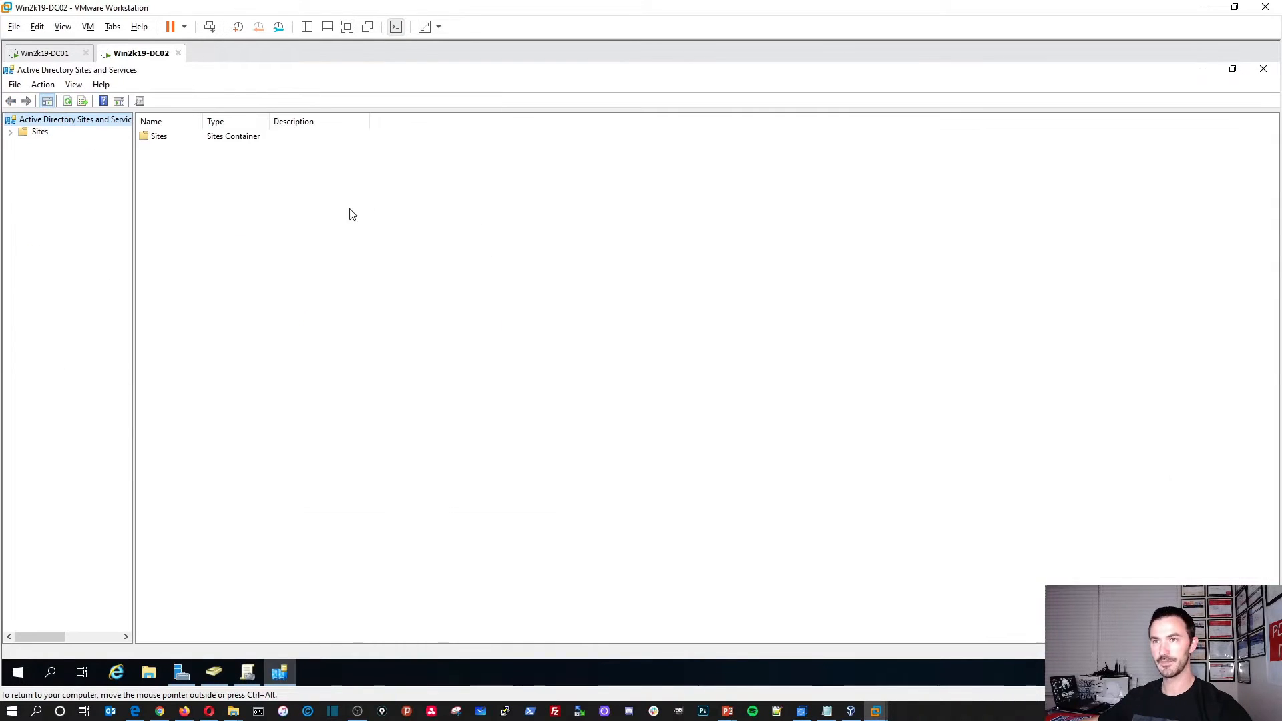
{"action": "double_click", "coordinate": [164, 137]}
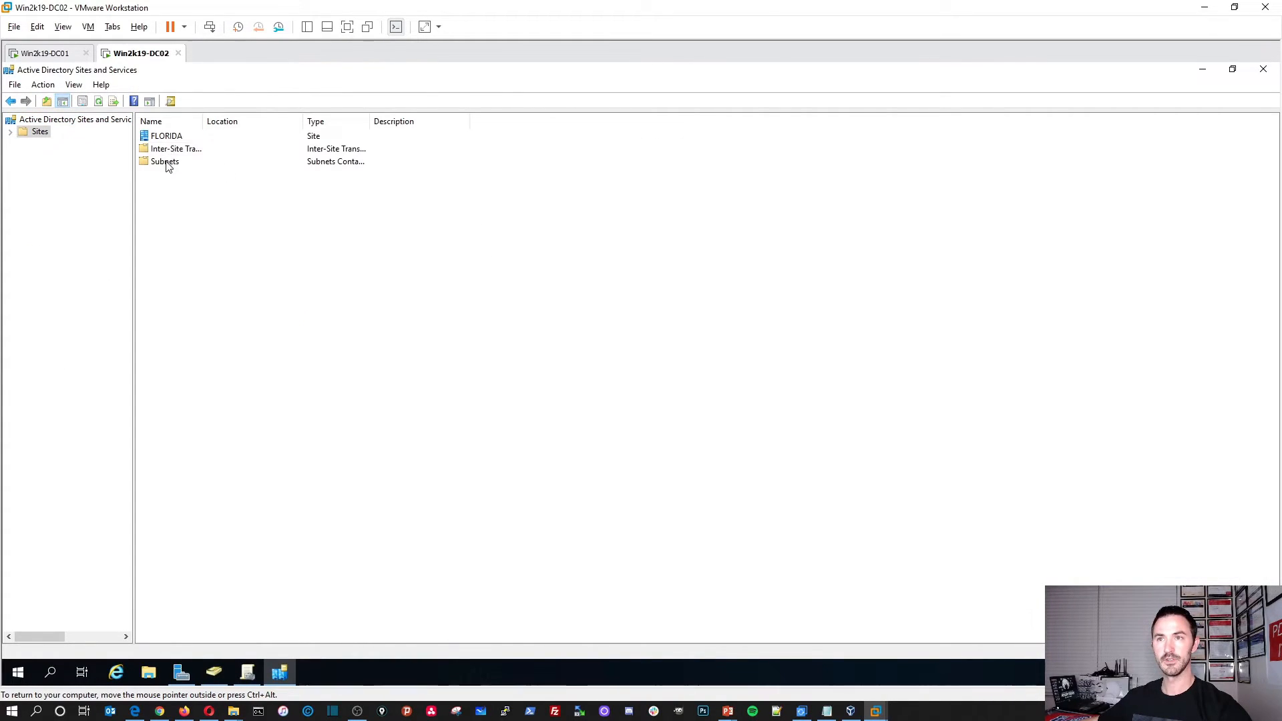
{"action": "left_click", "coordinate": [175, 135]}
{"action": "double_click", "coordinate": [175, 135]}
{"action": "double_click", "coordinate": [164, 148]}
{"action": "left_click_drag", "start_coordinate": [204, 122], "coordinate": [354, 122]}
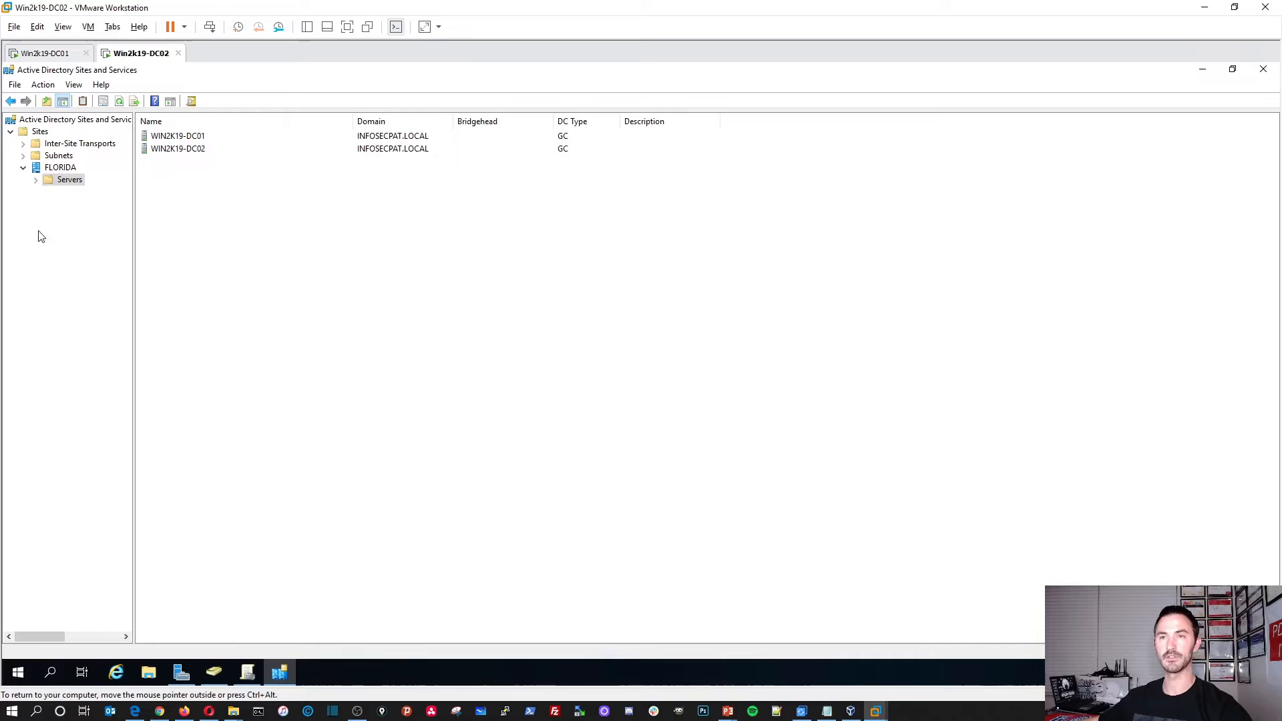
{"action": "left_click", "coordinate": [575, 151]}
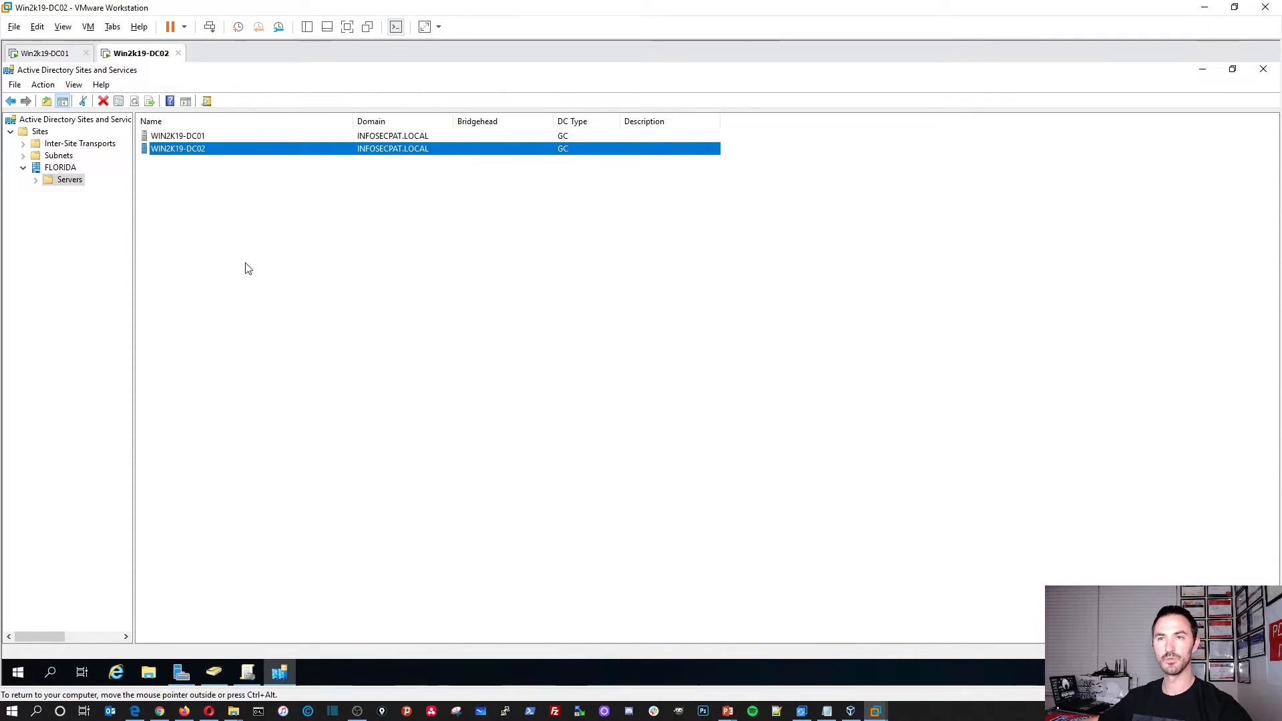
- Examine the location, object, security, and attribute details in the FLORIDA site's properties, leaving them unchanged
{"action": "right_click", "coordinate": [67, 170]}
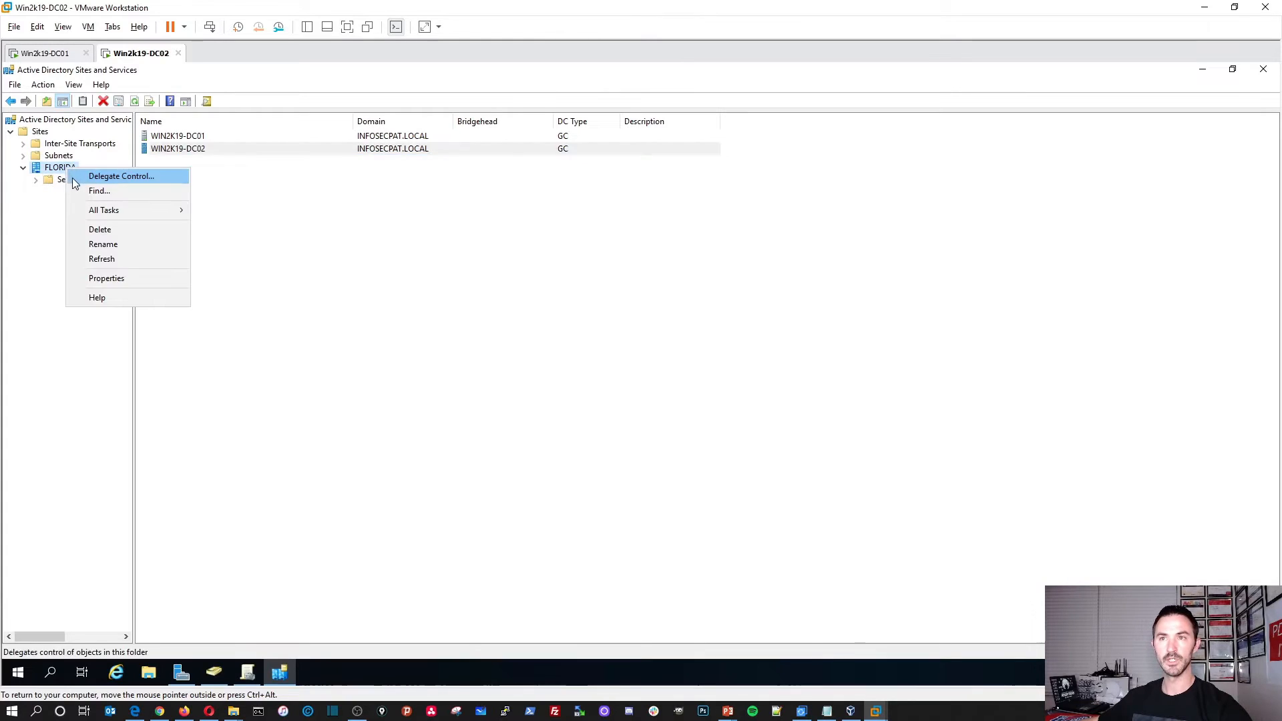
{"action": "left_click", "coordinate": [113, 283]}
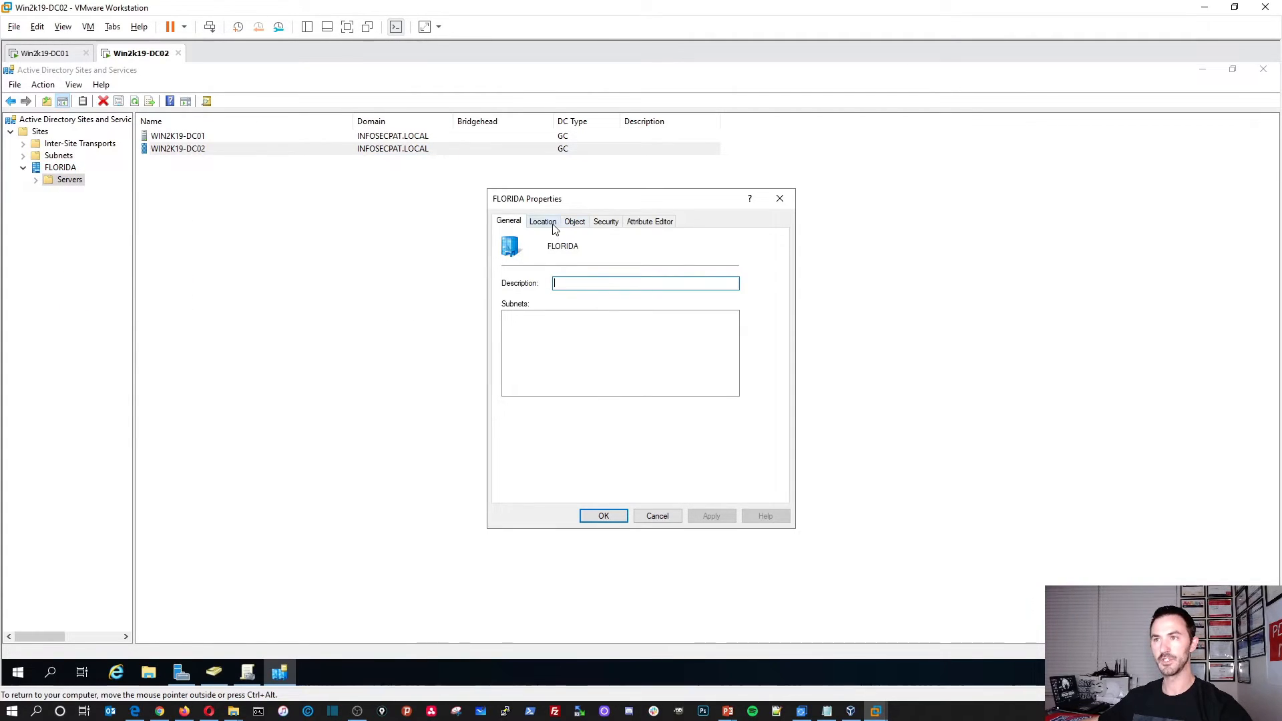
{"action": "left_click", "coordinate": [544, 222]}
{"action": "left_click", "coordinate": [576, 222]}
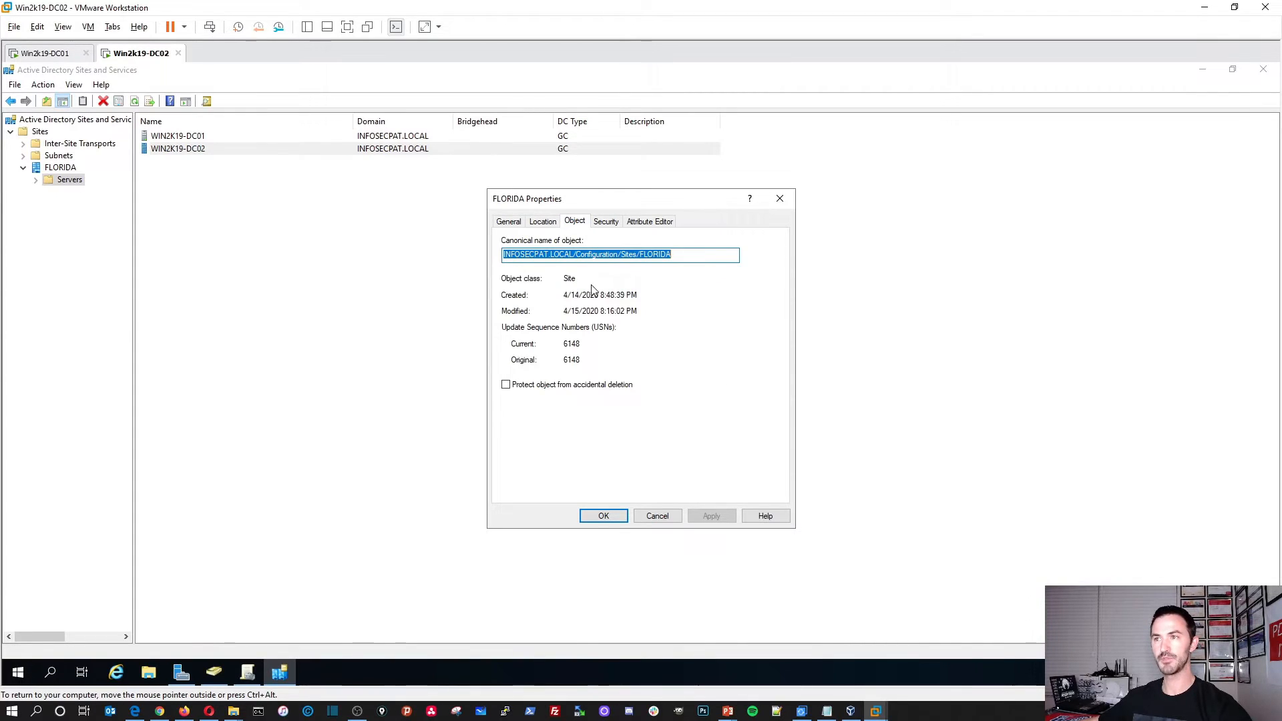
{"action": "left_click", "coordinate": [607, 221]}
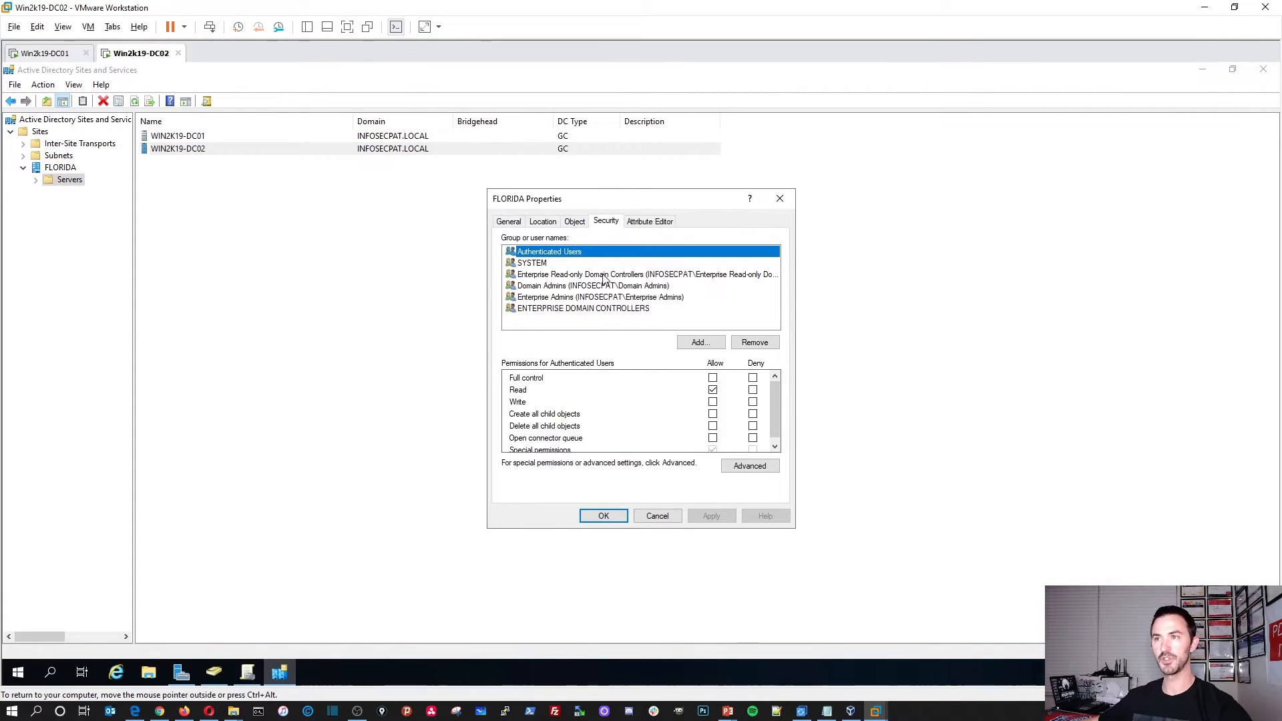
{"action": "left_click", "coordinate": [647, 222]}
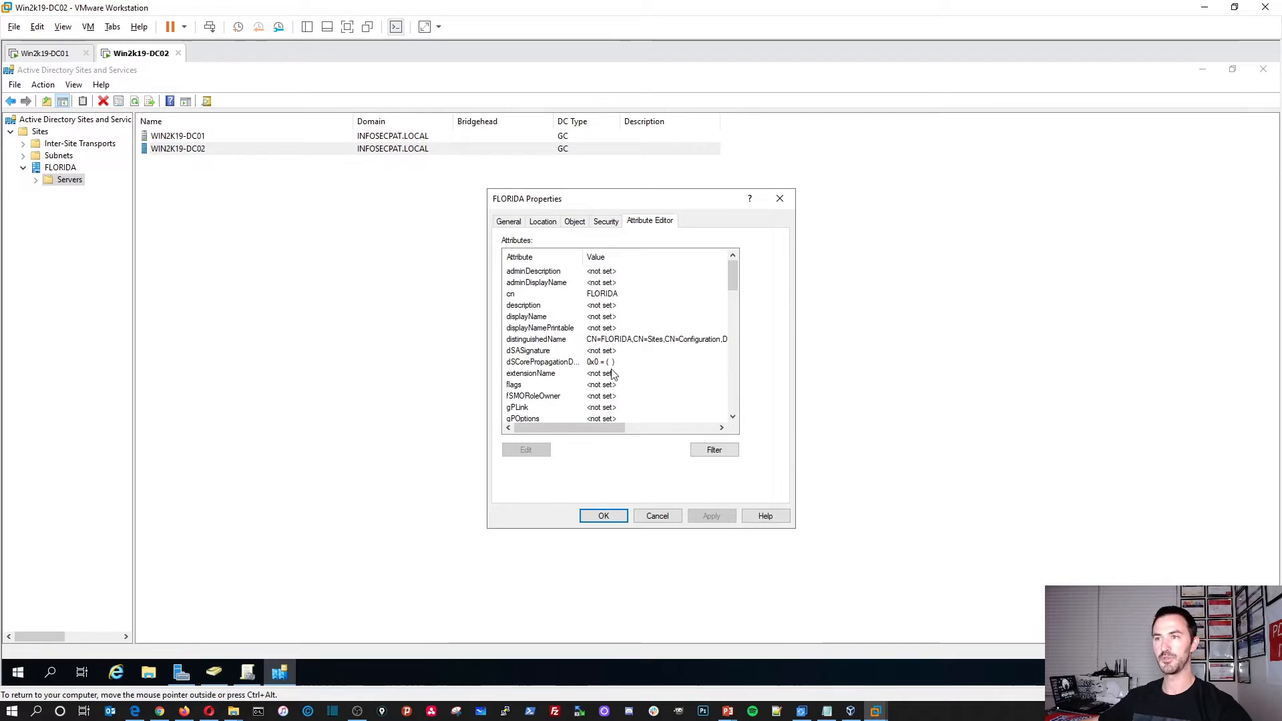
{"action": "scroll", "coordinate": [612, 354], "scroll_direction": "down", "scroll_amount": 5}
{"action": "left_click", "coordinate": [674, 523]}
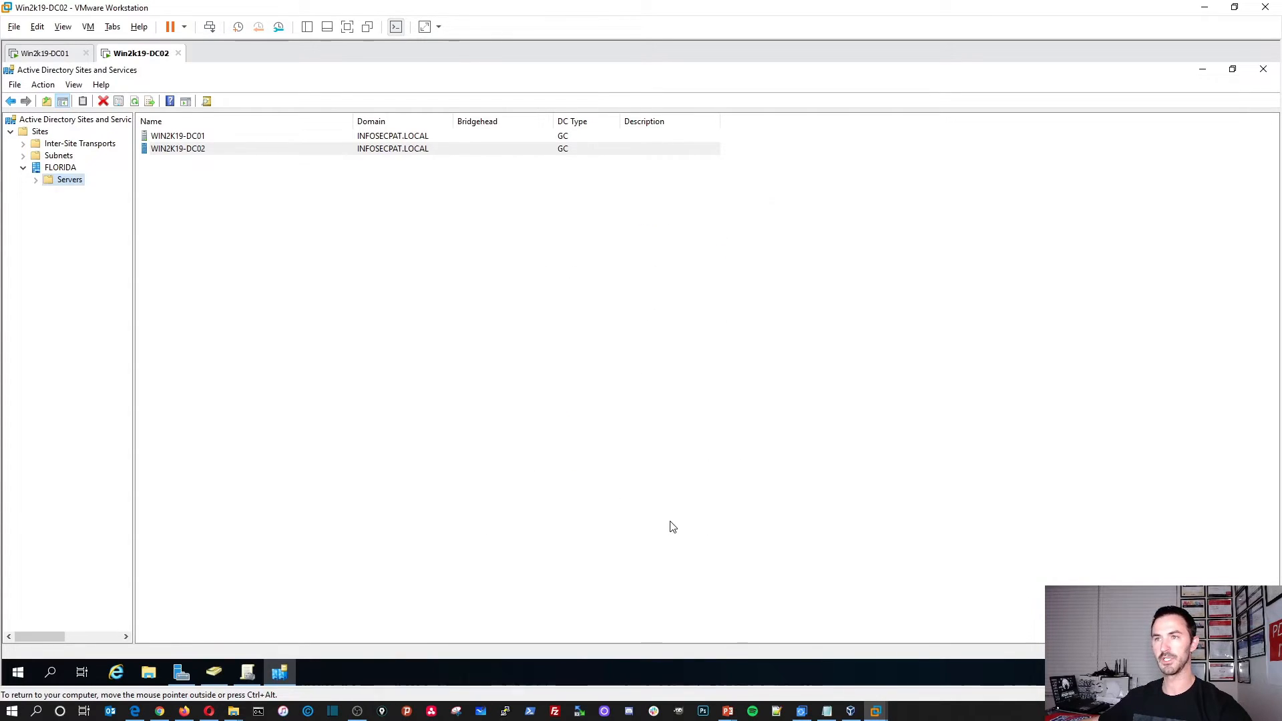
- Close Active Directory Sites and Services and Group Policy Management, then maximize Active Directory Users and Computers with a wider console tree
{"action": "left_click", "coordinate": [1263, 68]}
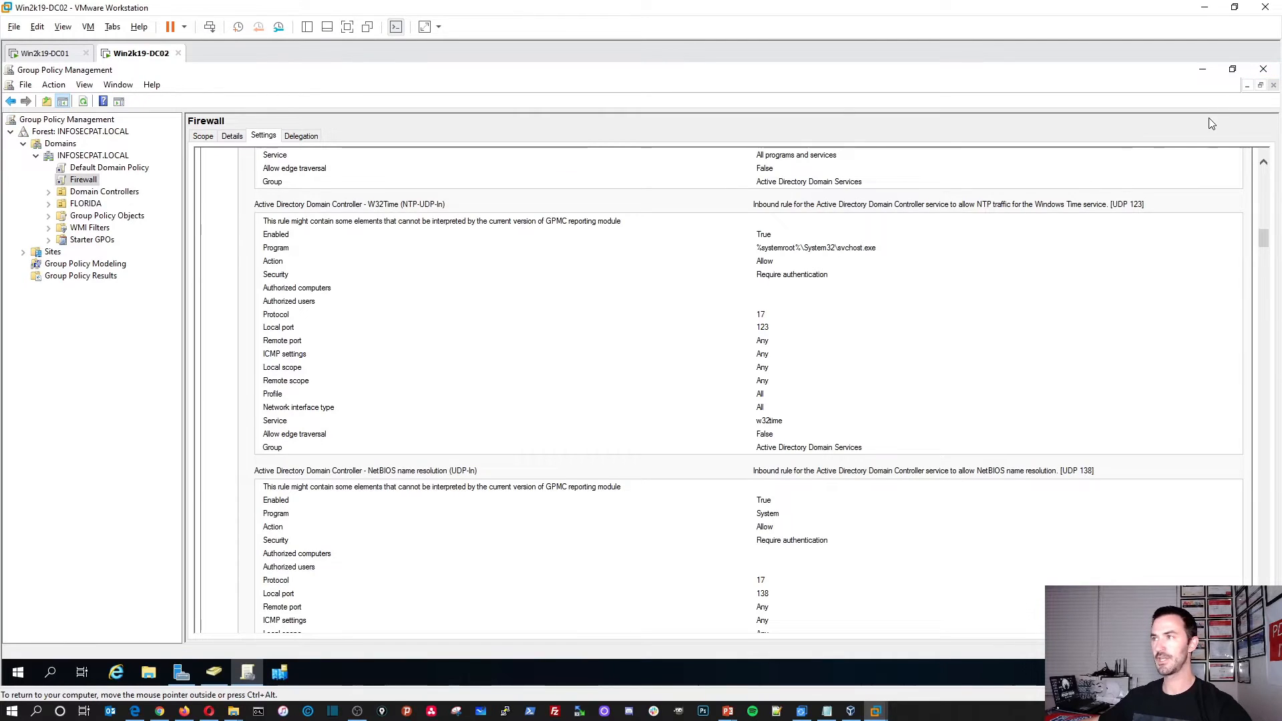
{"action": "left_click", "coordinate": [1263, 69]}
{"action": "left_click", "coordinate": [523, 133]}
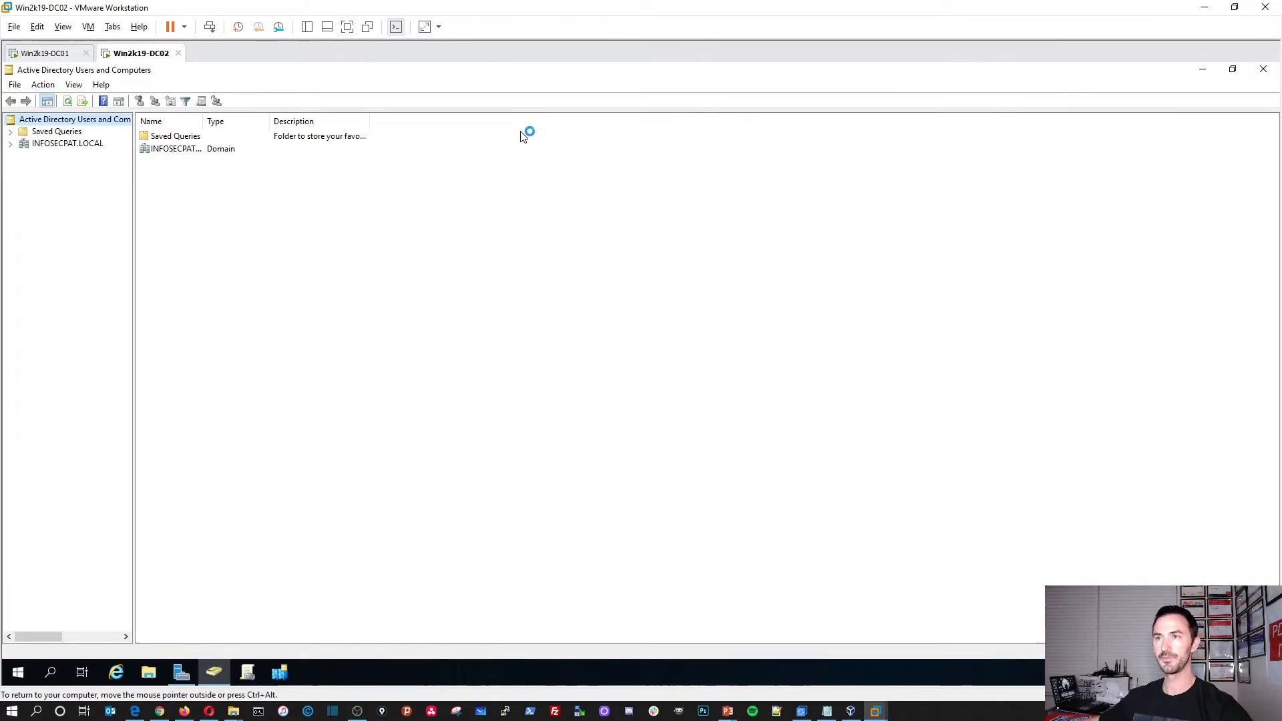
{"action": "left_click_drag", "start_coordinate": [228, 205], "coordinate": [230, 207]}
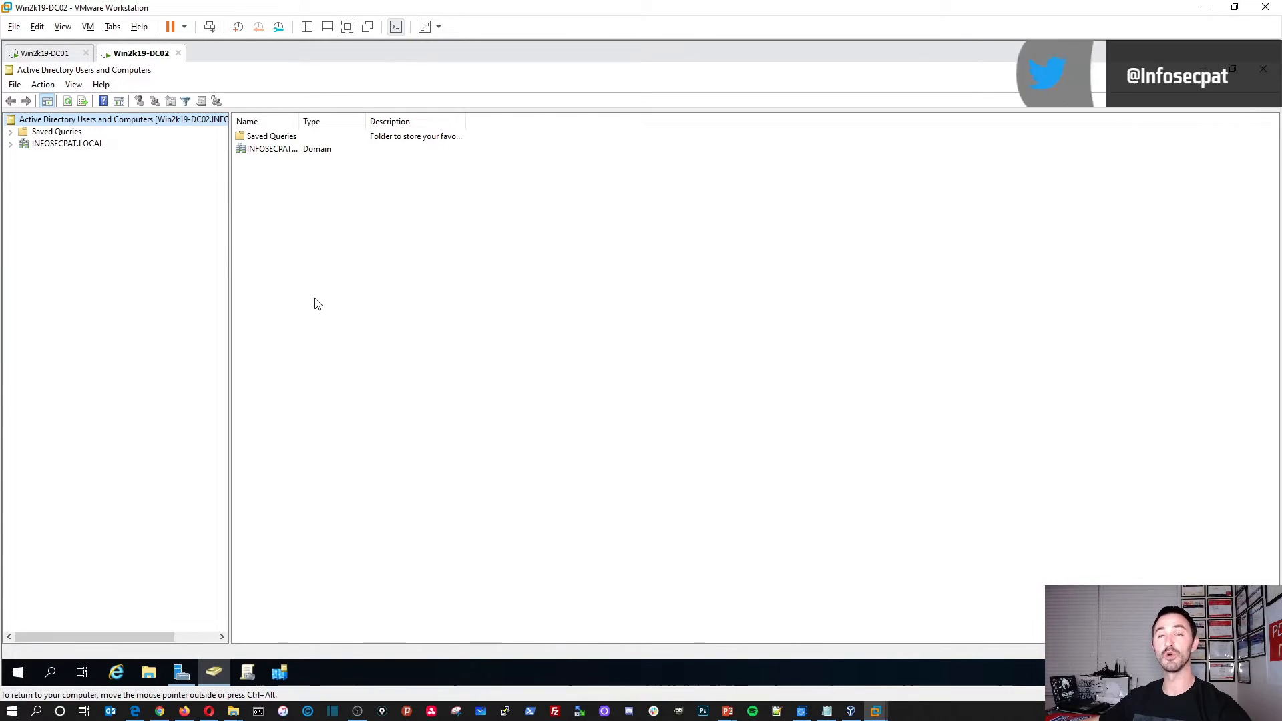
- Expand the INFOSECPAT.LOCAL domain and open the Users organizational unit inside FLORIDA
{"action": "left_click", "coordinate": [10, 145]}
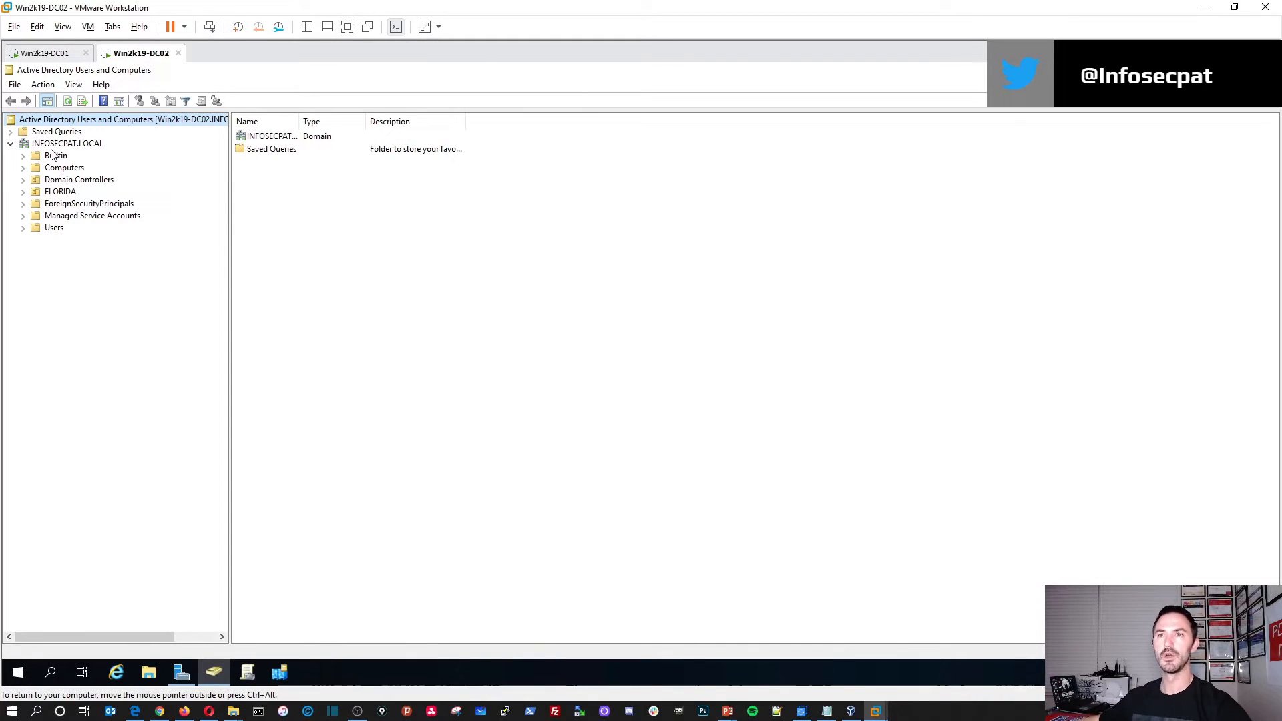
{"action": "double_click", "coordinate": [60, 145]}
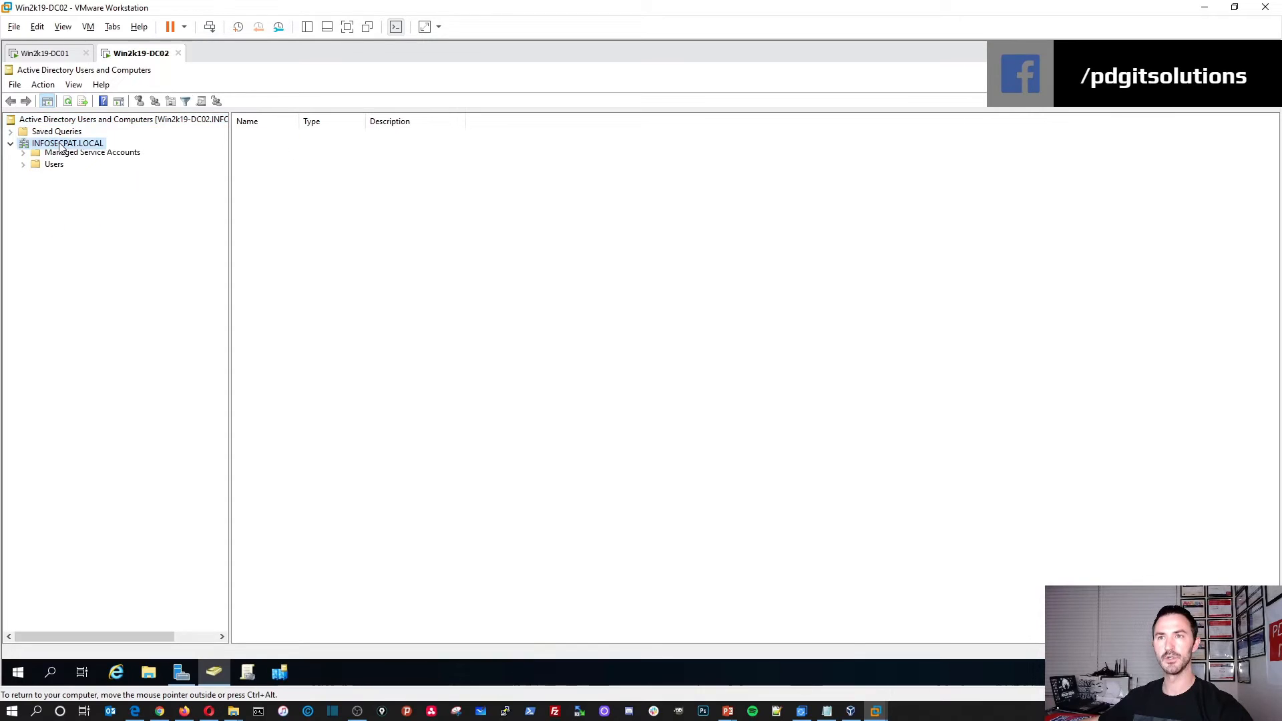
{"action": "double_click", "coordinate": [266, 175]}
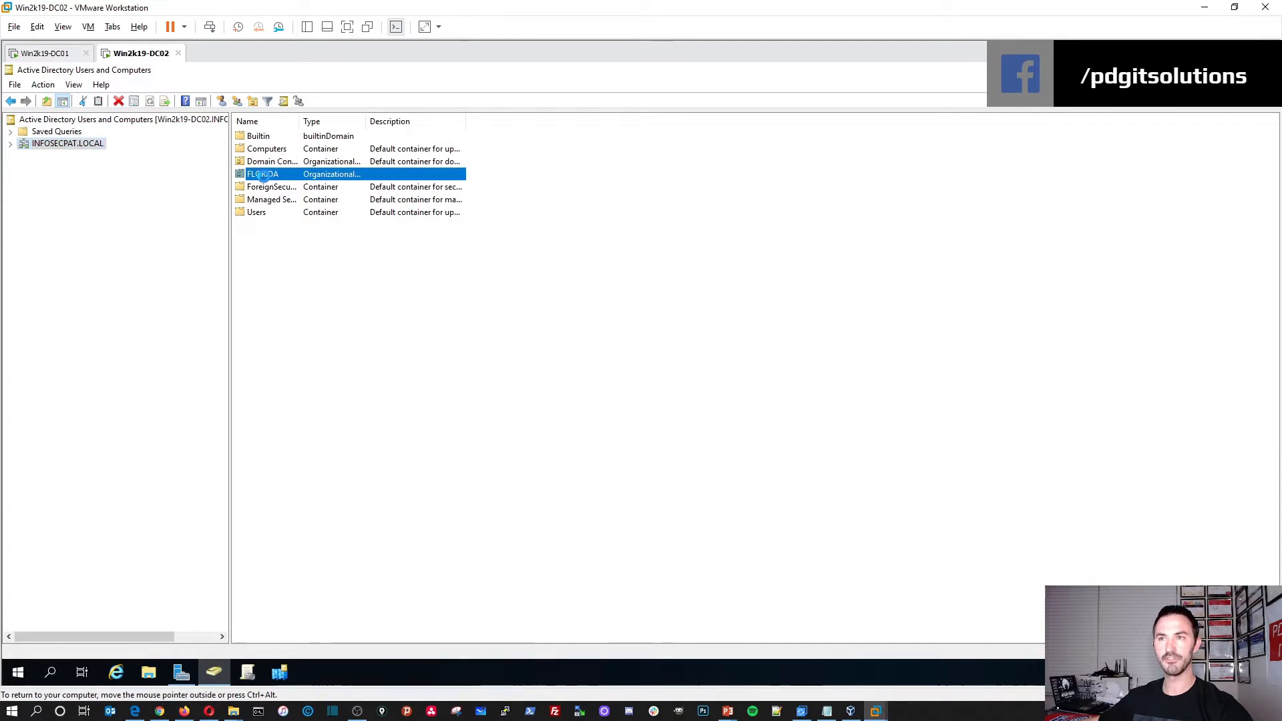
{"action": "double_click", "coordinate": [258, 175]}
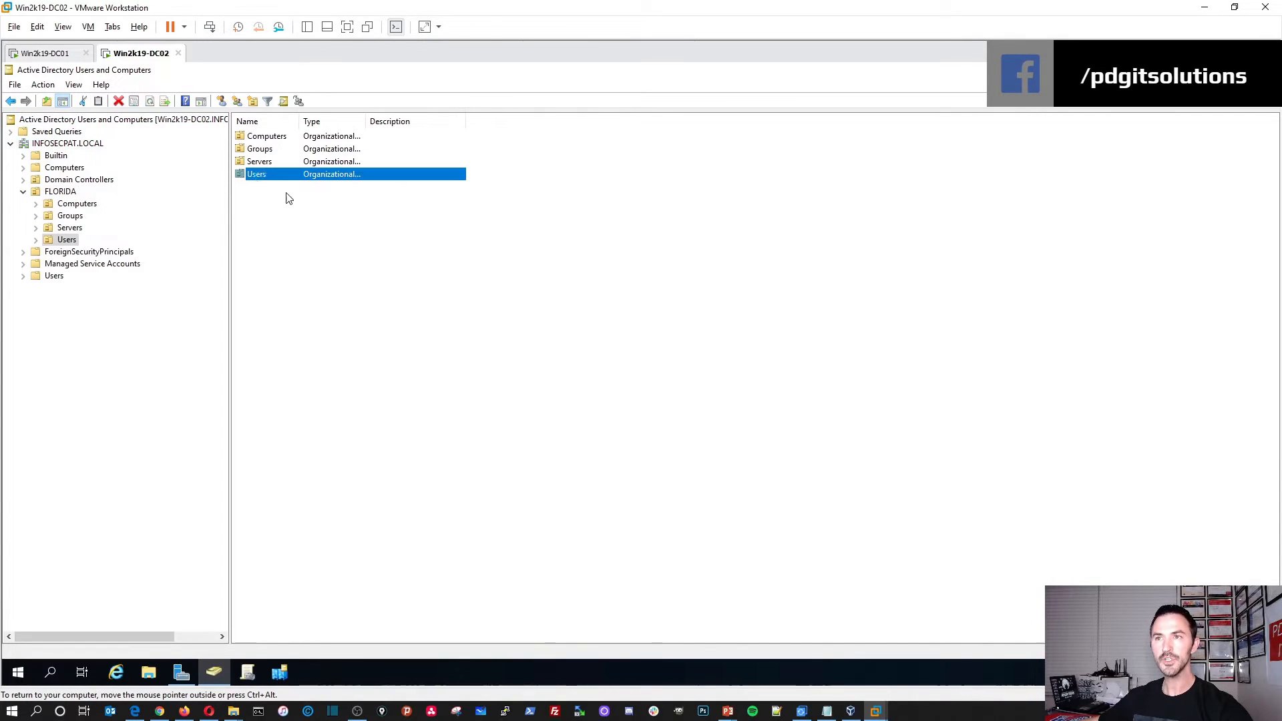
- Start a new user in the FLORIDA Users OU with first name User1 and logon name User1
{"action": "right_click", "coordinate": [323, 253]}
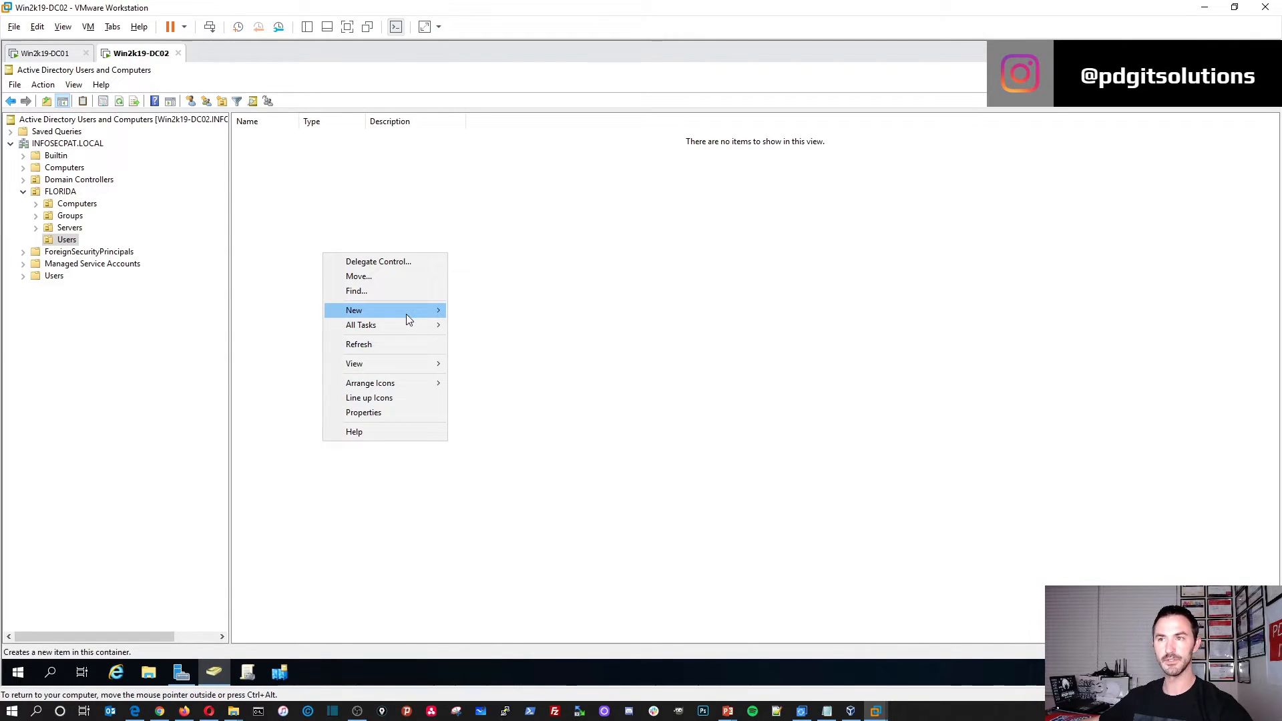
{"action": "mouse_move", "coordinate": [406, 312]}
{"action": "left_click", "coordinate": [501, 445]}
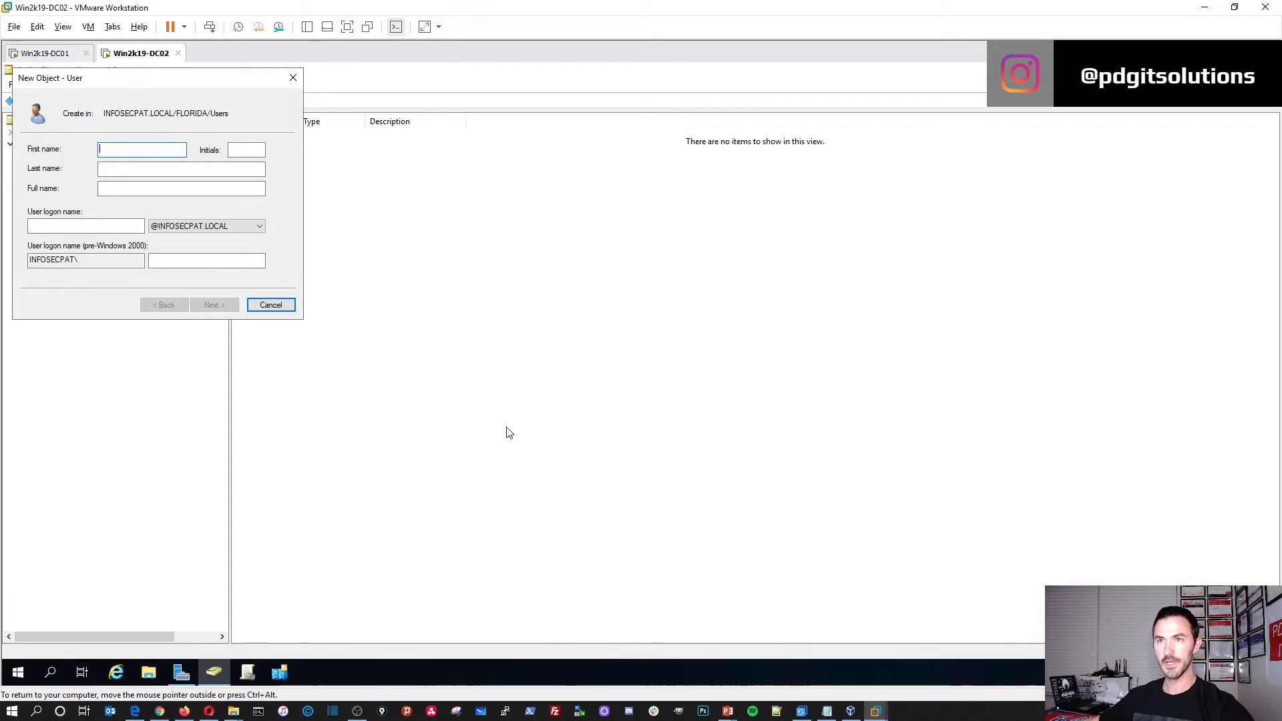
{"action": "left_click_drag", "start_coordinate": [188, 82], "coordinate": [392, 194]}
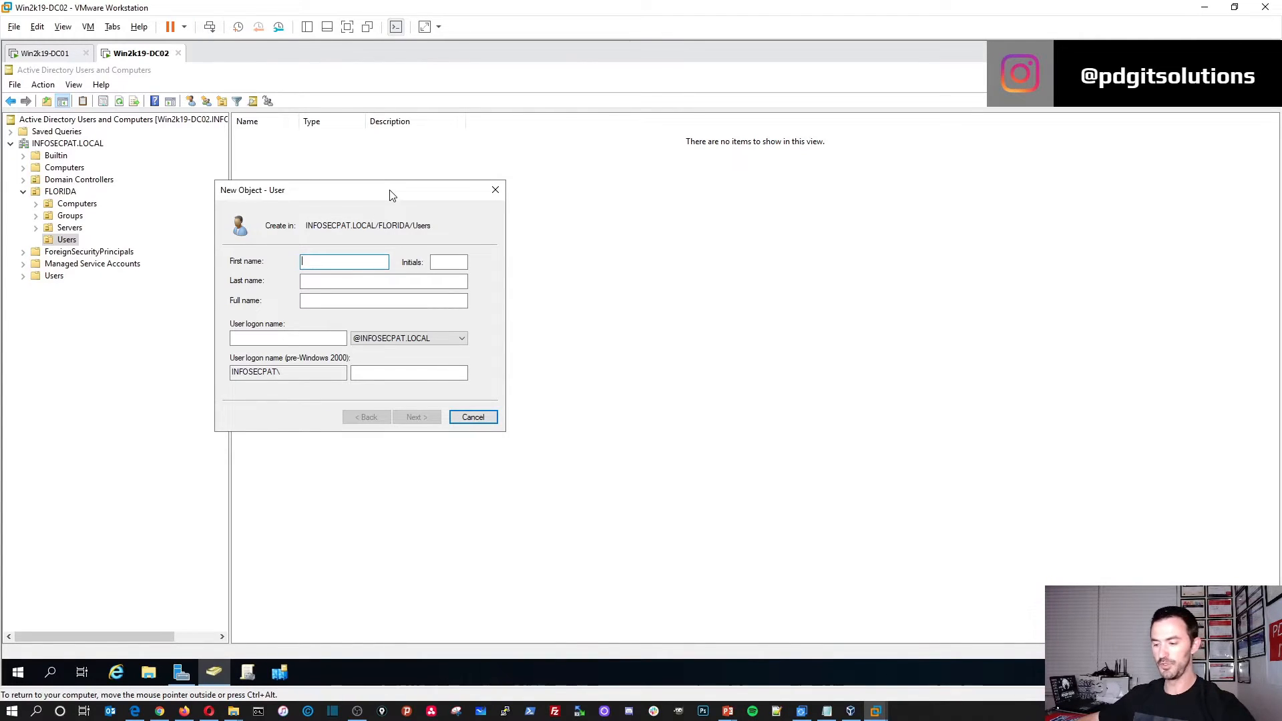
{"action": "type", "text": "User1"}
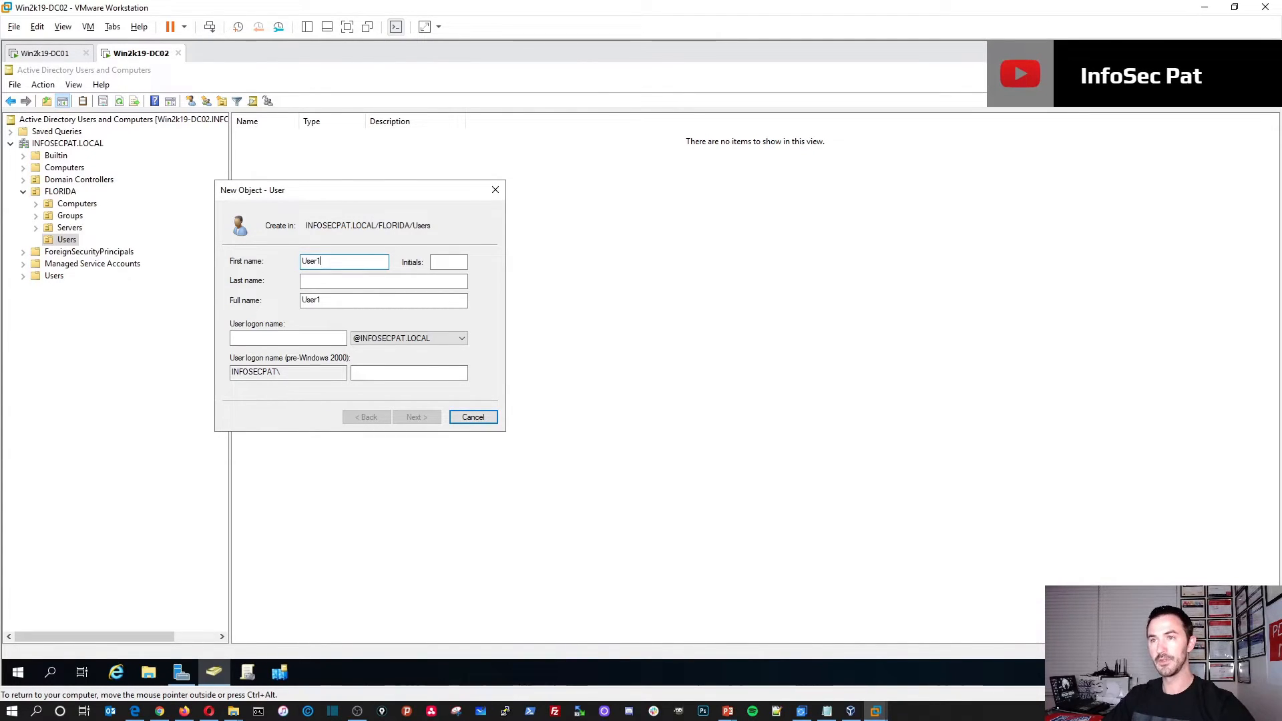
{"action": "key", "text": "ctrl+a"}
{"action": "key", "text": "Tab"}
{"action": "key", "text": "Tab"}
{"action": "key", "text": "Tab"}
{"action": "key", "text": "Tab"}
{"action": "type", "text": "User1"}
{"action": "left_click", "coordinate": [411, 416]}
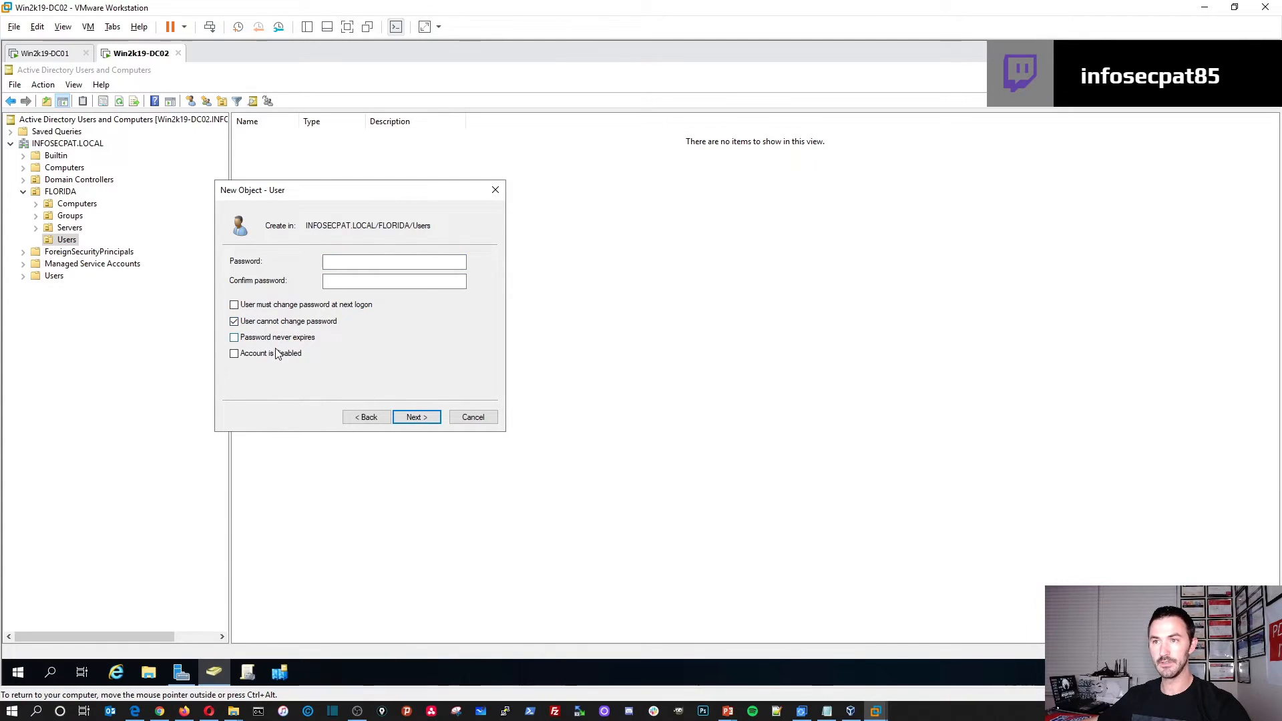
- Enter and confirm the account password, set it as never expiring and not changeable by the user, and finish creating User1
{"action": "left_click", "coordinate": [399, 262]}
{"action": "type", "text": "••••••••"}
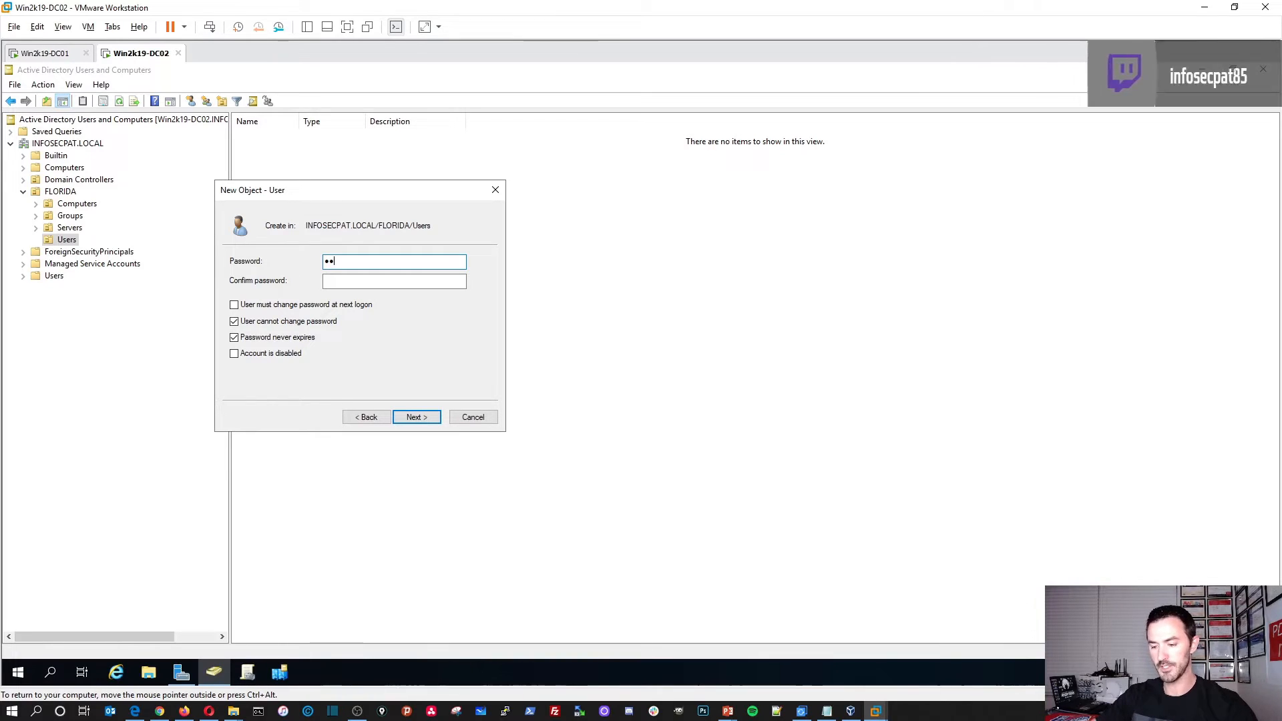
{"action": "key", "text": "Tab"}
{"action": "type", "text": "••"}
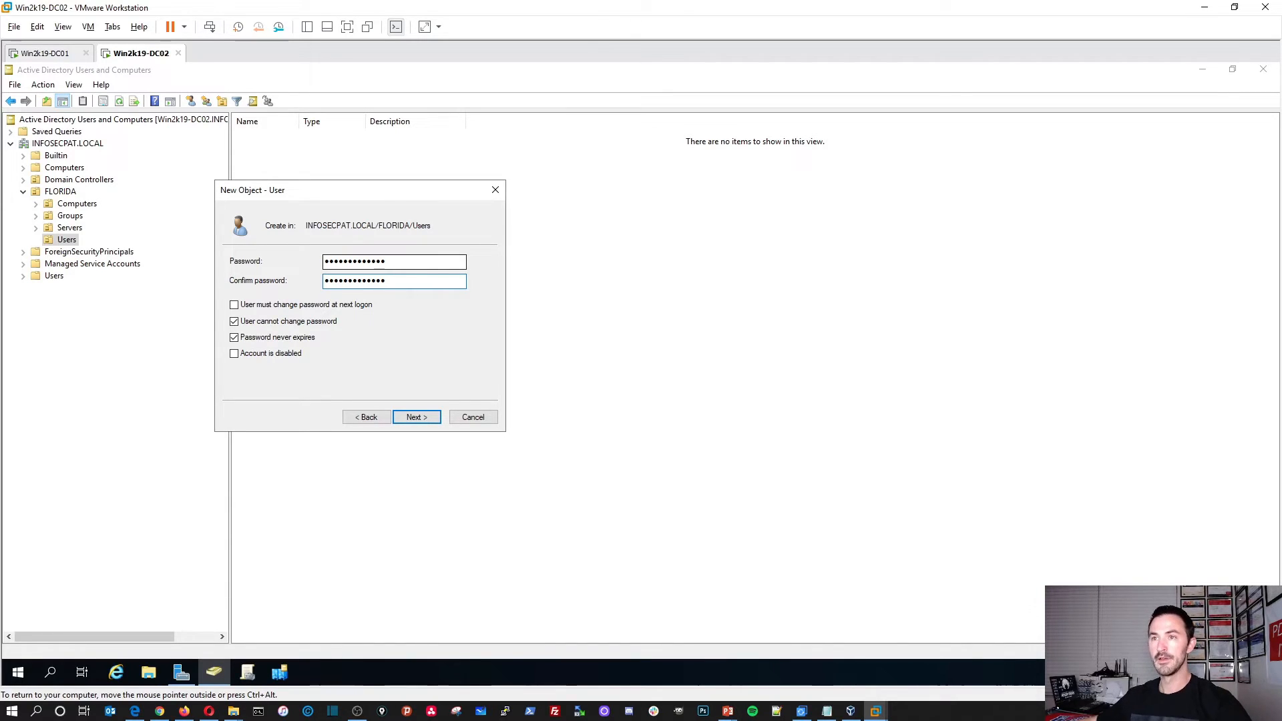
{"action": "left_click", "coordinate": [415, 417]}
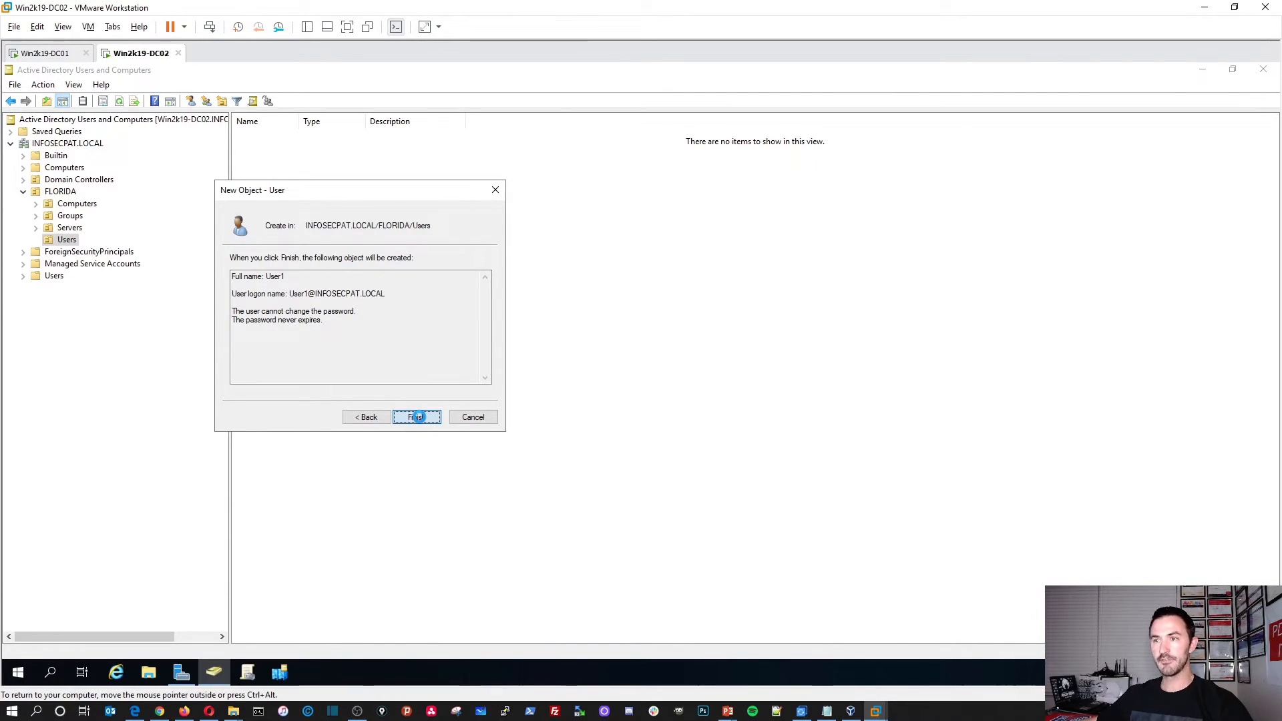
{"action": "left_click", "coordinate": [416, 417]}
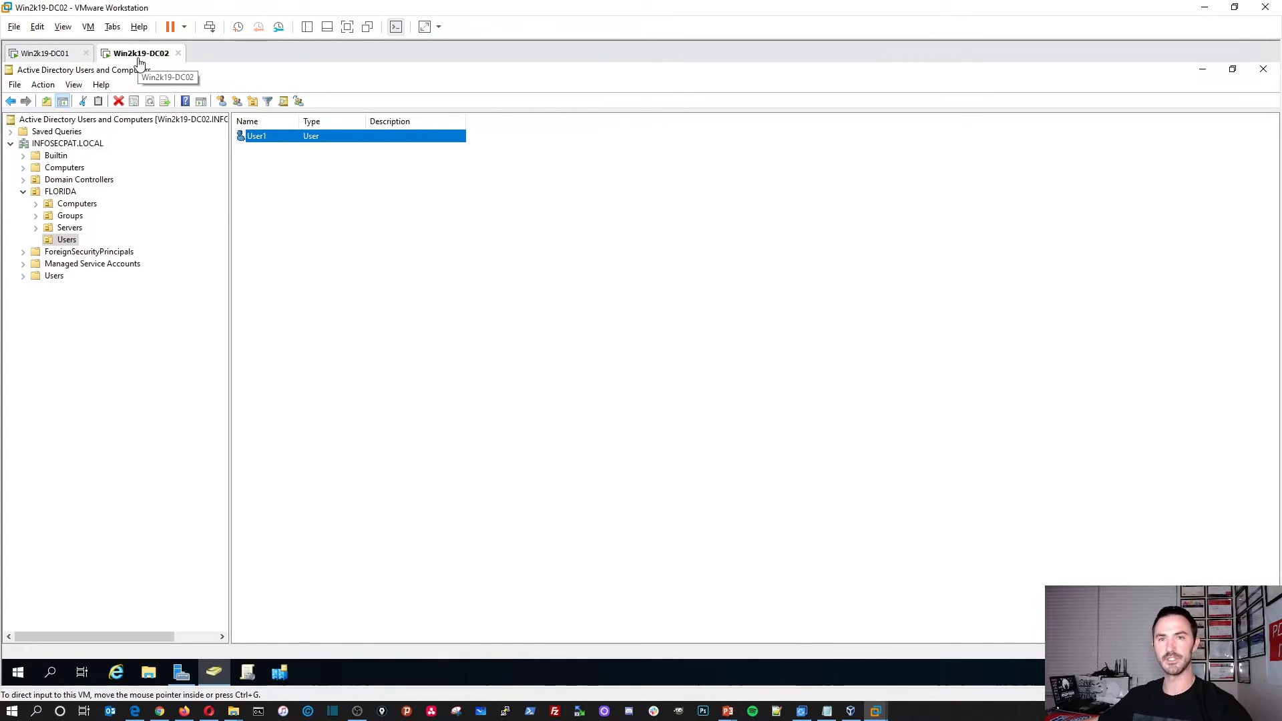
- Switch to Win2k19-DC01, close its Command Prompt, and open the FLORIDA Users OU in Active Directory Users and Computers
{"action": "left_click", "coordinate": [62, 58]}
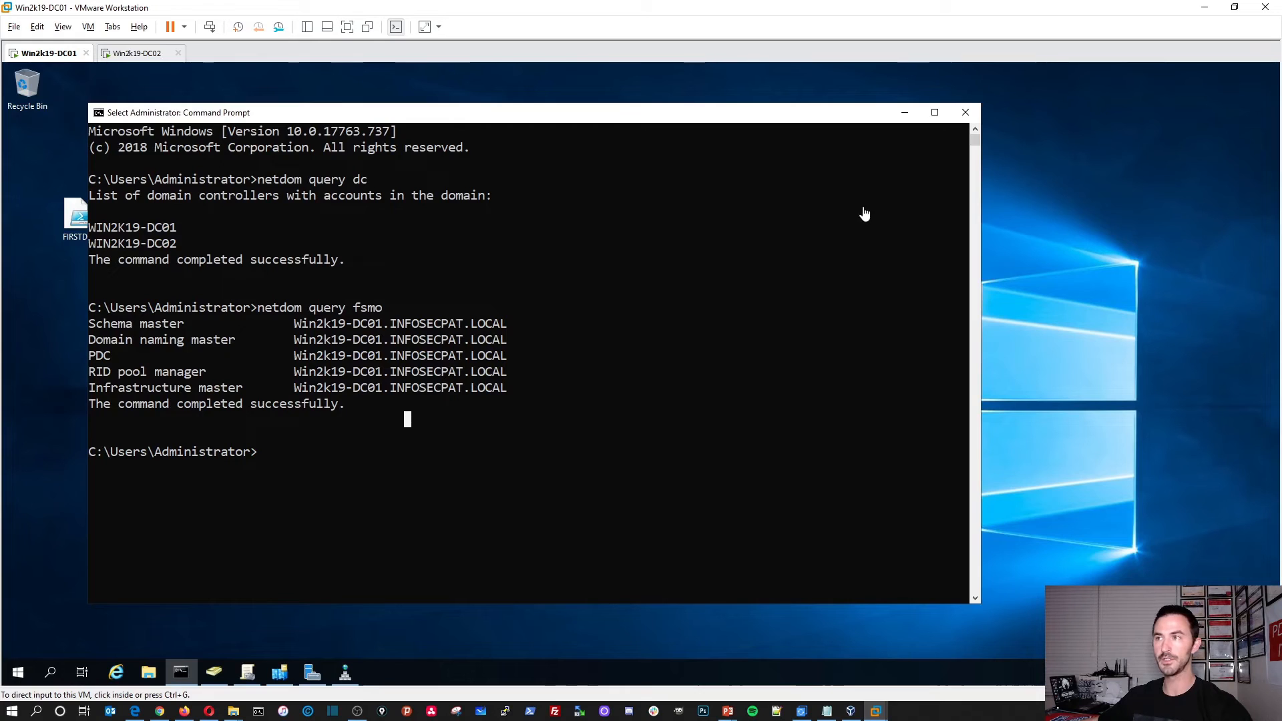
{"action": "left_click", "coordinate": [965, 113]}
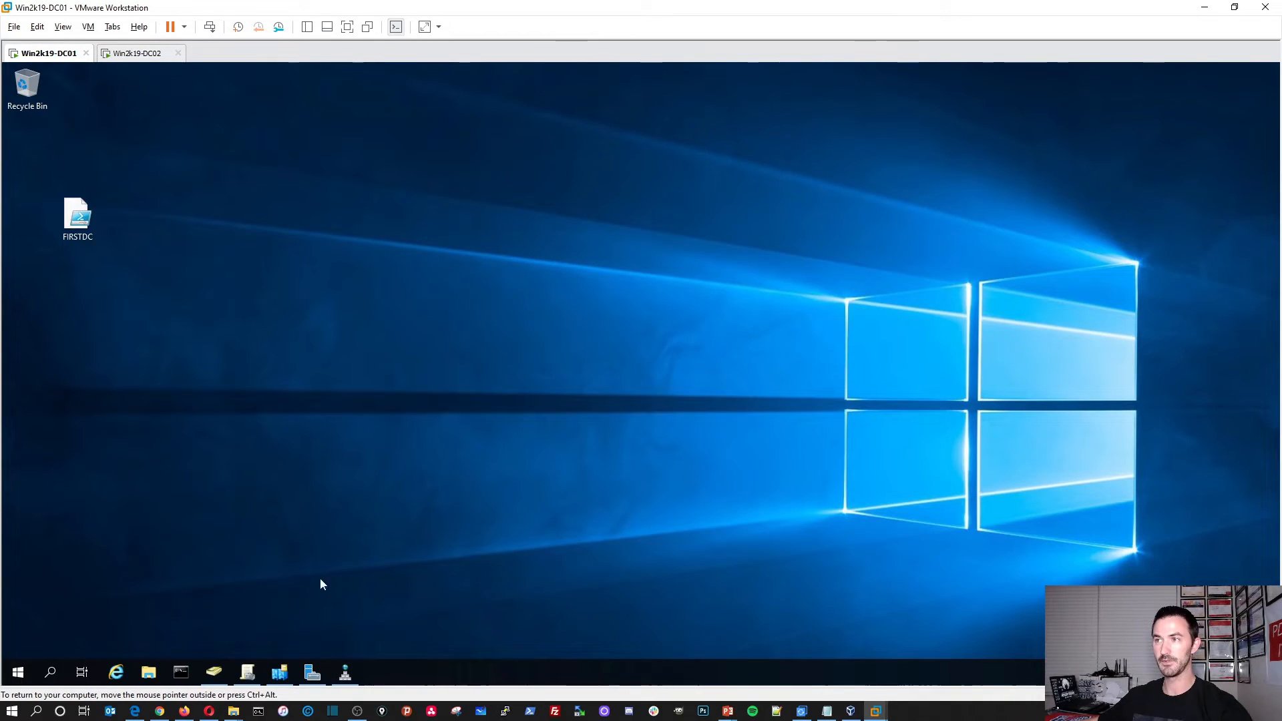
{"action": "left_click", "coordinate": [214, 672]}
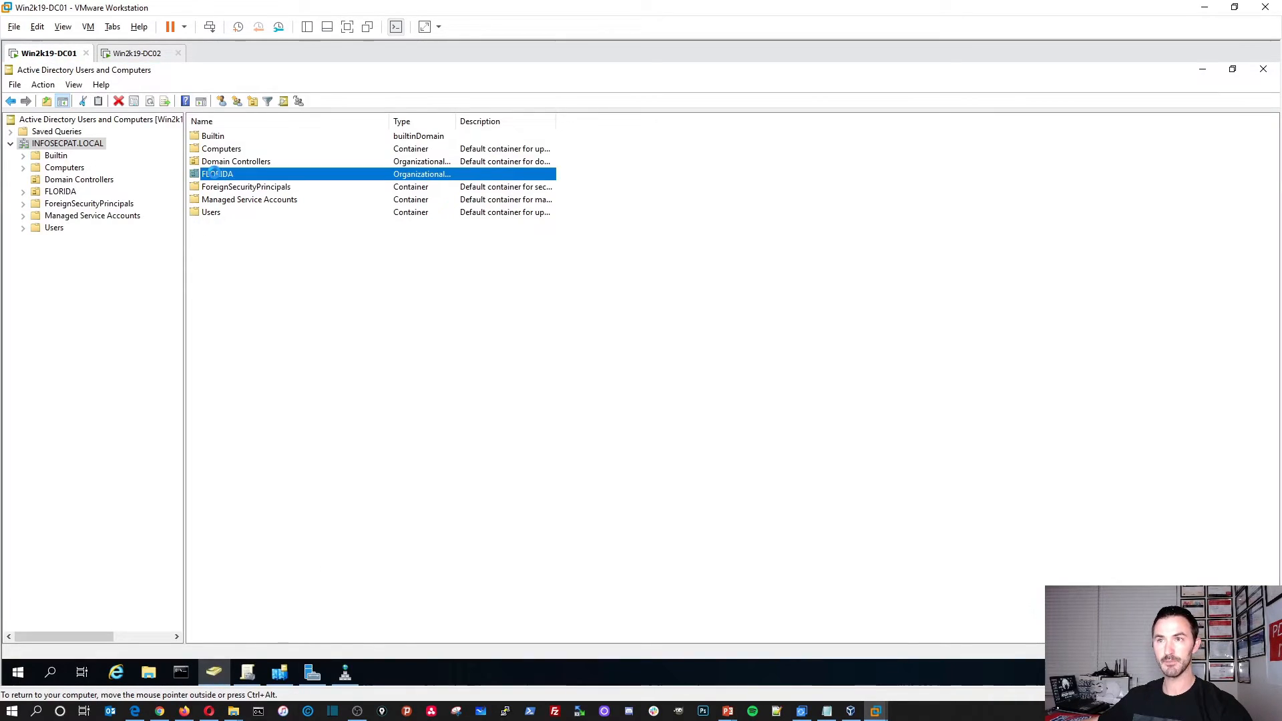
{"action": "double_click", "coordinate": [215, 175]}
{"action": "double_click", "coordinate": [213, 174]}
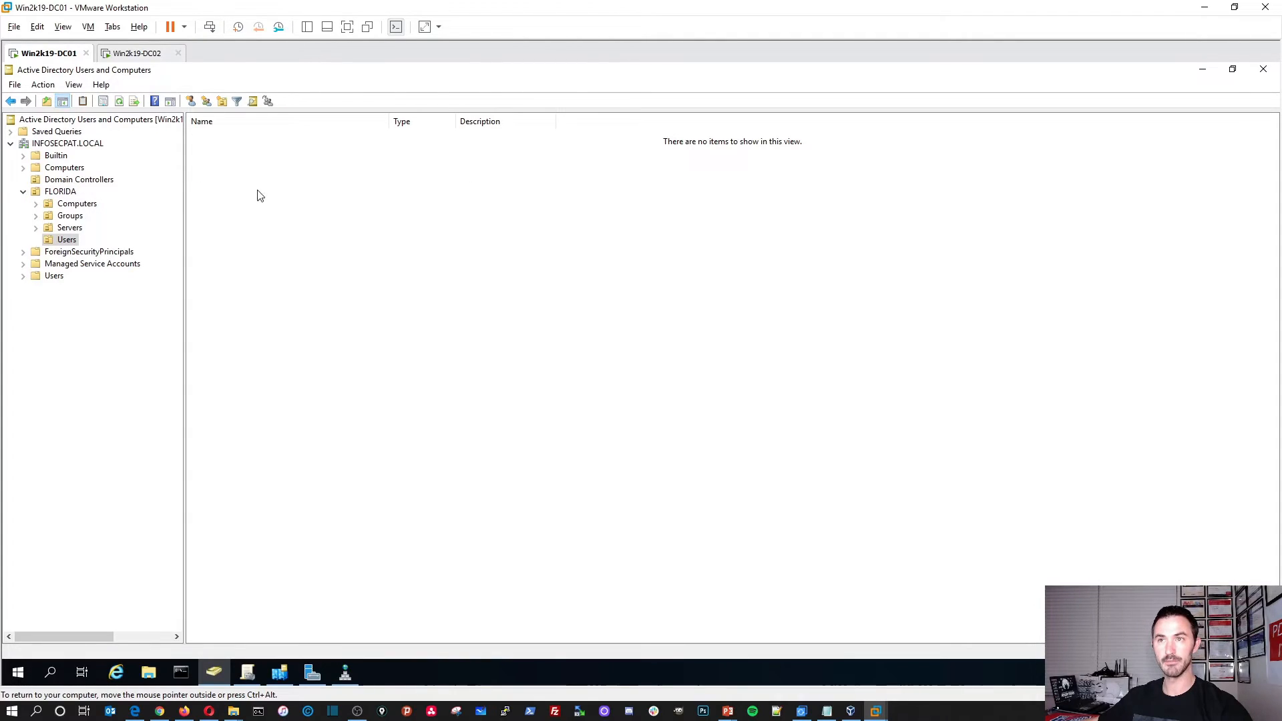
- Refresh the FLORIDA Users OU on Win2k19-DC01 repeatedly to check whether User1 has replicated
{"action": "right_click", "coordinate": [305, 214]}
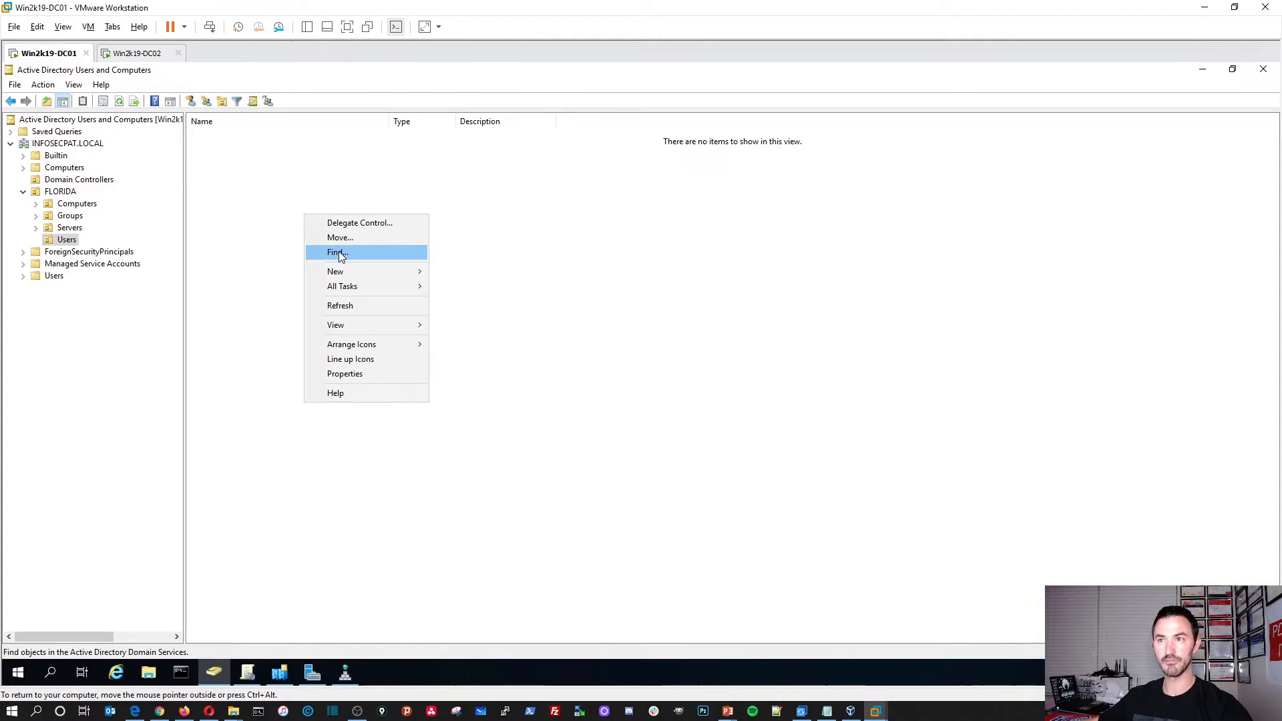
{"action": "left_click", "coordinate": [346, 307]}
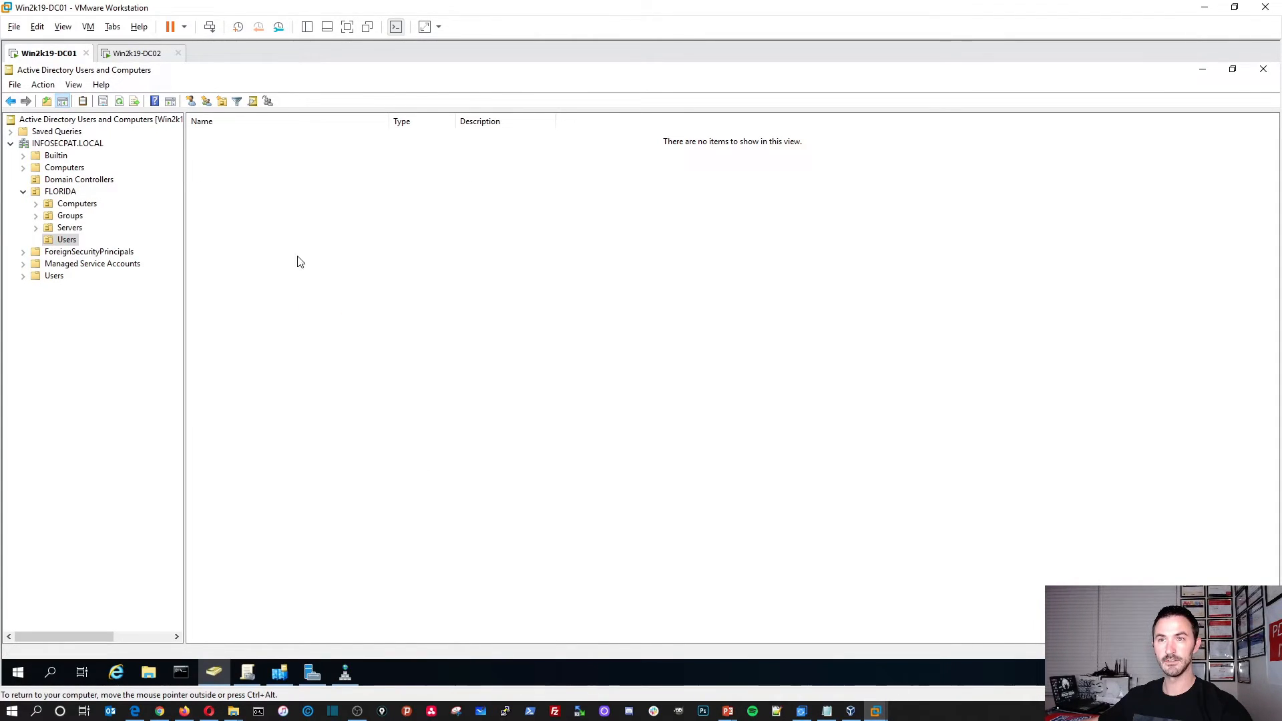
{"action": "right_click", "coordinate": [260, 212]}
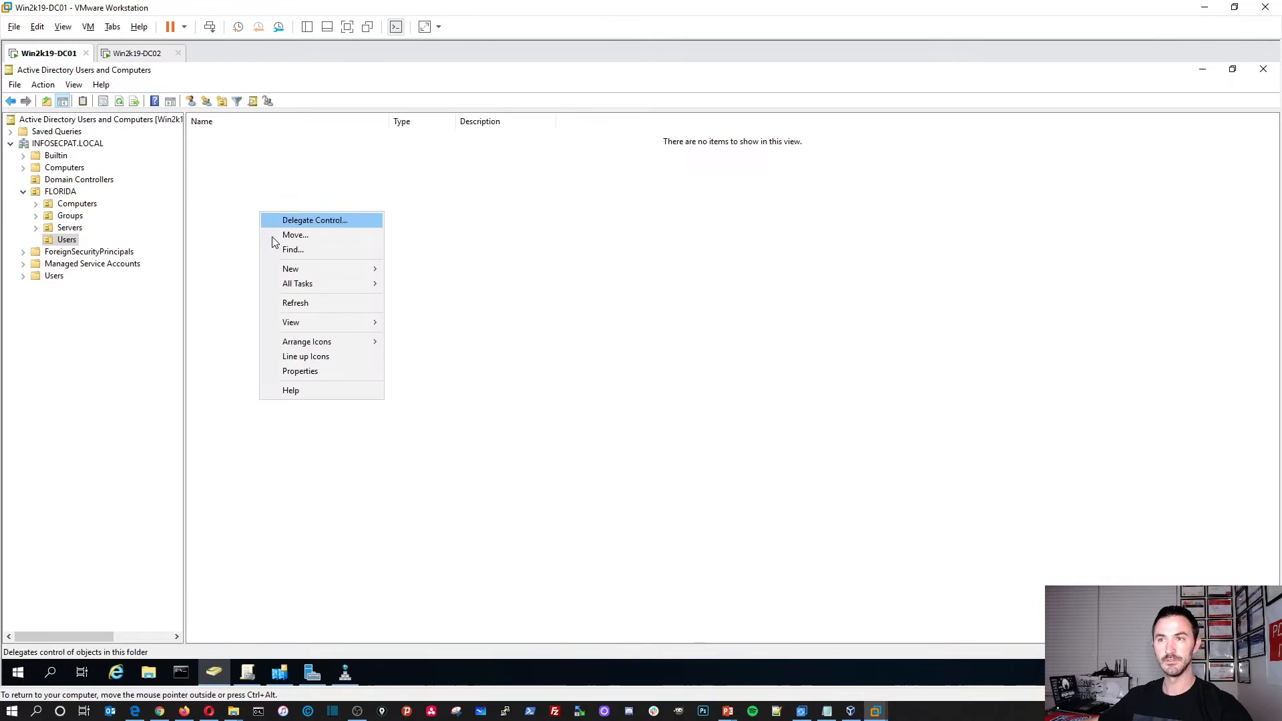
{"action": "left_click", "coordinate": [300, 305]}
{"action": "left_click", "coordinate": [67, 239]}
{"action": "right_click", "coordinate": [392, 270]}
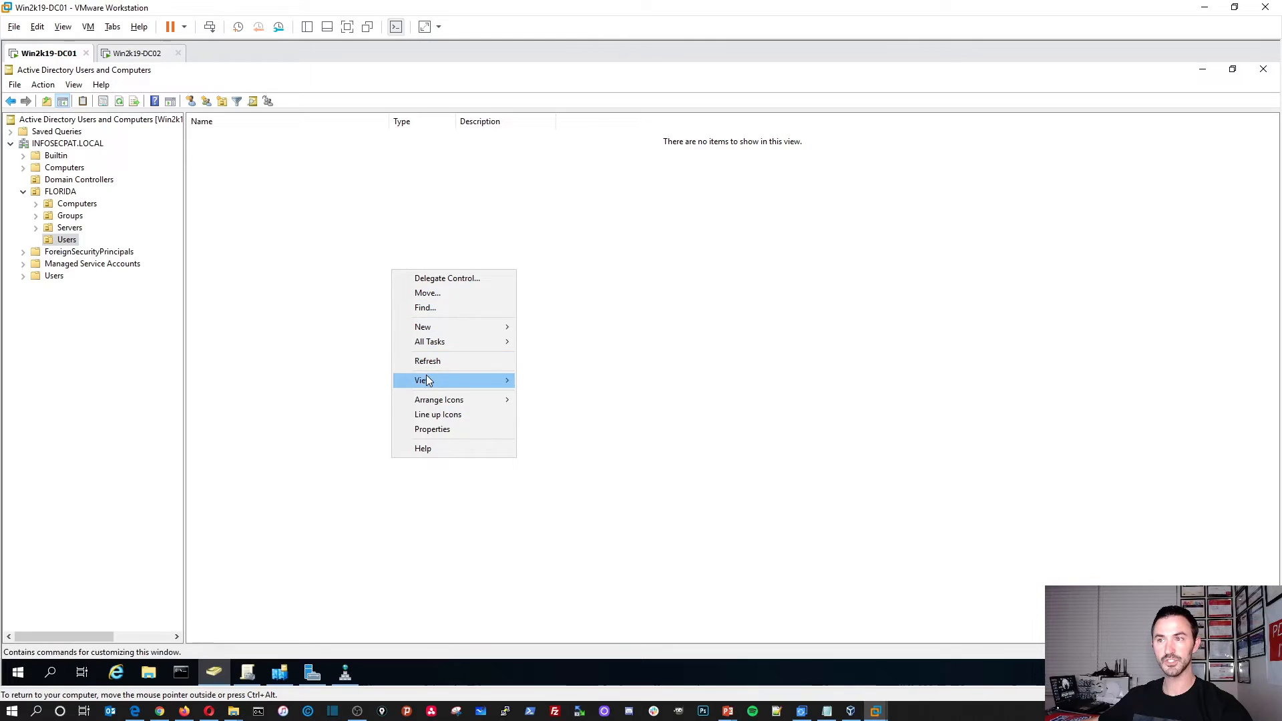
- Switch to Win2k19-DC02 and refresh its FLORIDA Users OU to check the User1 account
{"action": "left_click", "coordinate": [142, 56]}
{"action": "left_click", "coordinate": [281, 157]}
{"action": "left_click", "coordinate": [275, 139]}
{"action": "right_click", "coordinate": [308, 262]}
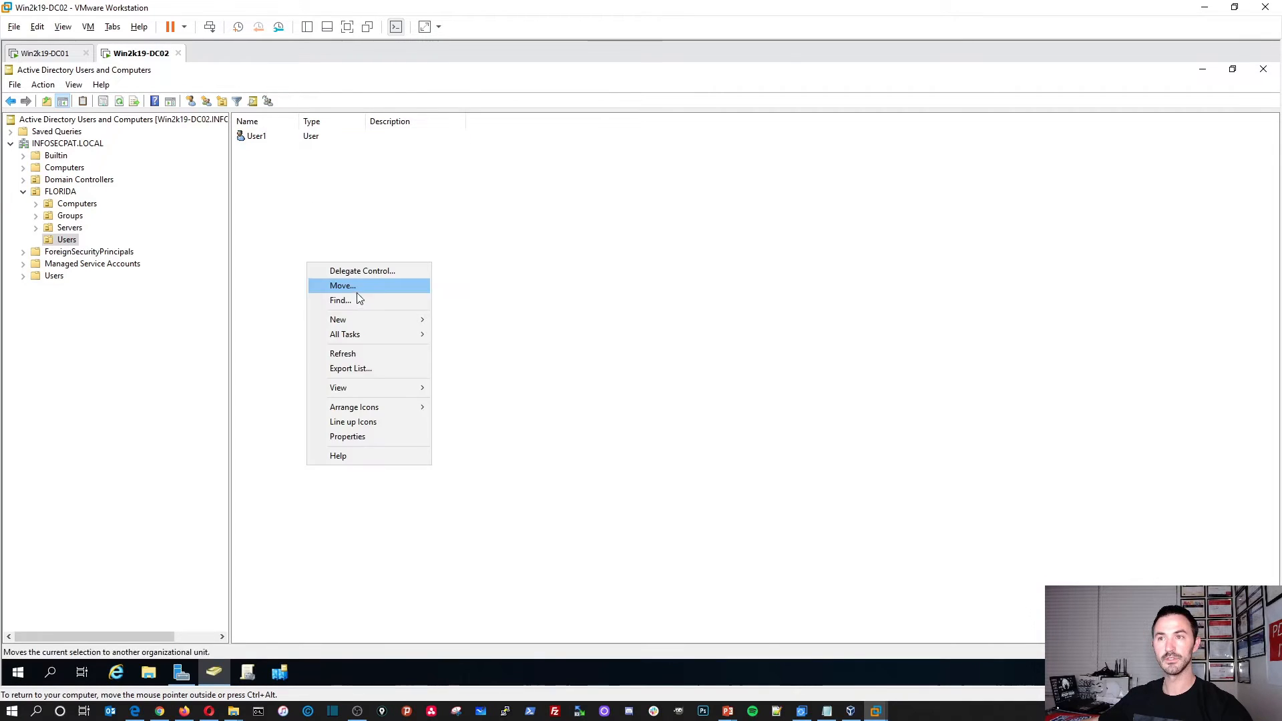
{"action": "left_click", "coordinate": [349, 358]}
- Return to Win2k19-DC01 and refresh the FLORIDA Users OU and the whole INFOSECPAT.LOCAL domain to check replication
{"action": "left_click", "coordinate": [65, 55]}
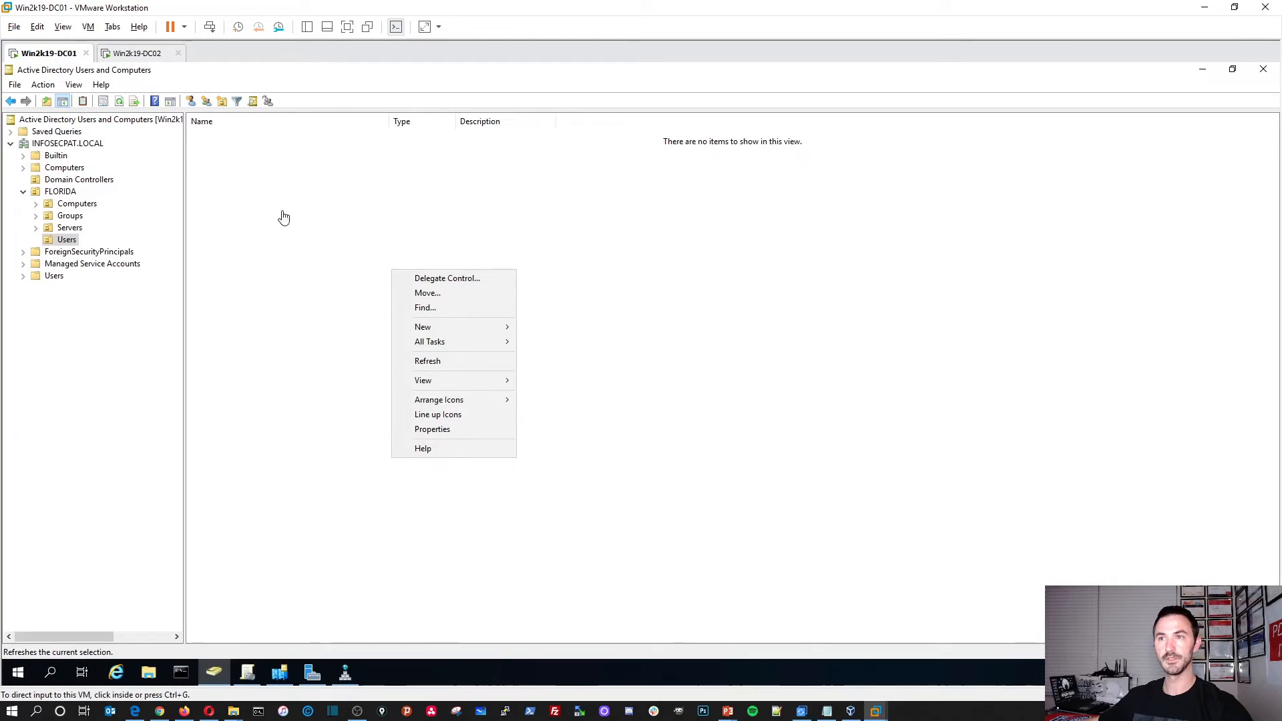
{"action": "right_click", "coordinate": [294, 272]}
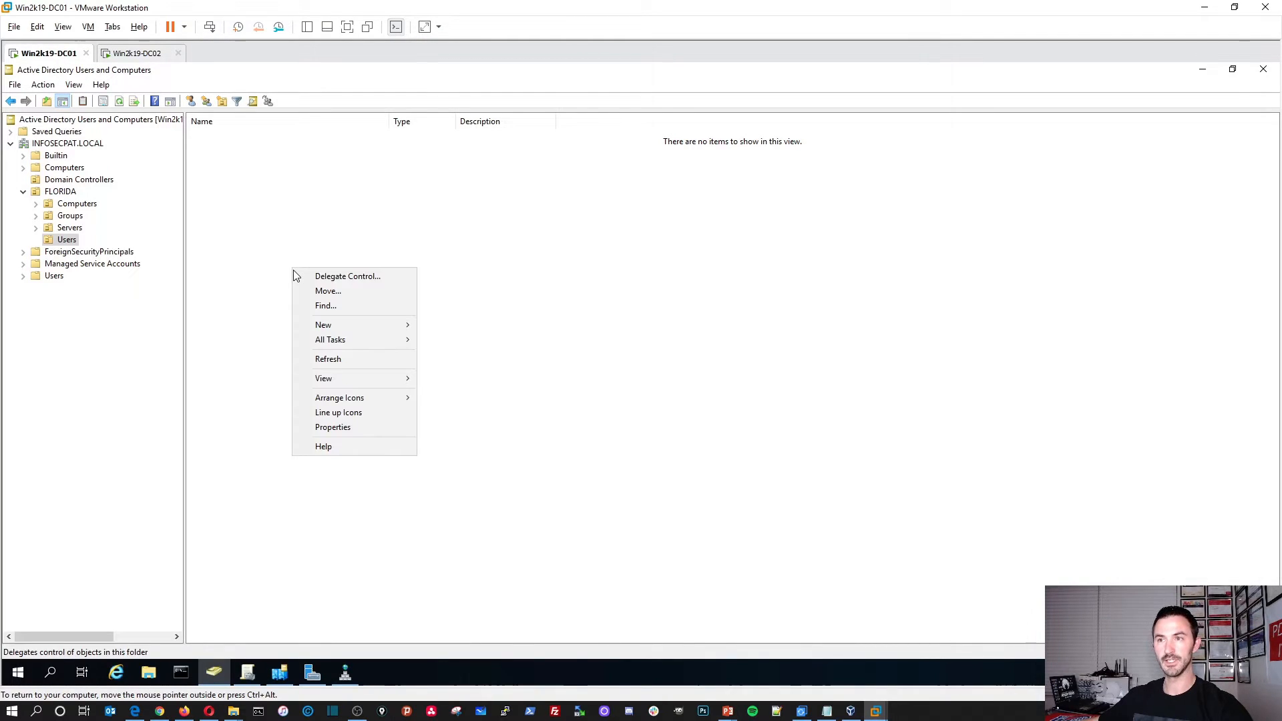
{"action": "left_click", "coordinate": [318, 358]}
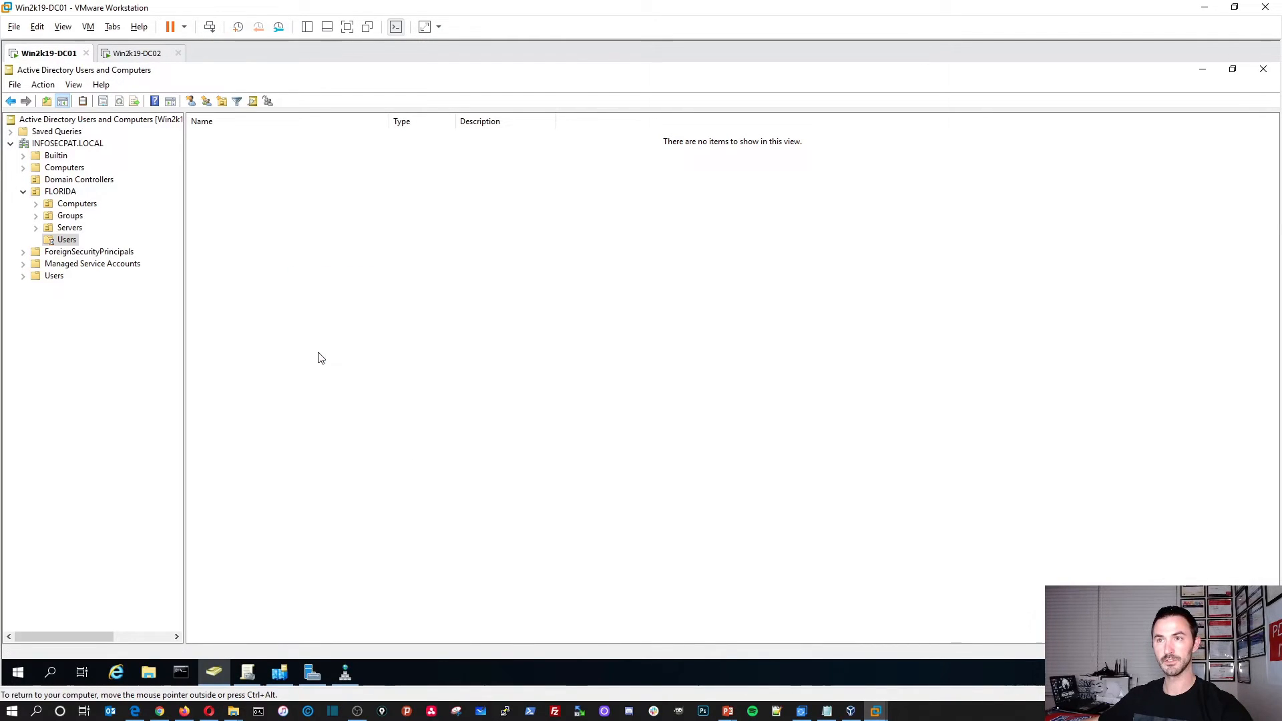
{"action": "right_click", "coordinate": [58, 145]}
{"action": "left_click", "coordinate": [101, 283]}
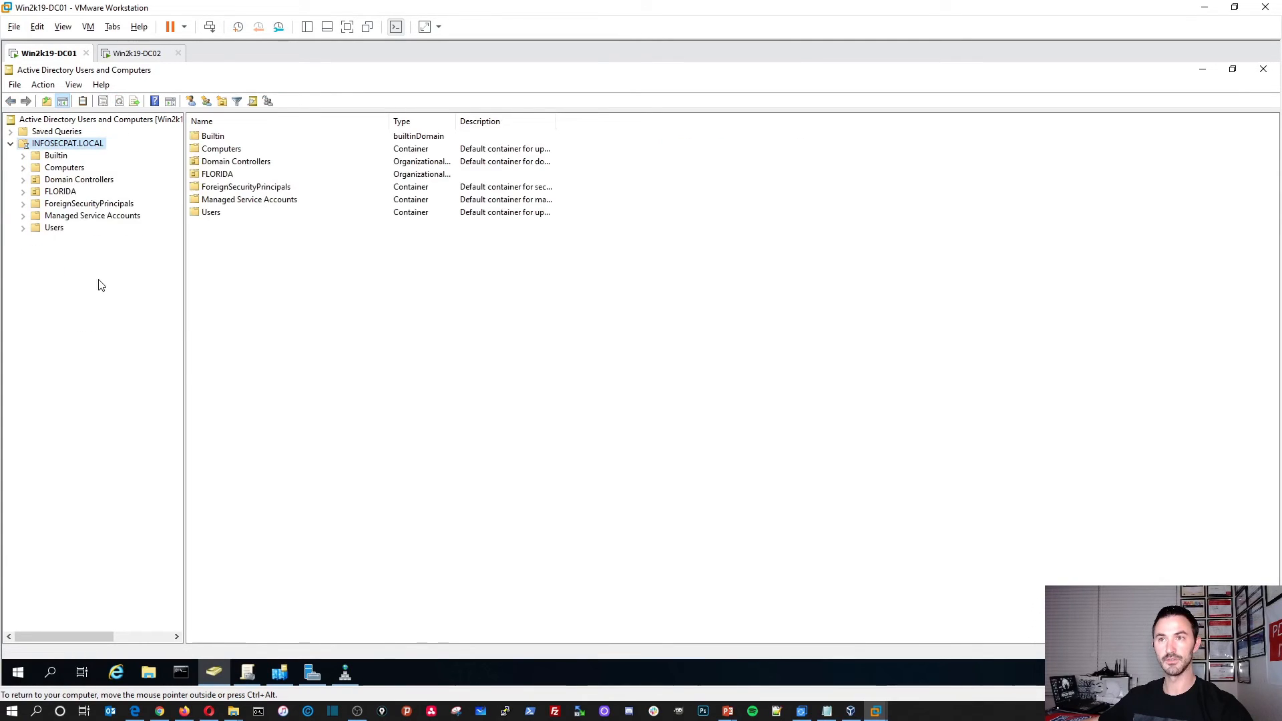
- Open the FLORIDA Users OU on Win2k19-DC01 and compare its contents with the same OU on Win2k19-DC02
{"action": "double_click", "coordinate": [214, 175]}
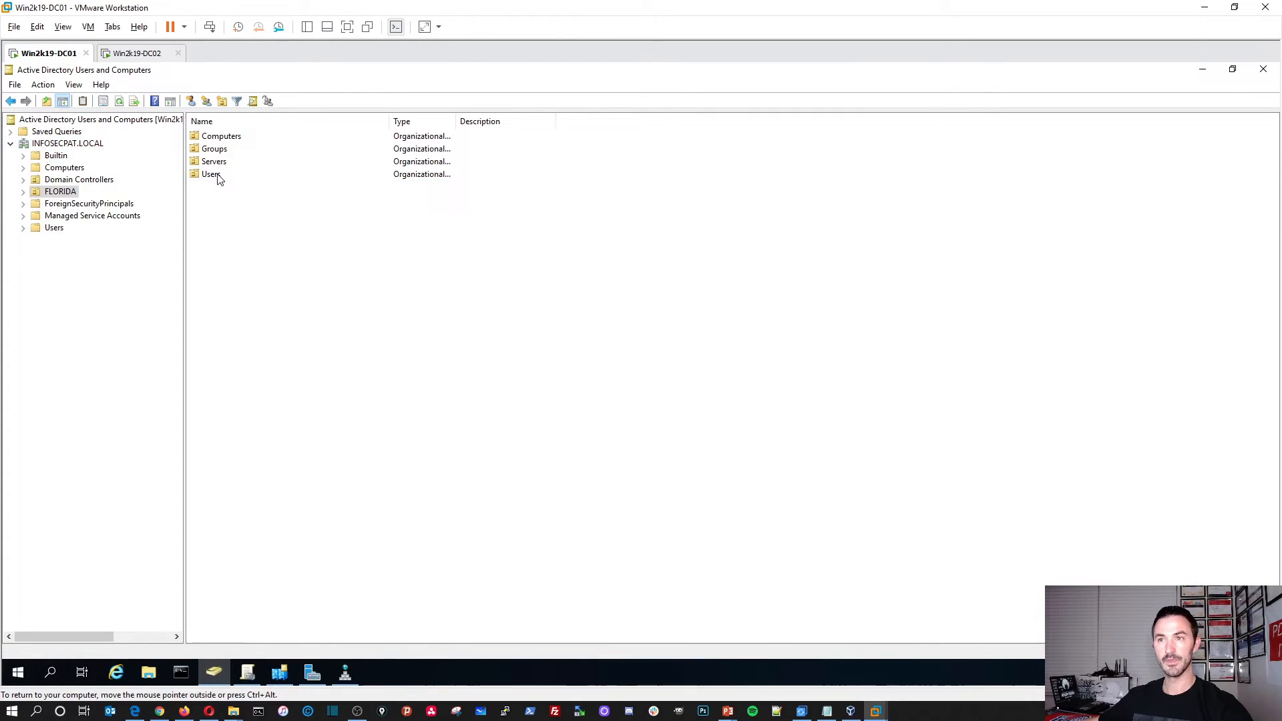
{"action": "double_click", "coordinate": [219, 175]}
{"action": "left_click", "coordinate": [67, 228]}
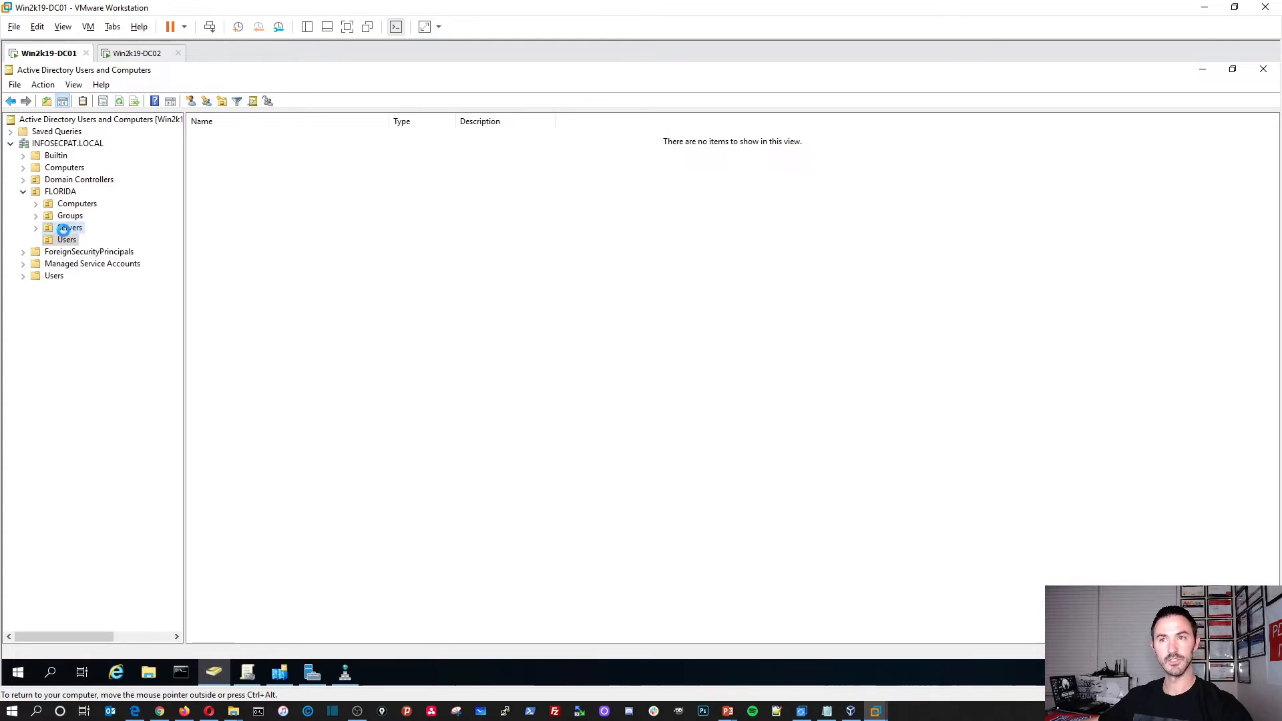
{"action": "left_click", "coordinate": [67, 242]}
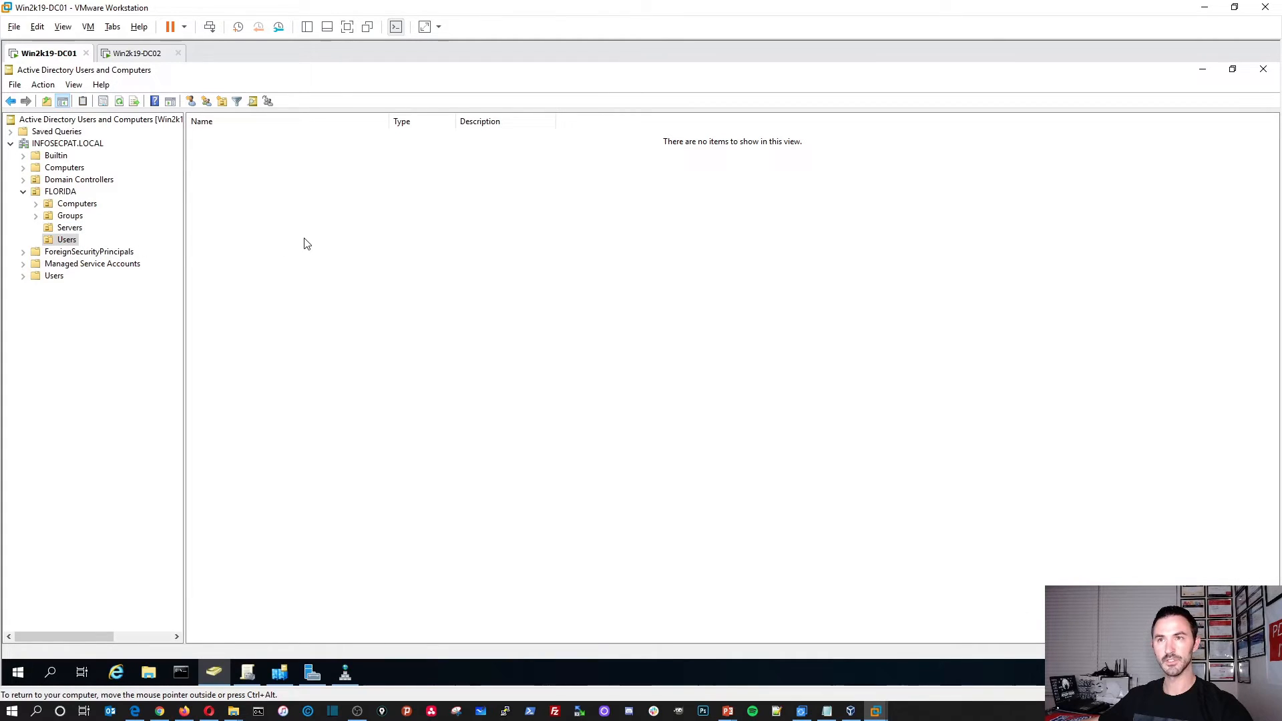
{"action": "left_click", "coordinate": [134, 53]}
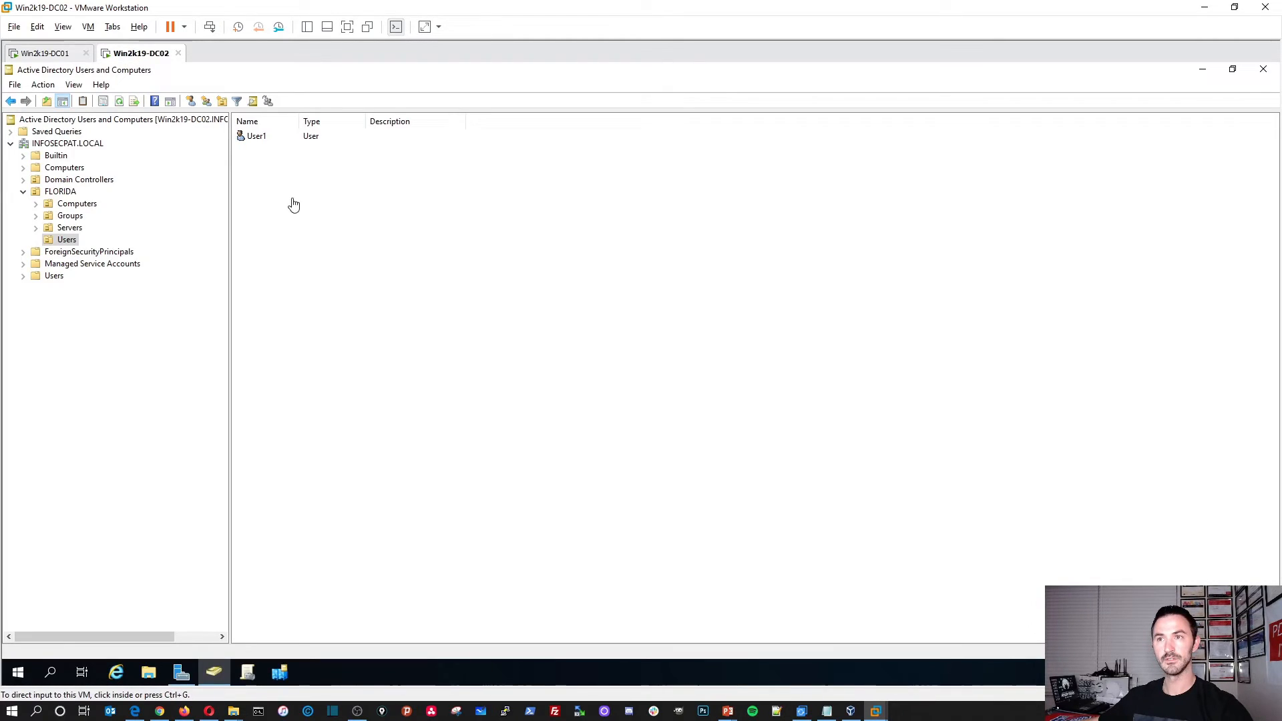
{"action": "left_click", "coordinate": [44, 54]}
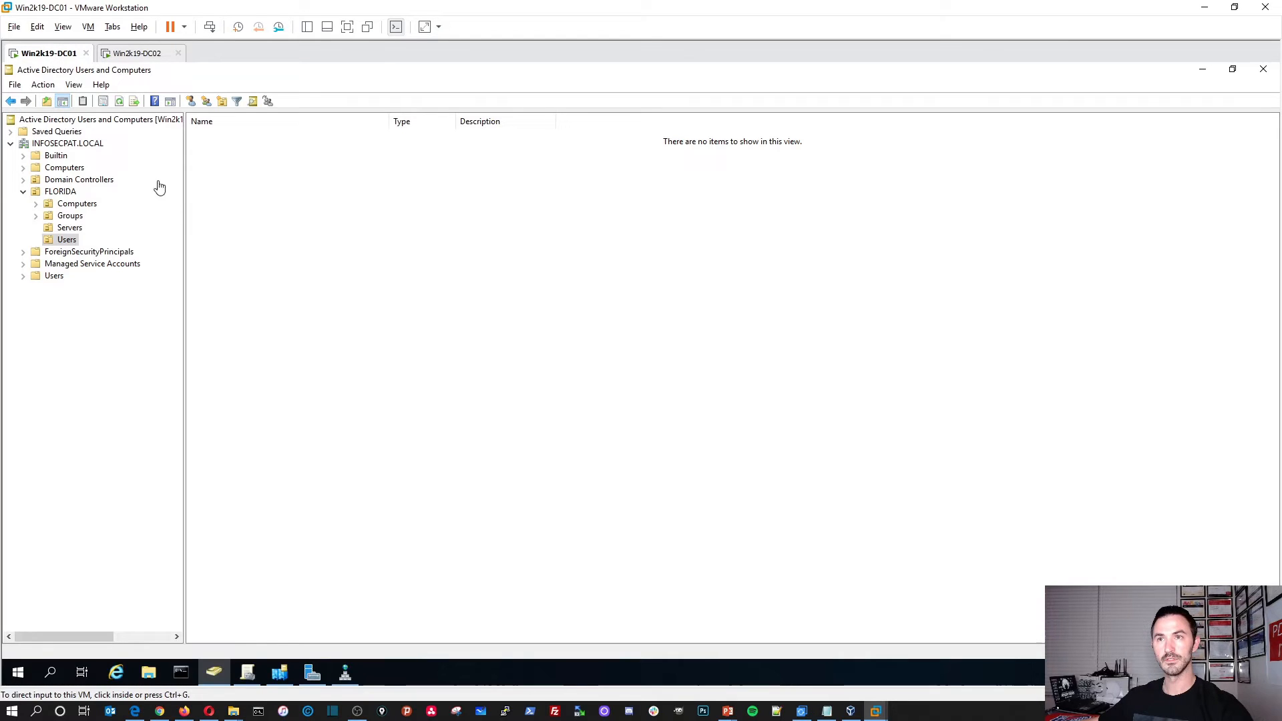
- Refresh the FLORIDA Users OU on Win2k19-DC01 and reopen Active Directory Users and Computers
{"action": "right_click", "coordinate": [353, 223]}
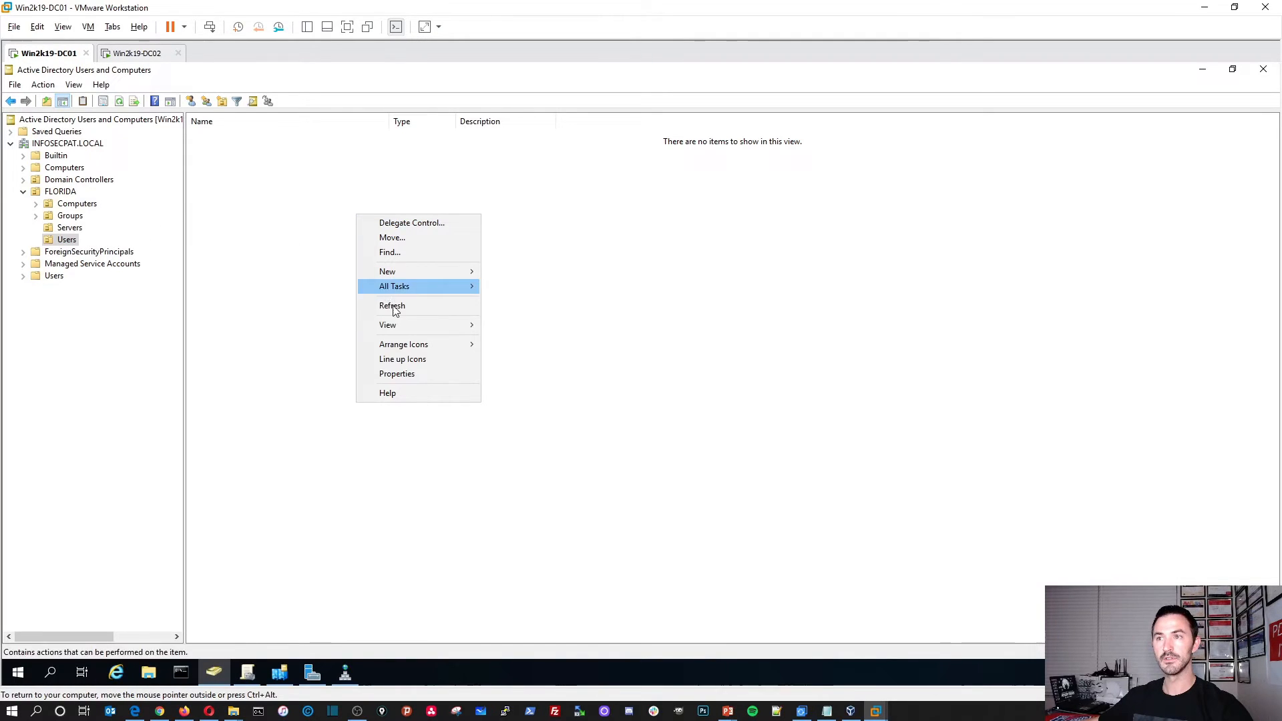
{"action": "left_click", "coordinate": [394, 311]}
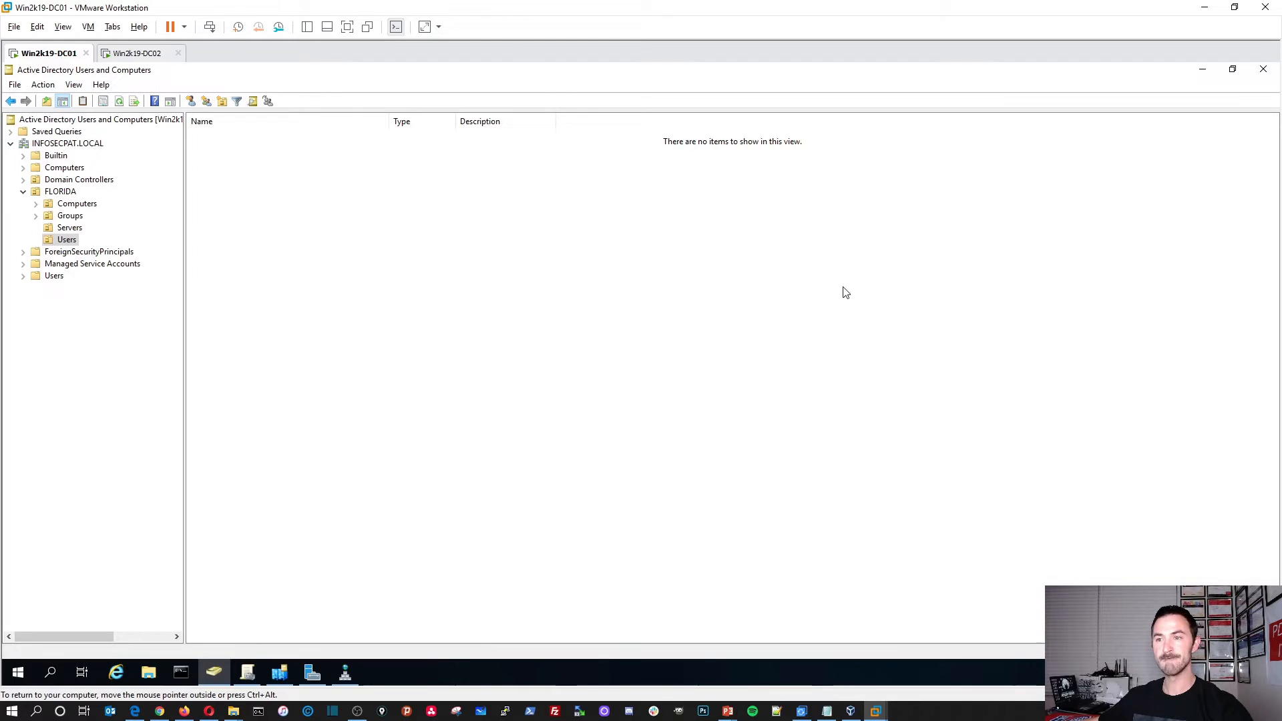
{"action": "left_click", "coordinate": [1261, 69]}
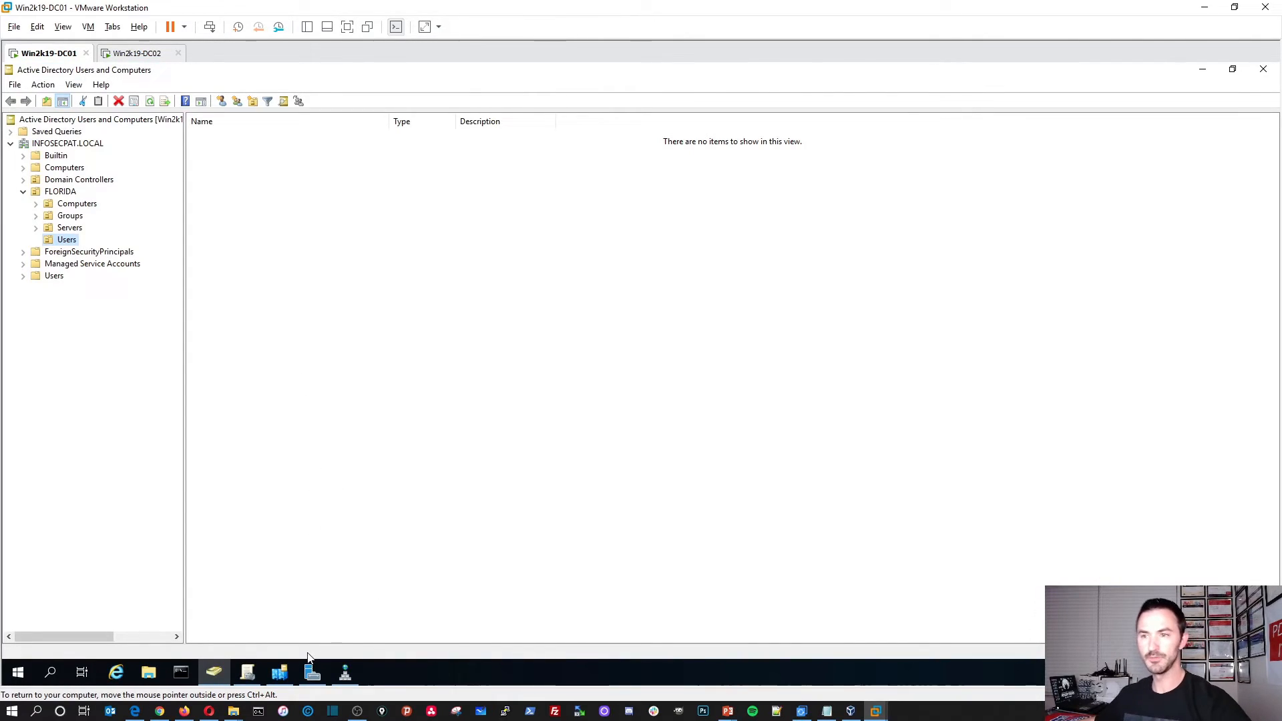
- Open Active Directory Sites and Services and inspect the available actions and properties of WIN2K19-DC01 in the FLORIDA site
{"action": "left_click", "coordinate": [281, 674]}
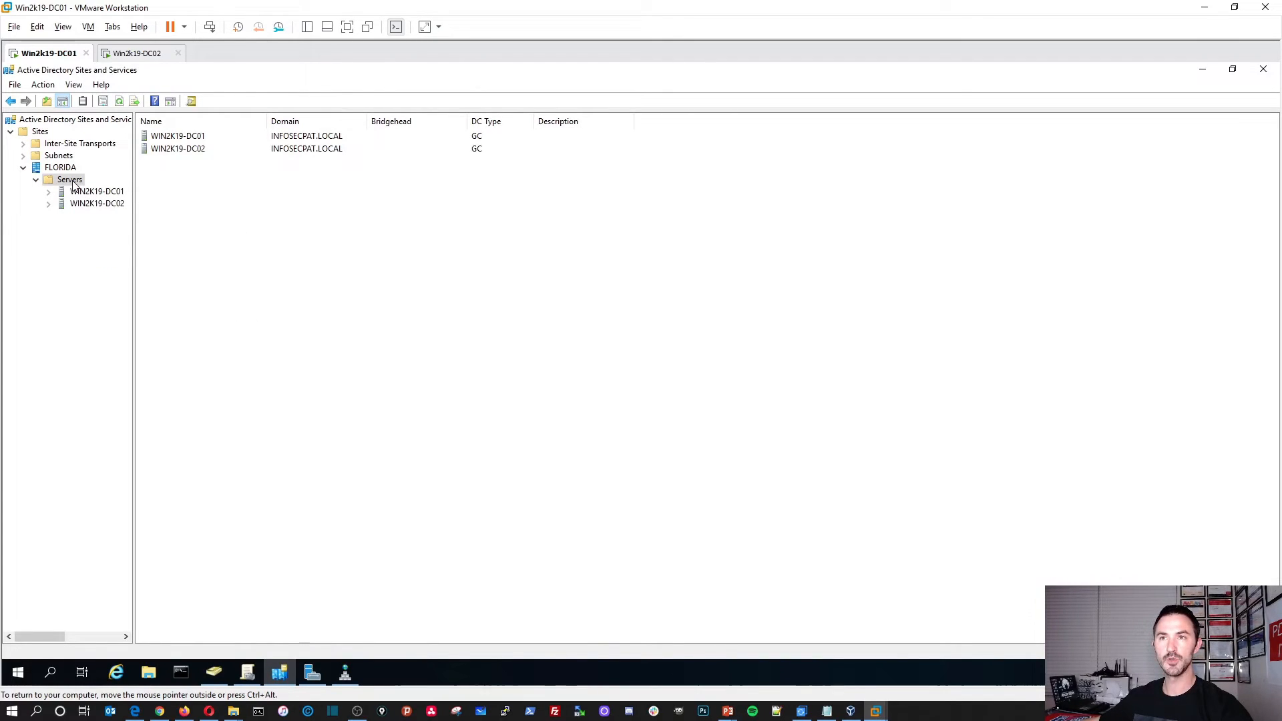
{"action": "right_click", "coordinate": [100, 195]}
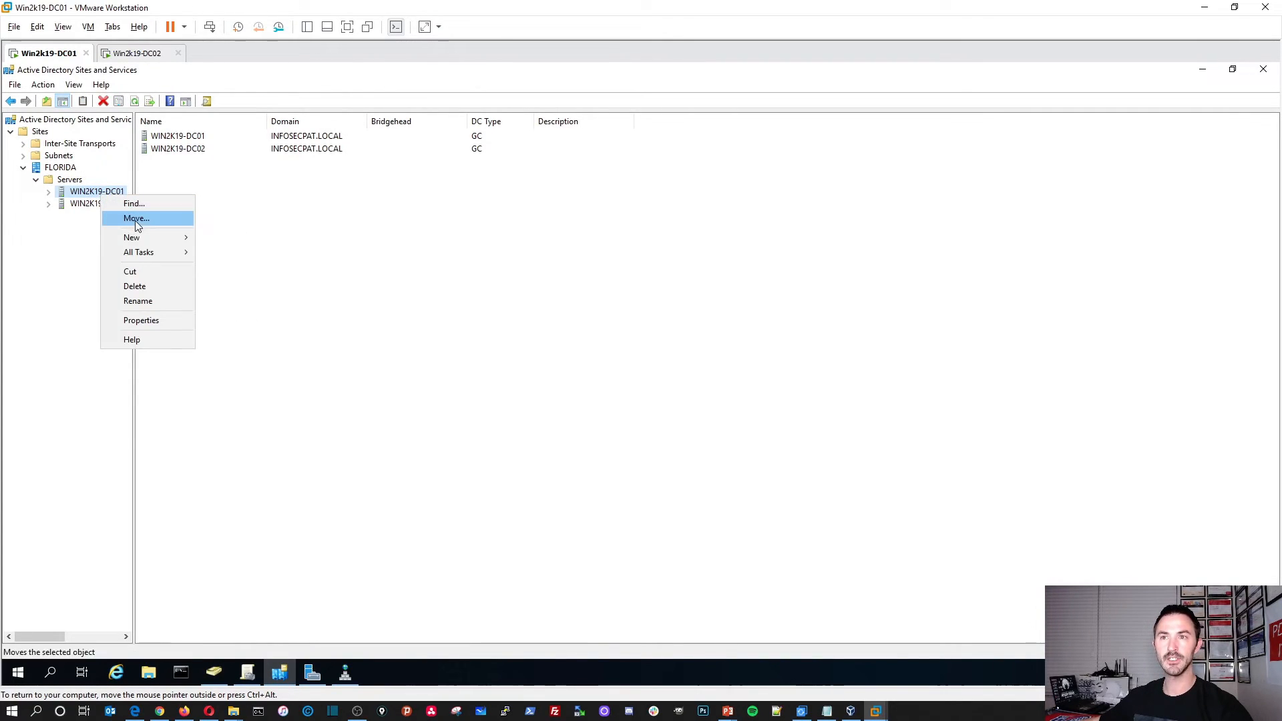
{"action": "left_click", "coordinate": [179, 137]}
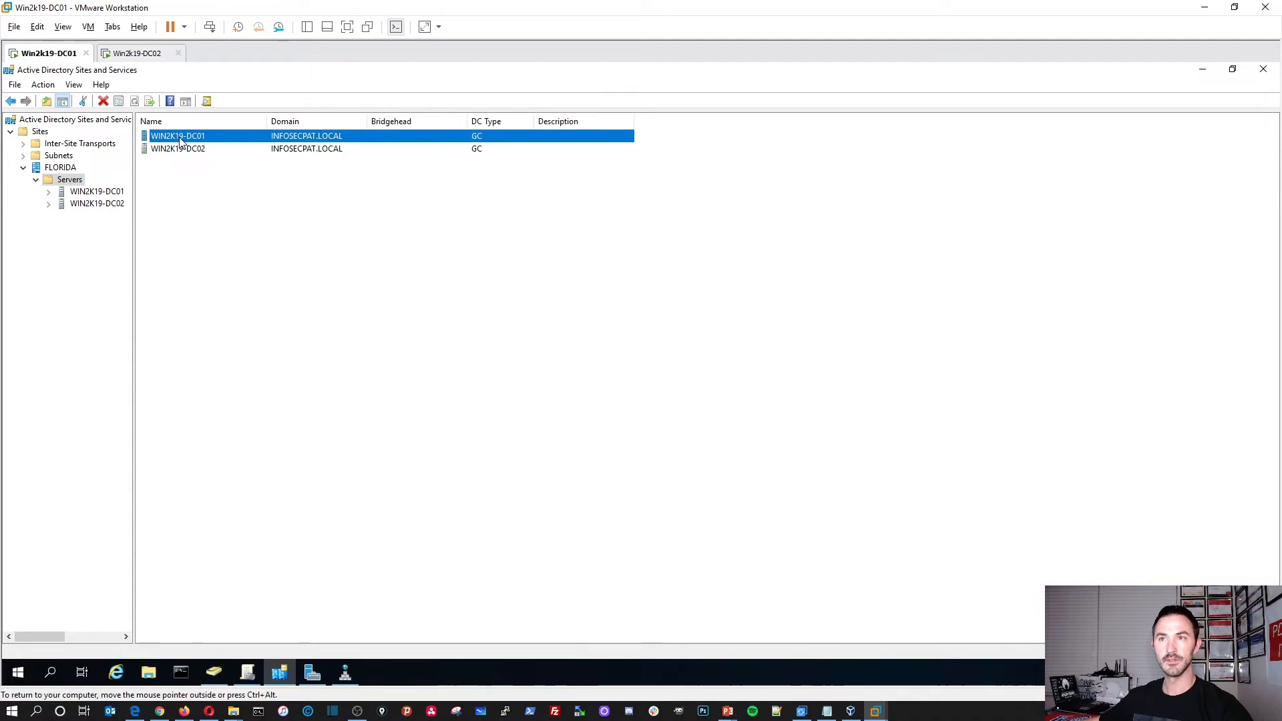
{"action": "double_click", "coordinate": [179, 138]}
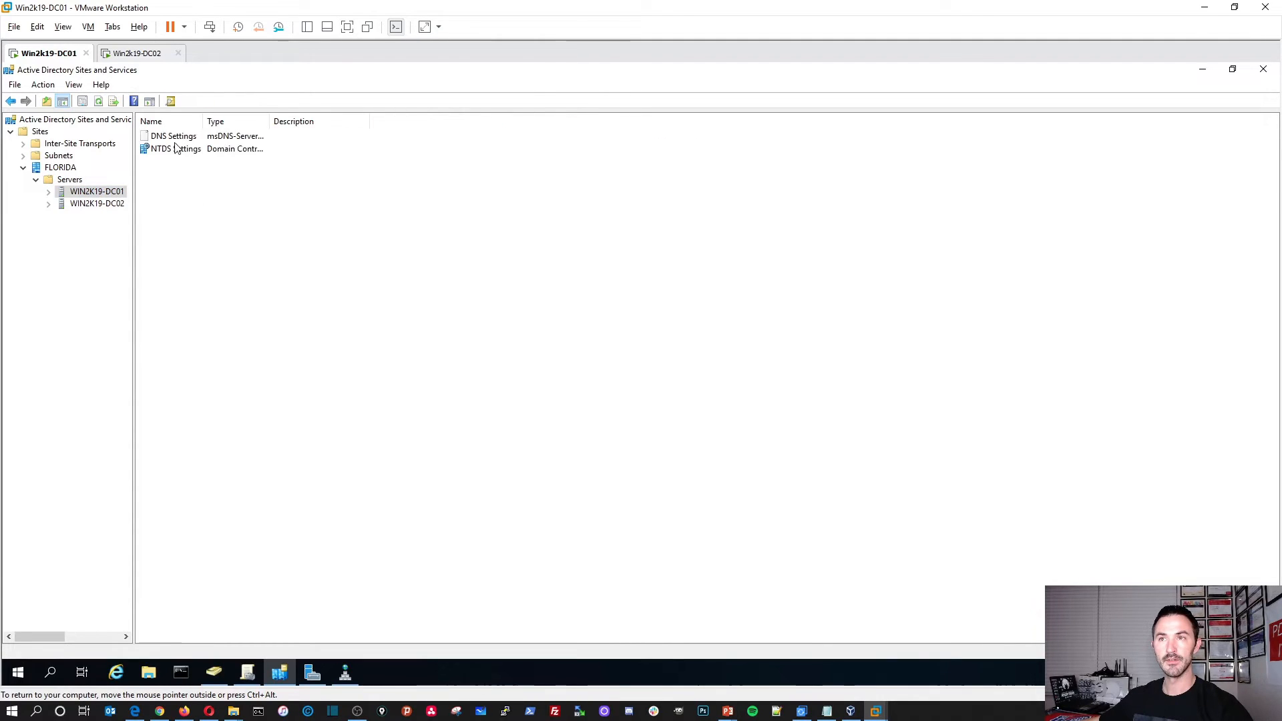
{"action": "right_click", "coordinate": [107, 194]}
{"action": "mouse_move", "coordinate": [157, 250]}
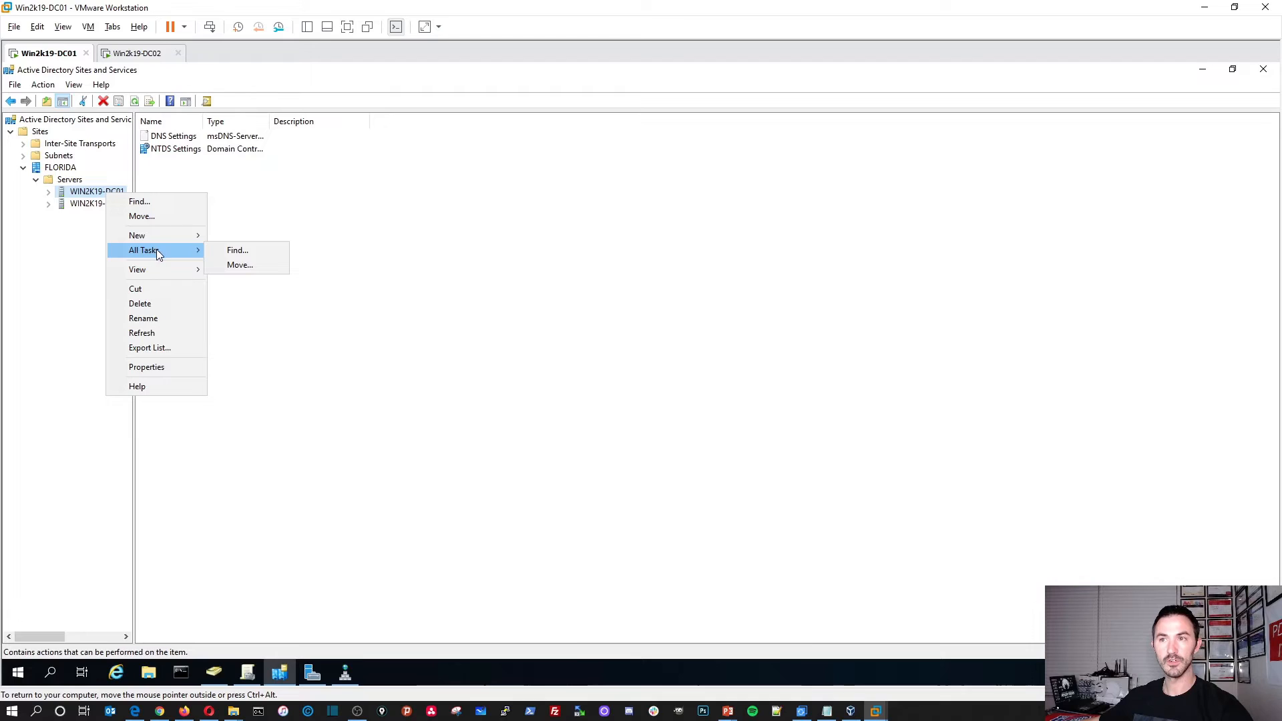
{"action": "left_click", "coordinate": [69, 180]}
{"action": "right_click", "coordinate": [179, 138]}
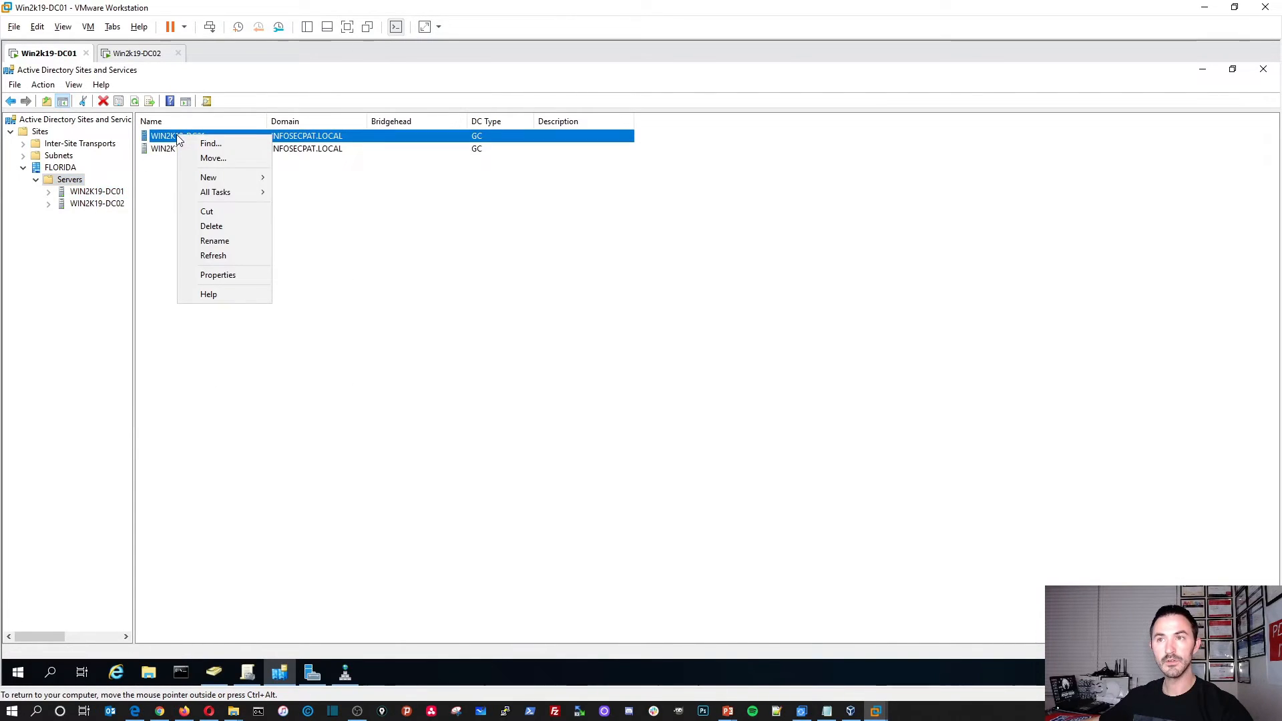
{"action": "left_click", "coordinate": [235, 274]}
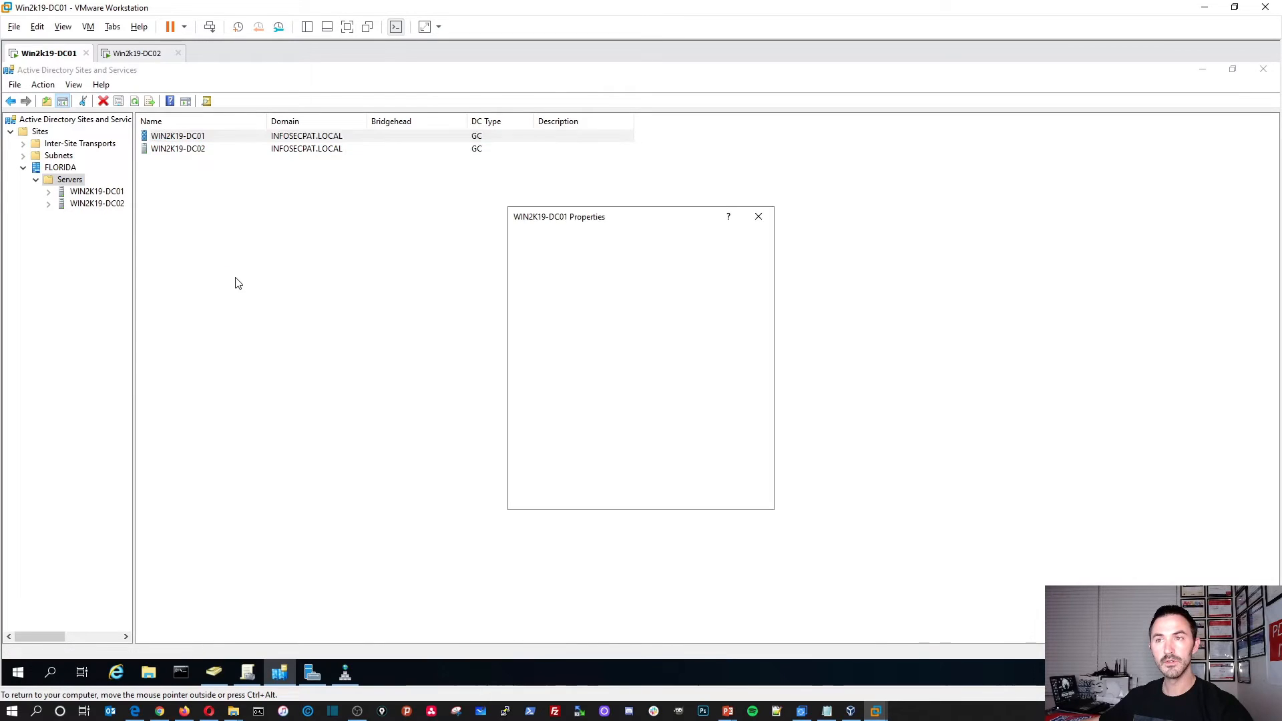
{"action": "left_click", "coordinate": [639, 499]}
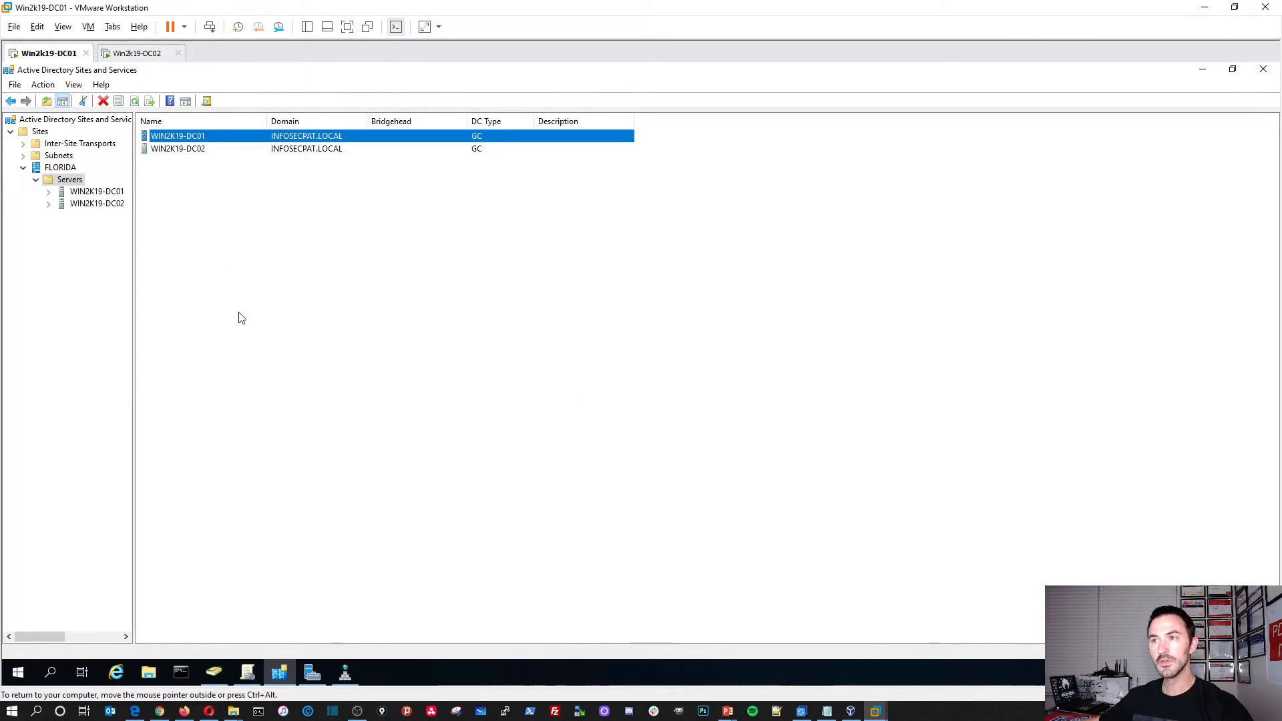
- Refresh the FLORIDA site's Servers list and examine the NTDS Settings of WIN2K19-DC01 and WIN2K19-DC02
{"action": "right_click", "coordinate": [239, 313]}
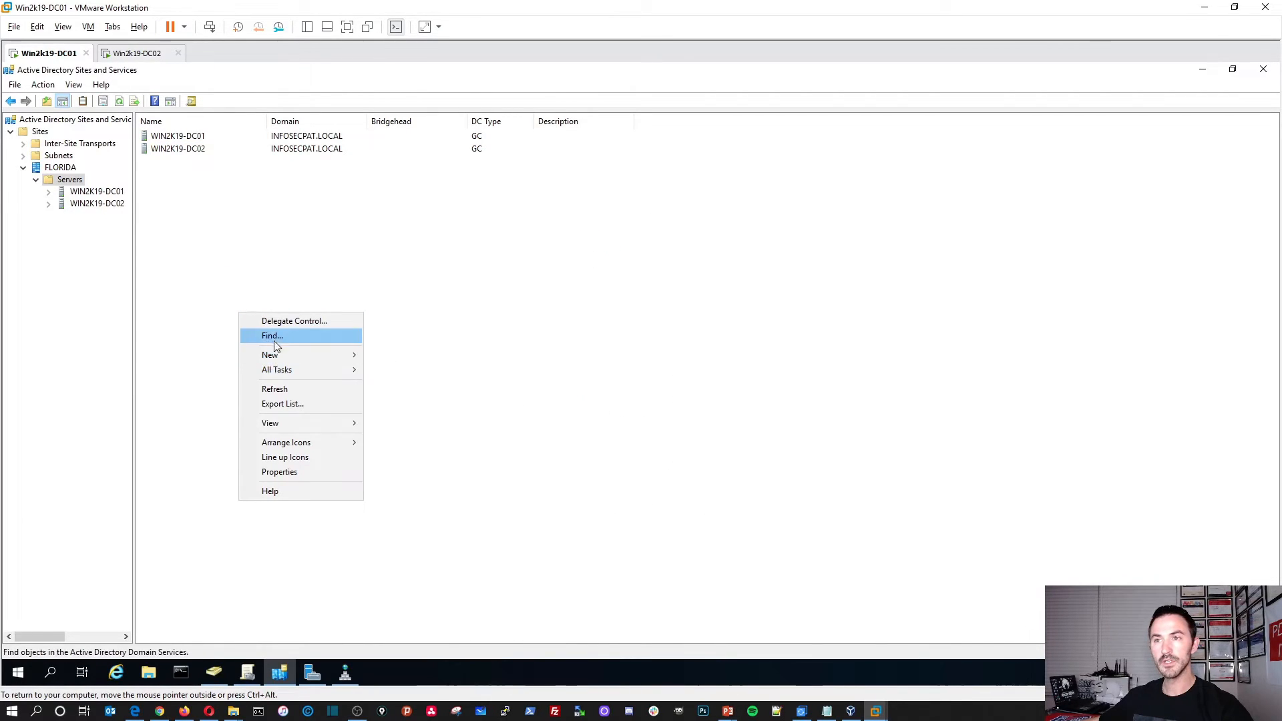
{"action": "left_click", "coordinate": [274, 389]}
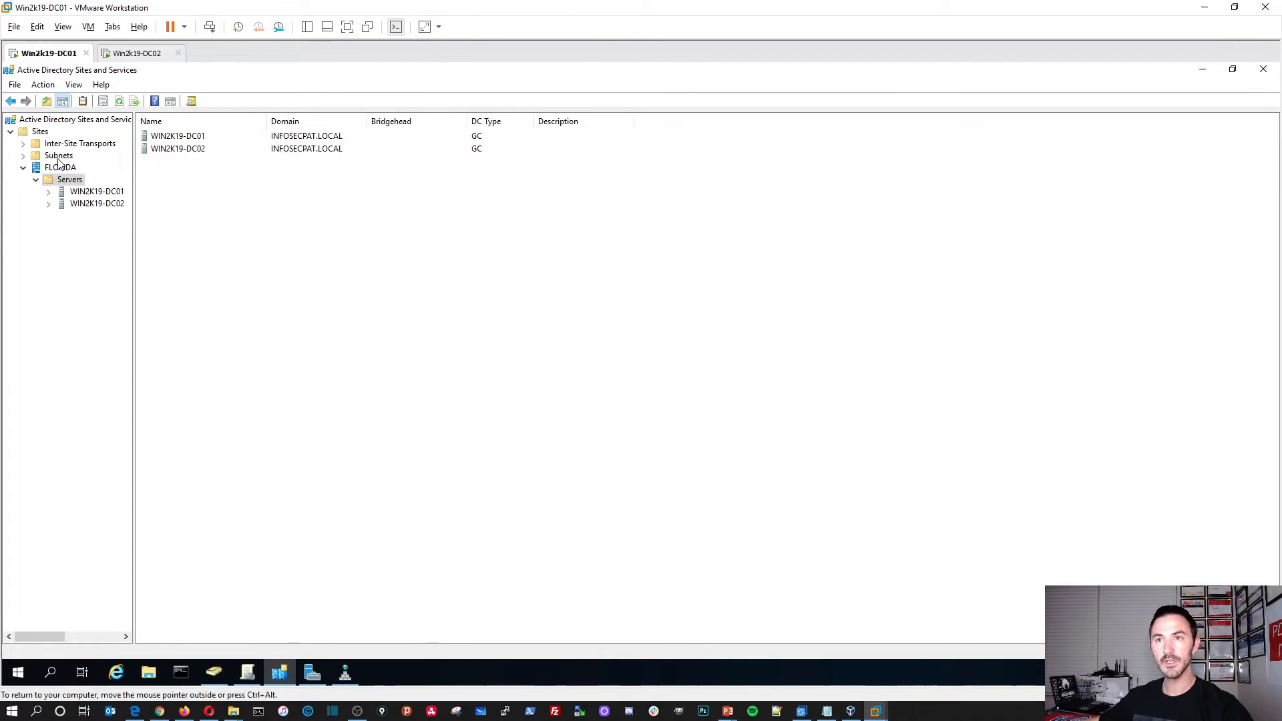
{"action": "left_click", "coordinate": [97, 191]}
{"action": "double_click", "coordinate": [177, 148]}
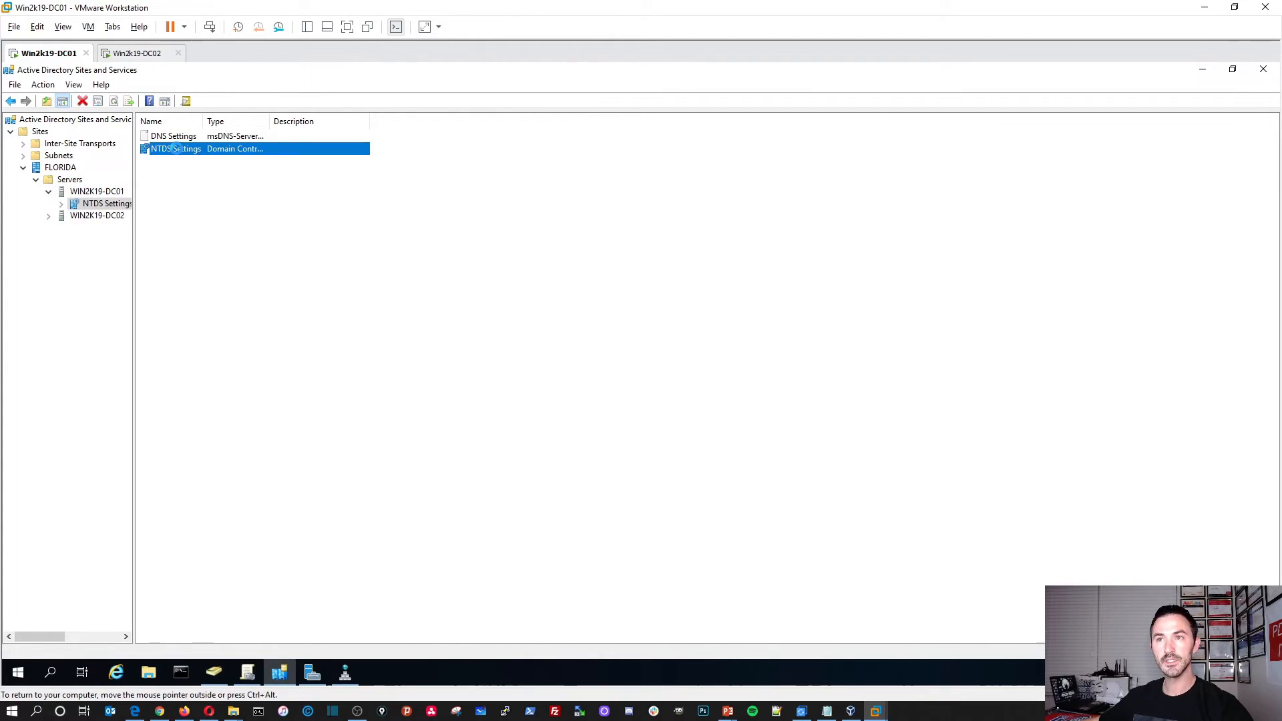
{"action": "left_click", "coordinate": [100, 217]}
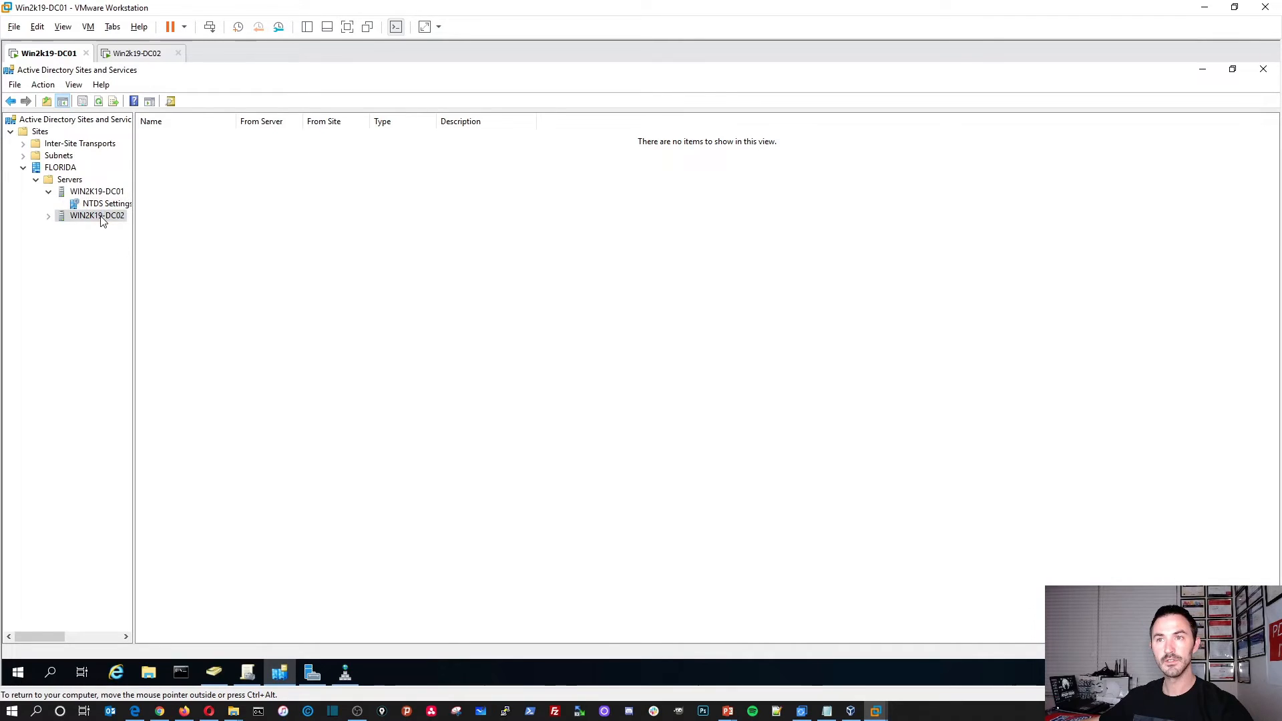
{"action": "double_click", "coordinate": [173, 142]}
- Recheck the contents and available actions of WIN2K19-DC01 and refresh the FLORIDA site's Servers container again
{"action": "left_click", "coordinate": [103, 193]}
{"action": "right_click", "coordinate": [103, 191]}
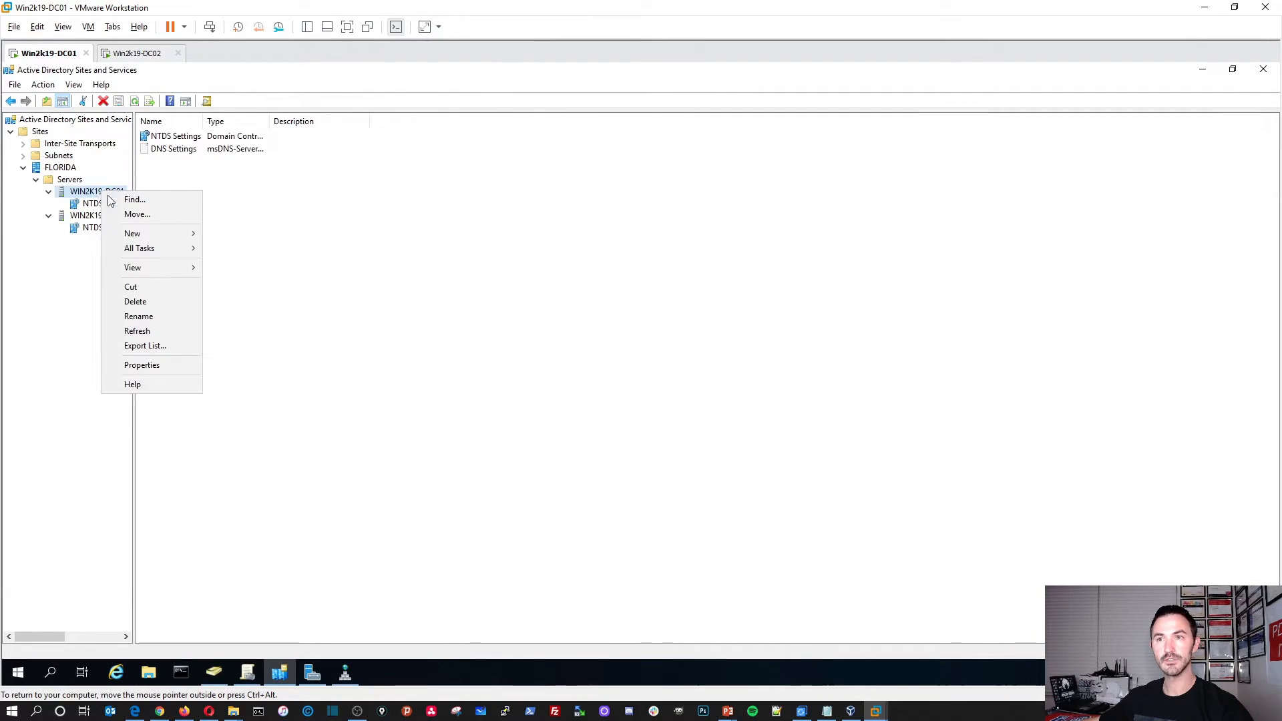
{"action": "left_click", "coordinate": [69, 179]}
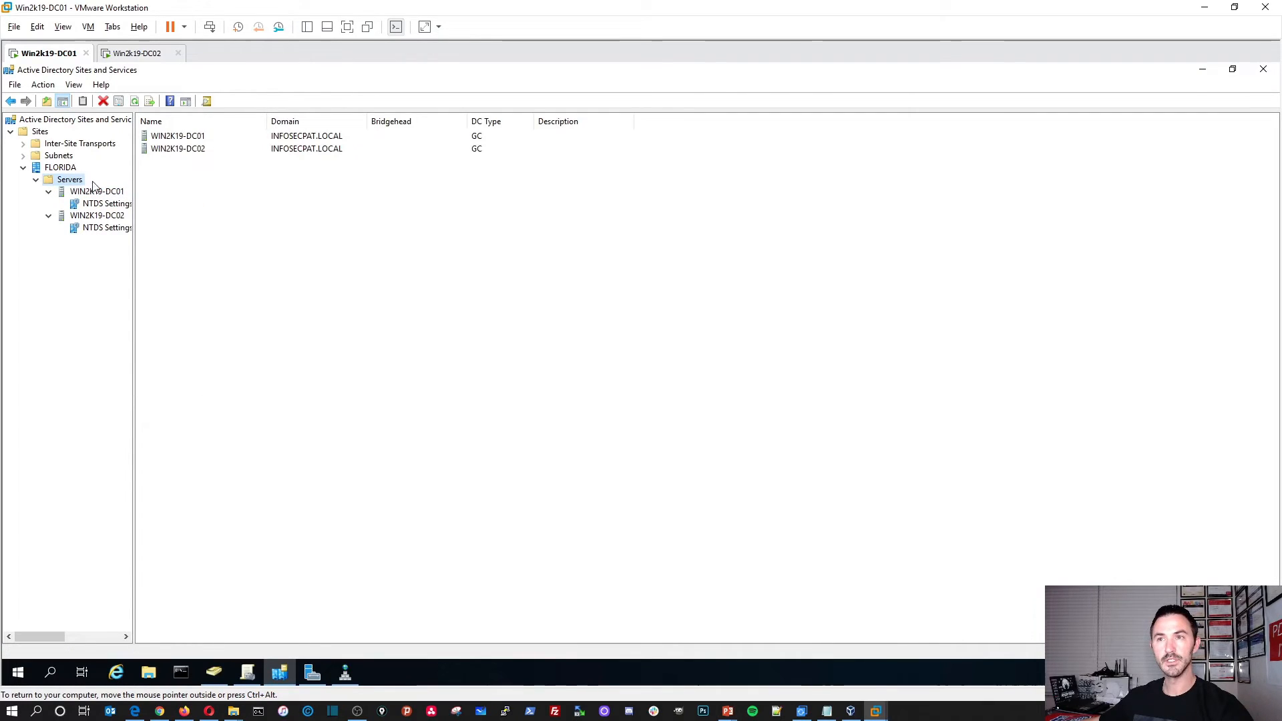
{"action": "double_click", "coordinate": [187, 137]}
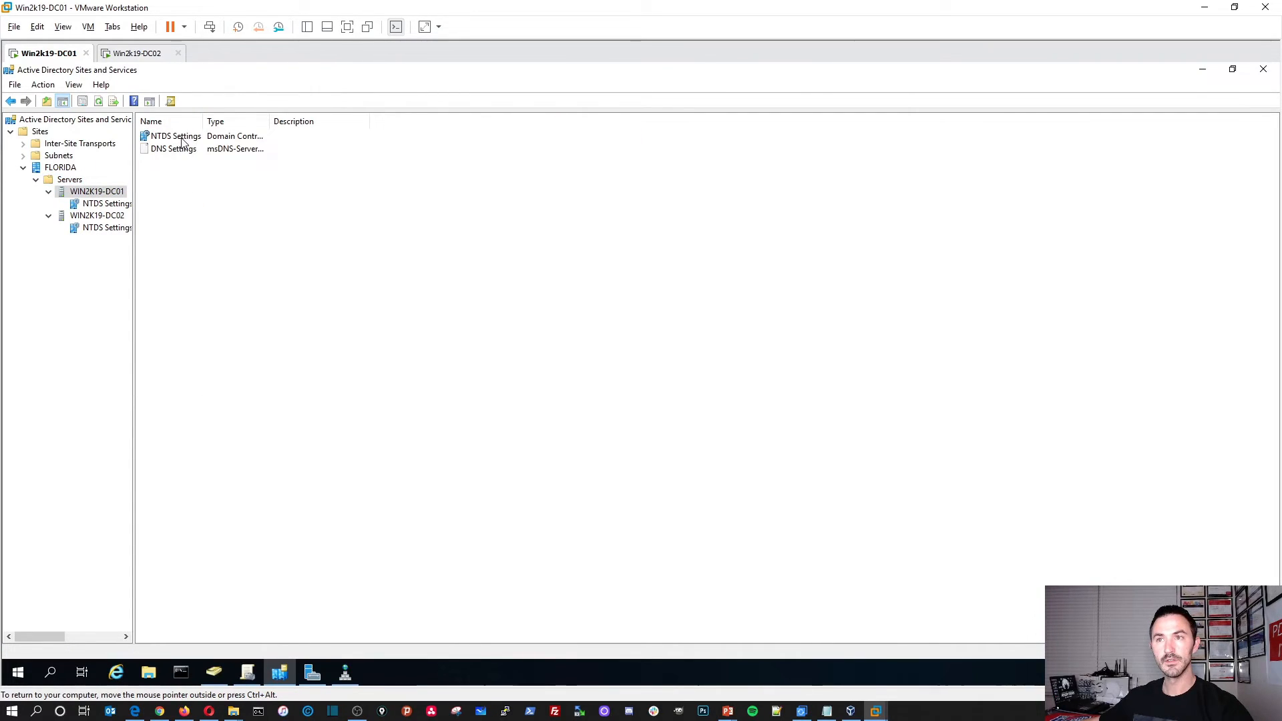
{"action": "left_click", "coordinate": [69, 179]}
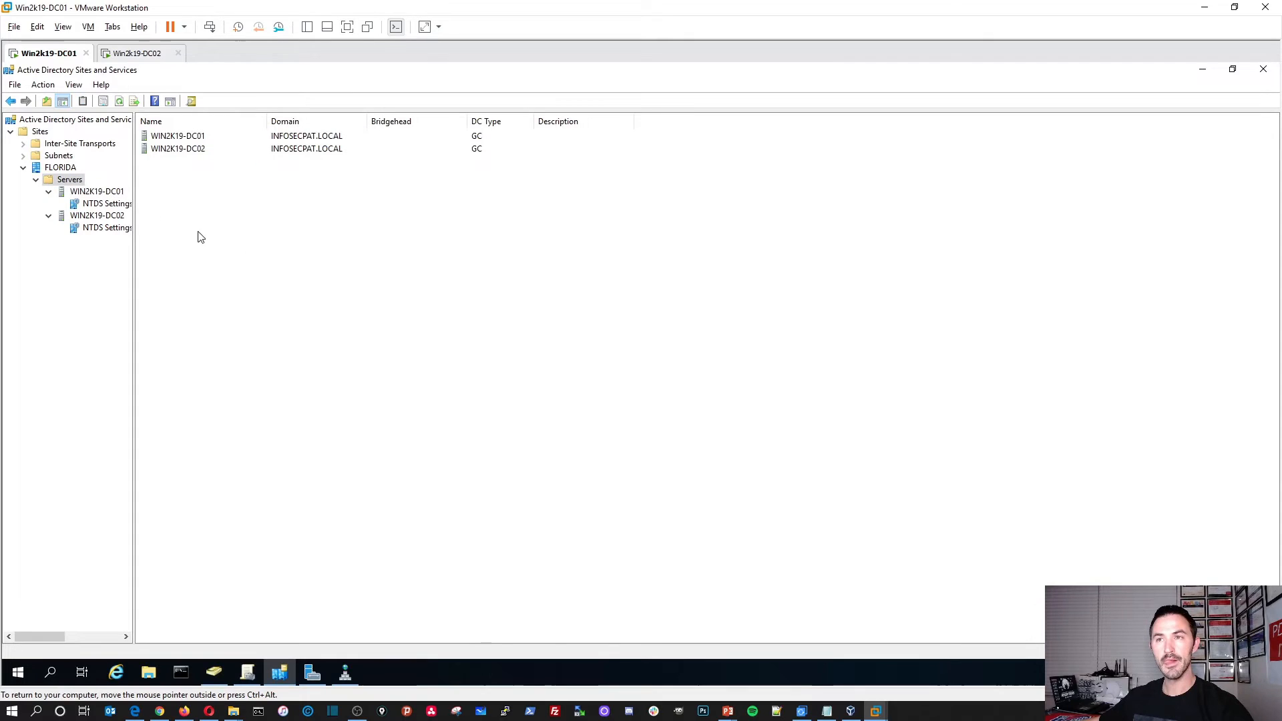
{"action": "right_click", "coordinate": [199, 276]}
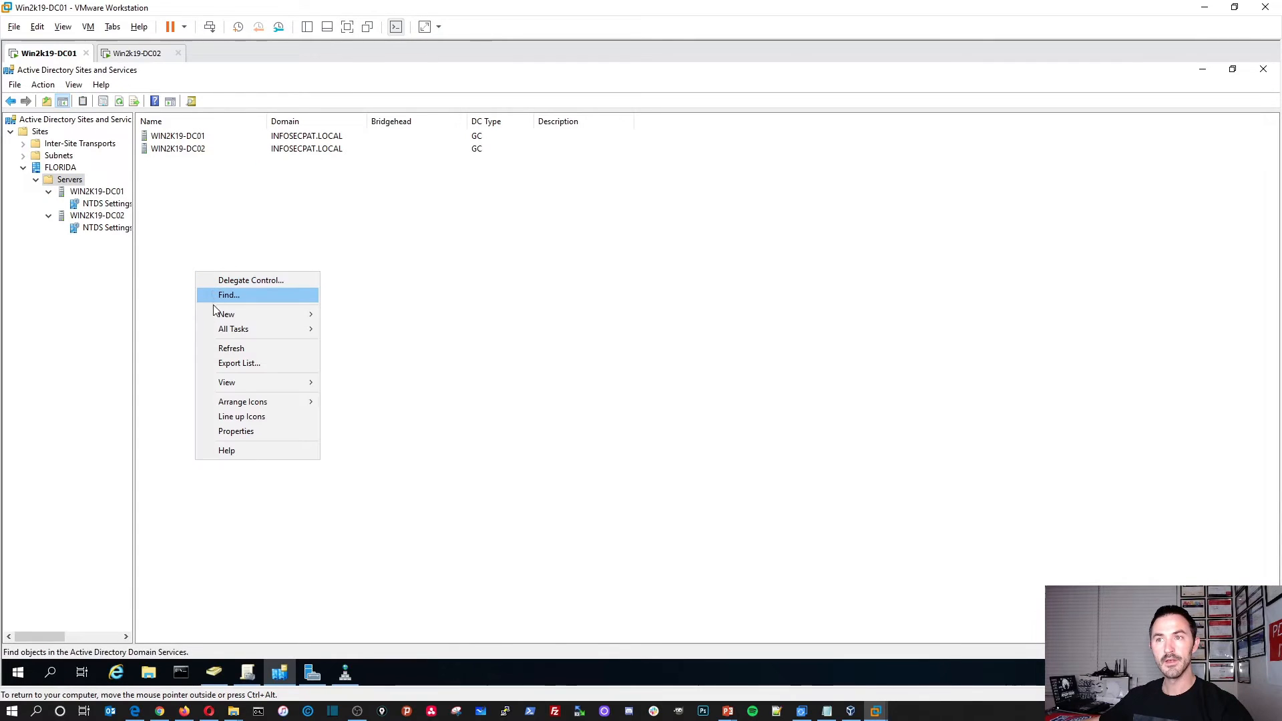
{"action": "left_click", "coordinate": [232, 350]}
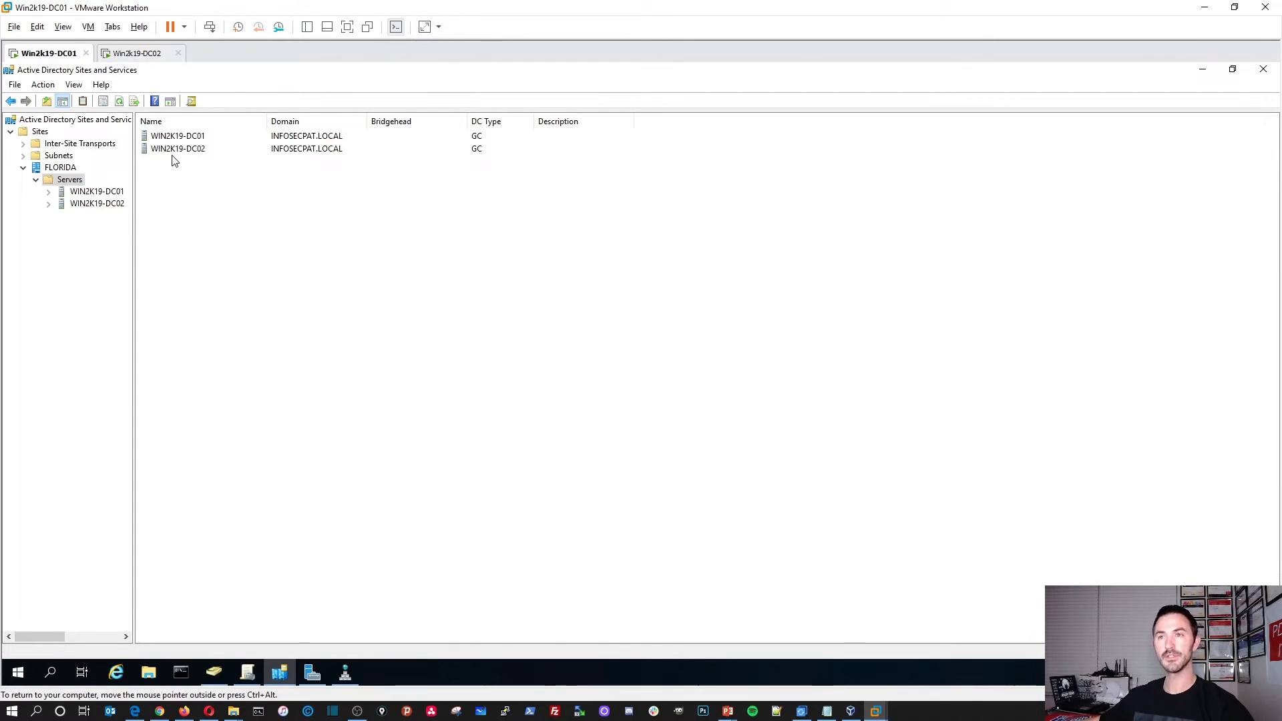
- Return to Active Directory Users and Computers on Win2k19-DC01 and refresh the FLORIDA Users OU to check for User1
{"action": "left_click", "coordinate": [1202, 70]}
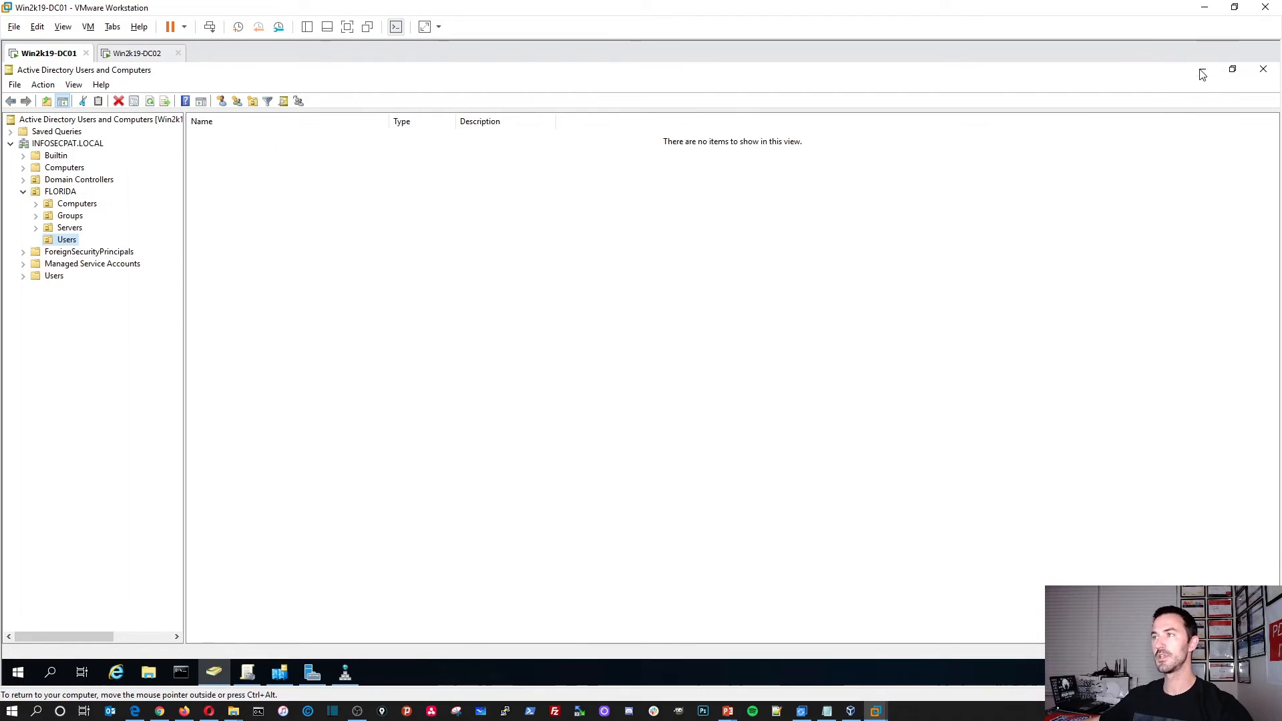
{"action": "right_click", "coordinate": [360, 207]}
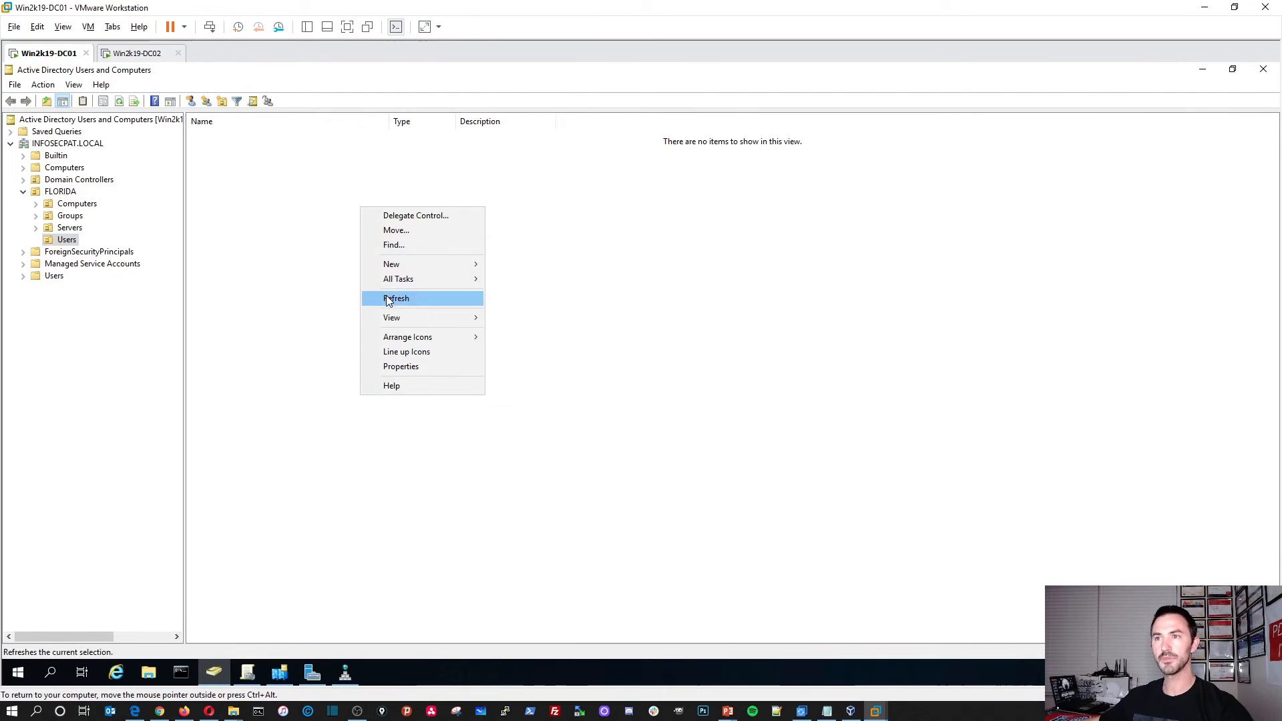
{"action": "left_click", "coordinate": [388, 298]}
{"action": "left_click", "coordinate": [67, 143]}
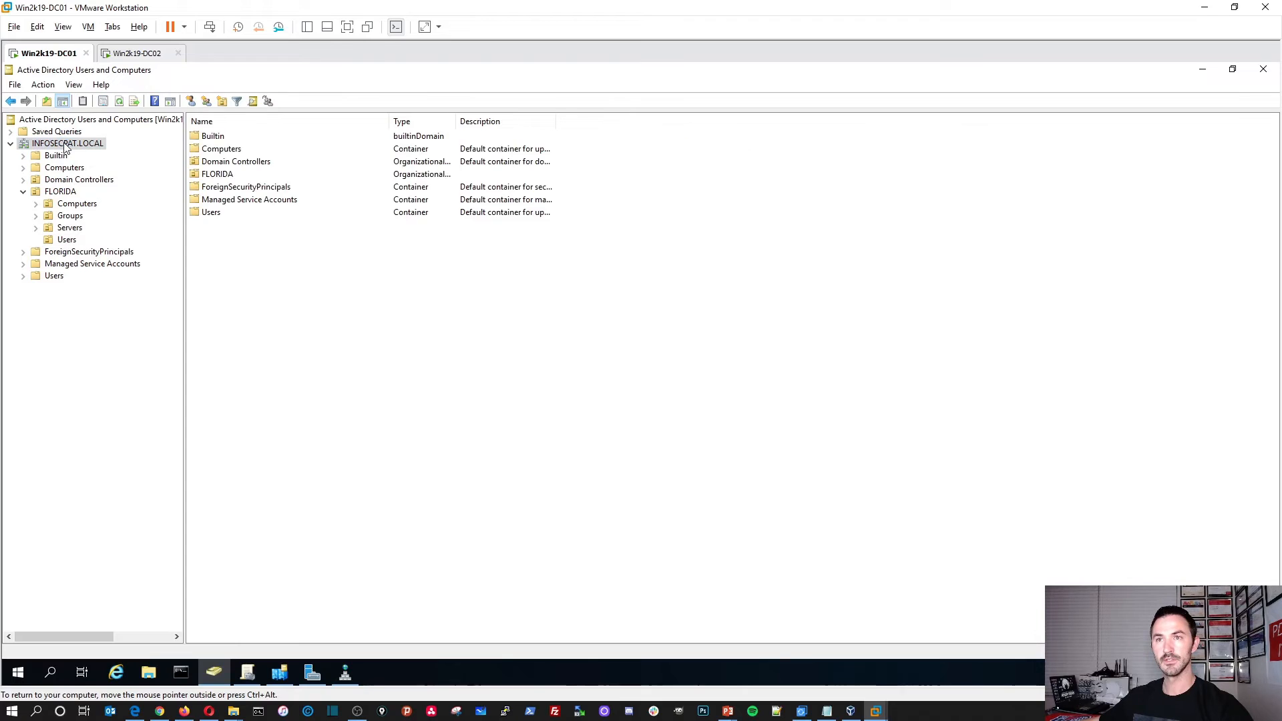
{"action": "double_click", "coordinate": [212, 213]}
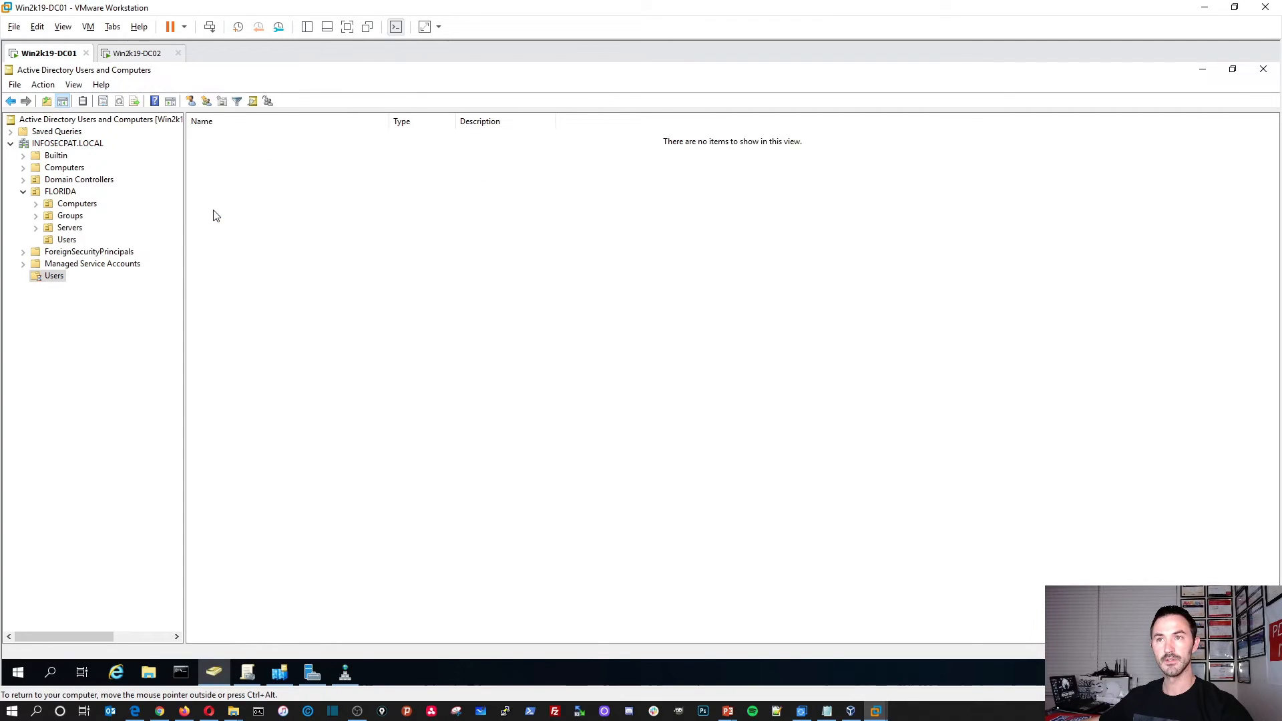
{"action": "left_click", "coordinate": [66, 240]}
{"action": "right_click", "coordinate": [245, 225]}
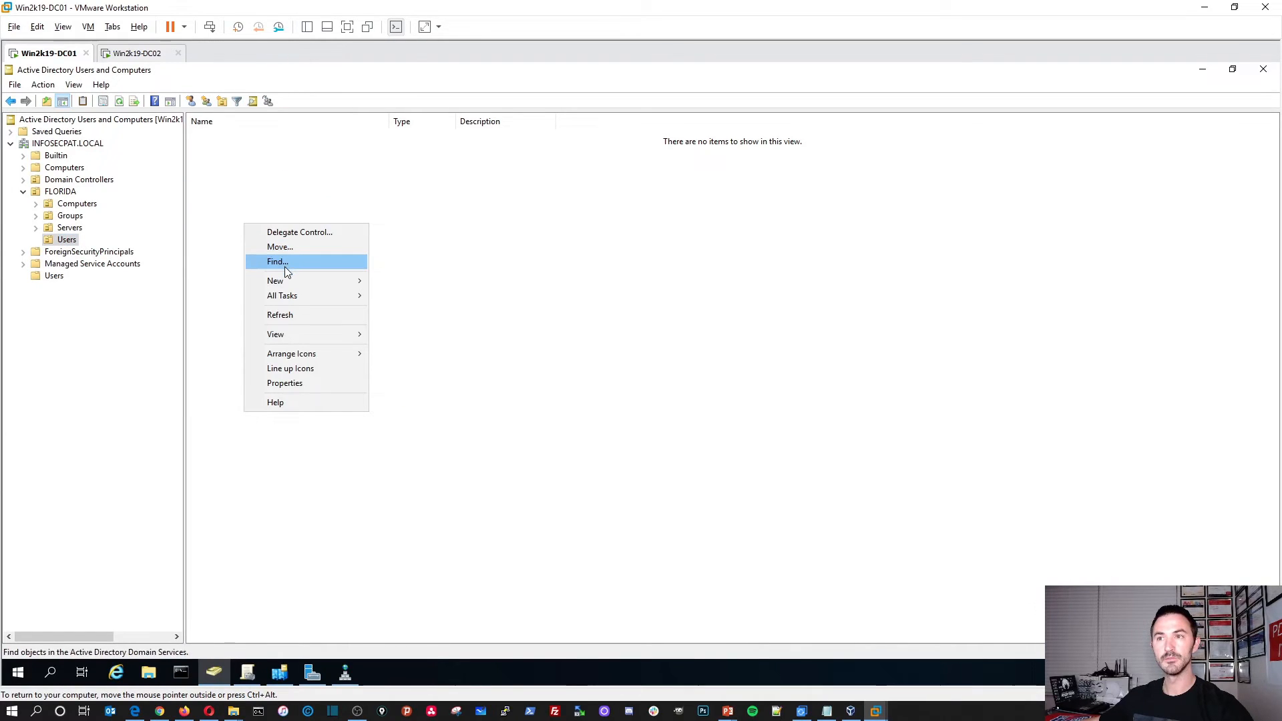
{"action": "left_click", "coordinate": [281, 315]}
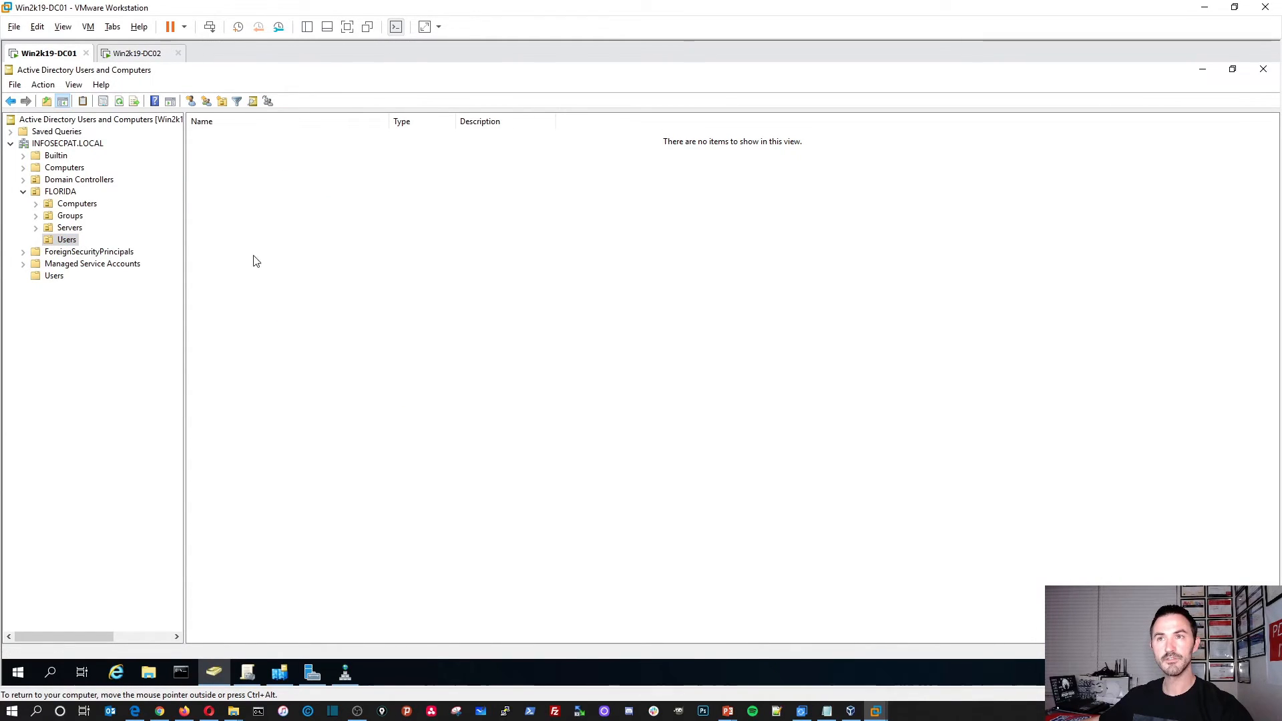
- Switch to Win2k19-DC02 and refresh its FLORIDA Users OU containing User1
{"action": "left_click", "coordinate": [137, 53]}
{"action": "right_click", "coordinate": [306, 234]}
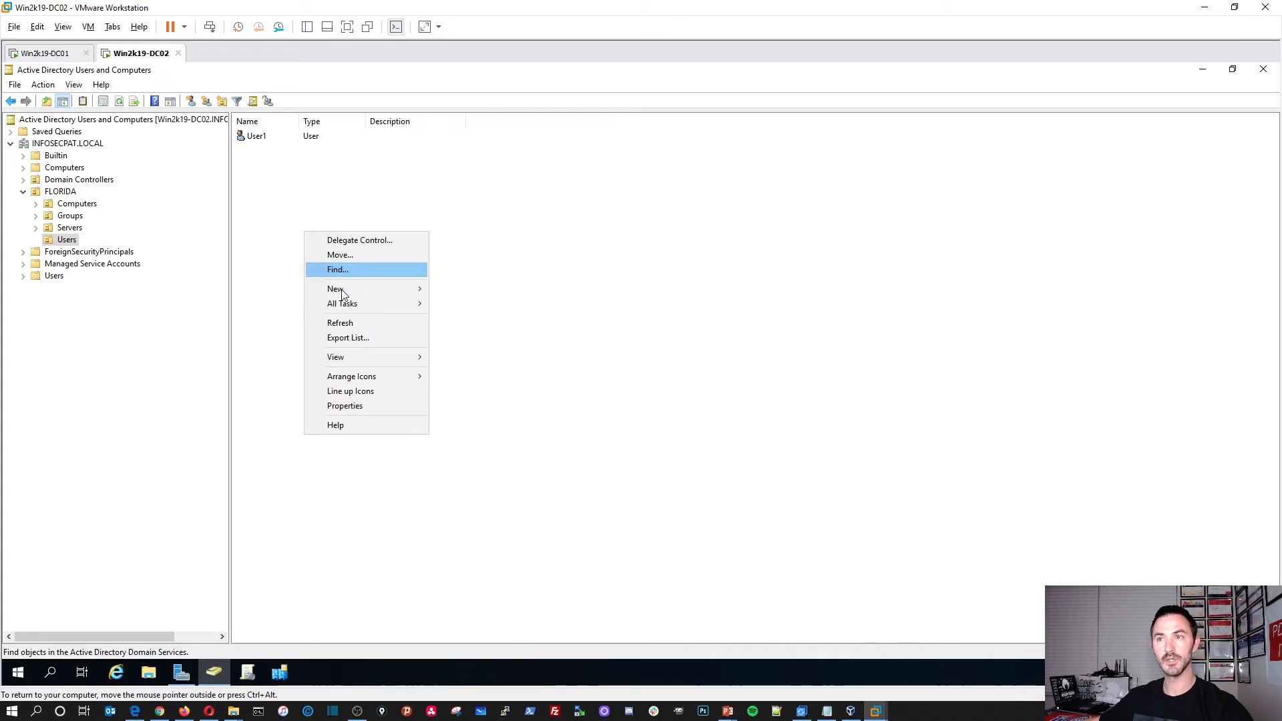
{"action": "left_click", "coordinate": [338, 323]}
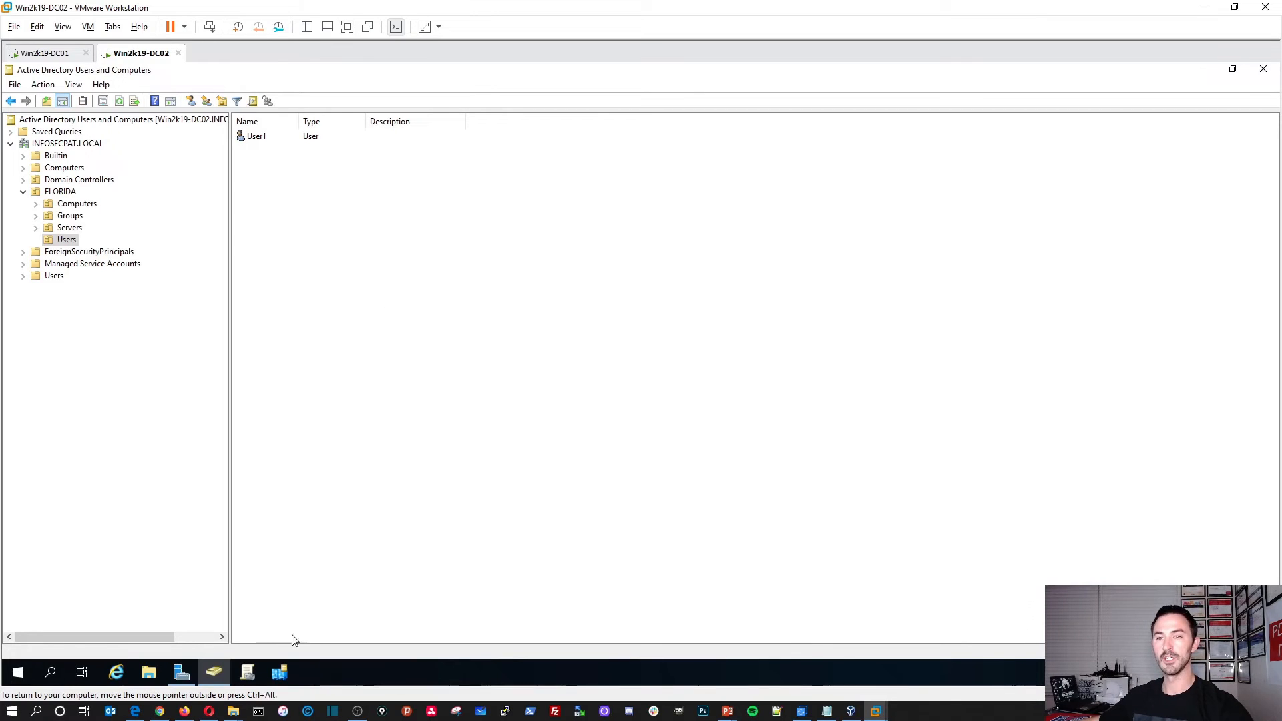
{"action": "left_click", "coordinate": [17, 675]}
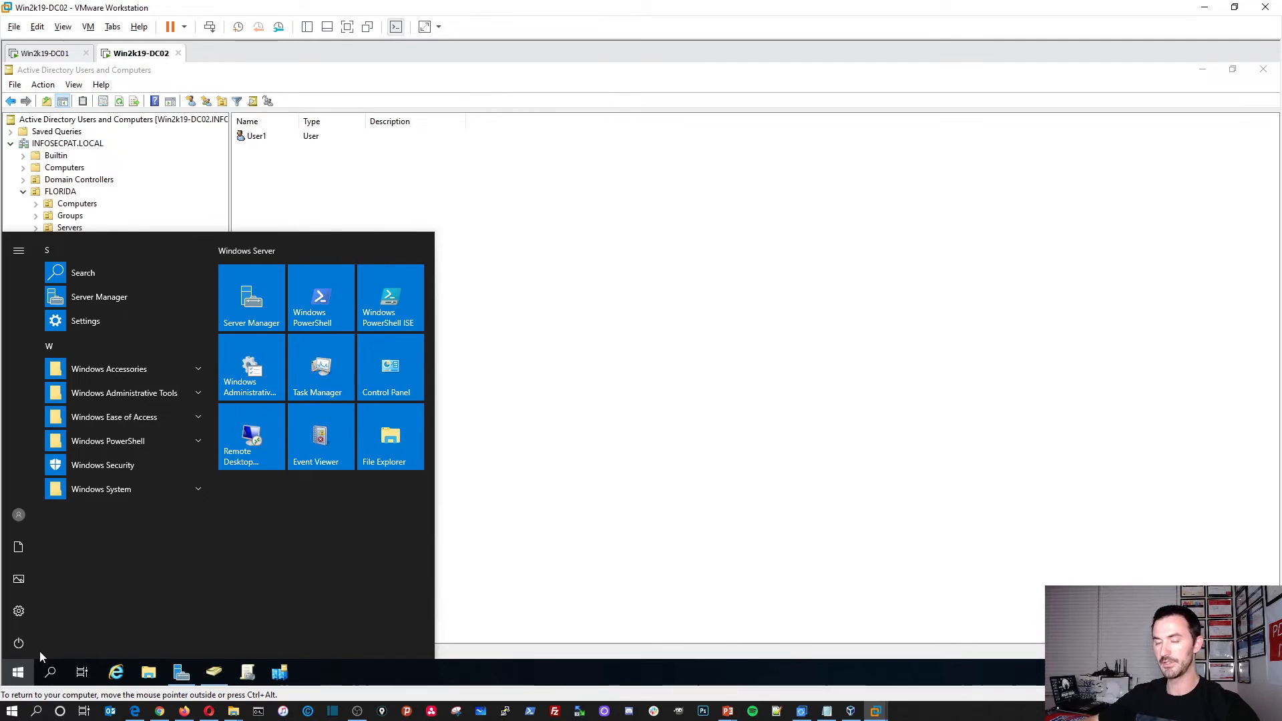
{"action": "left_click", "coordinate": [23, 672]}
{"action": "left_click", "coordinate": [23, 673]}
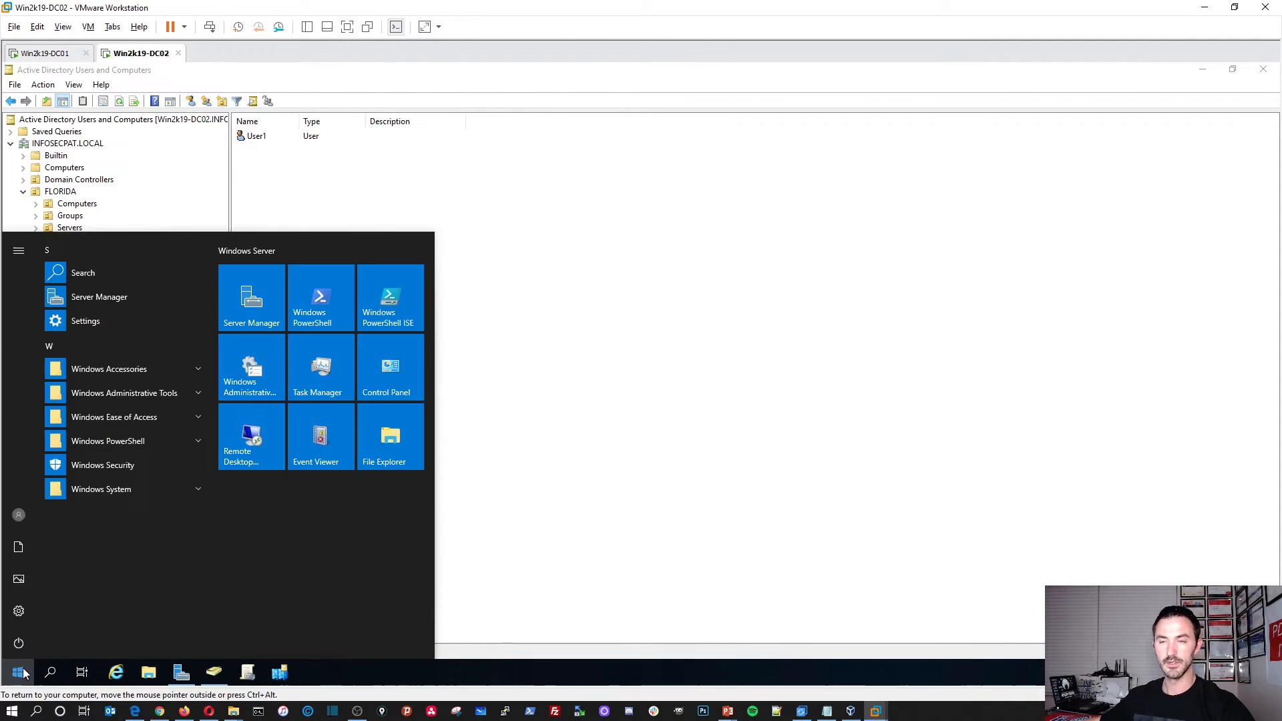
{"action": "type", "text": "cmd"}
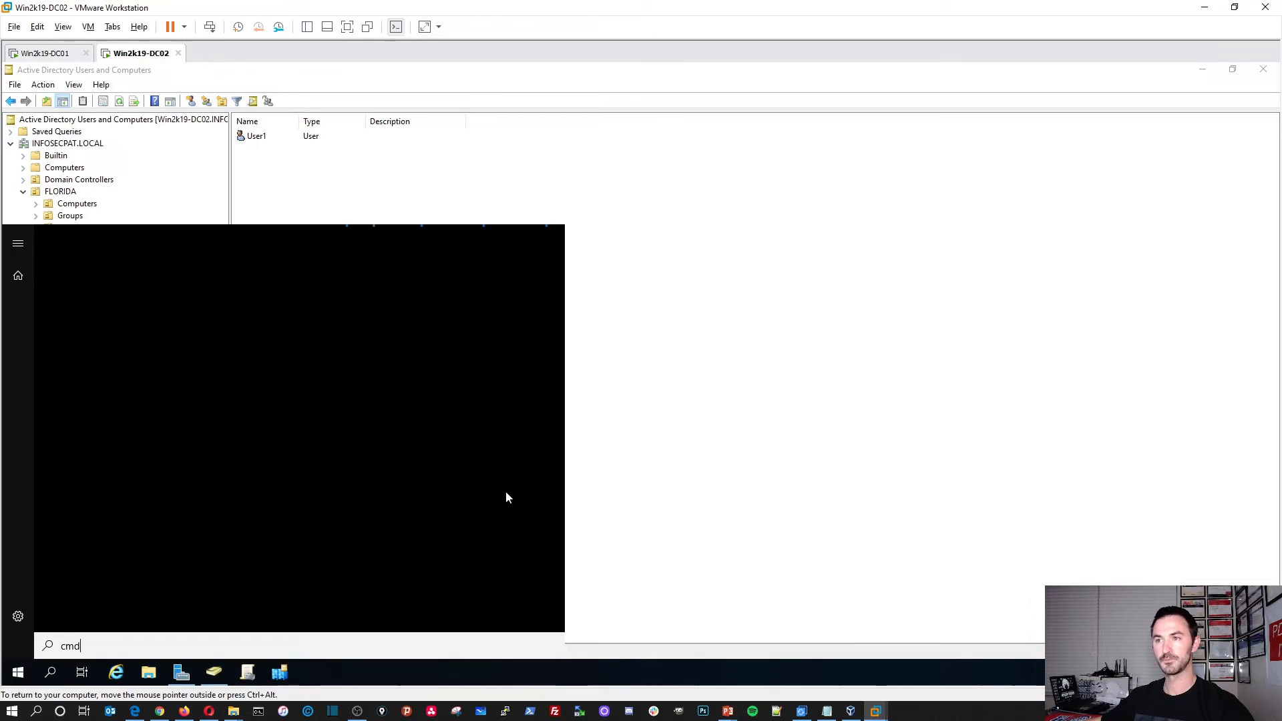
{"action": "left_click", "coordinate": [709, 442]}
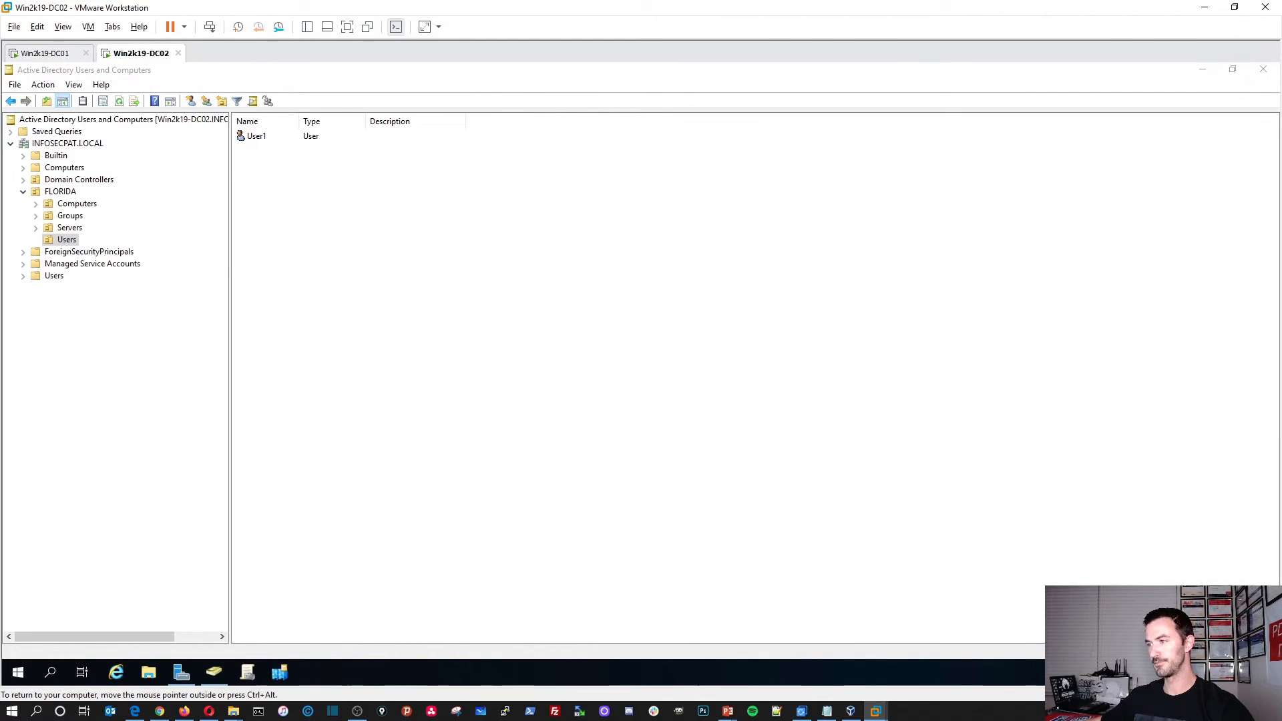
{"action": "left_click", "coordinate": [1203, 70]}
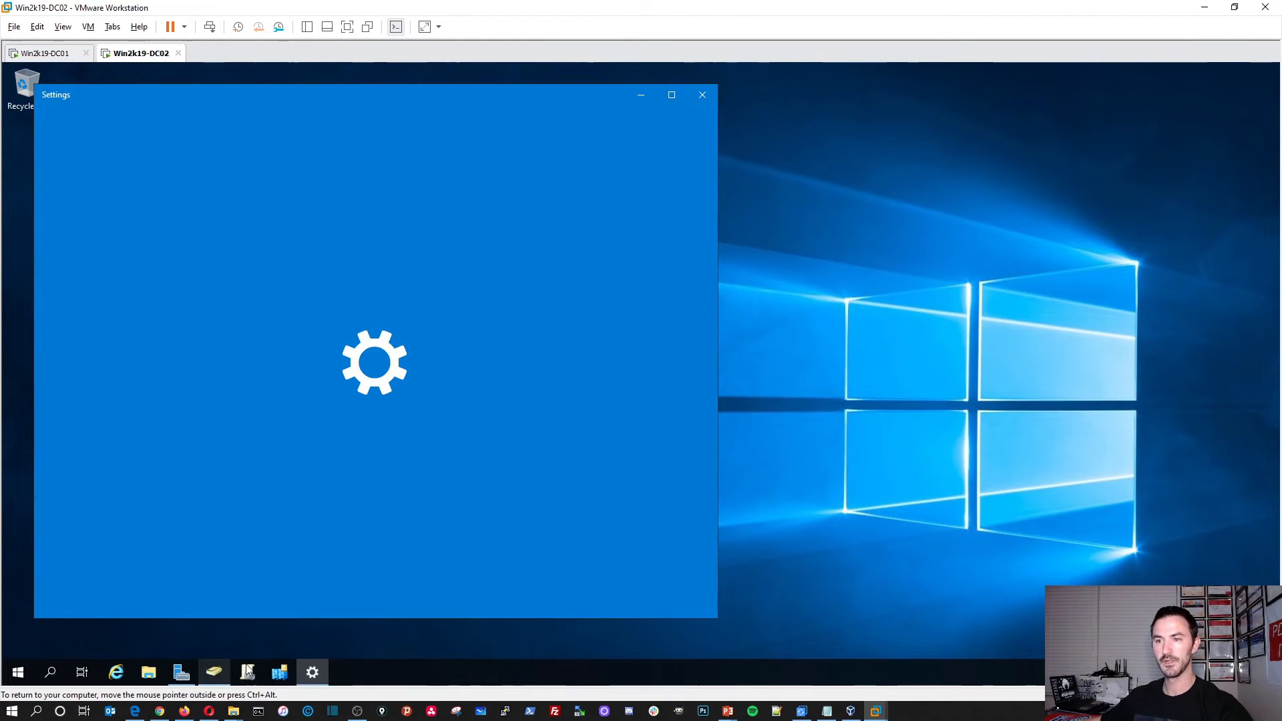
{"action": "left_click", "coordinate": [700, 97]}
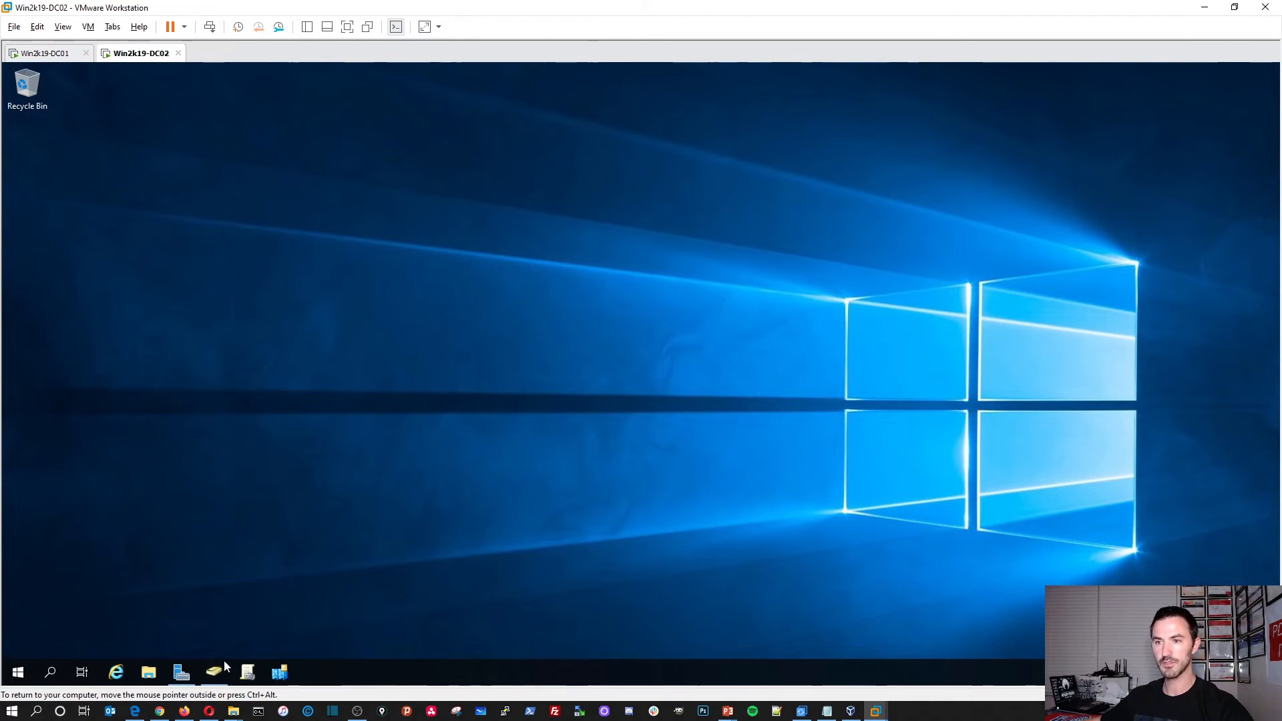
- Open the Internet Protocol Version 4 properties of Win2k19-DC02's Ethernet0 adapter from the Local Server overview in Server Manager
{"action": "left_click", "coordinate": [175, 672]}
{"action": "left_click", "coordinate": [54, 161]}
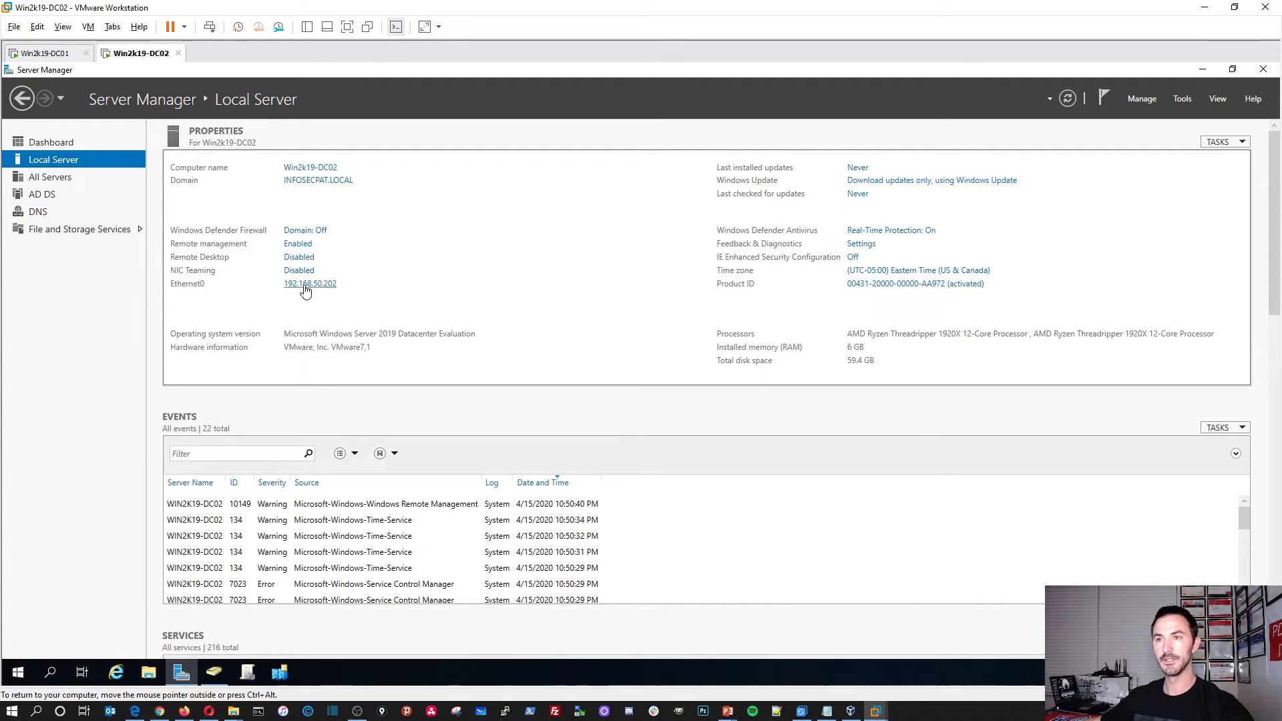
{"action": "left_click", "coordinate": [305, 286]}
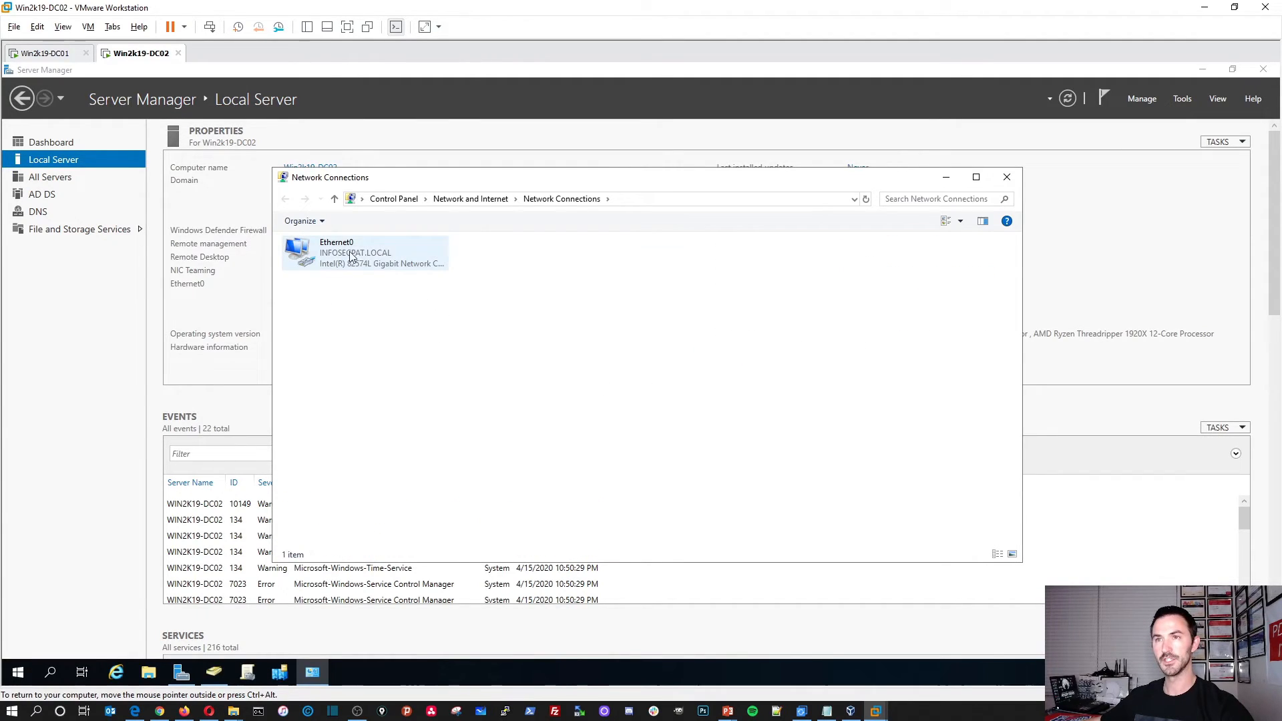
{"action": "double_click", "coordinate": [375, 265]}
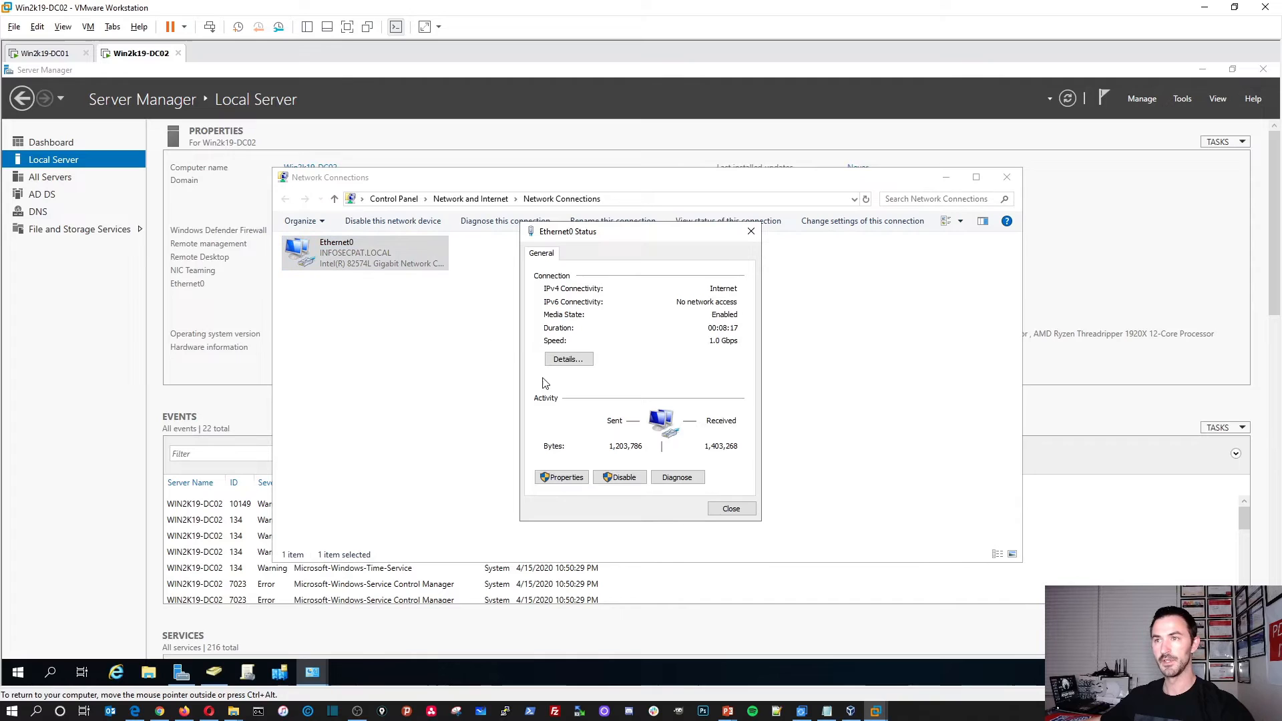
{"action": "left_click", "coordinate": [565, 476]}
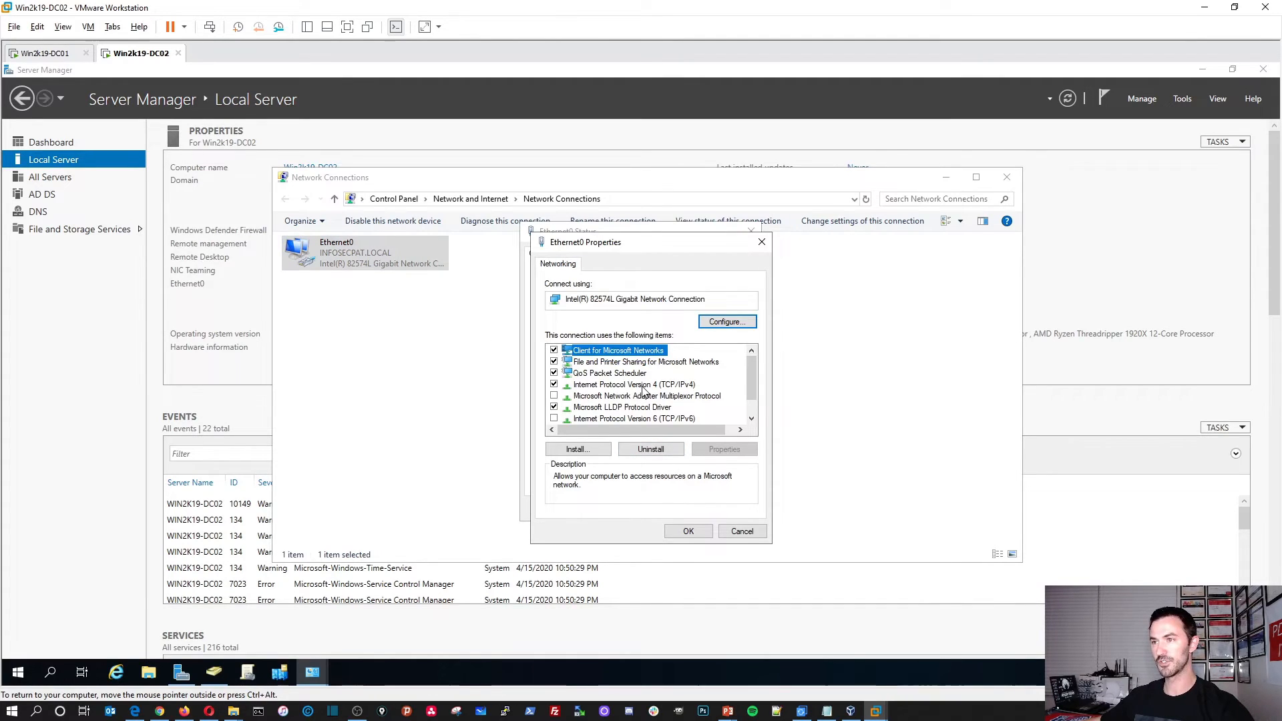
{"action": "double_click", "coordinate": [643, 388]}
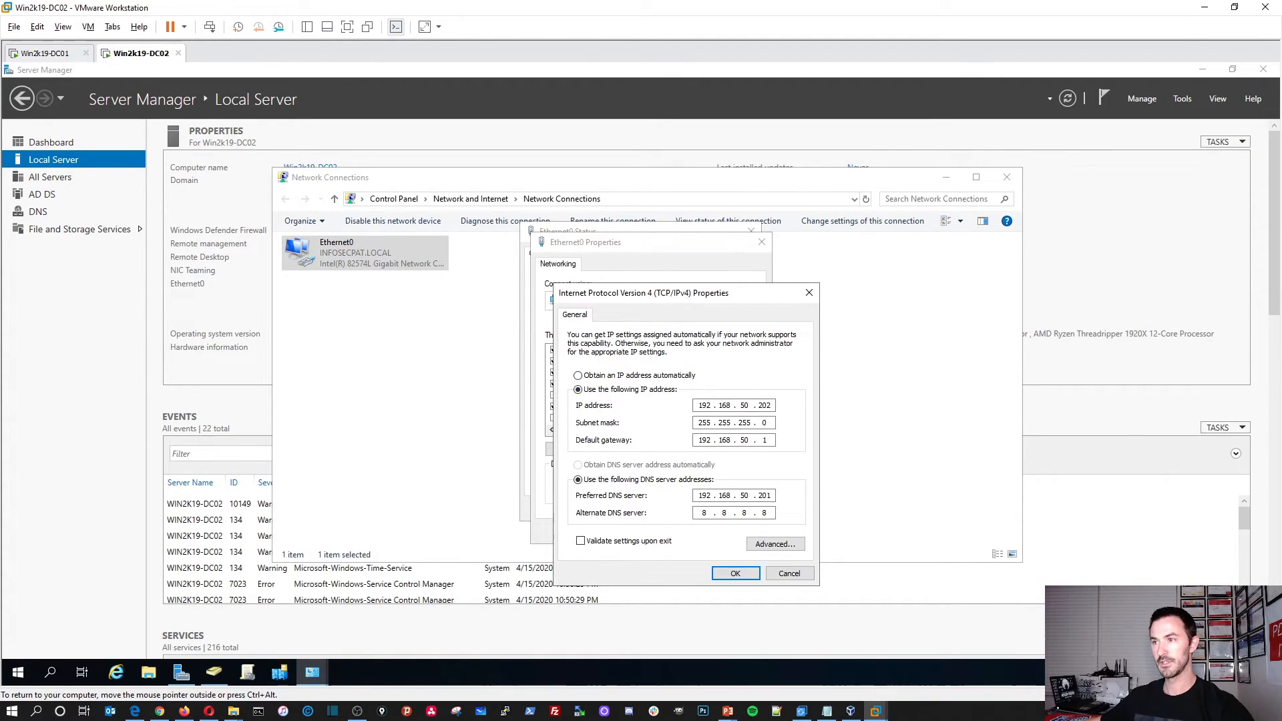
{"action": "left_click_drag", "start_coordinate": [685, 295], "coordinate": [512, 237]}
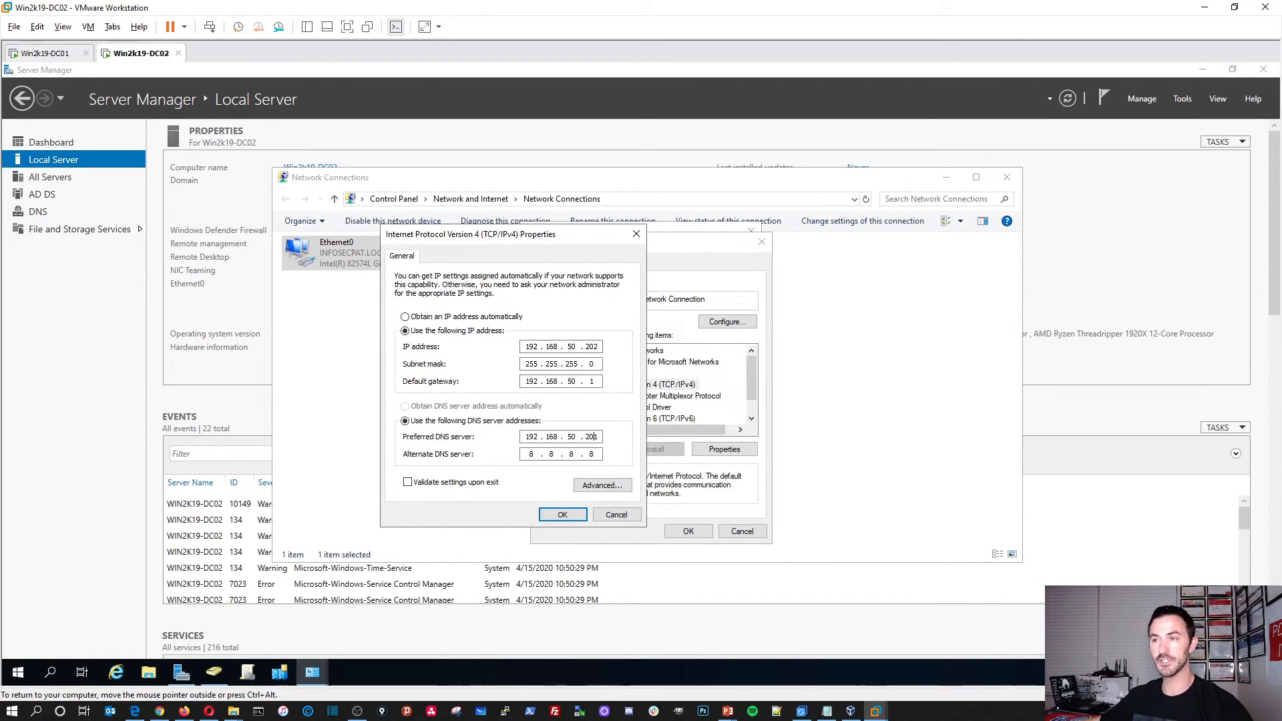
- Set Ethernet0's preferred DNS server to 192.168.50.201 and its alternate DNS server to 192.168.50.202
{"action": "key", "text": "BackSpace"}
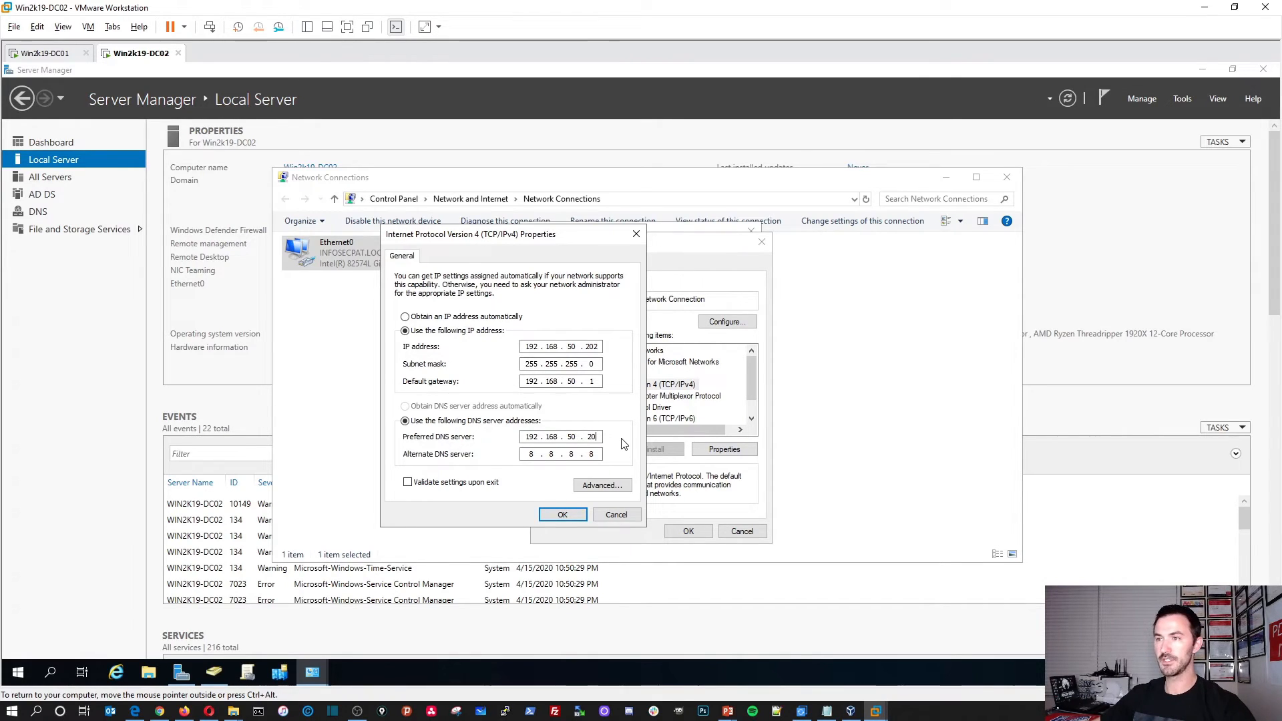
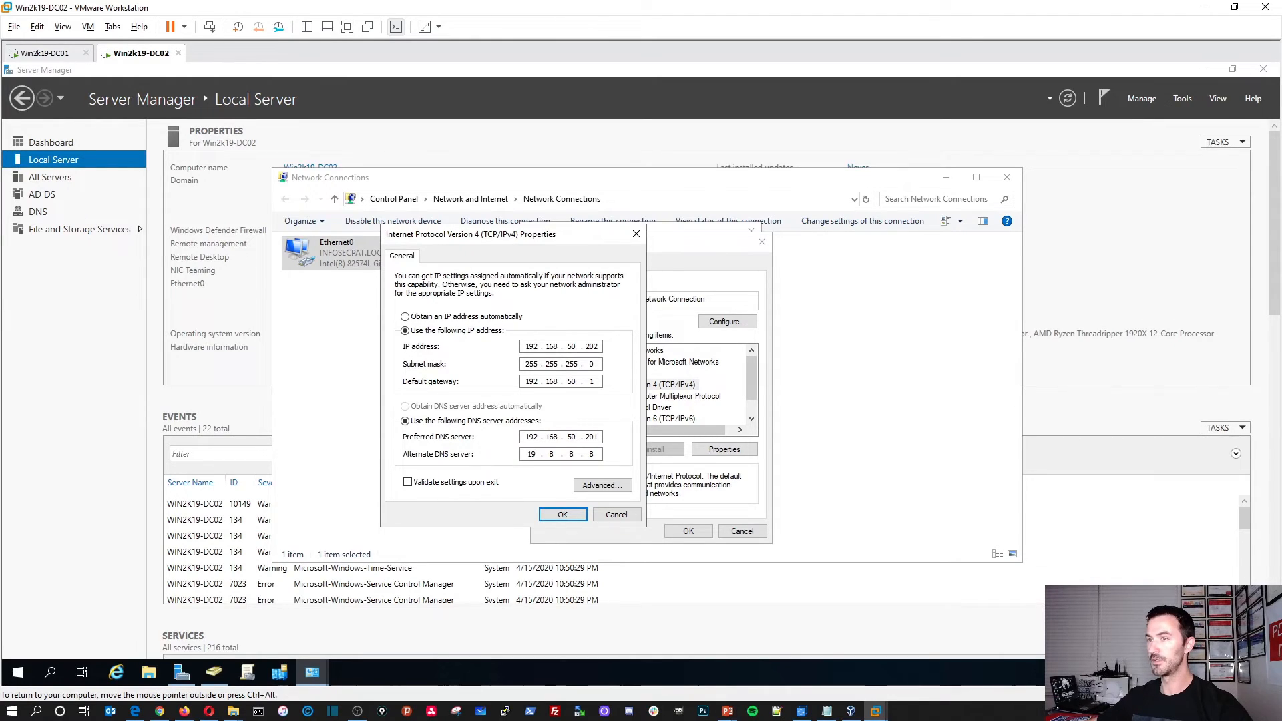
{"action": "key", "text": "Return"}
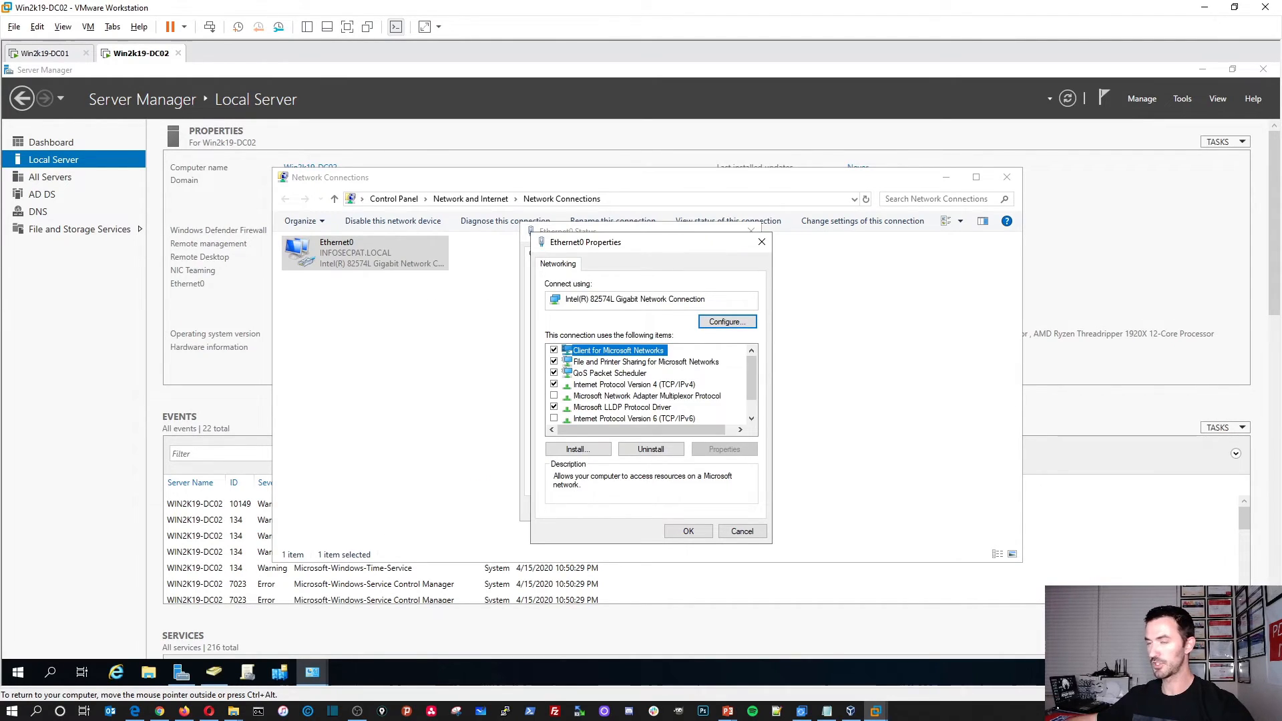
{"action": "double_click", "coordinate": [666, 385]}
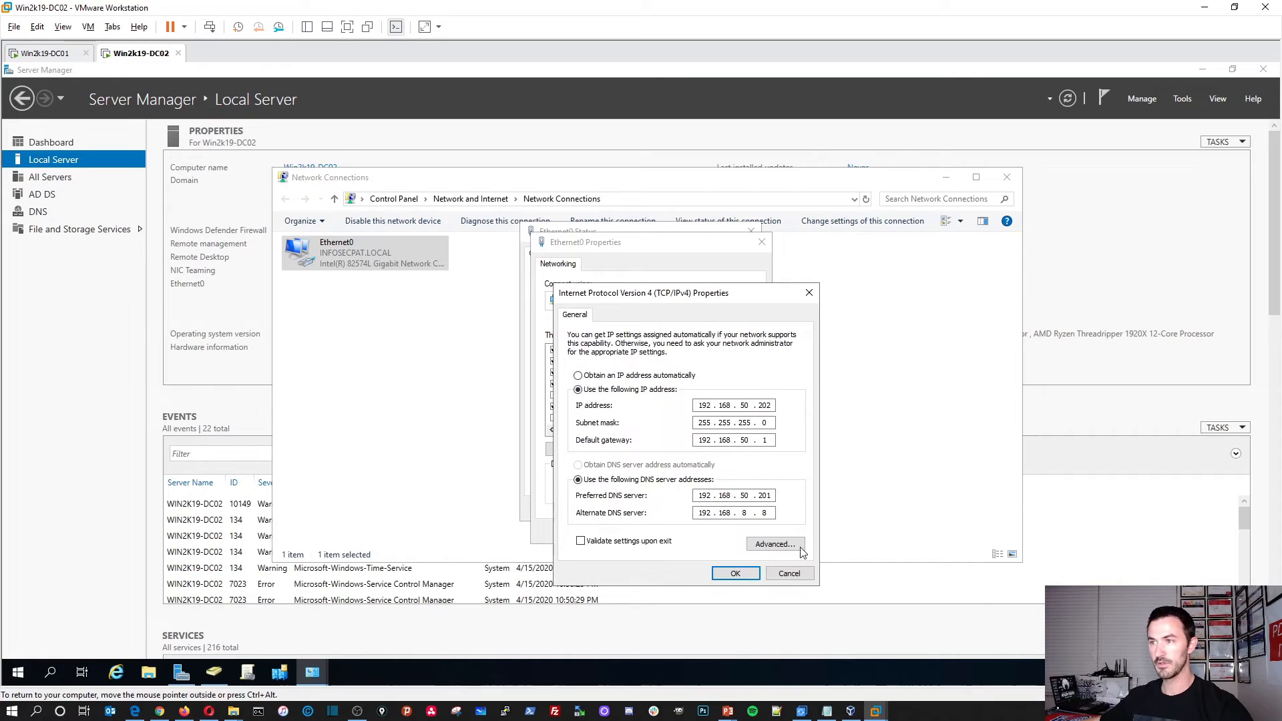
{"action": "left_click_drag", "start_coordinate": [678, 292], "coordinate": [605, 276]}
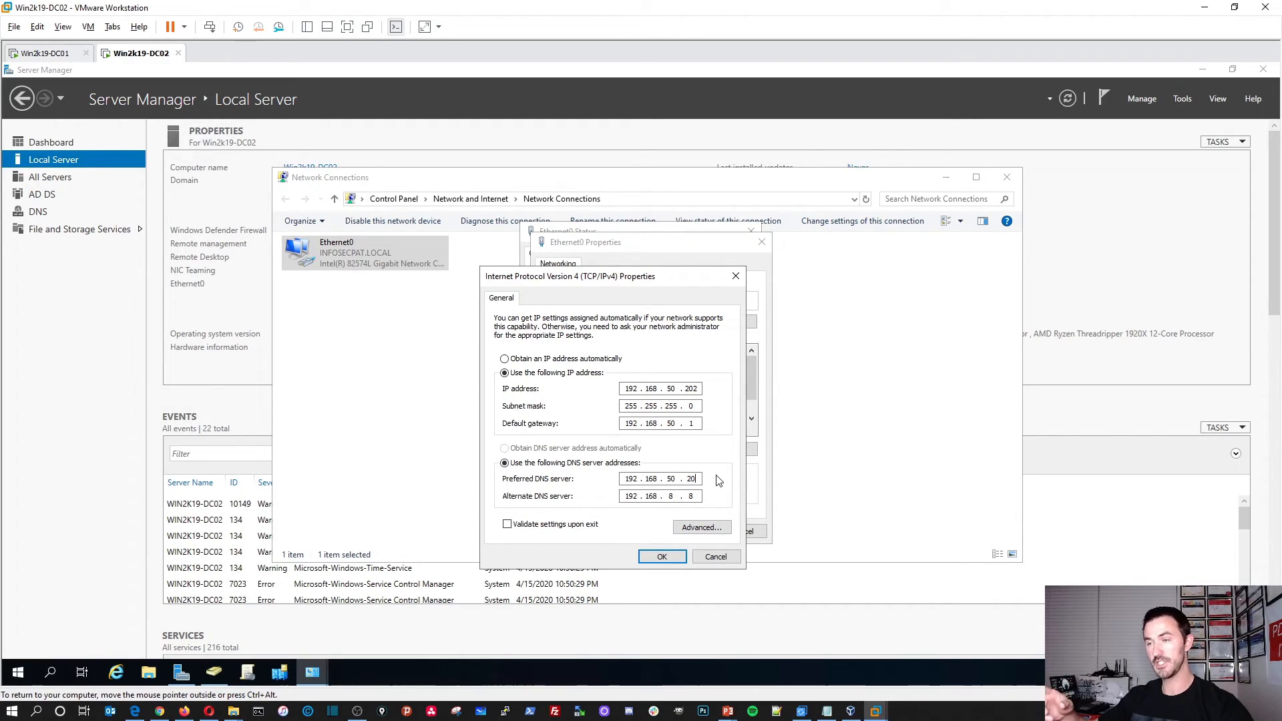
{"action": "type", "text": "1"}
{"action": "type", "text": "192"}
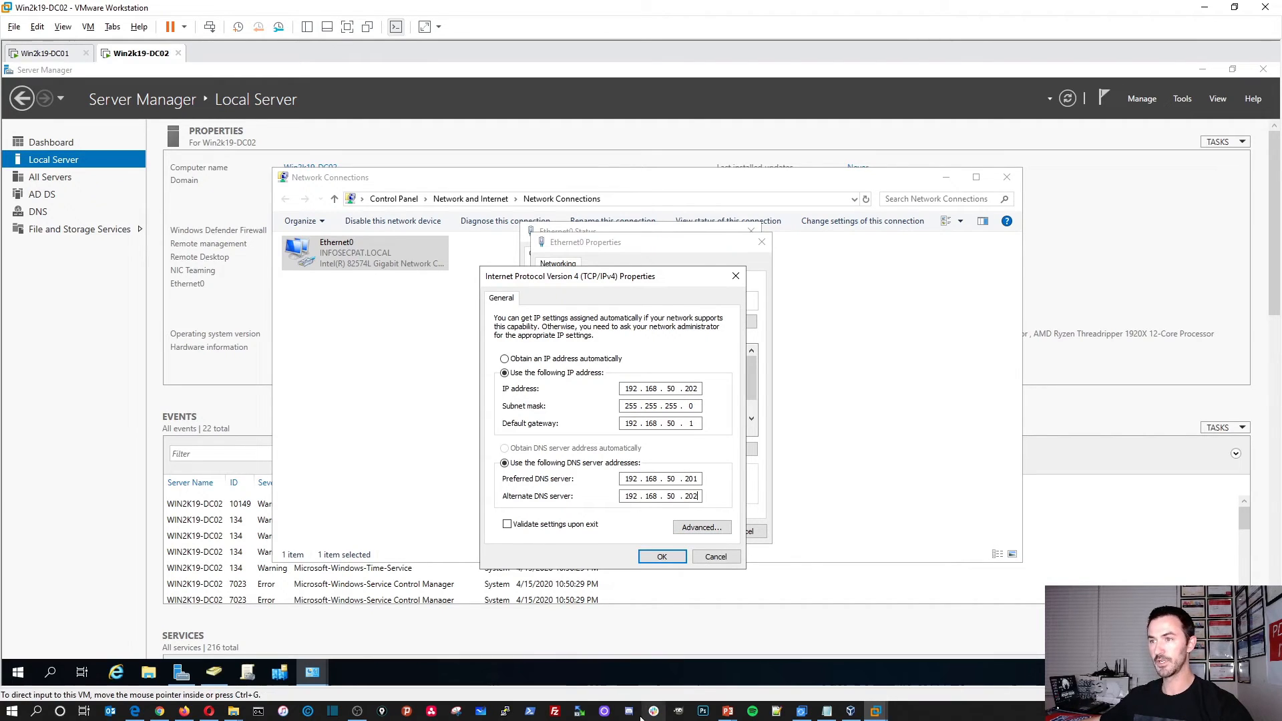
- Change the third DNS server address in the advanced TCP/IP settings to 8.8.8.8 and save the Ethernet0 configuration
{"action": "left_click", "coordinate": [707, 528]}
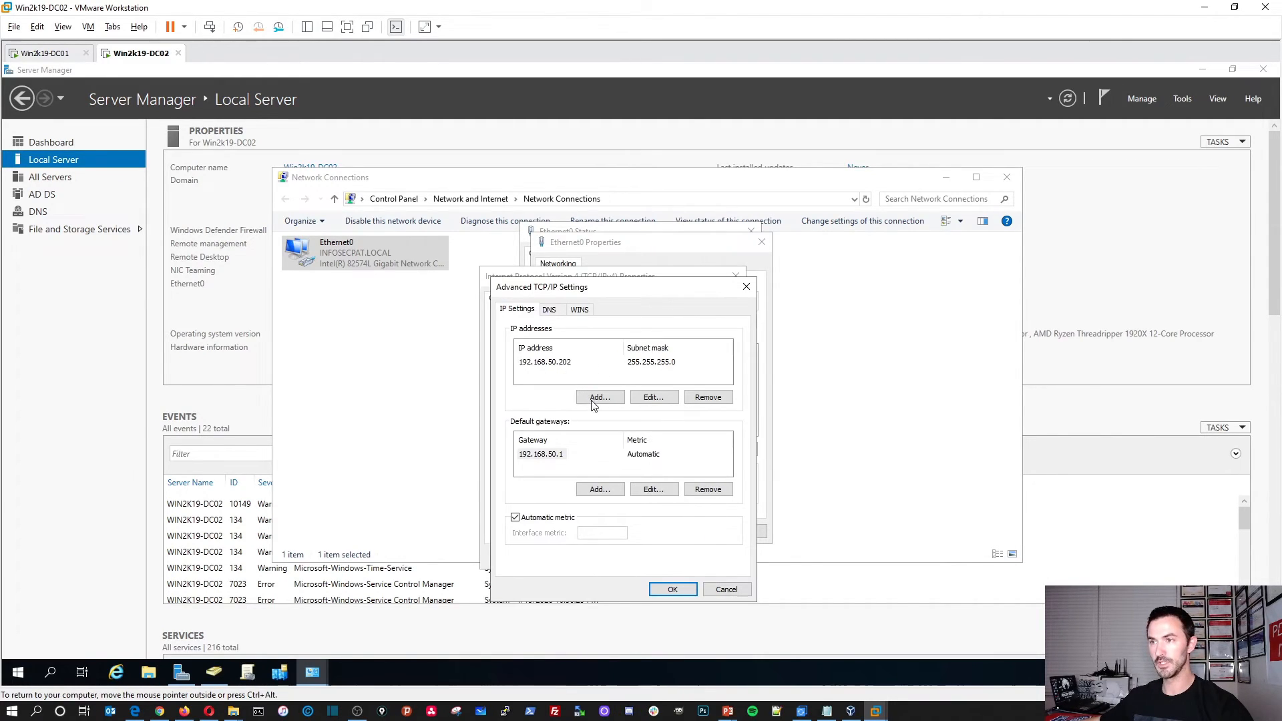
{"action": "left_click", "coordinate": [549, 309]}
{"action": "left_click", "coordinate": [536, 360]}
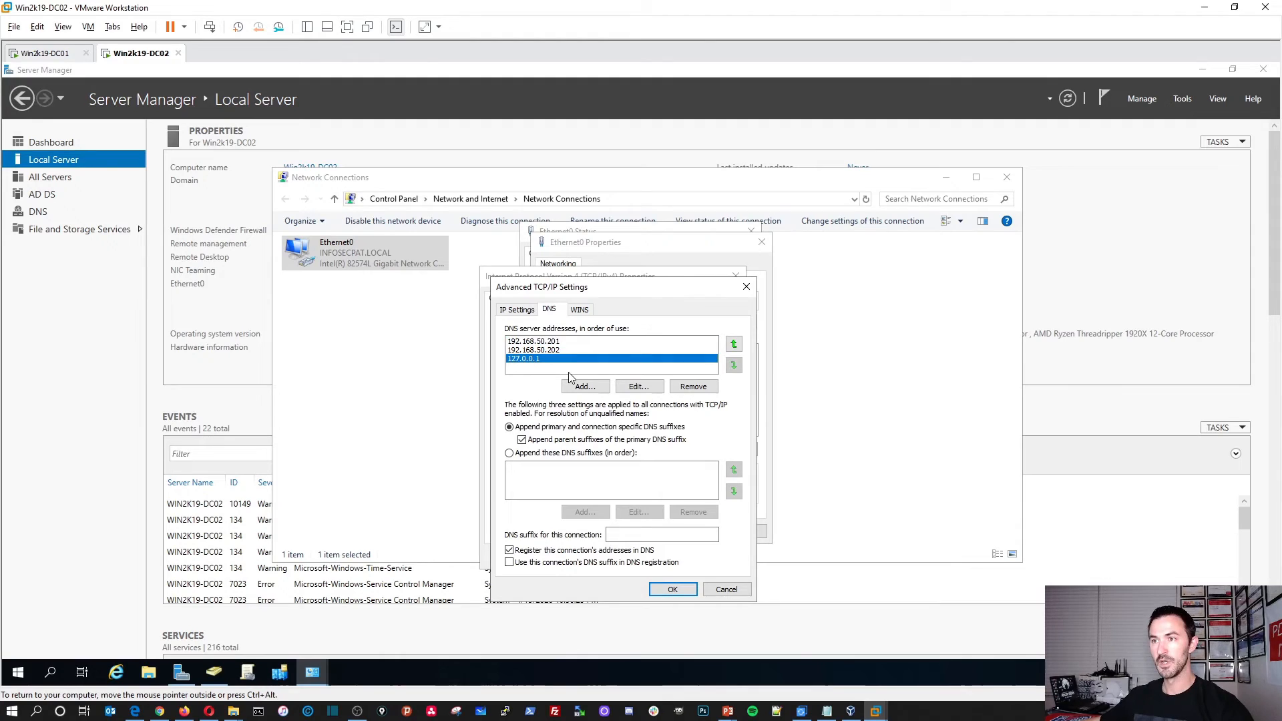
{"action": "left_click", "coordinate": [619, 392]}
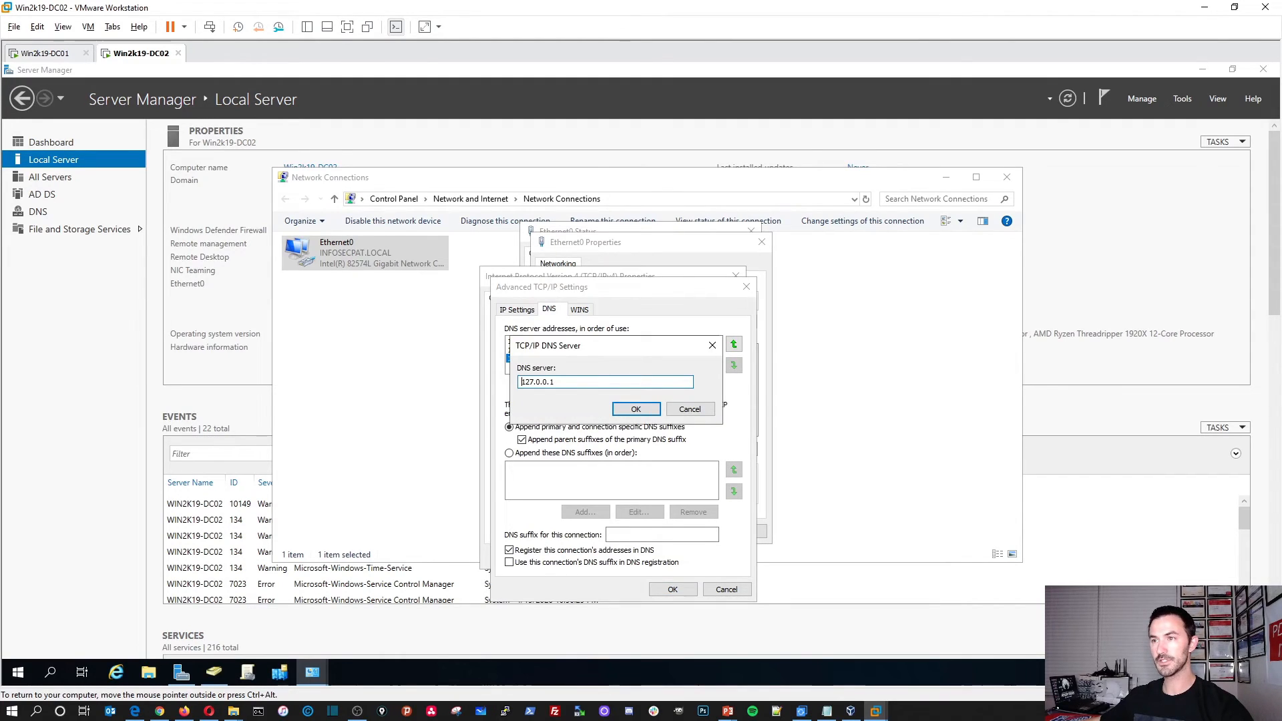
{"action": "type", "text": "8.8.8.8"}
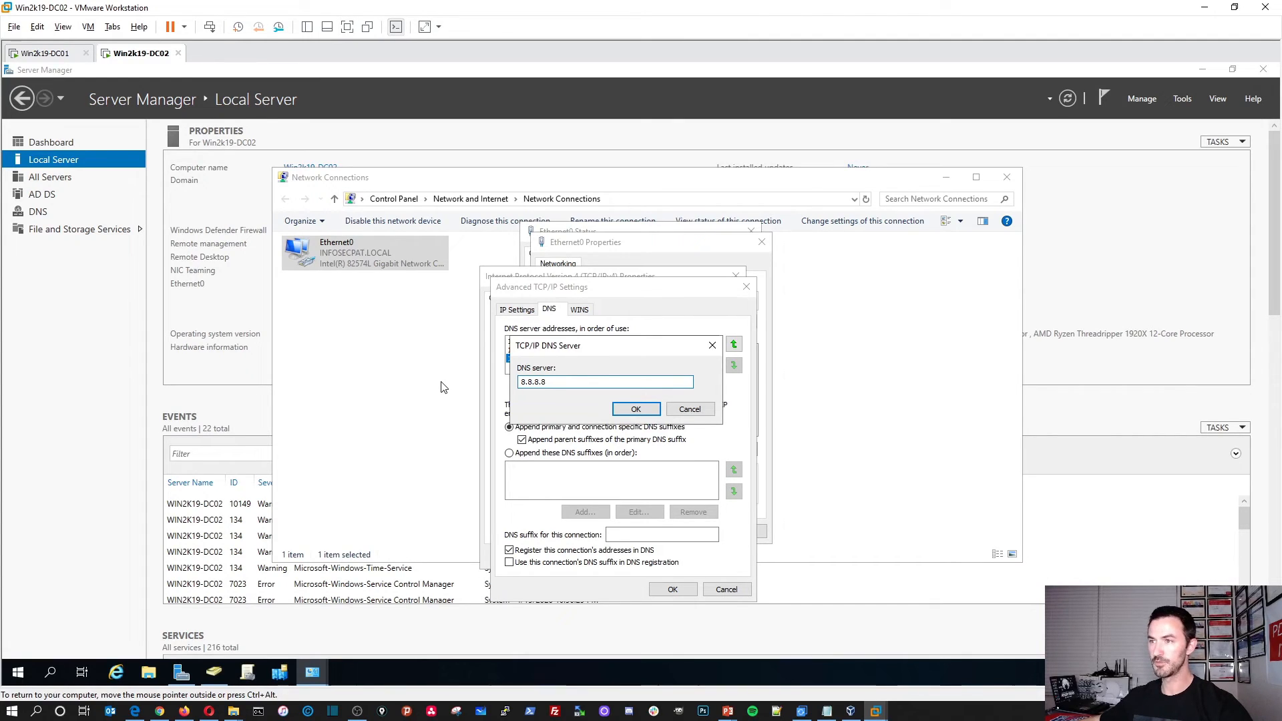
{"action": "left_click", "coordinate": [637, 409]}
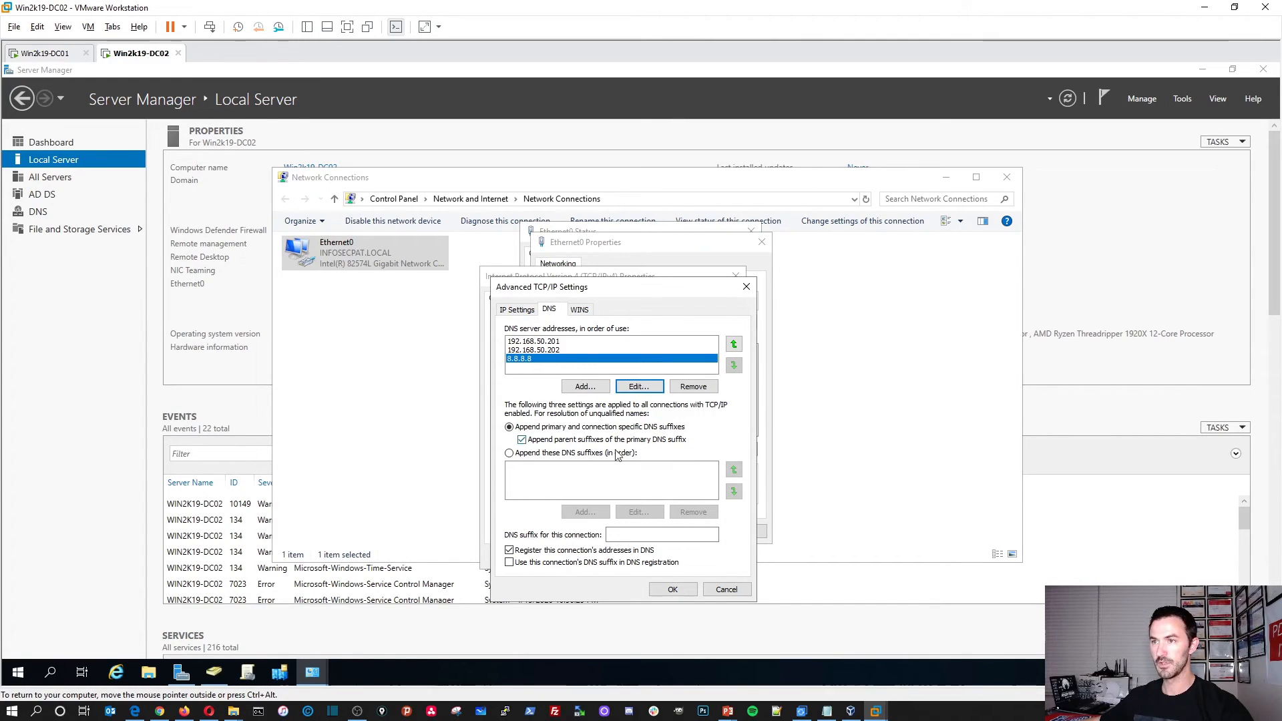
{"action": "left_click", "coordinate": [672, 589]}
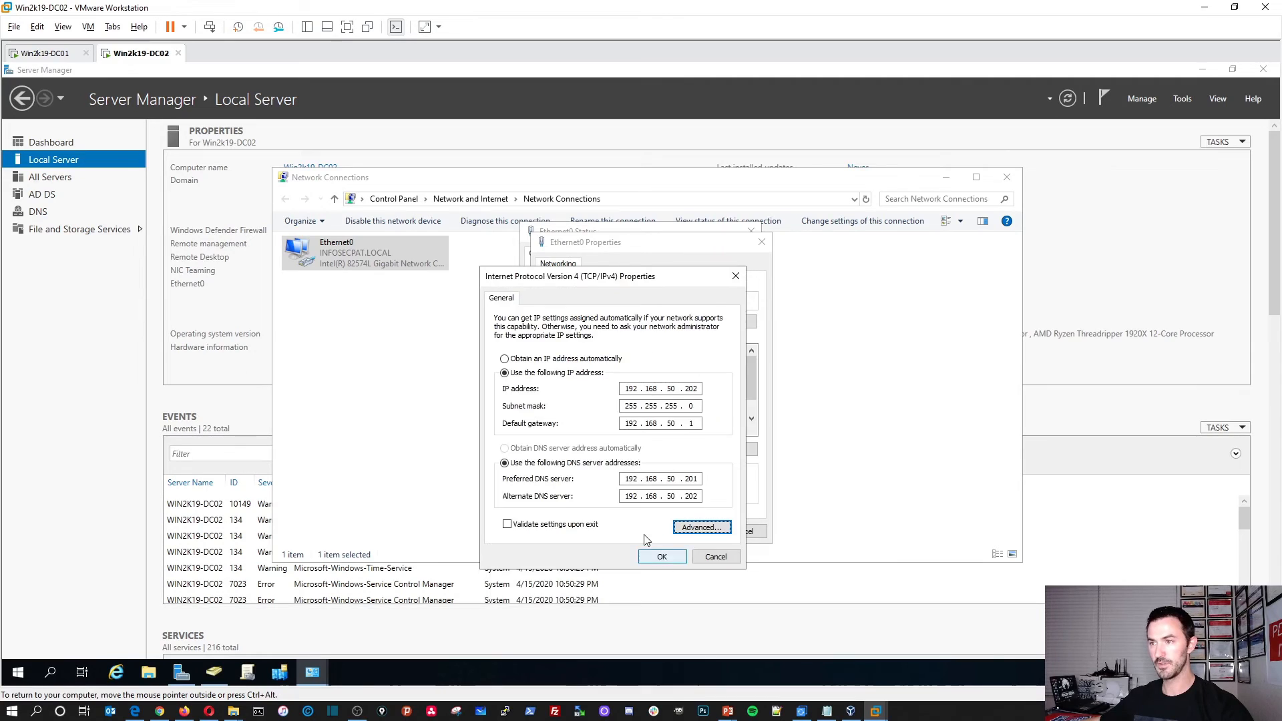
{"action": "left_click", "coordinate": [667, 557]}
{"action": "left_click", "coordinate": [688, 532]}
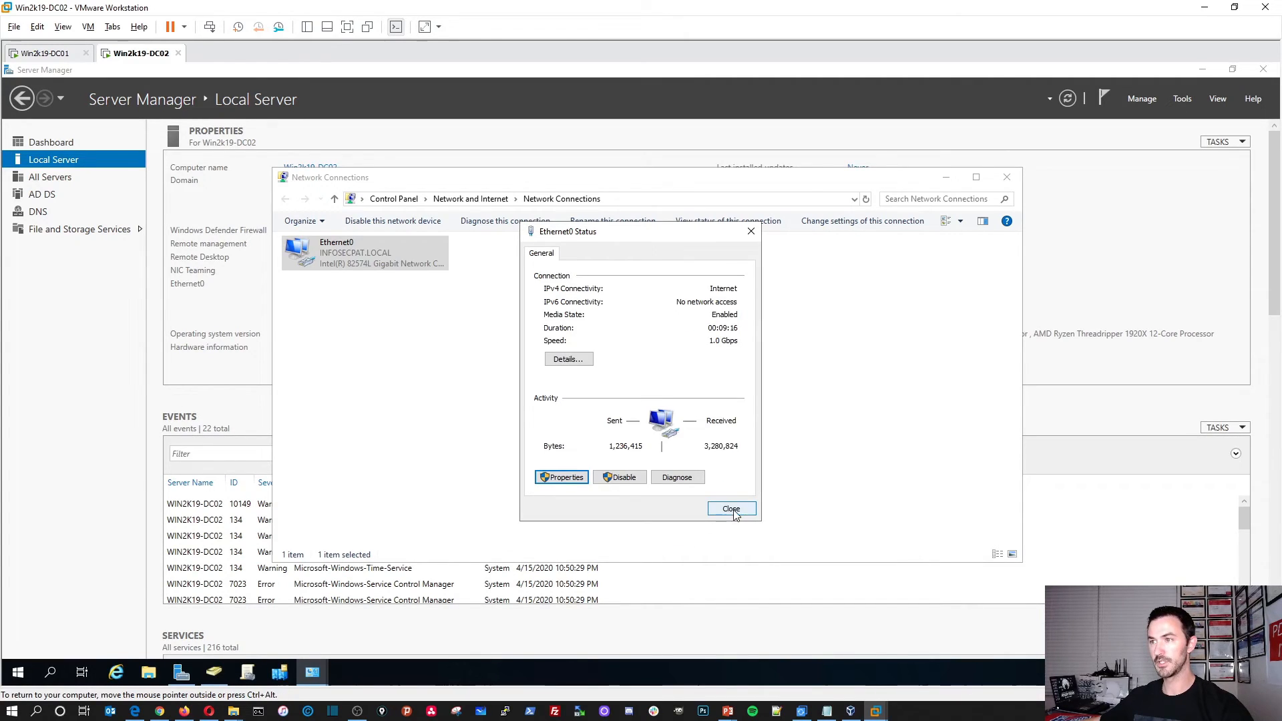
{"action": "left_click", "coordinate": [735, 514]}
- Switch Network Connections to the Details view, close it, and refresh the Local Server data in Server Manager
{"action": "left_click", "coordinate": [597, 406]}
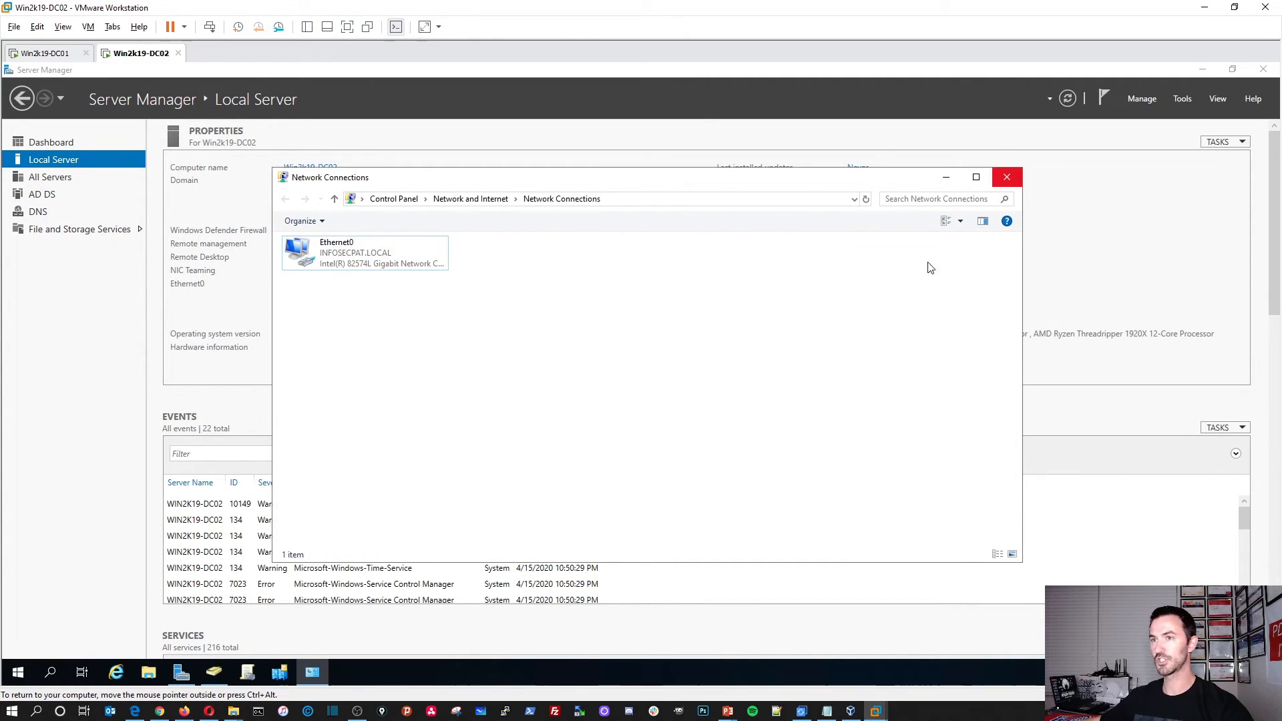
{"action": "right_click", "coordinate": [610, 378]}
{"action": "mouse_move", "coordinate": [671, 387]}
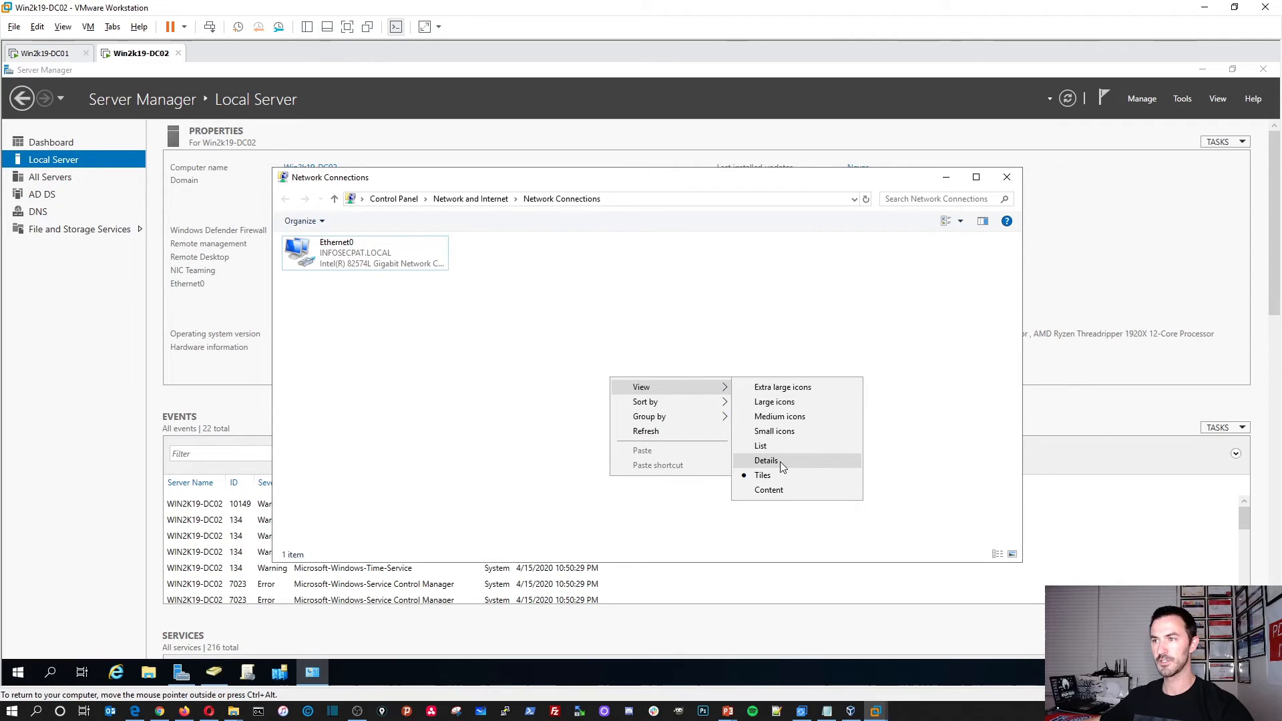
{"action": "left_click", "coordinate": [780, 462]}
{"action": "left_click", "coordinate": [1009, 177]}
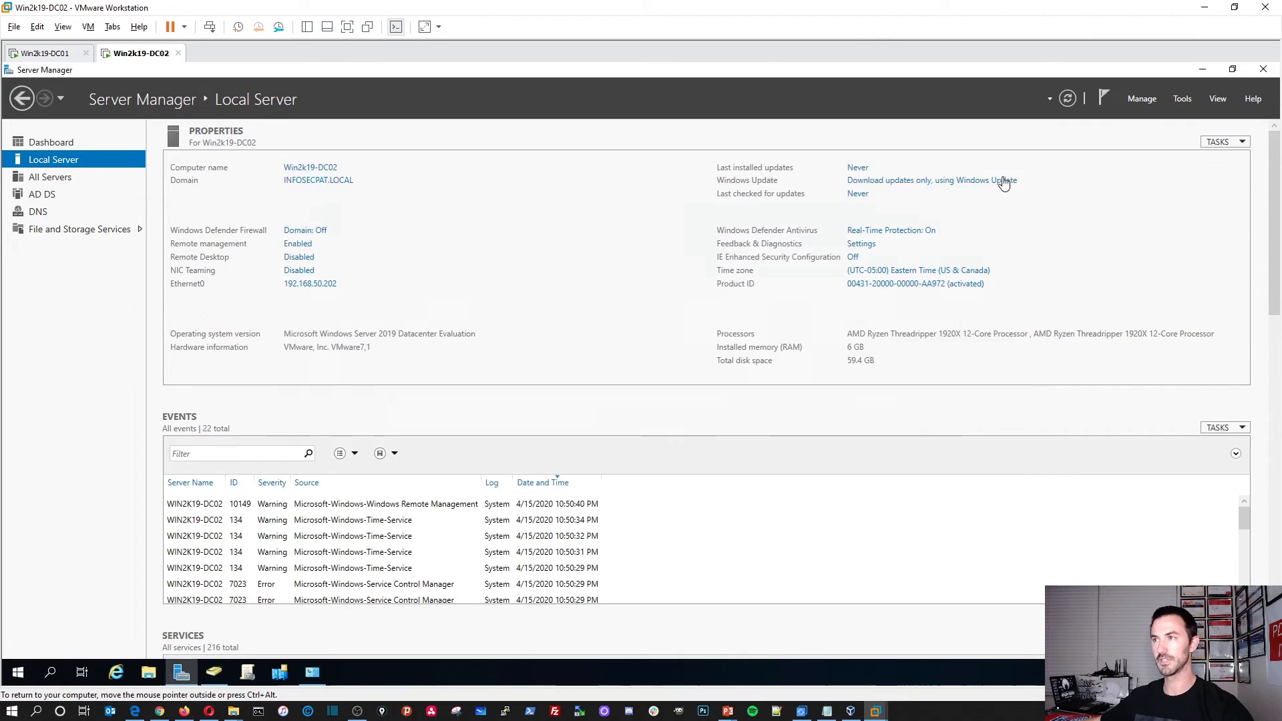
{"action": "left_click", "coordinate": [1068, 98]}
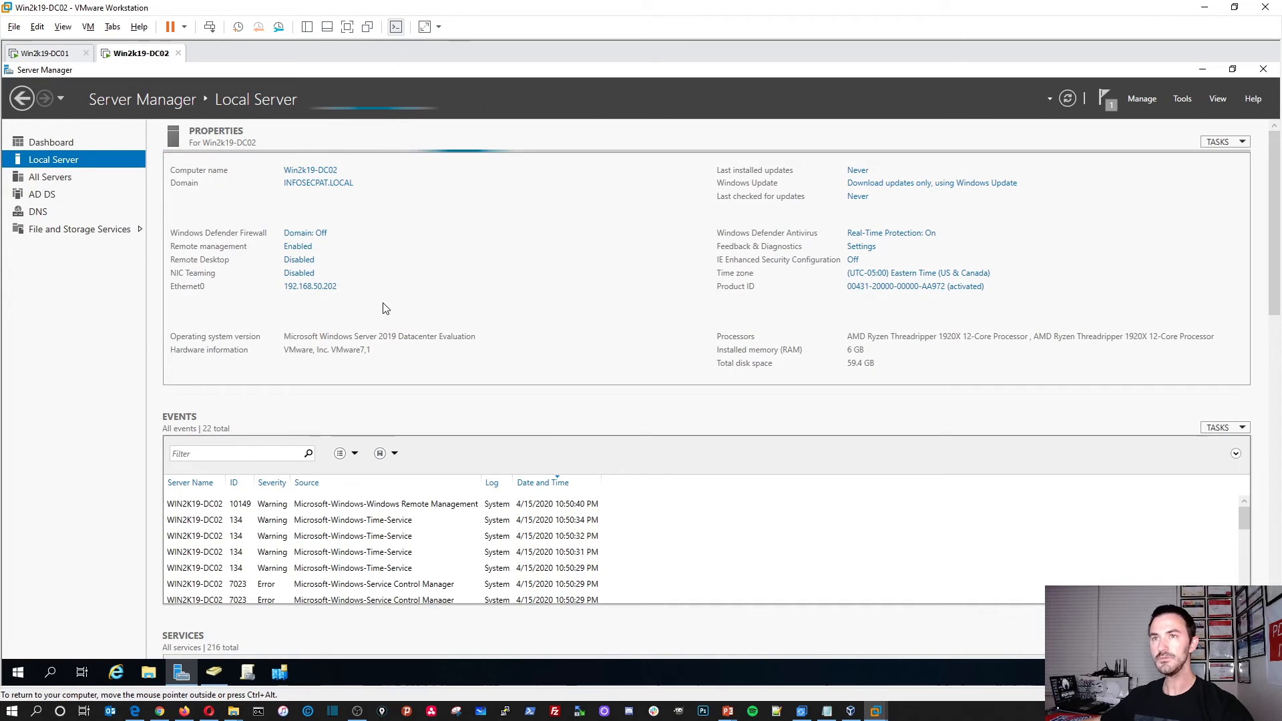
- Return to Active Directory Users and Computers on Win2k19-DC02 and refresh the FLORIDA Users OU
{"action": "left_click", "coordinate": [214, 672]}
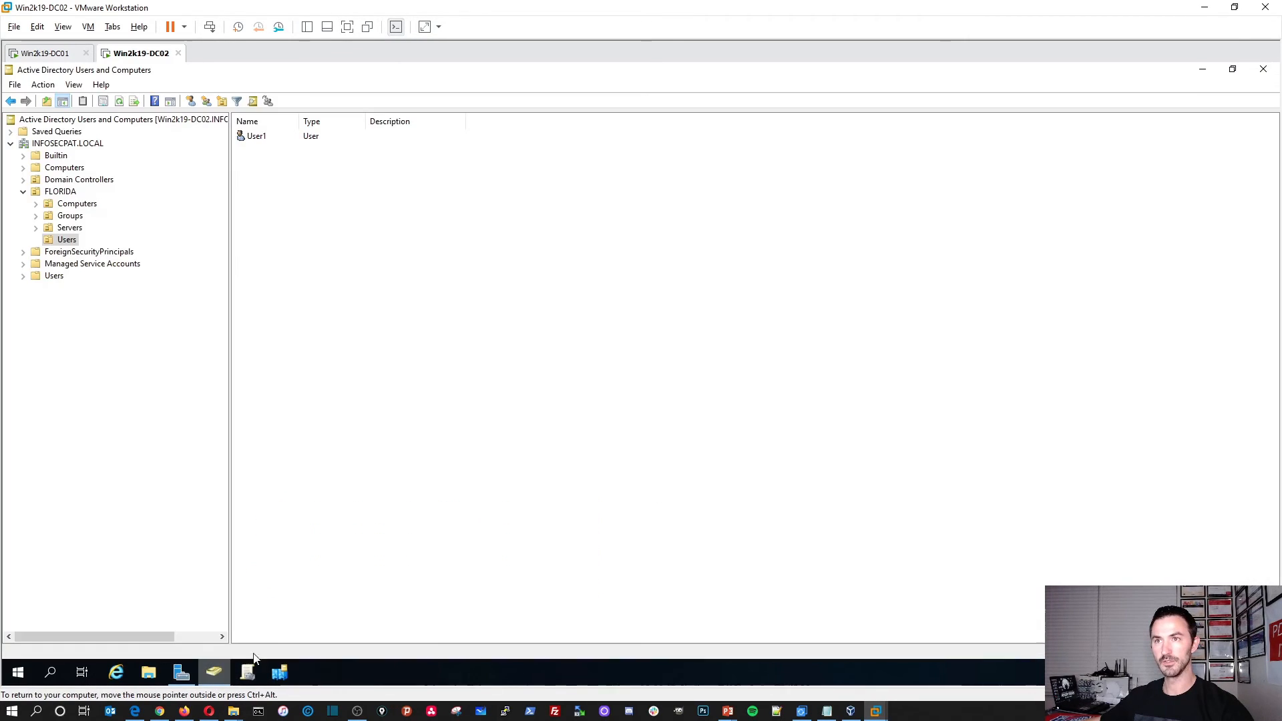
{"action": "right_click", "coordinate": [376, 304]}
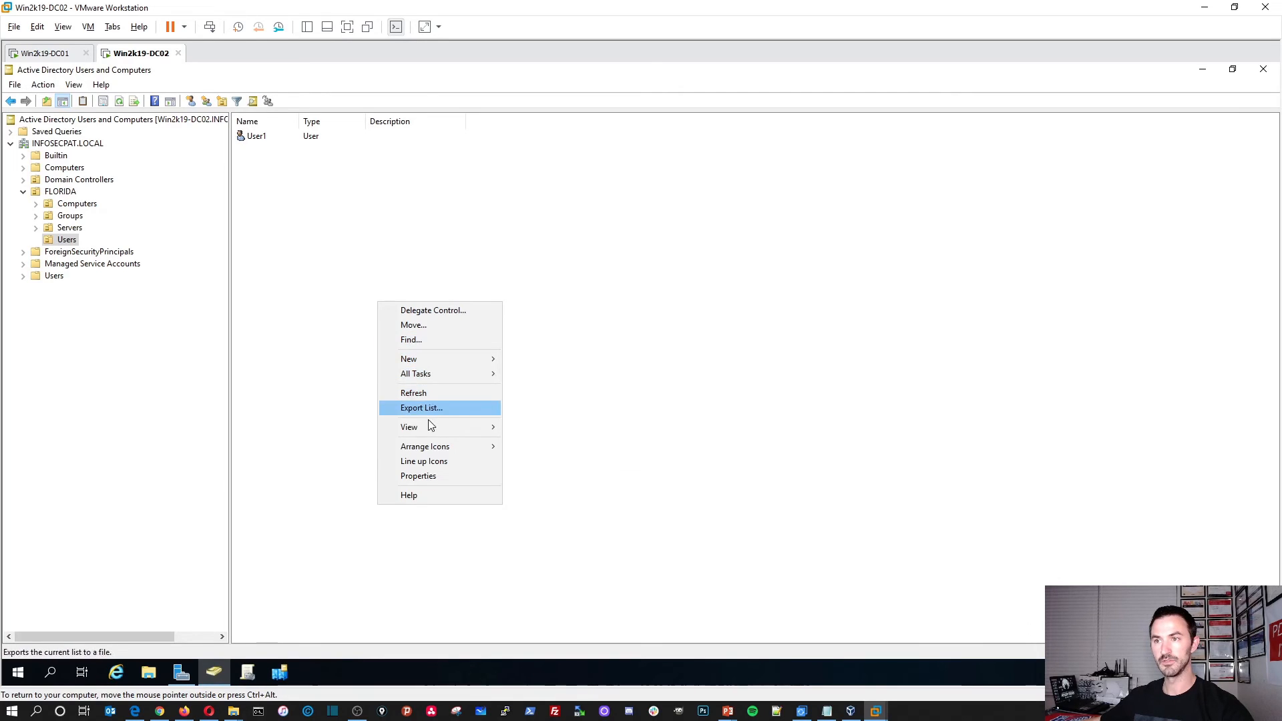
{"action": "left_click", "coordinate": [428, 396]}
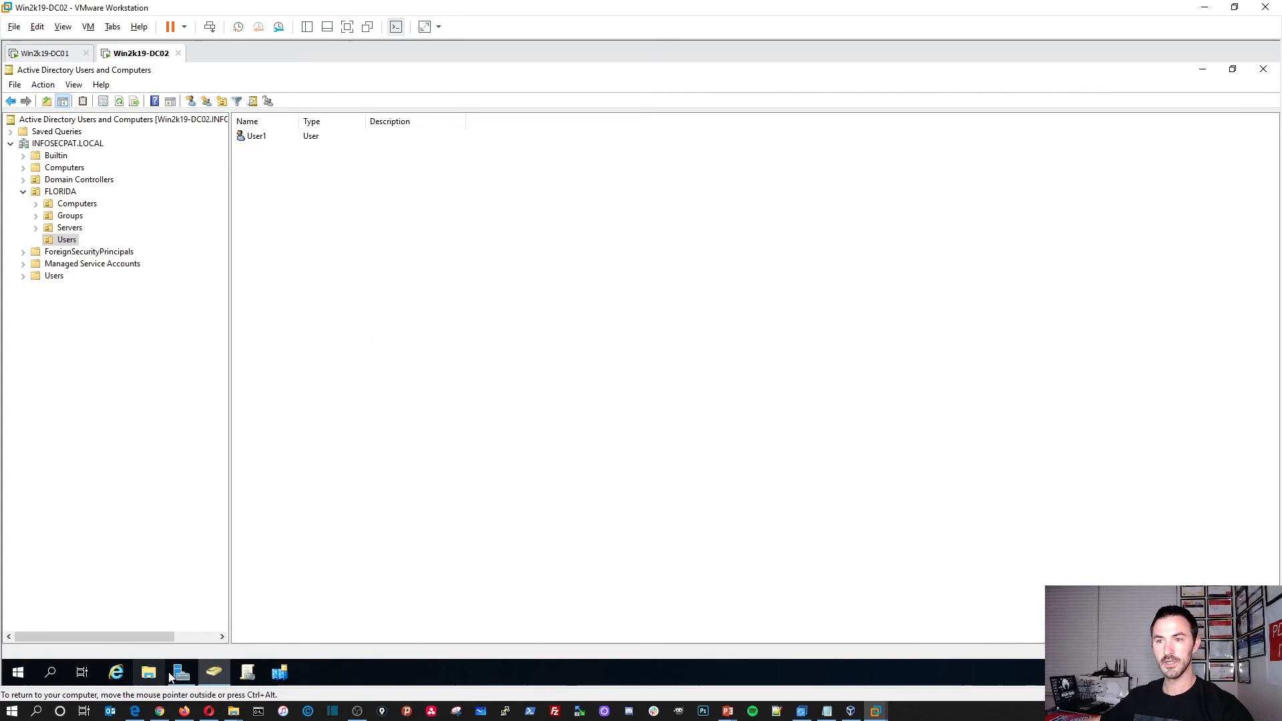
- Switch to the Win2k19-DC01 virtual machine and refresh the FLORIDA Users OU to check that User1 has replicated
{"action": "left_click", "coordinate": [182, 671]}
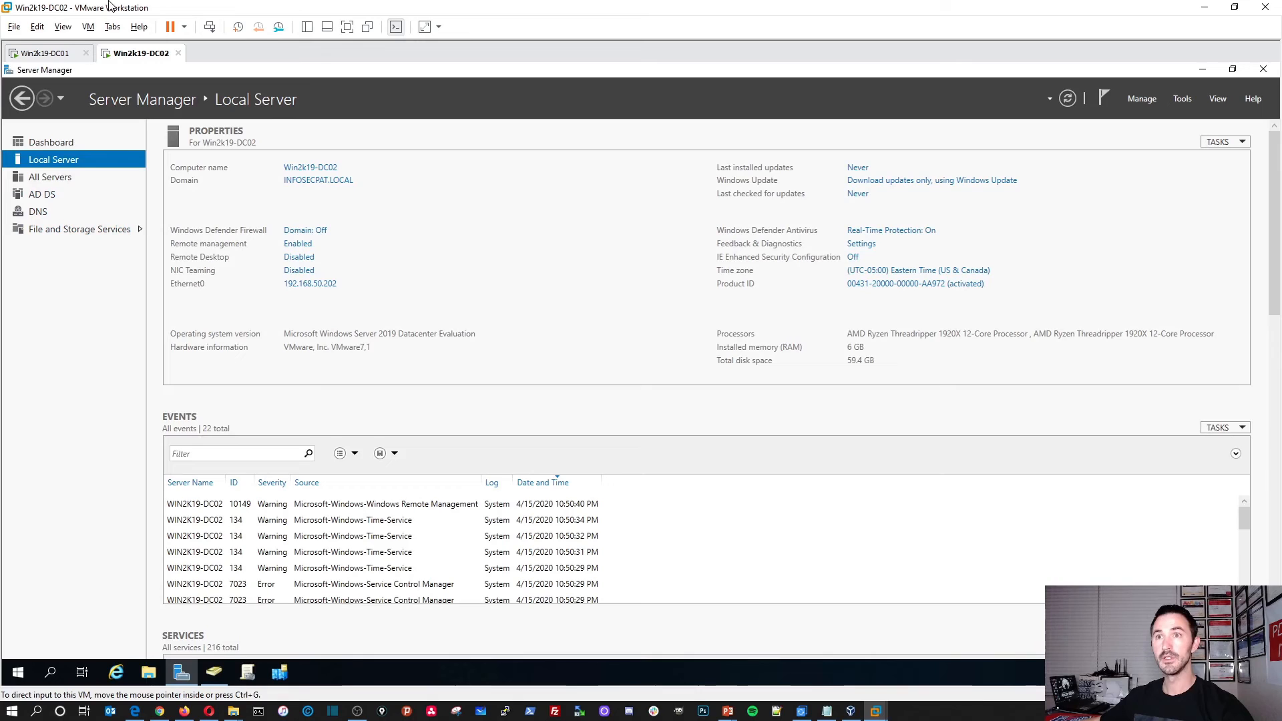
{"action": "left_click", "coordinate": [50, 54]}
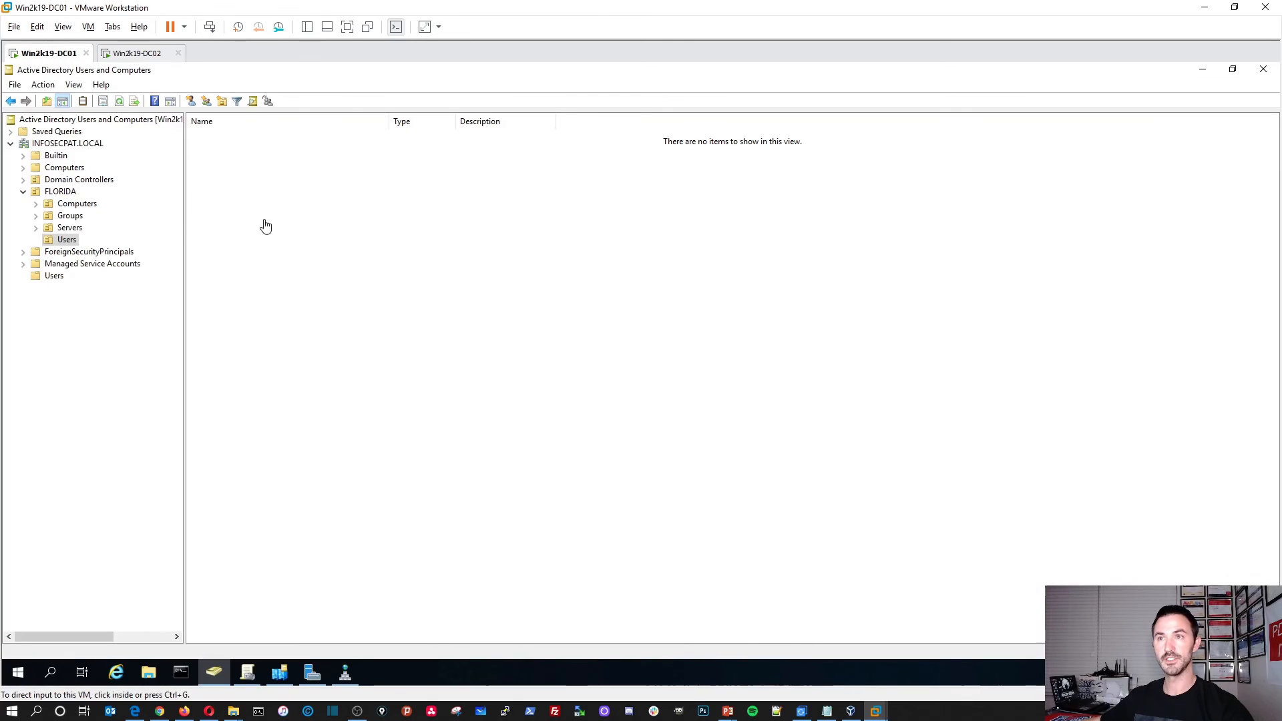
{"action": "right_click", "coordinate": [301, 283]}
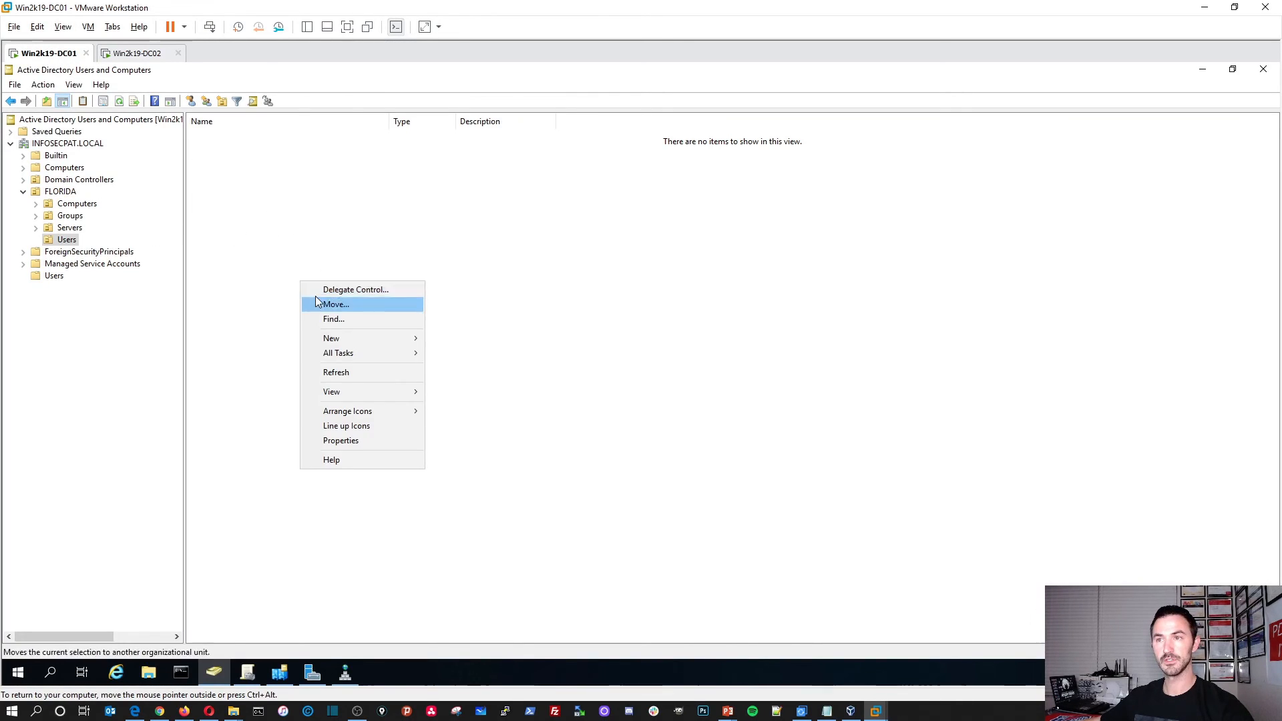
{"action": "left_click", "coordinate": [338, 372]}
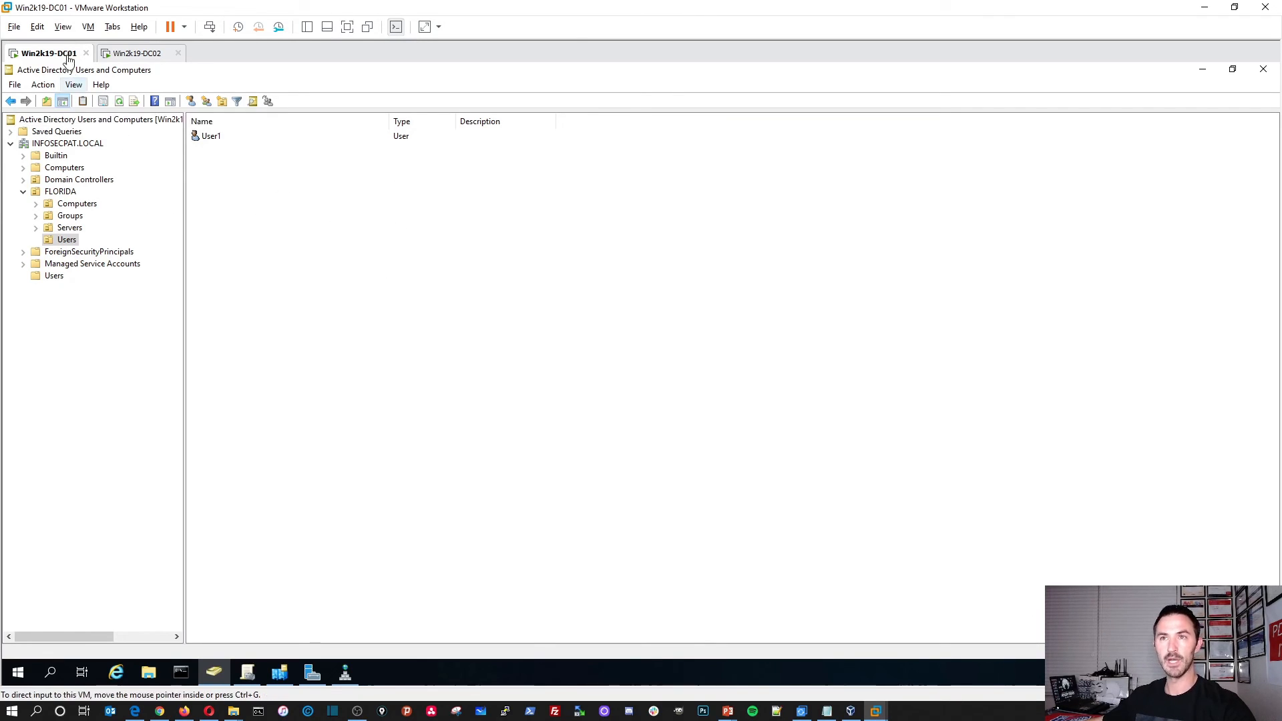
- Start a new user in the FLORIDA Users OU with first name User2 and logon name User2, and continue to the password settings
{"action": "right_click", "coordinate": [240, 221]}
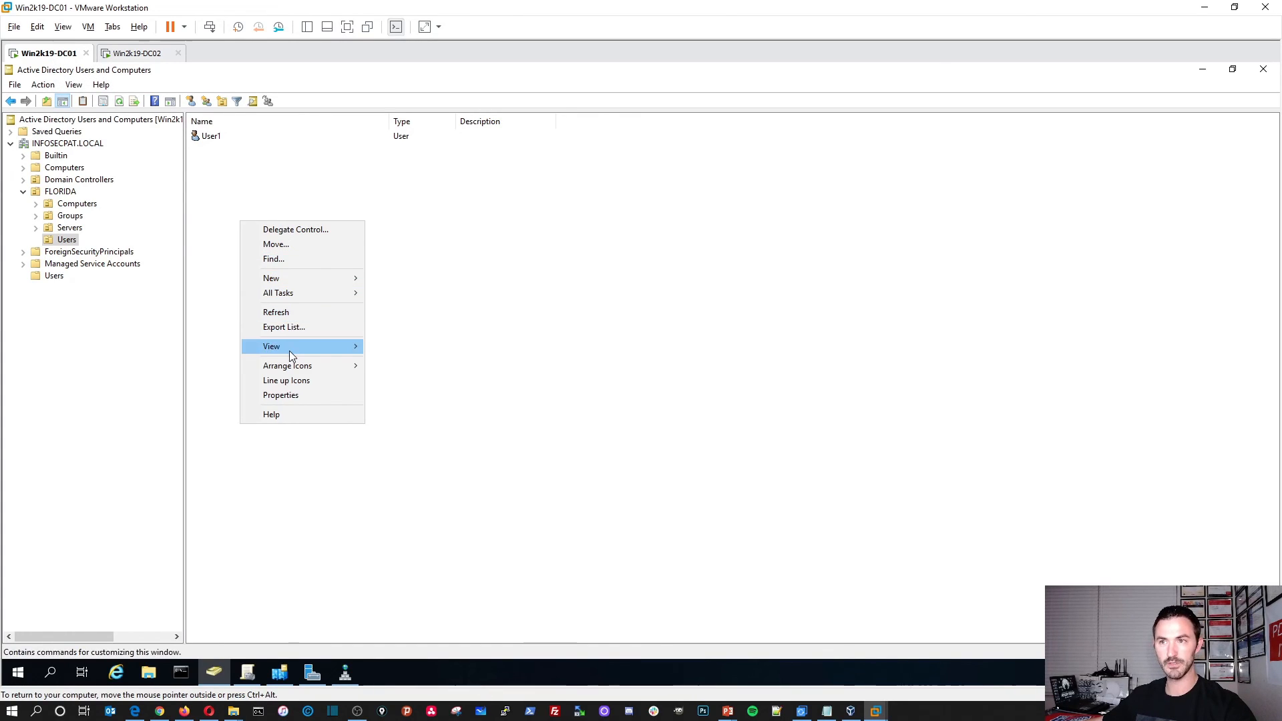
{"action": "mouse_move", "coordinate": [354, 278]}
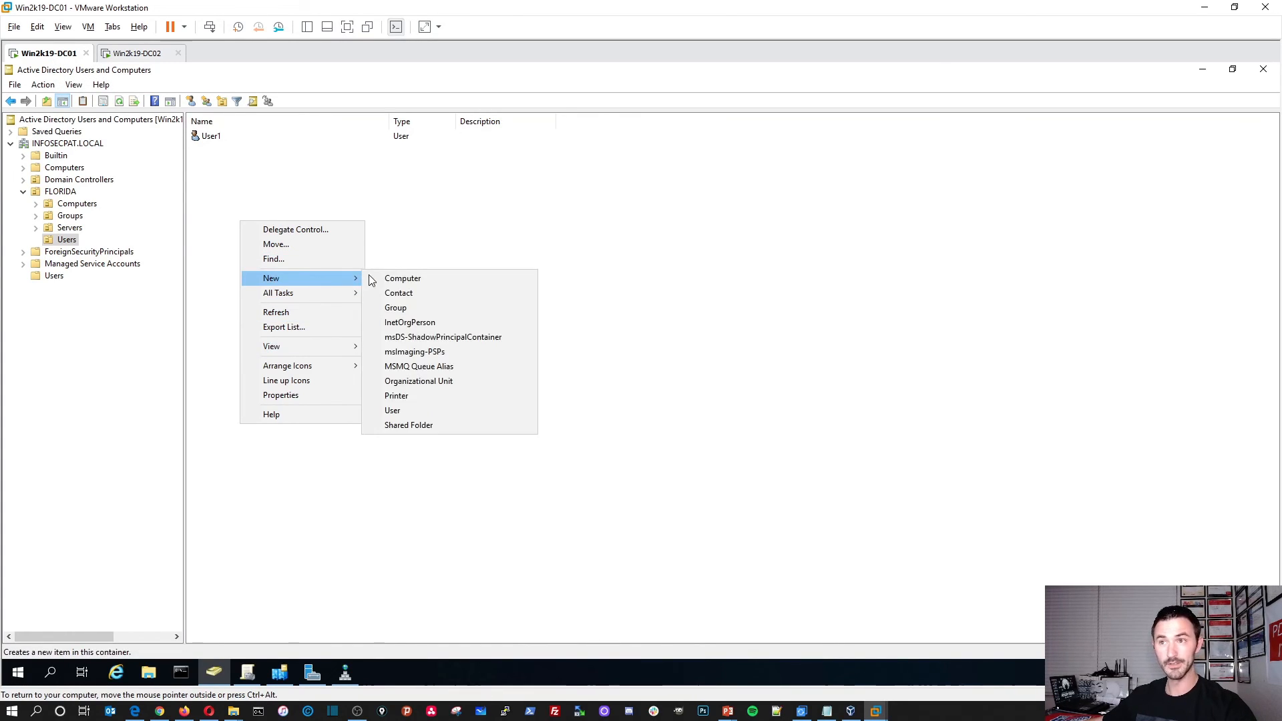
{"action": "left_click", "coordinate": [405, 411]}
{"action": "left_click_drag", "start_coordinate": [177, 74], "coordinate": [587, 330]}
{"action": "type", "text": "User2"}
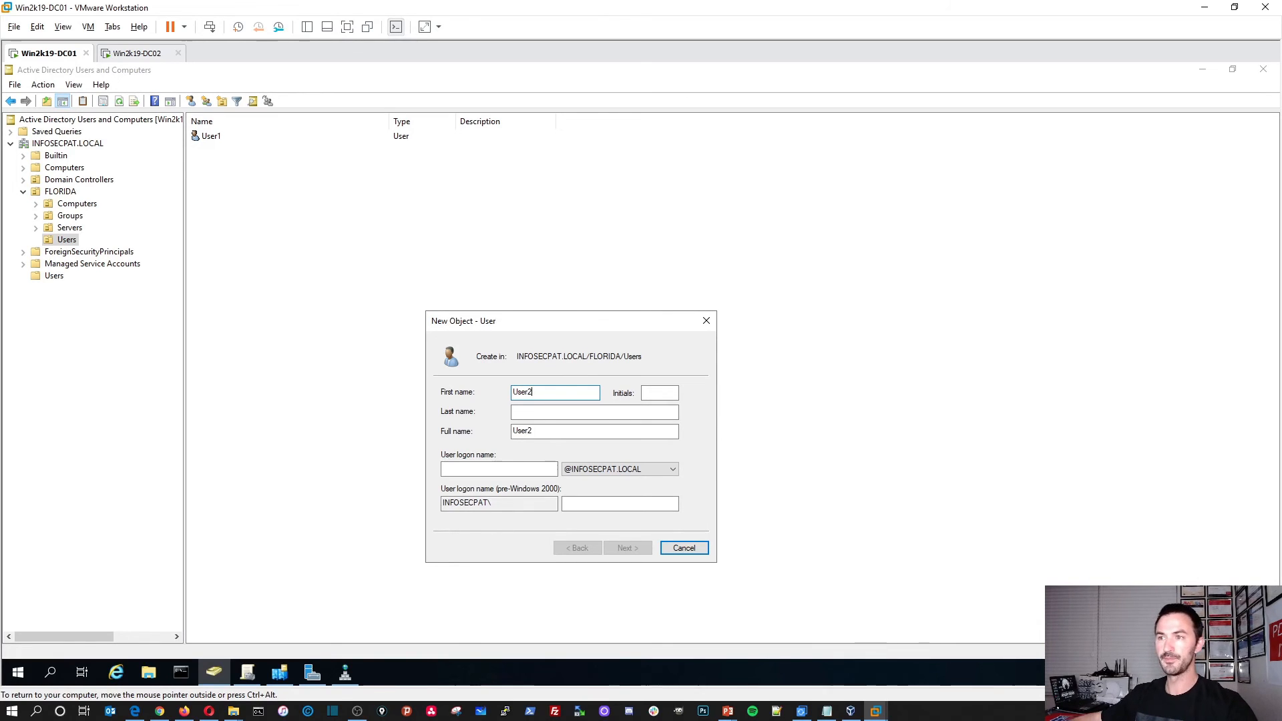
{"action": "key", "text": "ctrl+a"}
{"action": "key", "text": "ctrl+c"}
{"action": "left_click", "coordinate": [521, 470]}
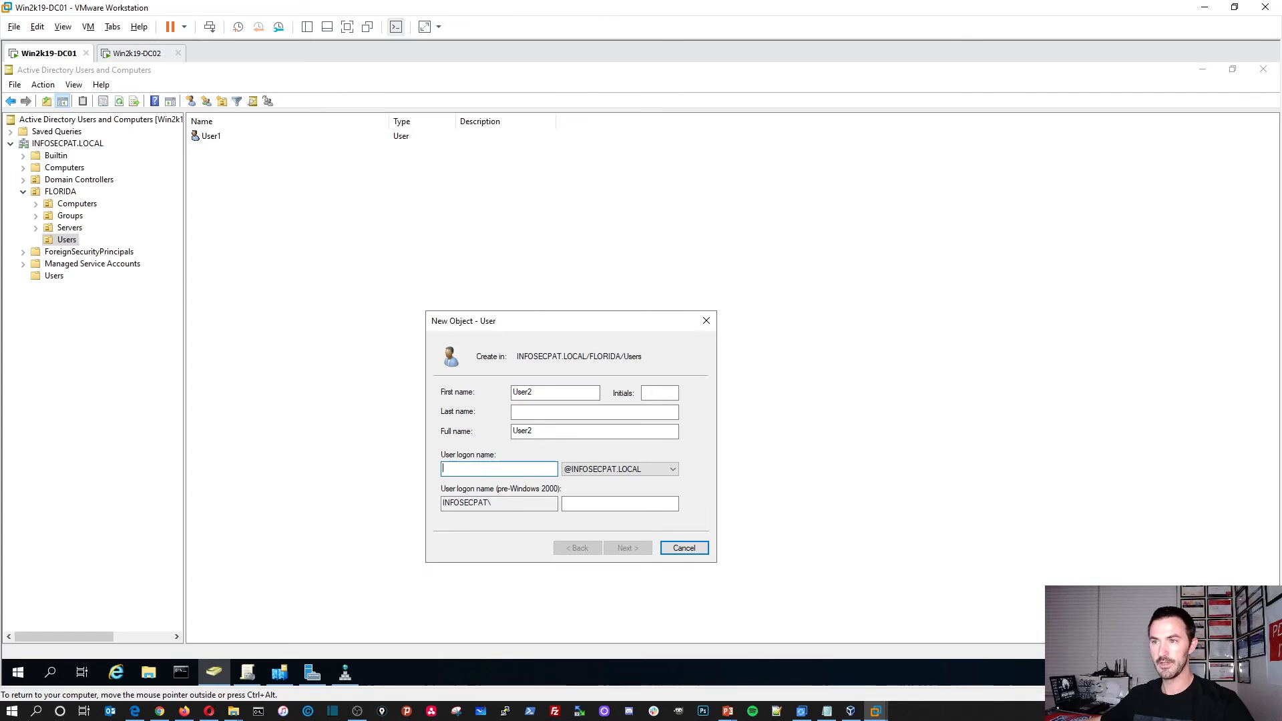
{"action": "key", "text": "ctrl+v"}
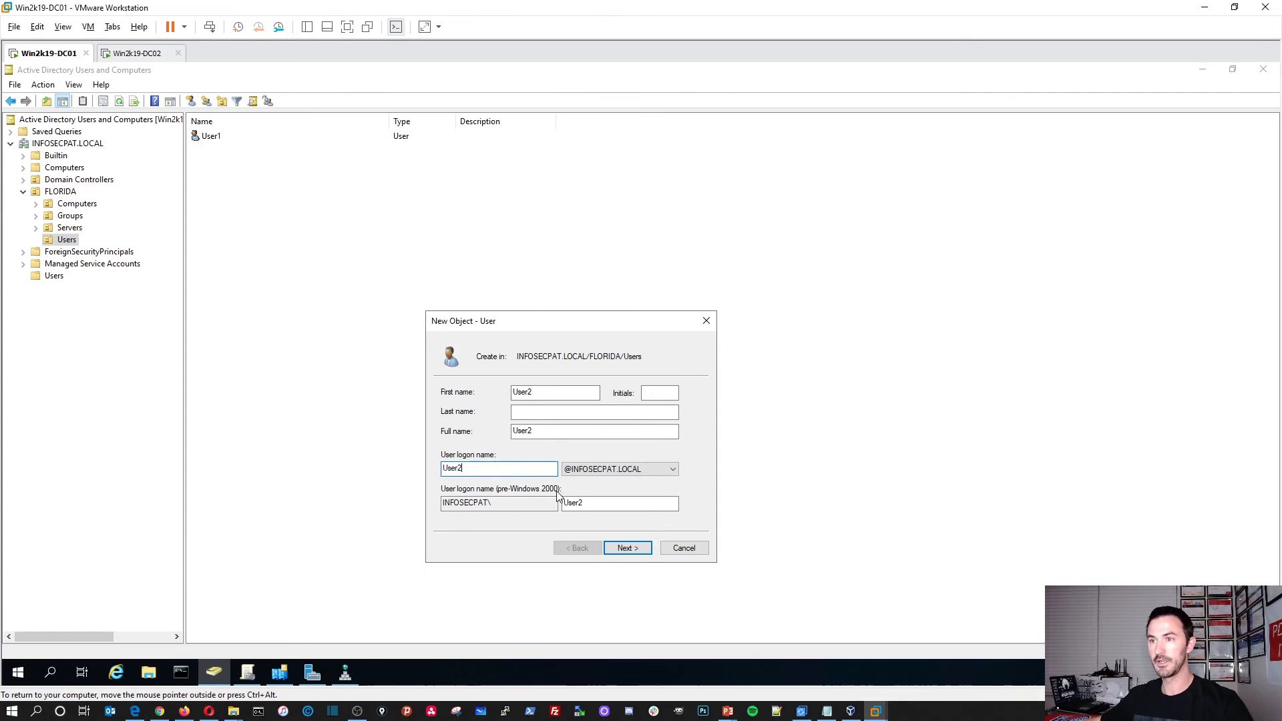
{"action": "left_click", "coordinate": [630, 552]}
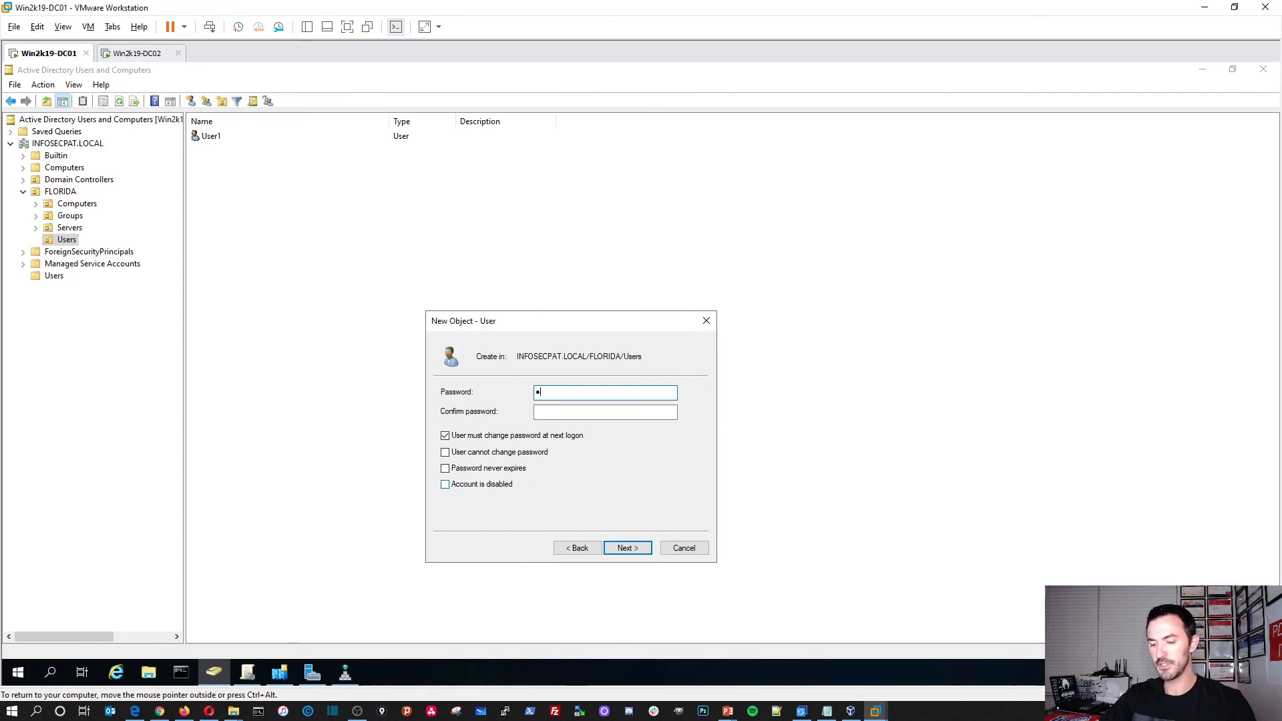
- Enter and confirm the account password, clear the forced change at next logon, enable cannot change password and password never expires, and create the user
{"action": "type", "text": "•••••••••••••"}
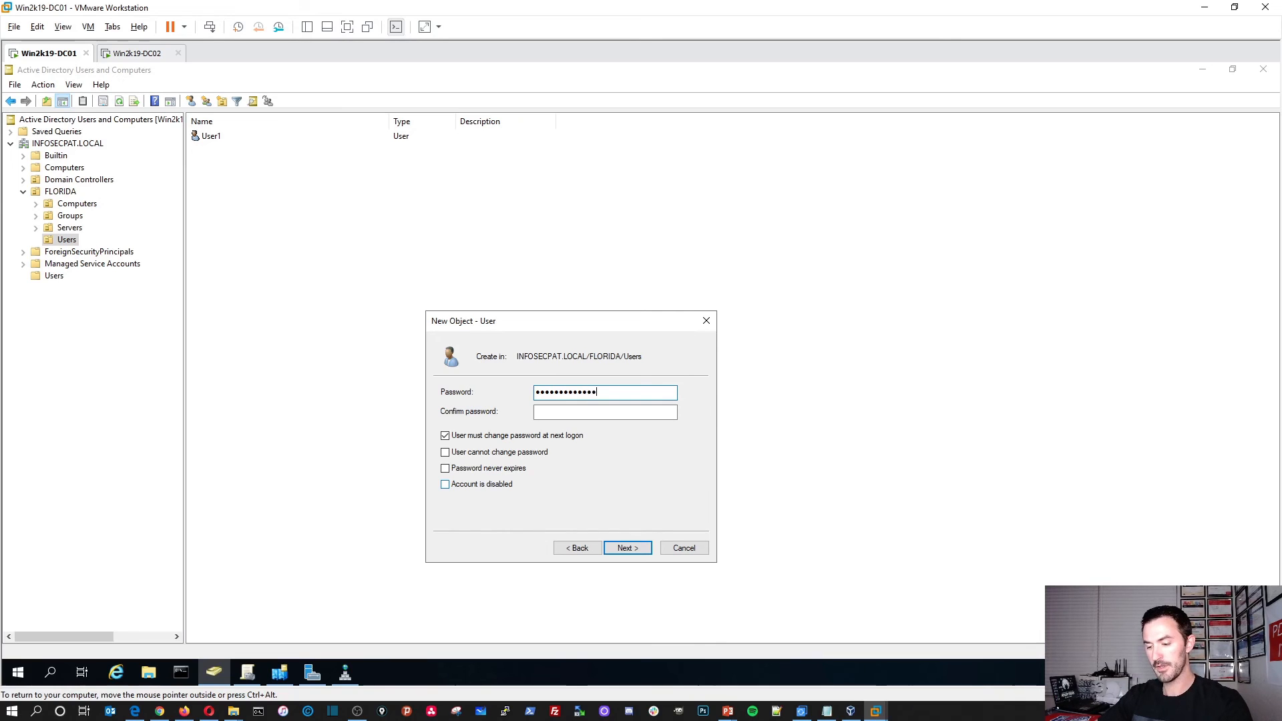
{"action": "key", "text": "Tab"}
{"action": "type", "text": "••"}
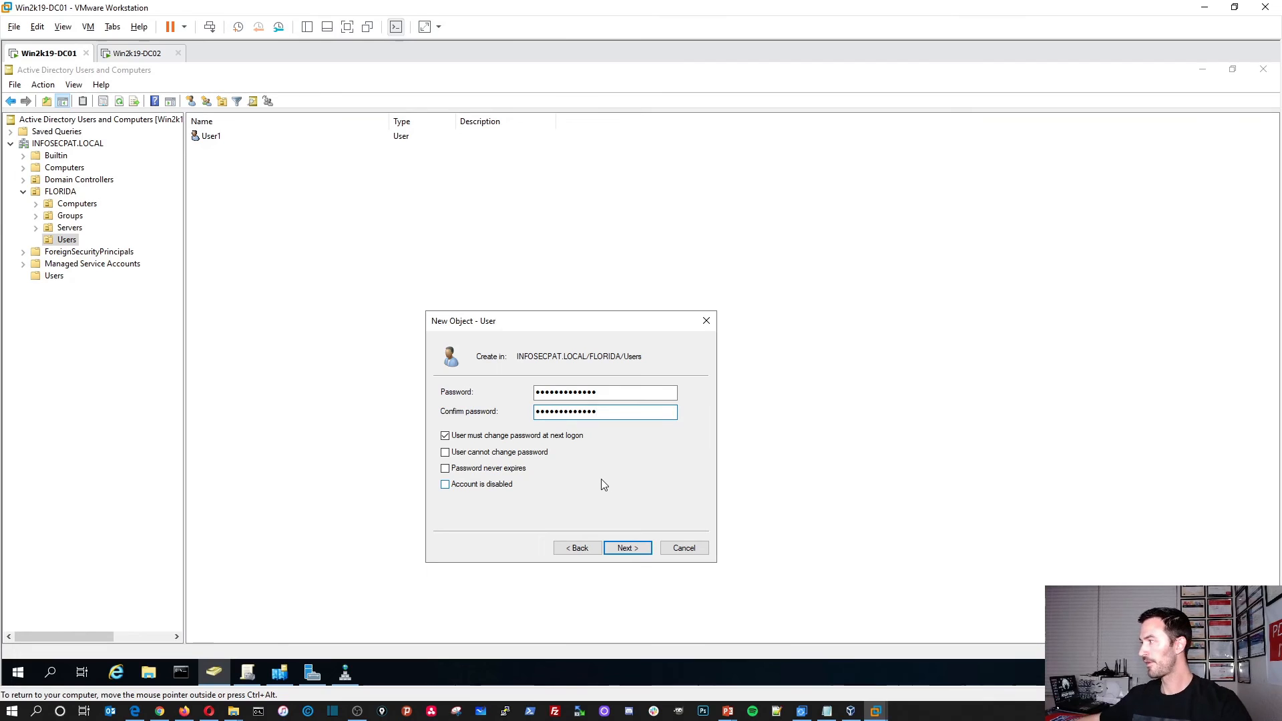
{"action": "left_click", "coordinate": [491, 438]}
{"action": "left_click", "coordinate": [487, 453]}
{"action": "left_click", "coordinate": [478, 470]}
{"action": "left_click", "coordinate": [626, 549]}
{"action": "left_click", "coordinate": [626, 549]}
- Refresh the FLORIDA Users OU on Win2k19-DC01 and on Win2k19-DC02, closing Server Manager on the latter, to check replication of User2
{"action": "right_click", "coordinate": [391, 336]}
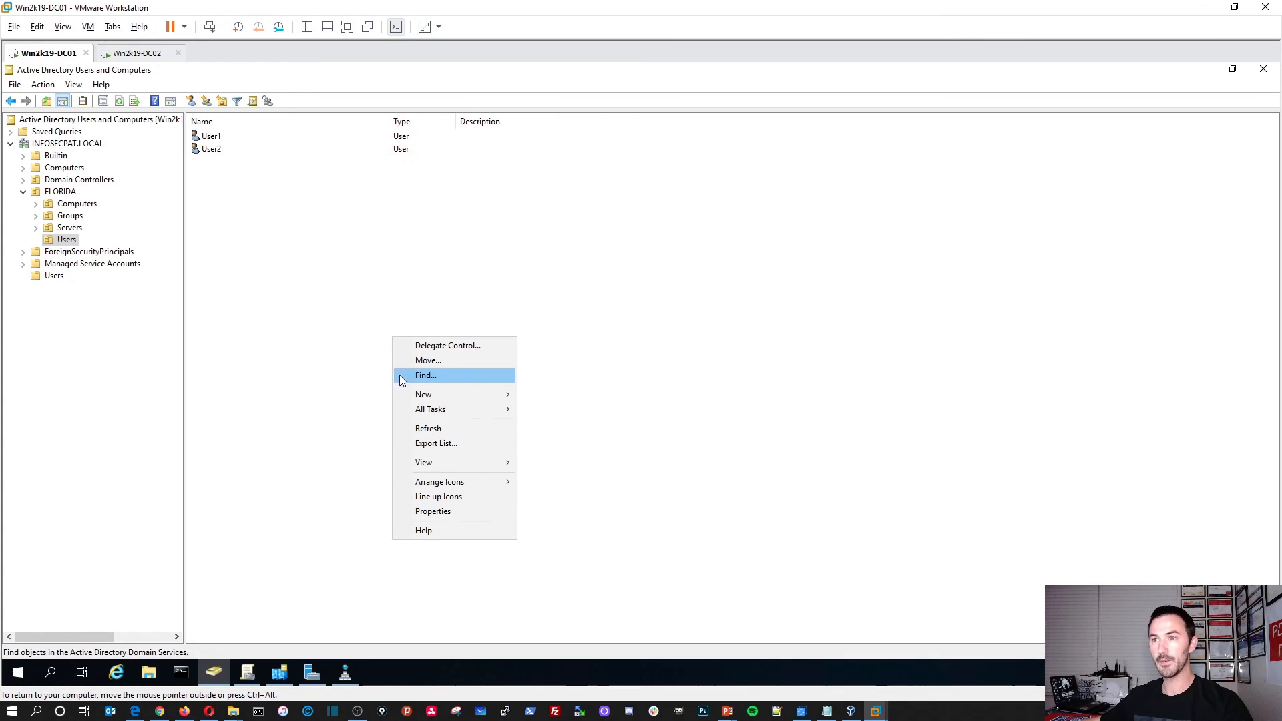
{"action": "left_click", "coordinate": [428, 428]}
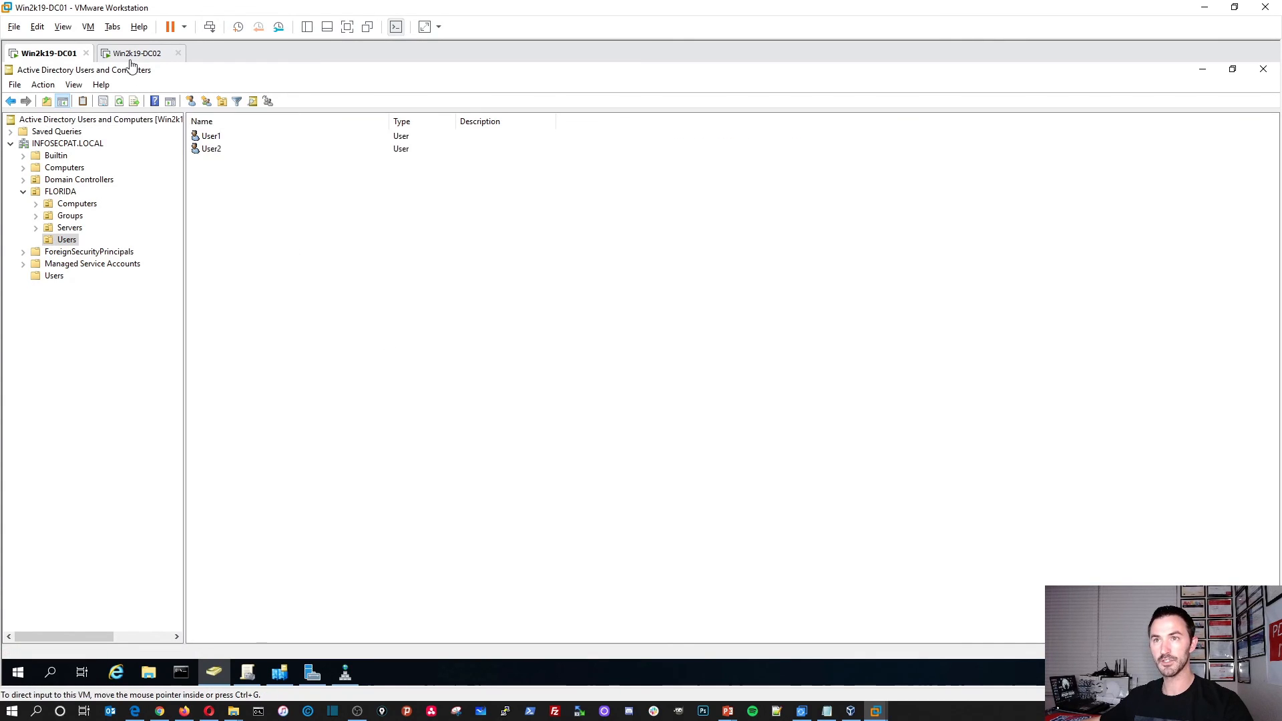
{"action": "left_click", "coordinate": [133, 55]}
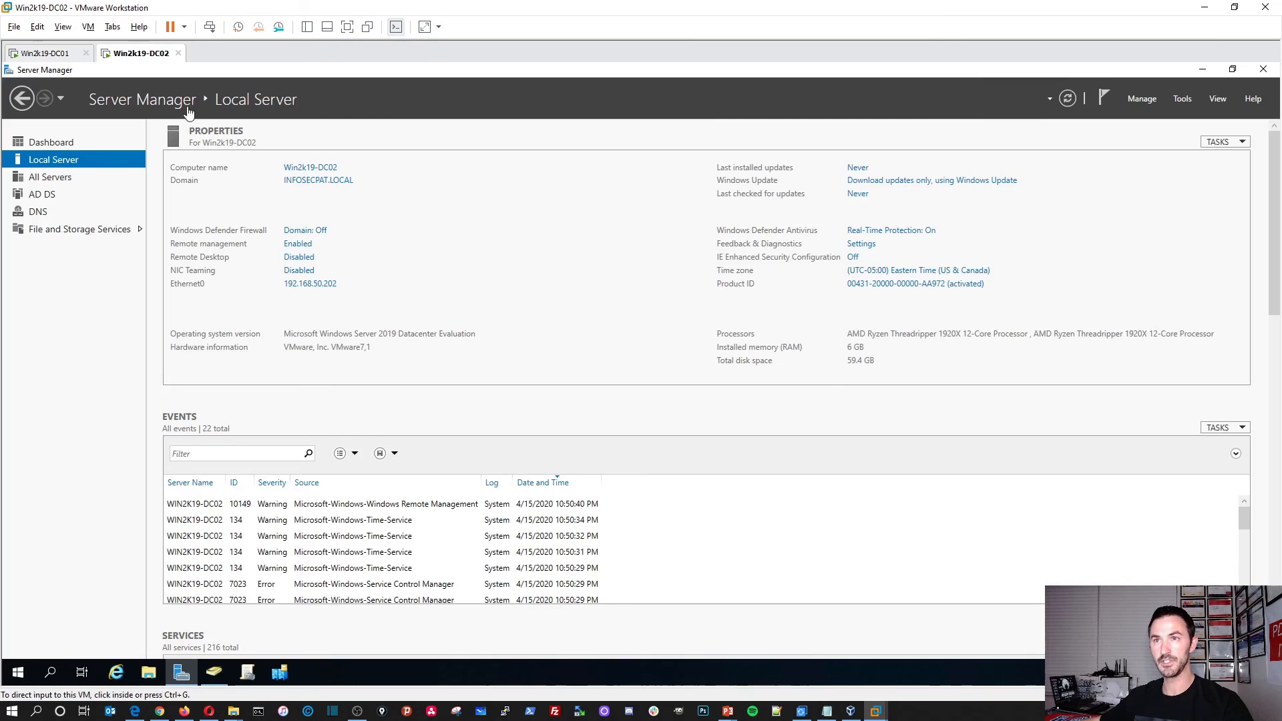
{"action": "left_click", "coordinate": [1263, 70]}
{"action": "right_click", "coordinate": [287, 237]}
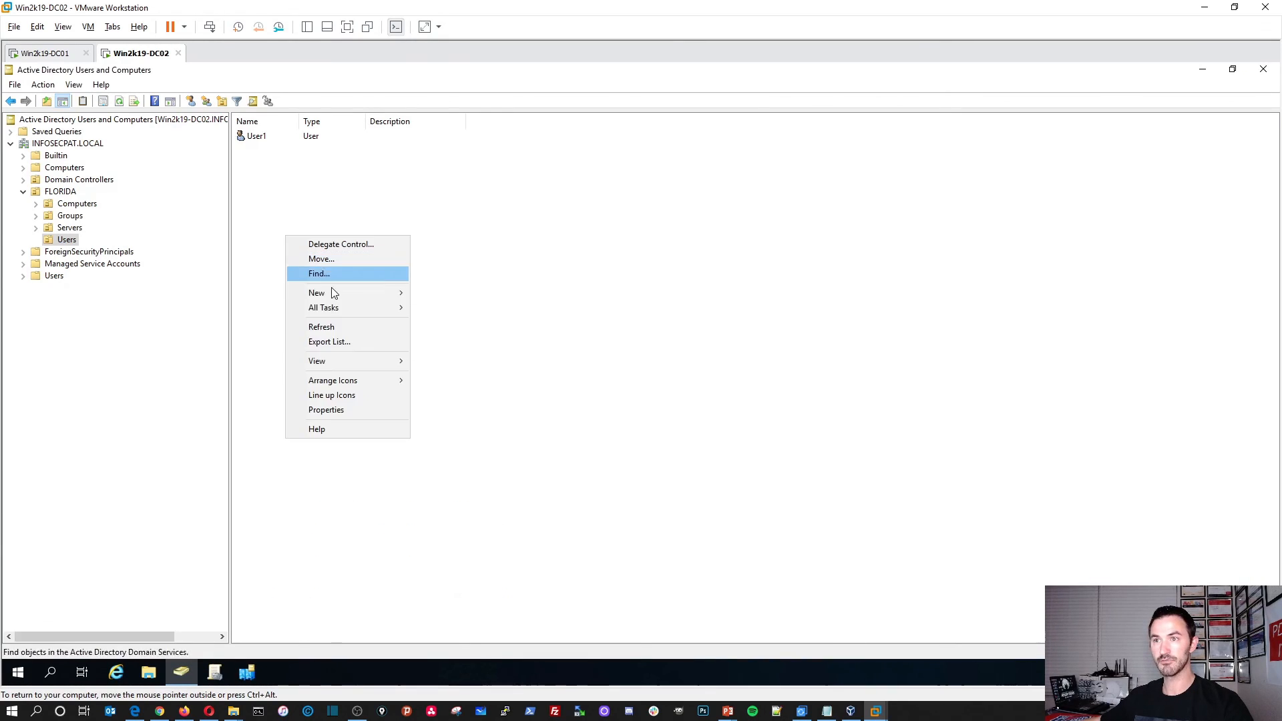
{"action": "left_click", "coordinate": [332, 331]}
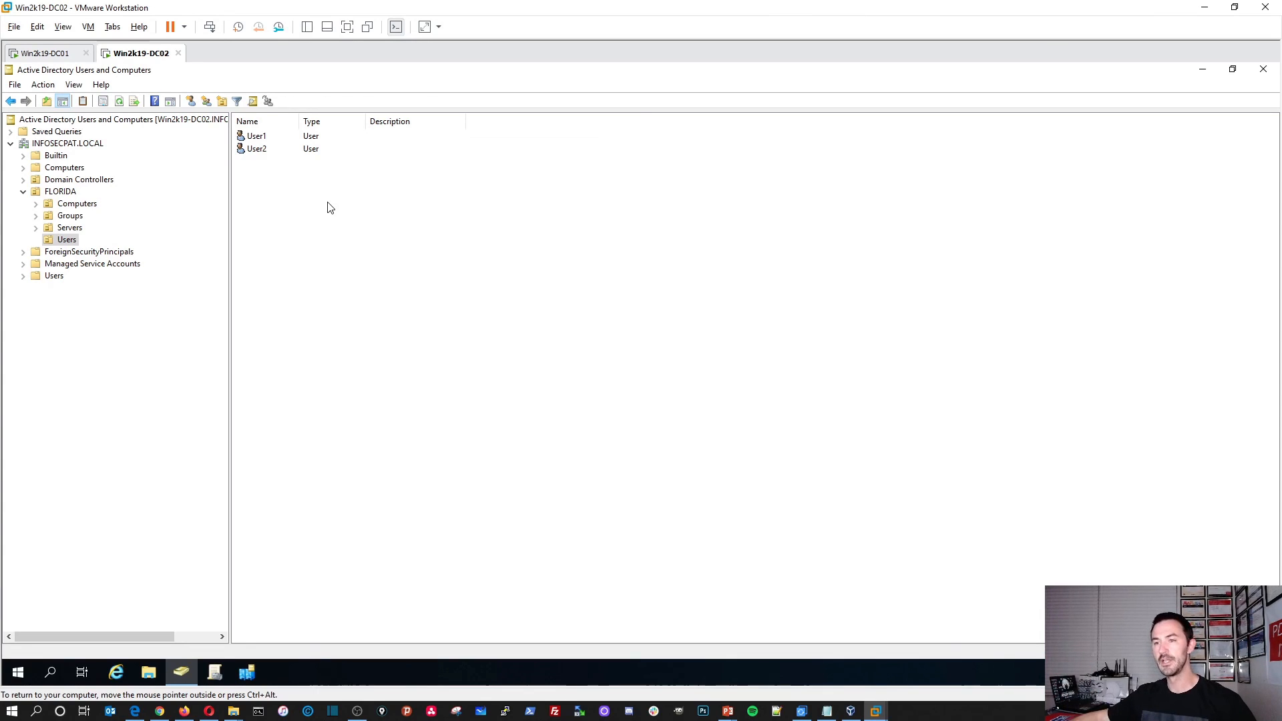
- Switch to the PowerPoint training presentation to review the slide describing the two domain controllers
{"action": "left_click", "coordinate": [735, 714]}
{"action": "left_click", "coordinate": [768, 688]}
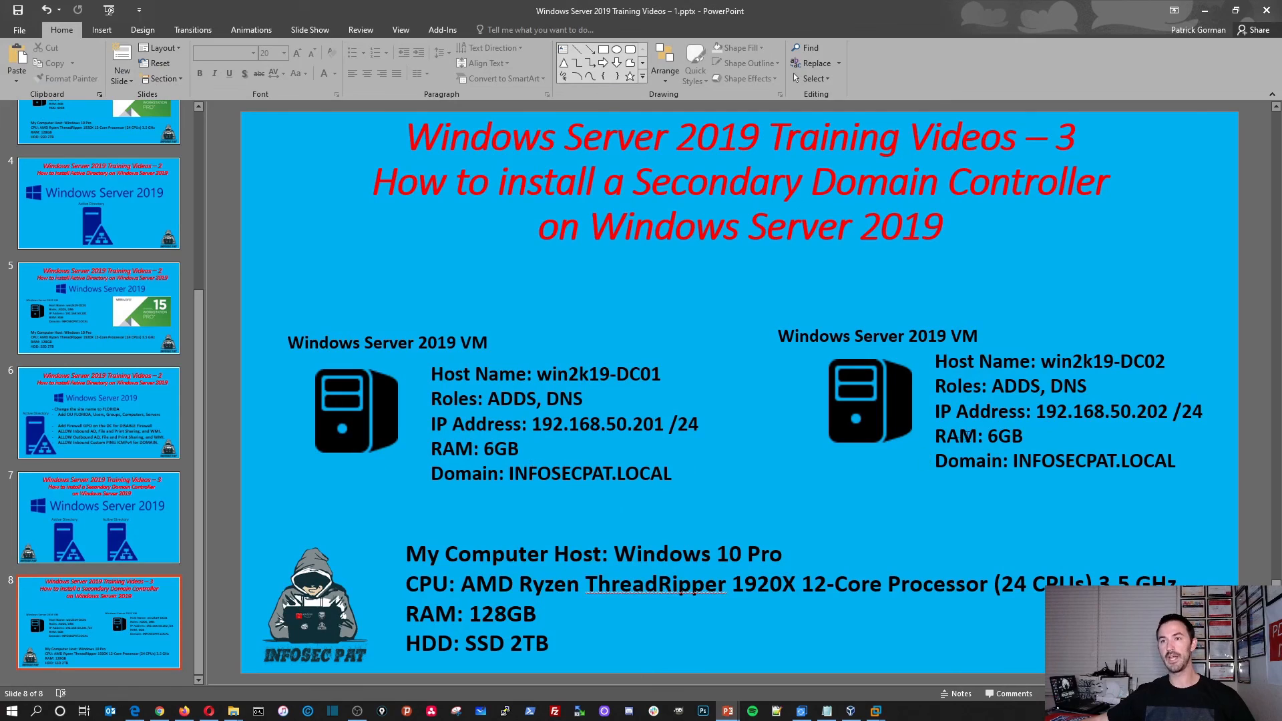